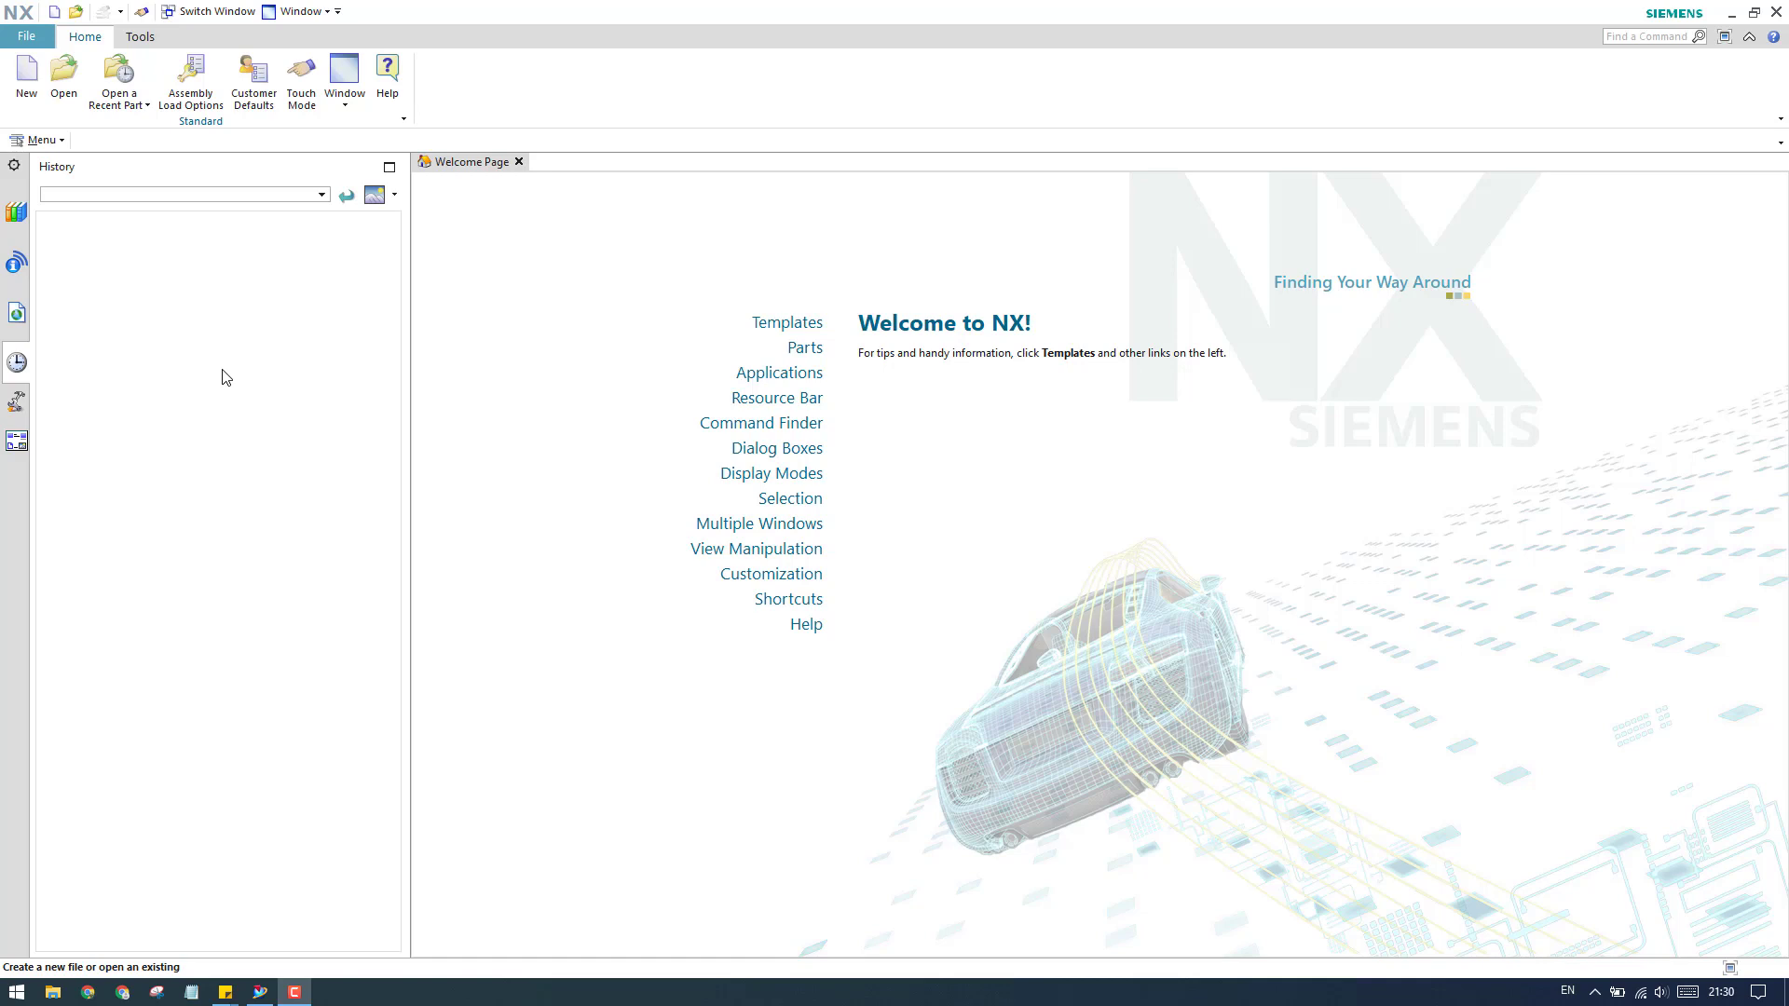
Step: Create a new part file from the Sheet Metal template in millimetres
click(26, 76)
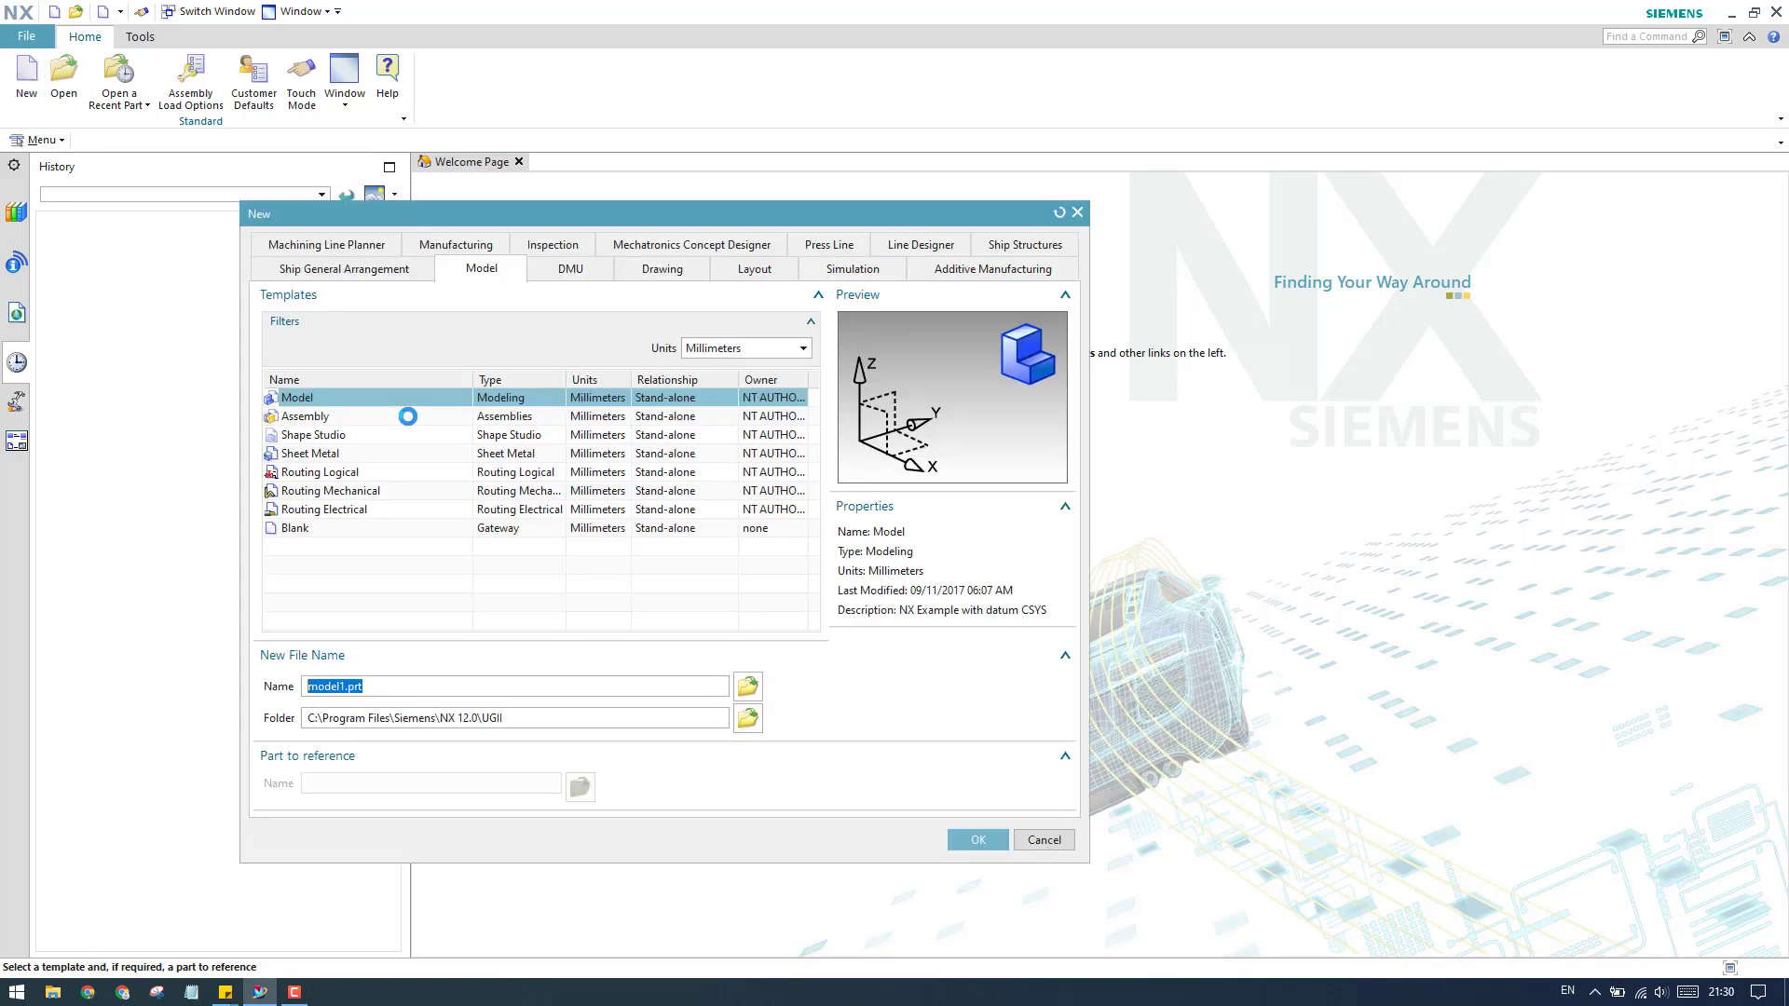
click(353, 455)
click(970, 841)
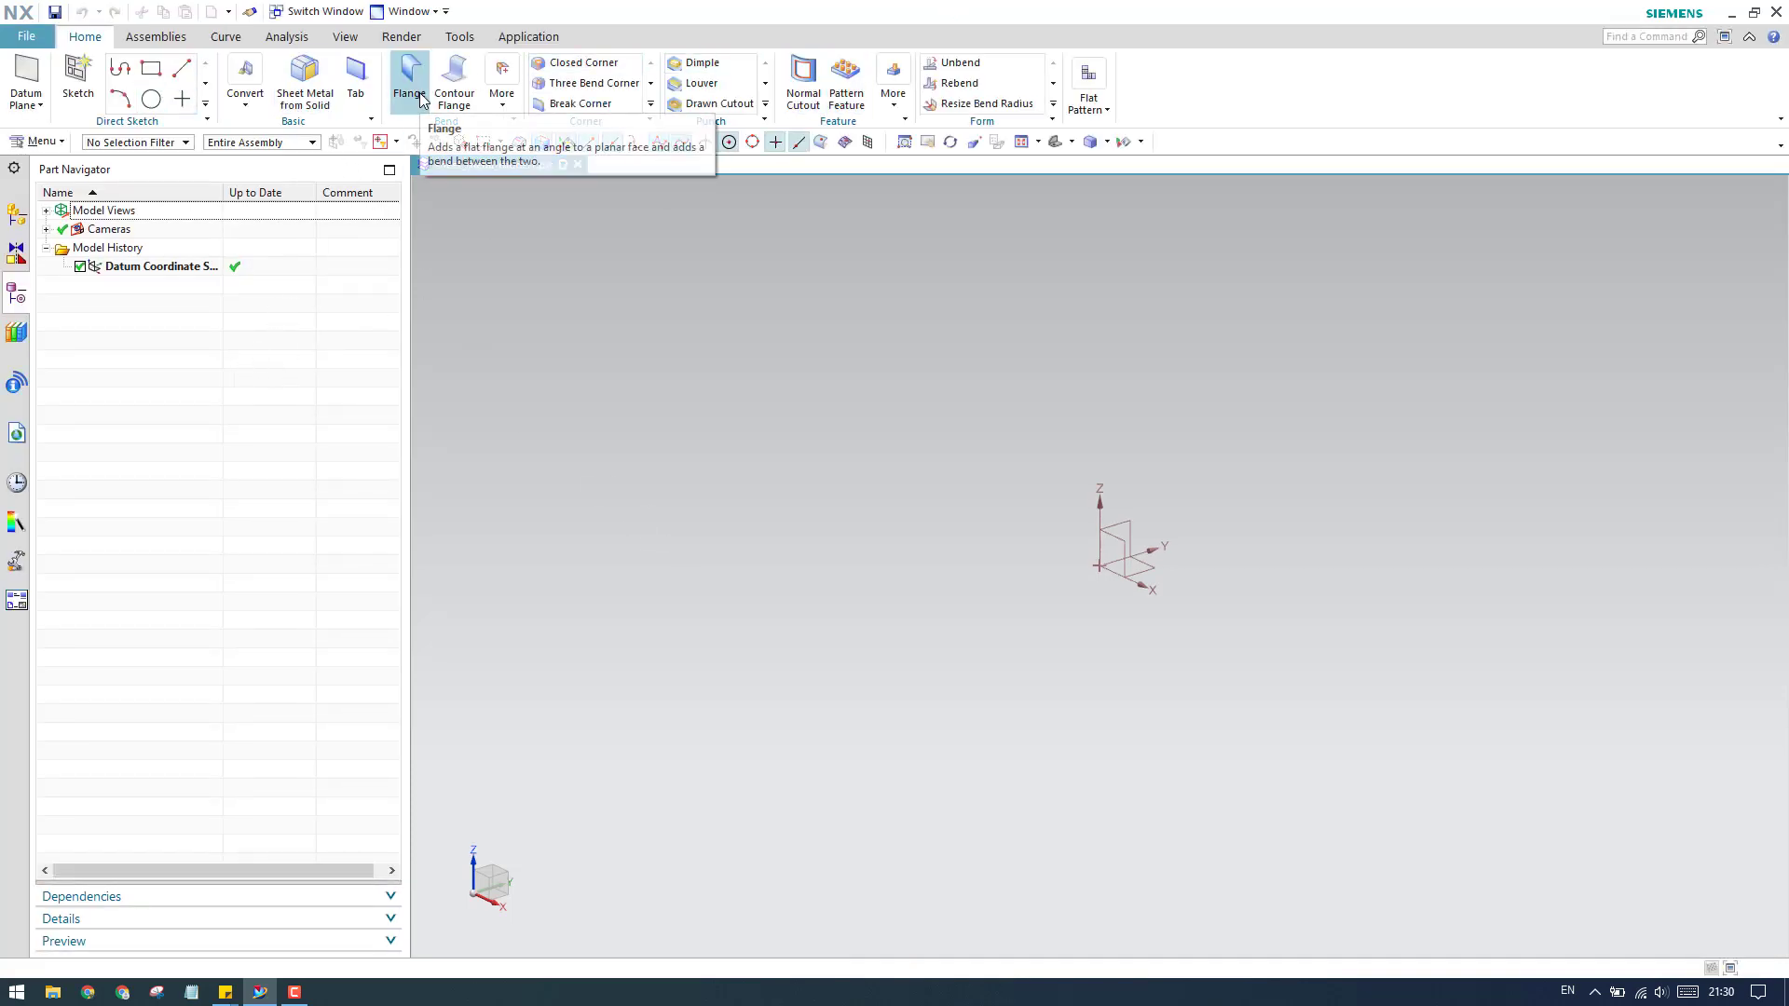
Step: Switch to the Modeling application and return to the Sheet Metal application
click(548, 43)
click(38, 89)
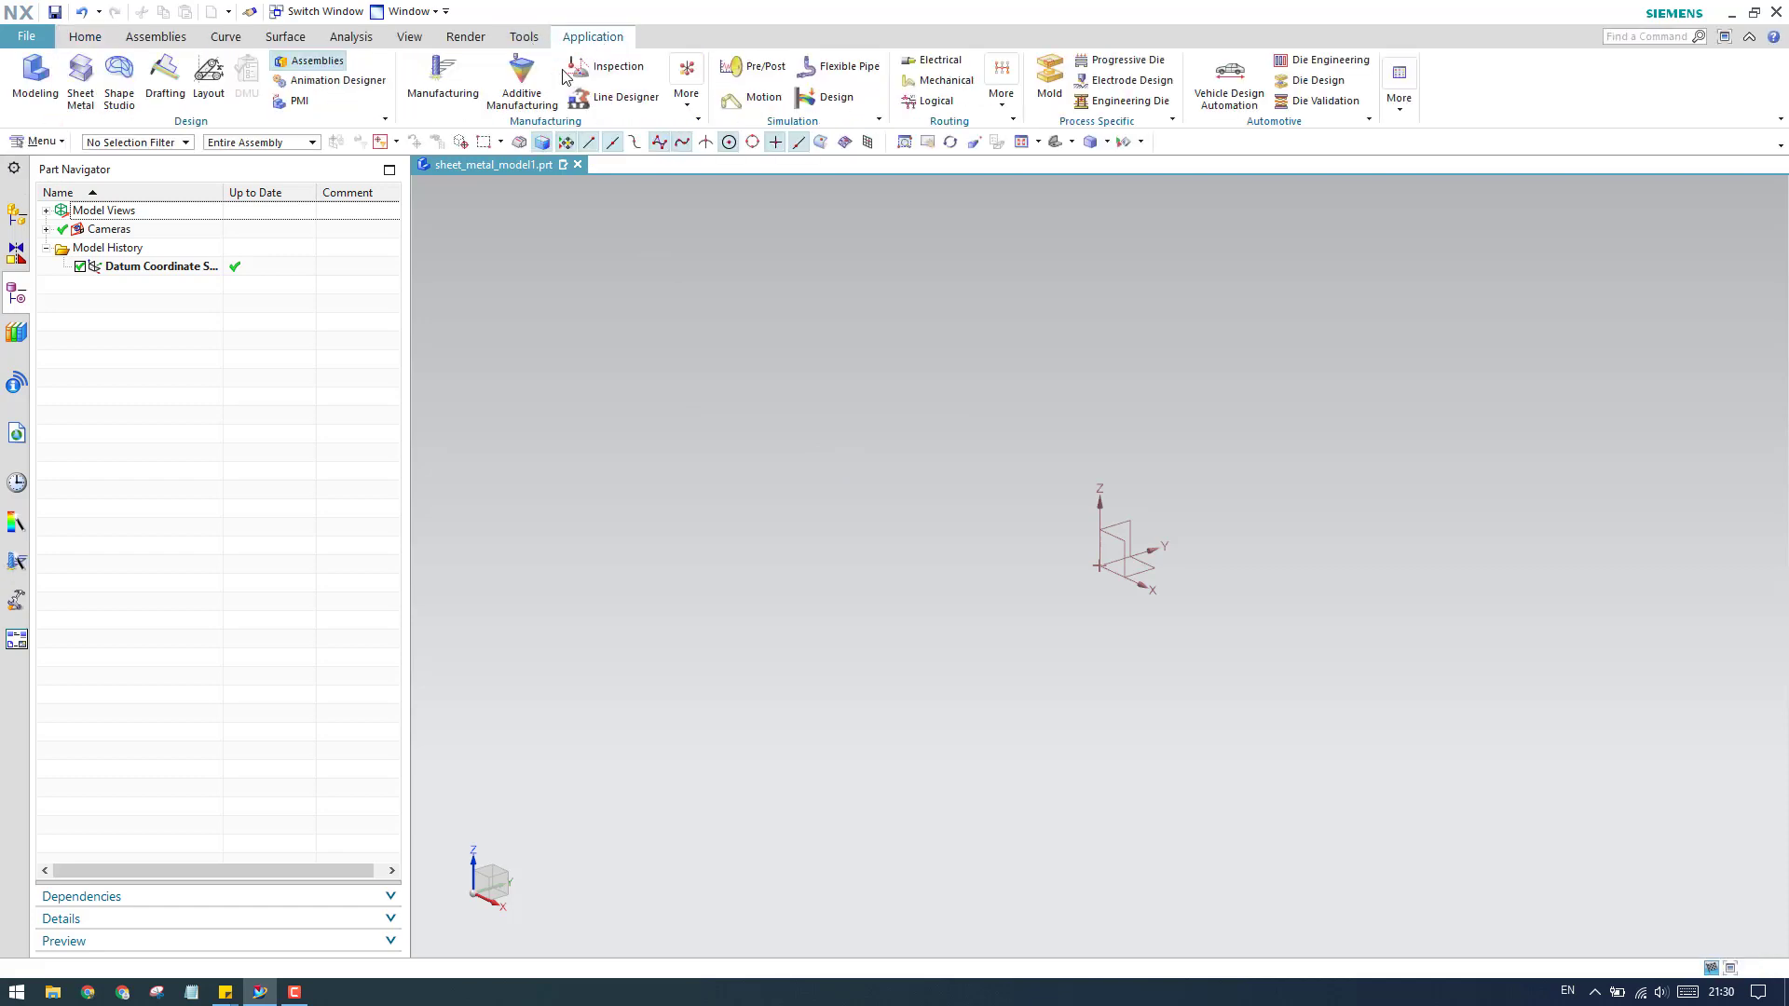
click(81, 94)
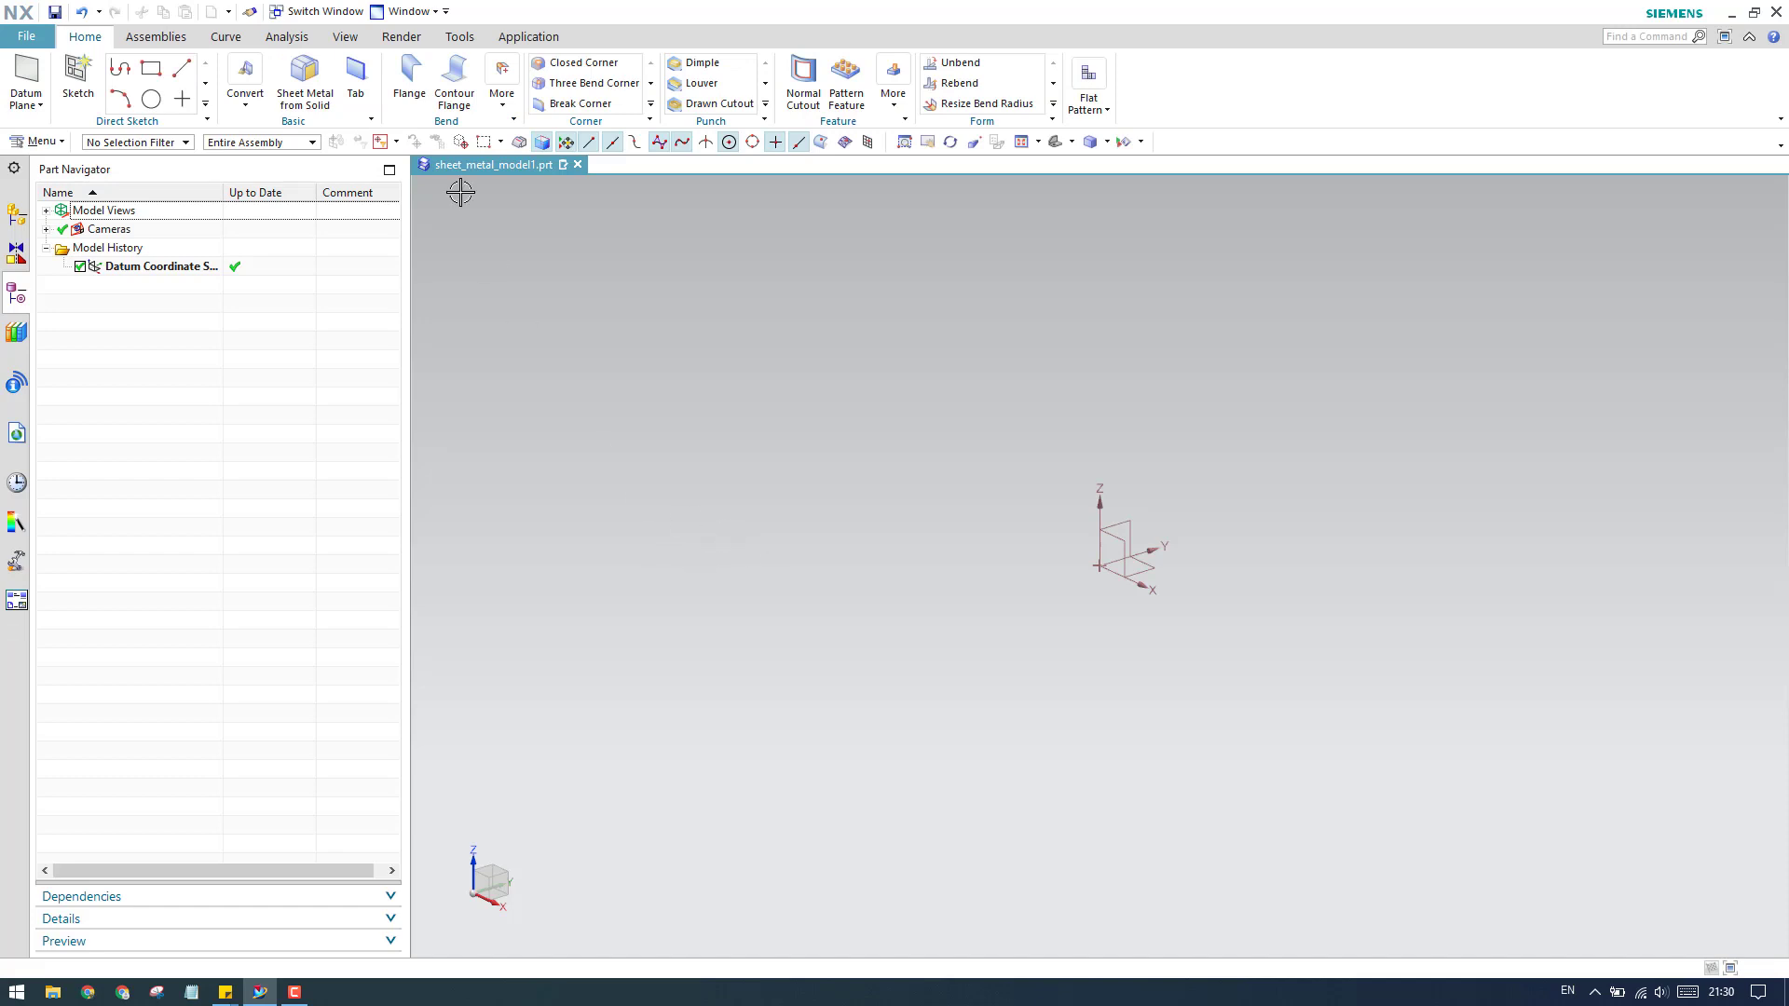
Step: Examine the Flange command's geometry properties, bend parameters, relief options and set list without creating a flange
click(410, 81)
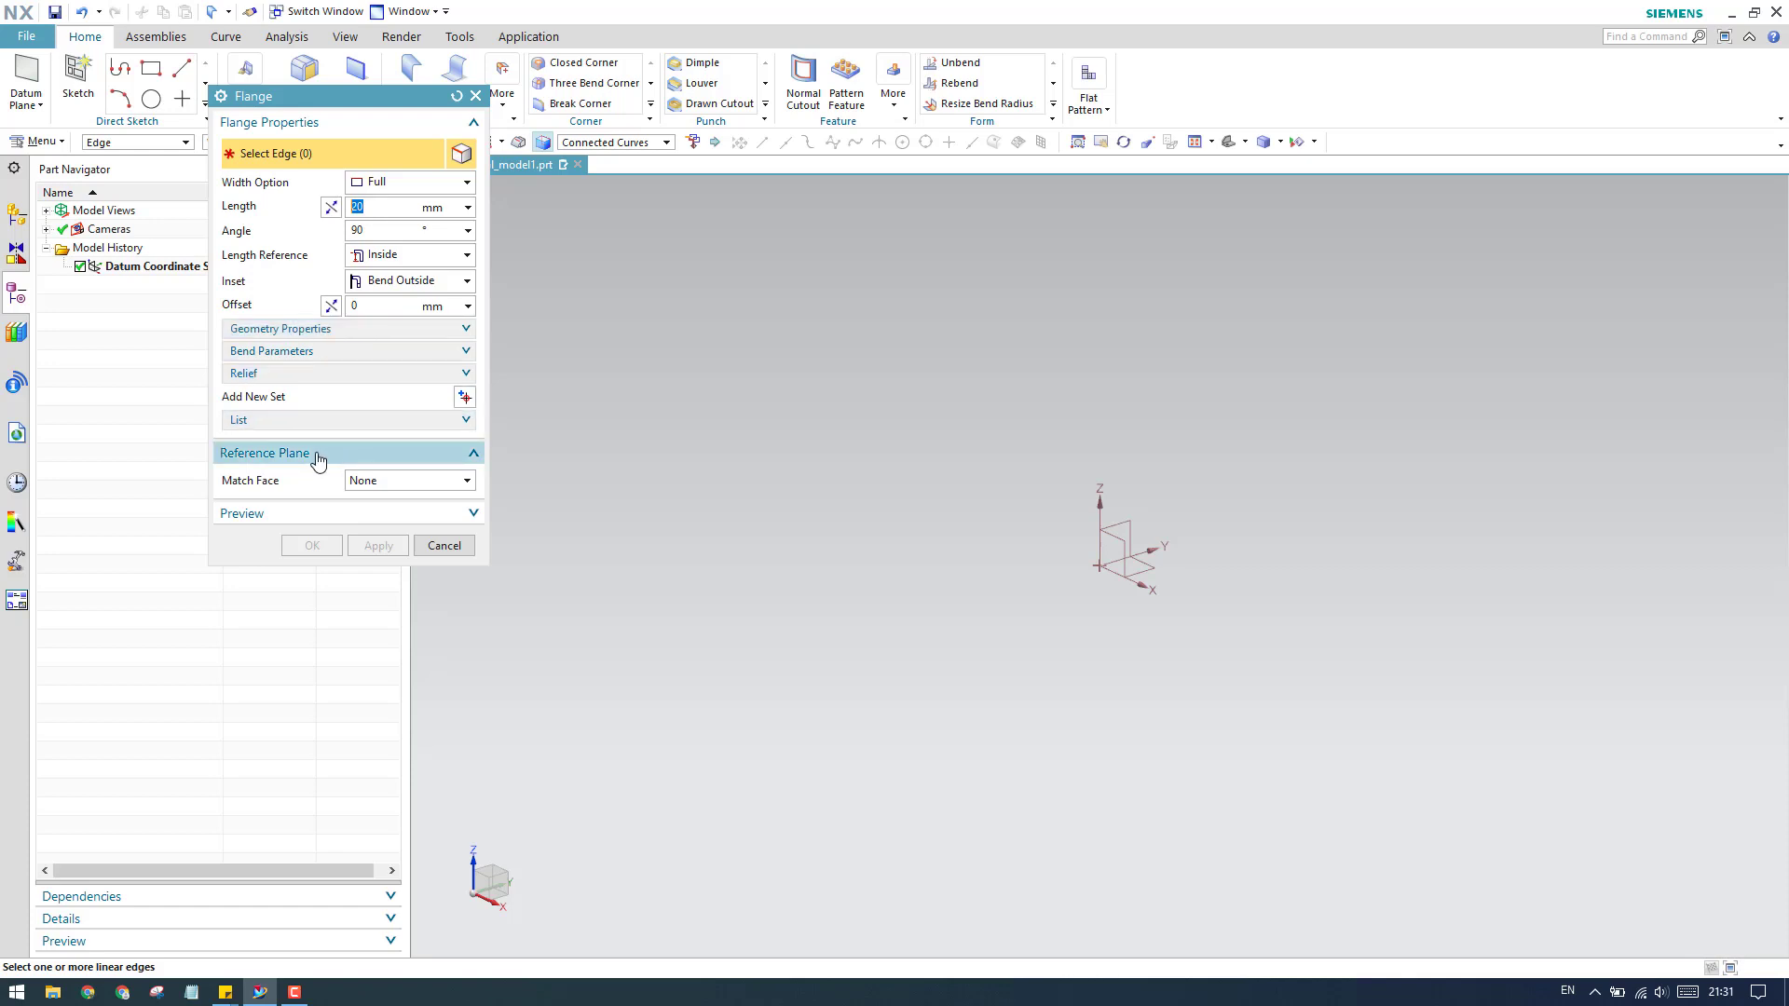
click(331, 331)
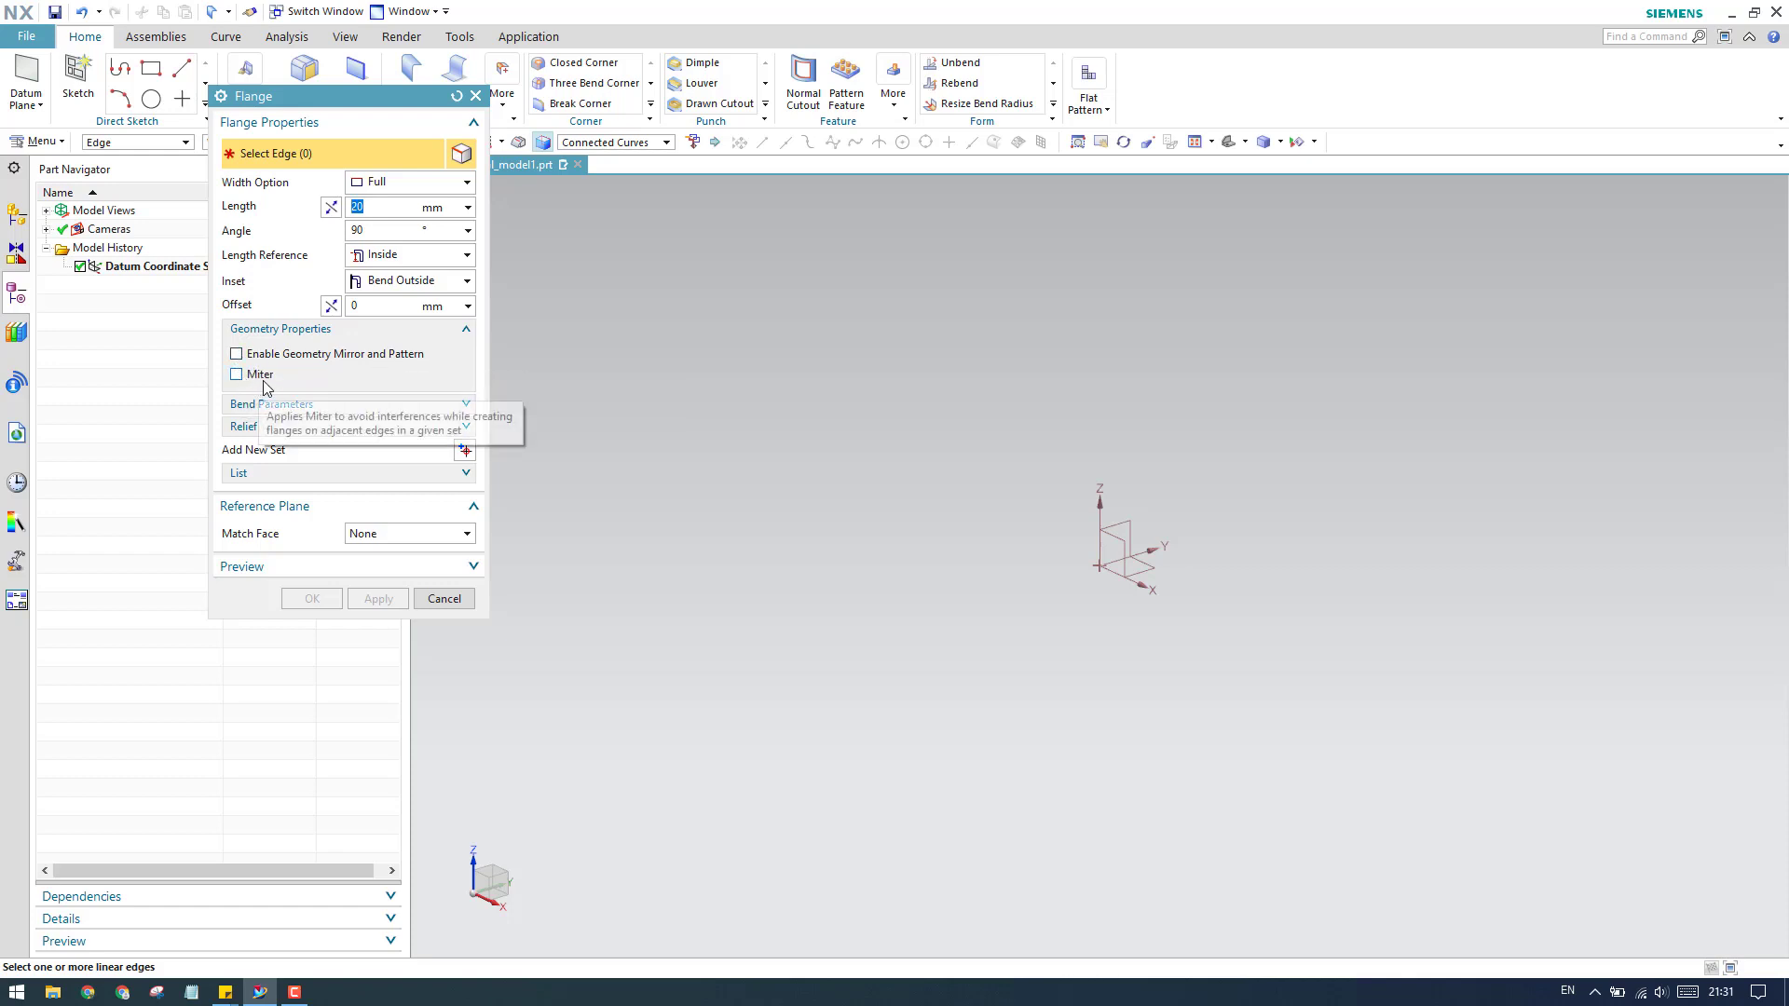
click(310, 408)
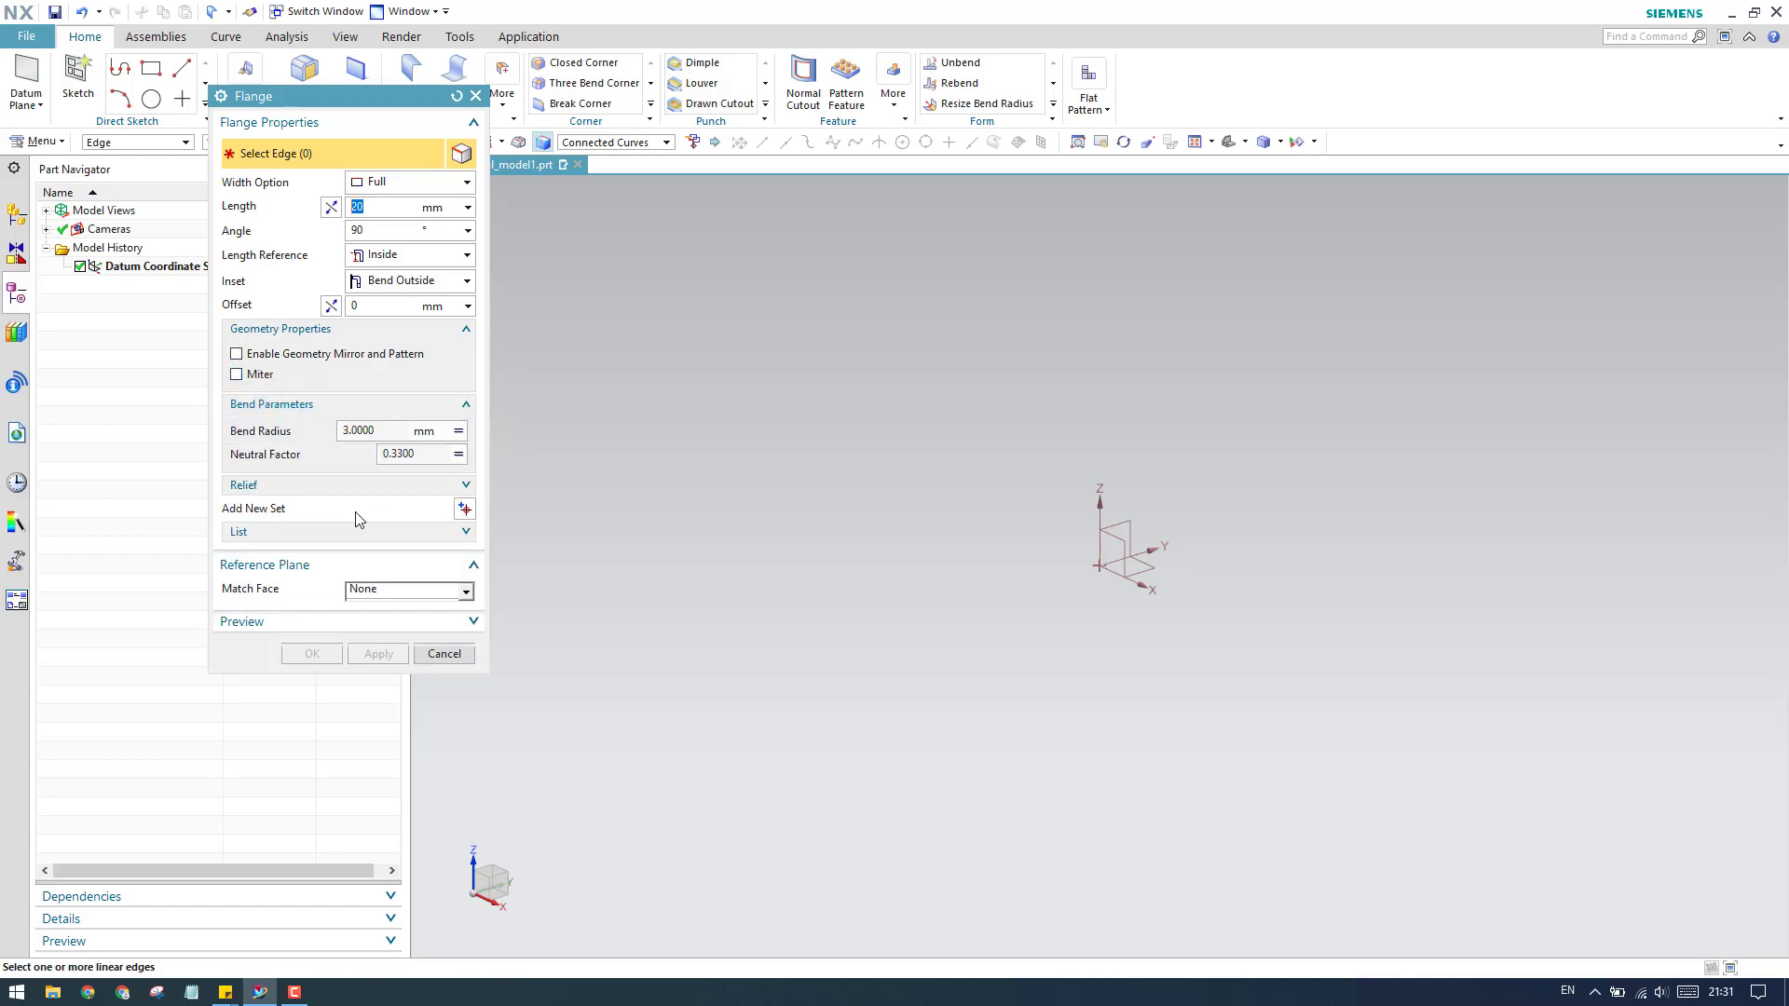
click(355, 532)
click(363, 485)
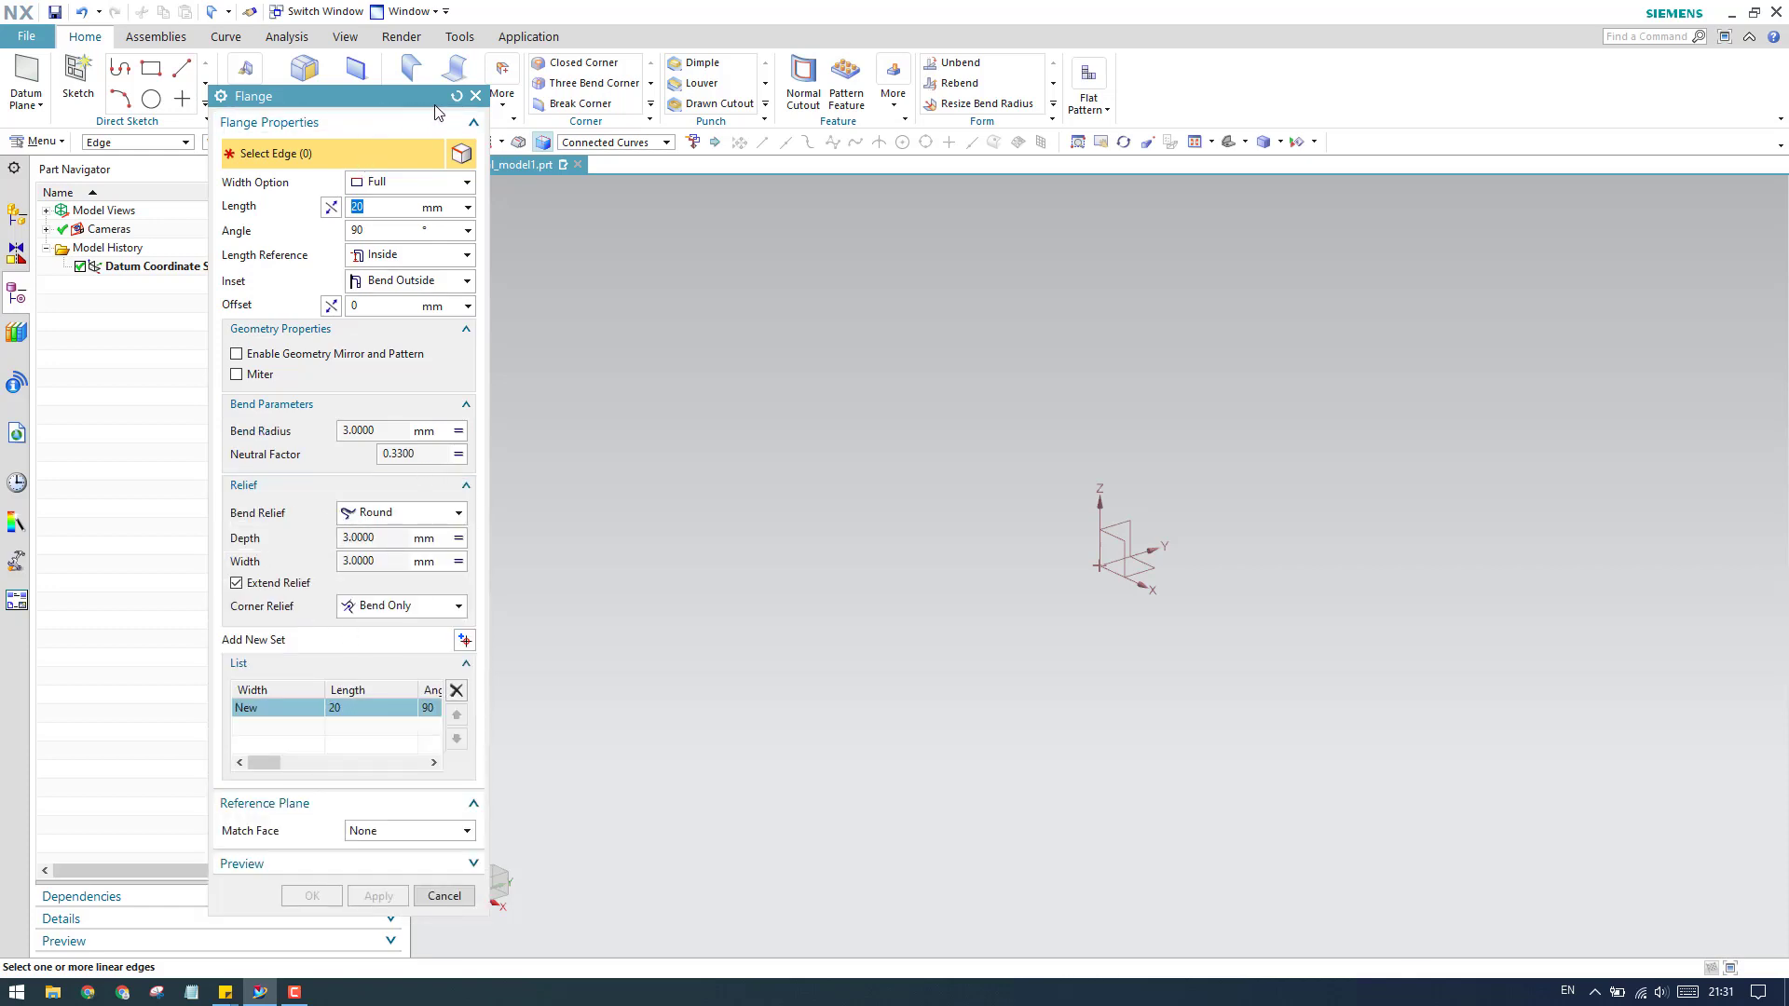
click(475, 96)
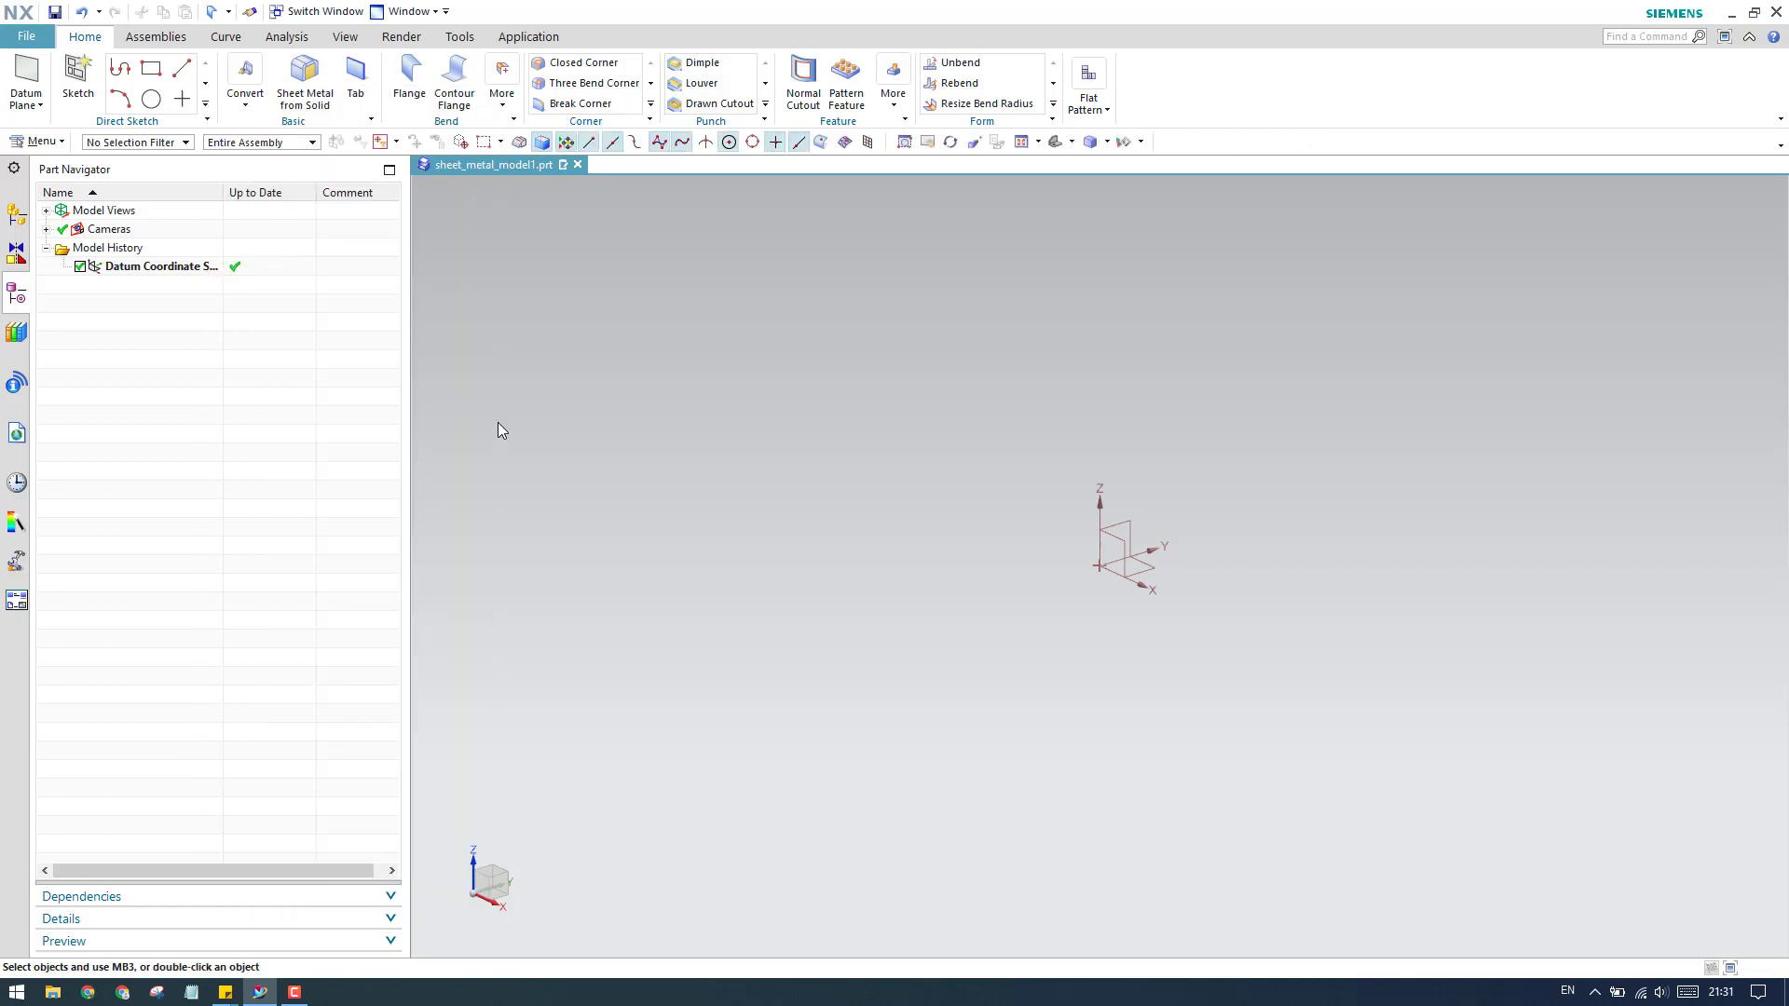
Step: Create a 3 mm thick base tab from a rectangle sketched on the XY plane and centred on the origin
click(356, 82)
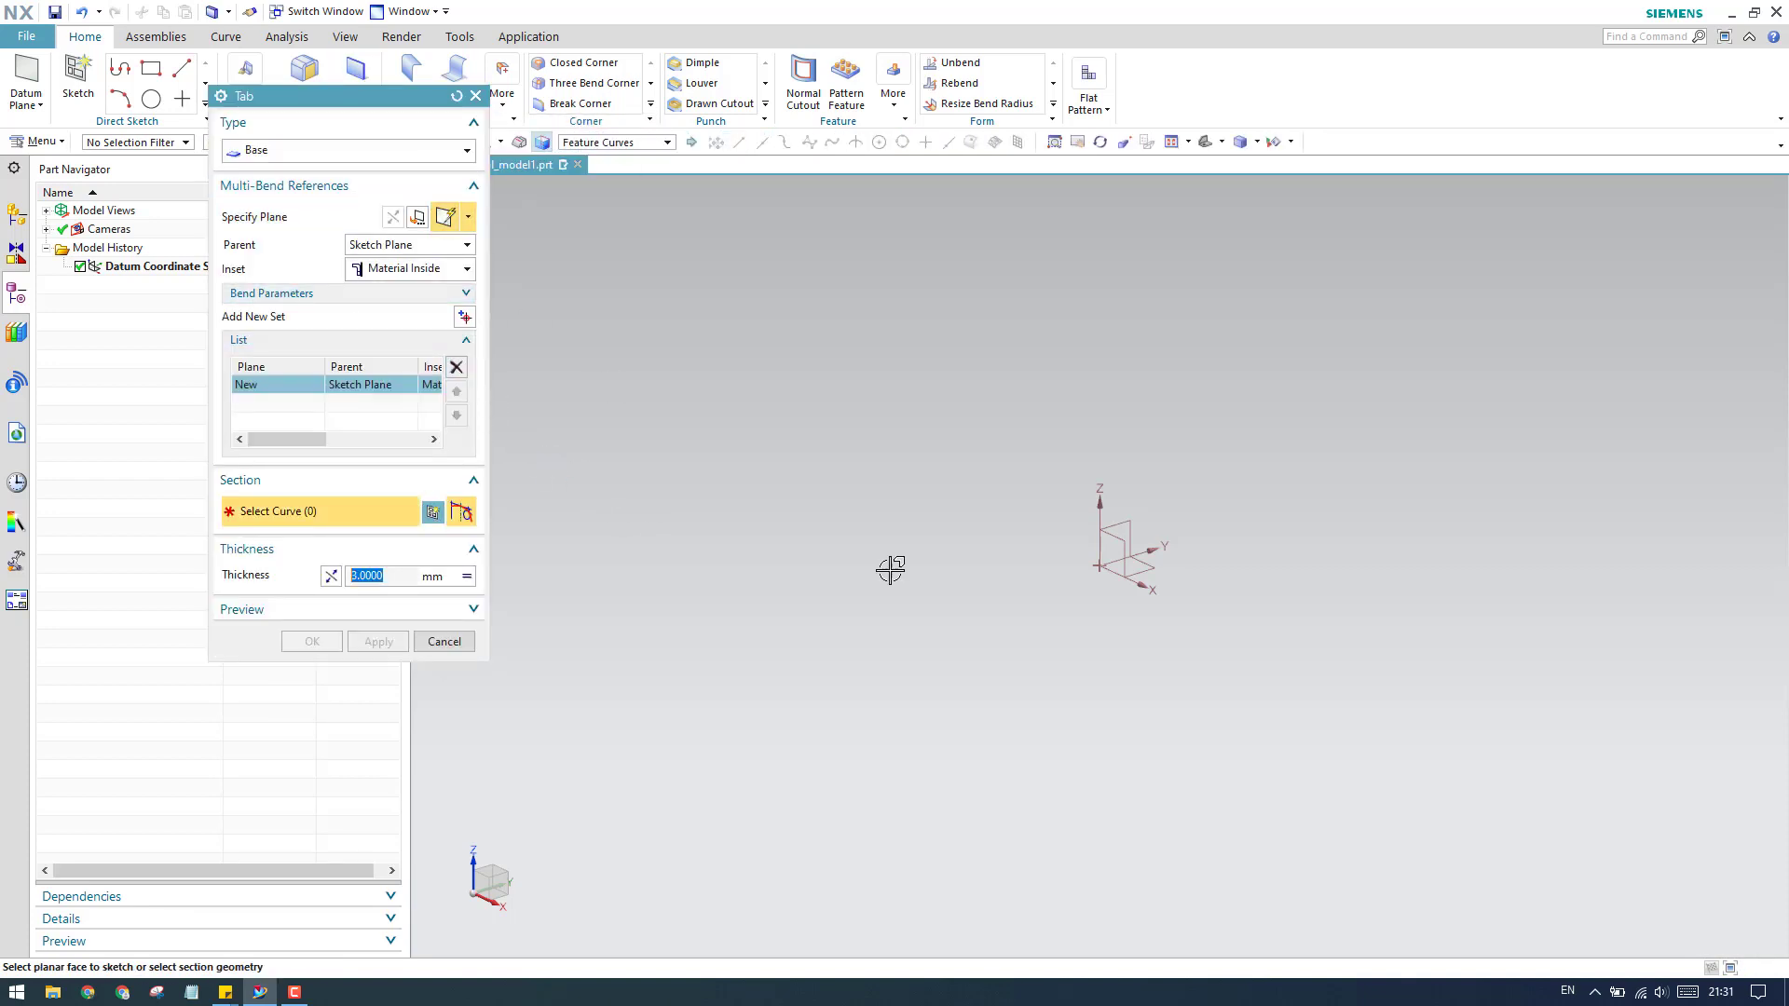
click(1123, 570)
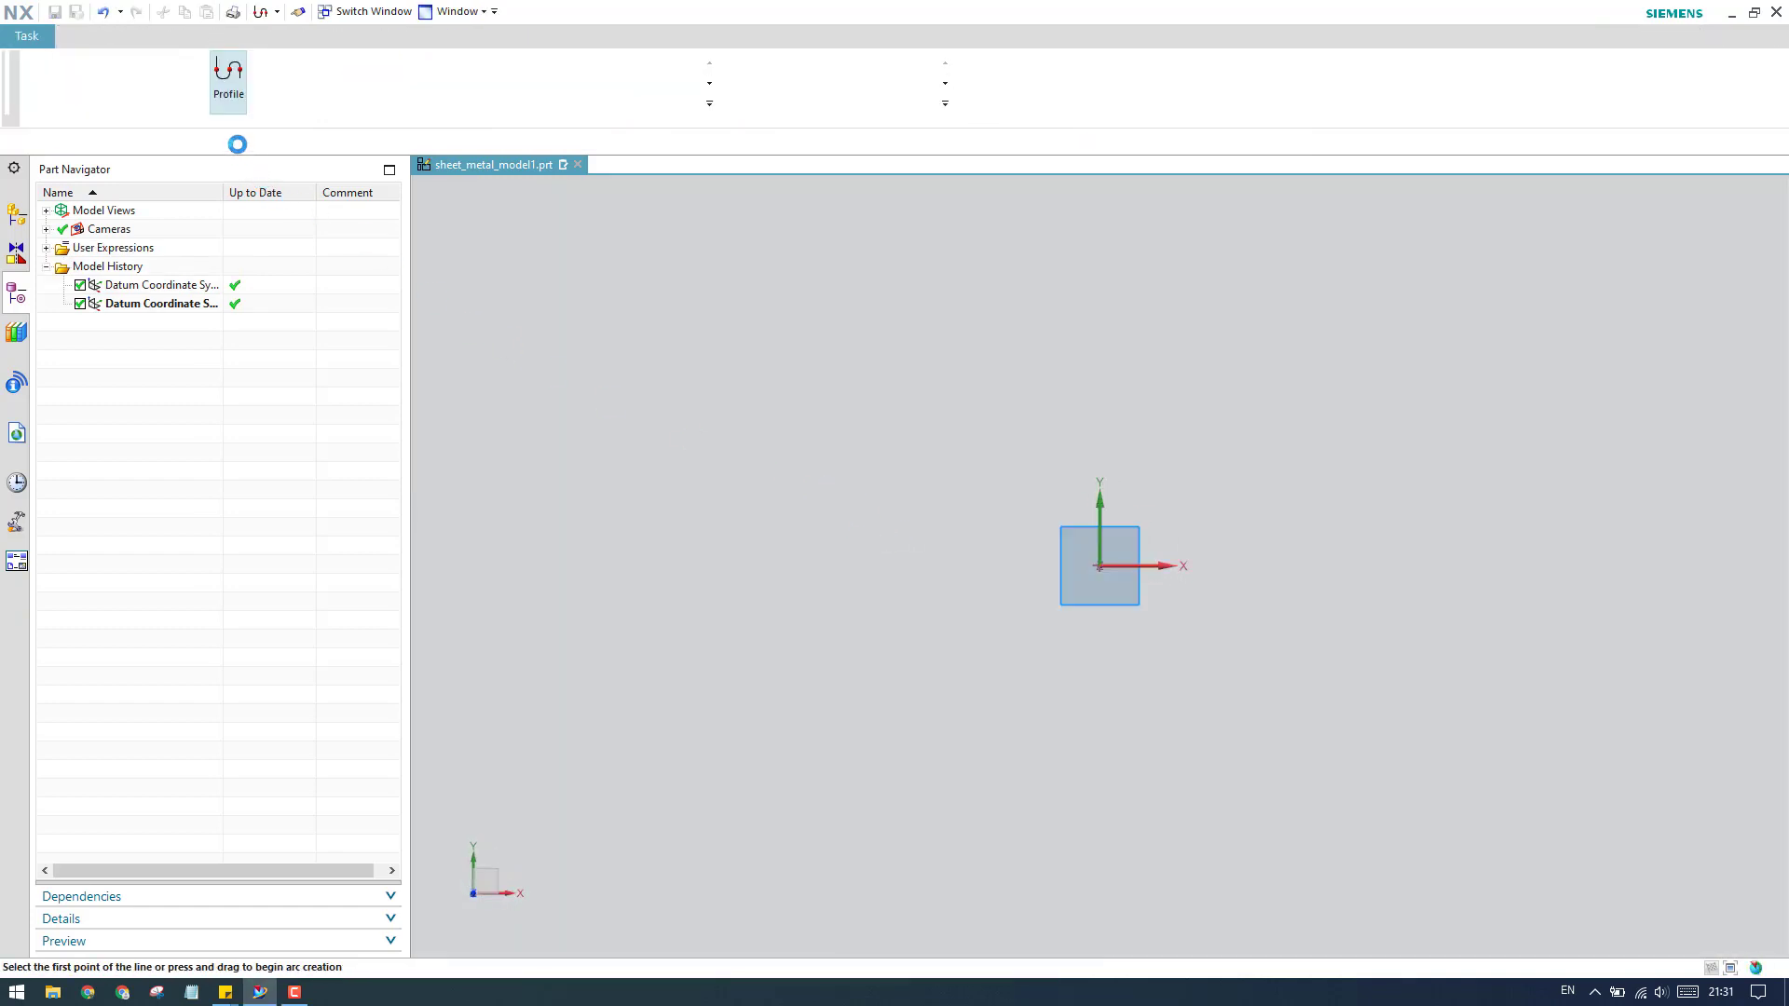
click(274, 69)
click(295, 146)
click(1100, 566)
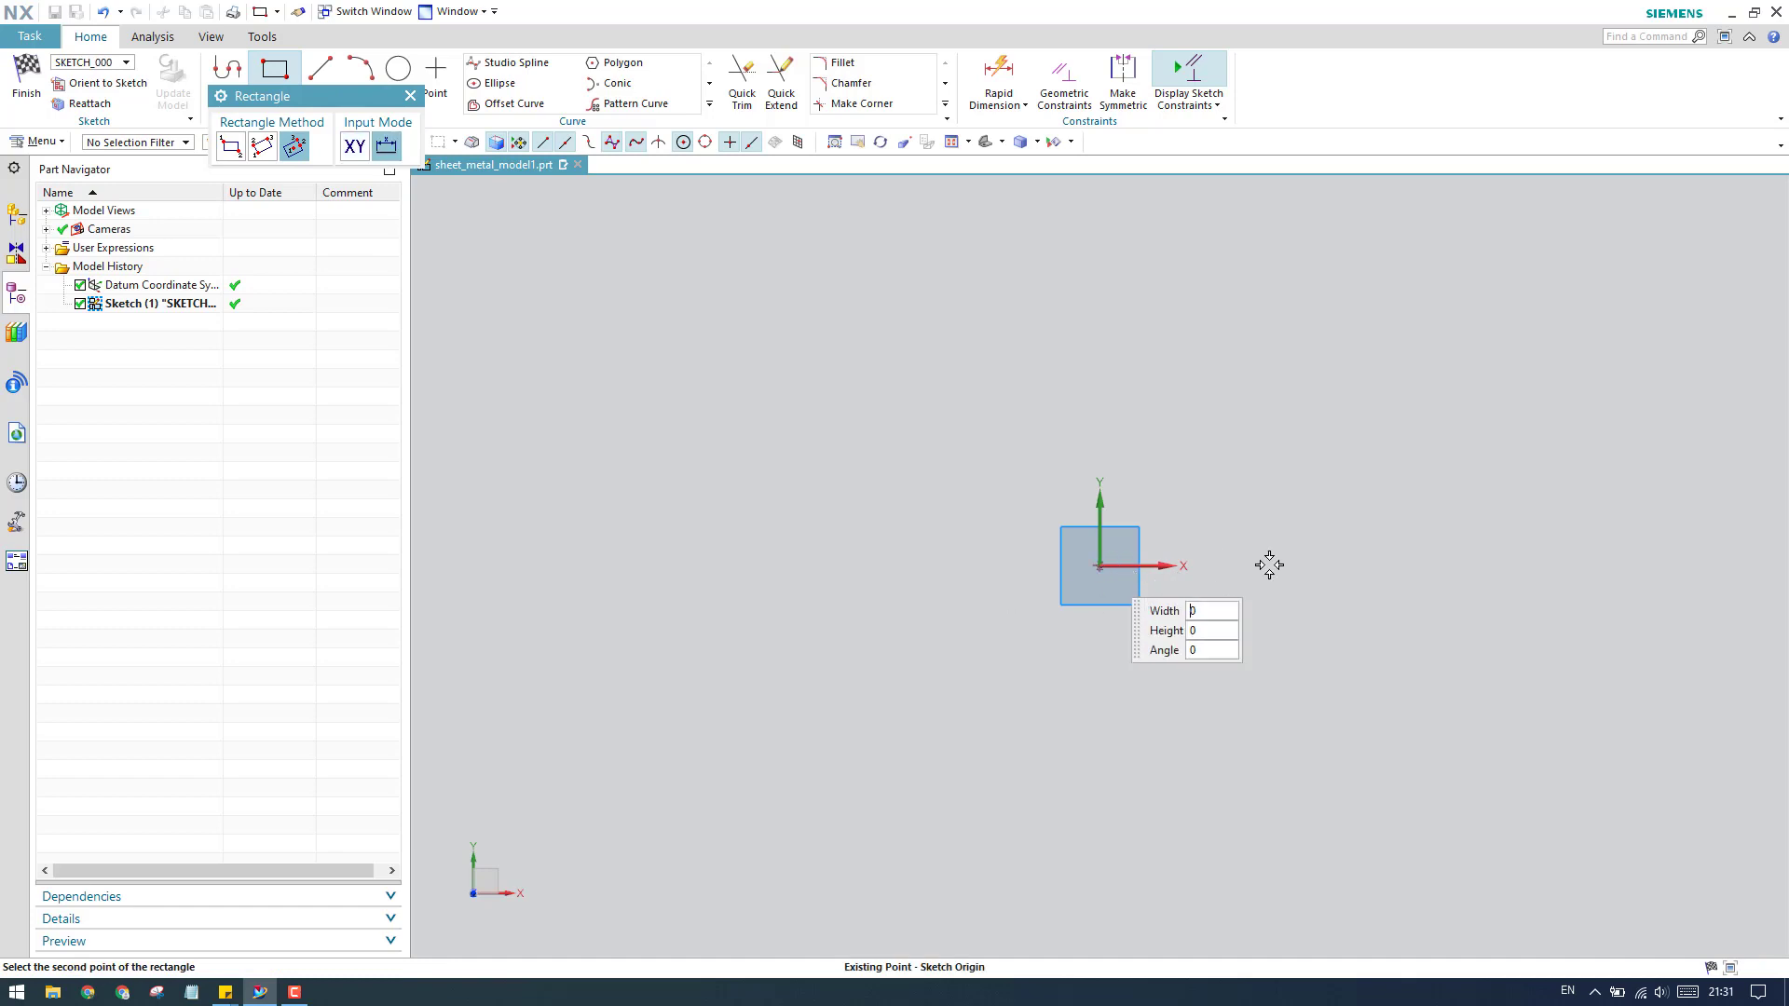
click(1388, 381)
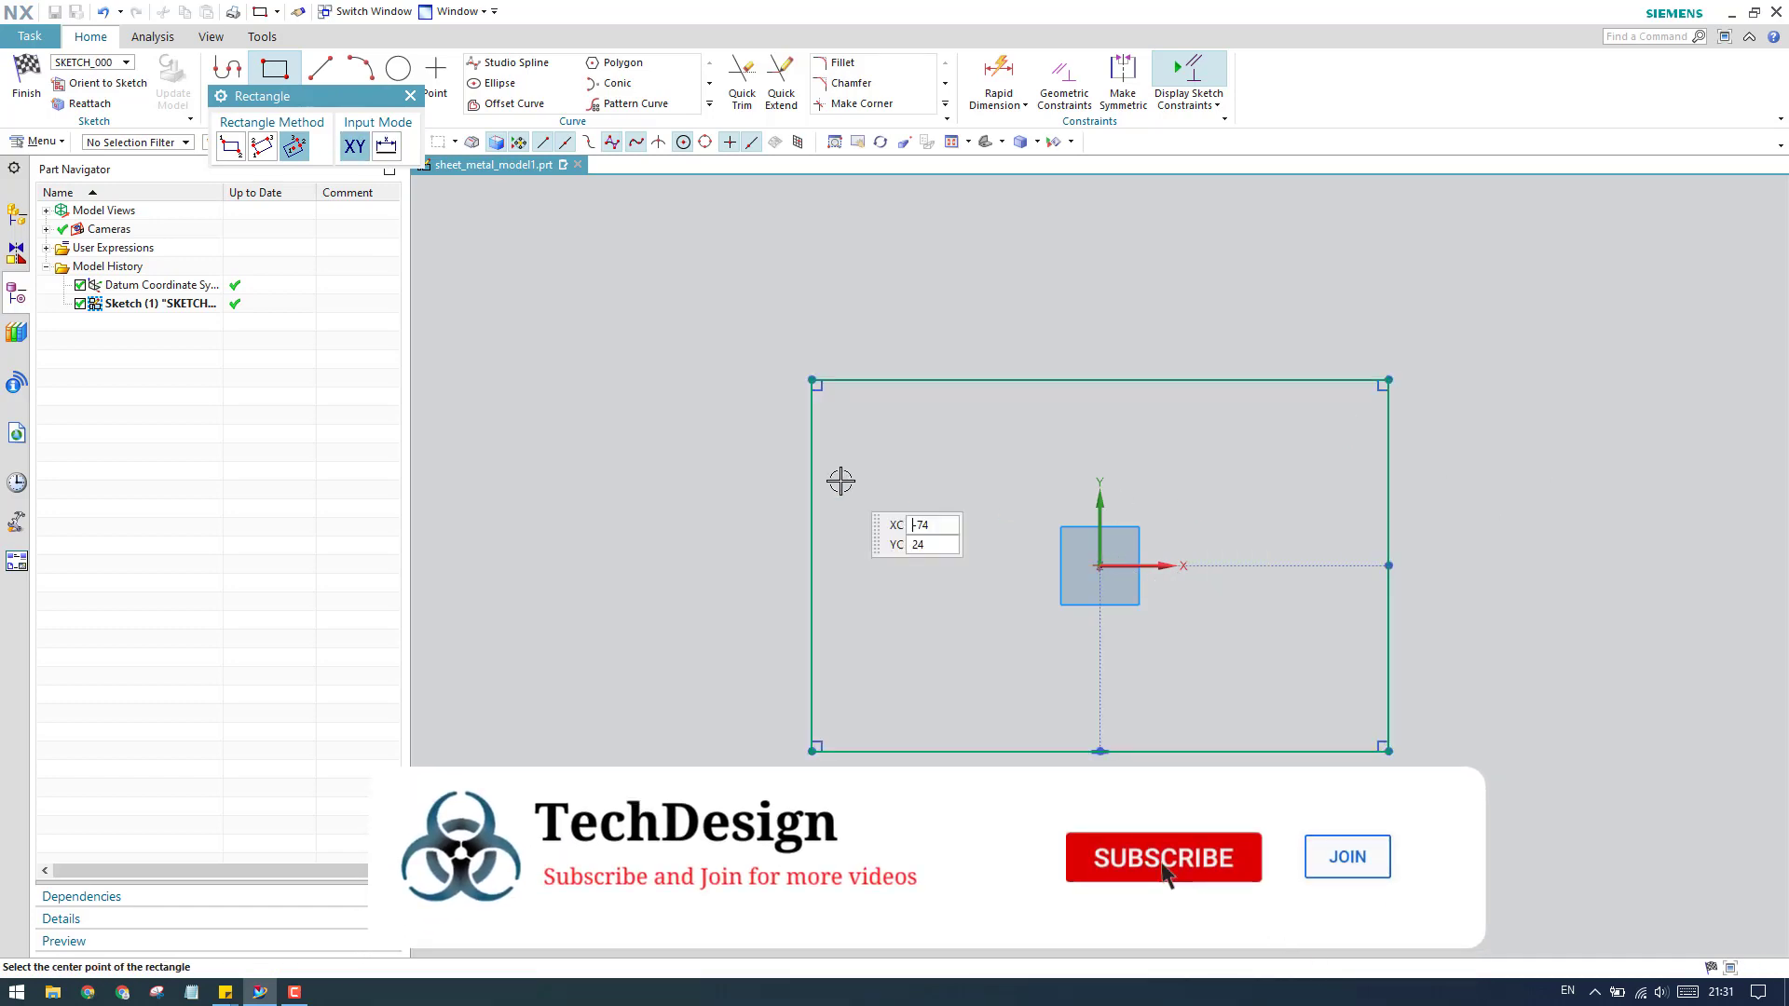
key(Escape)
click(22, 79)
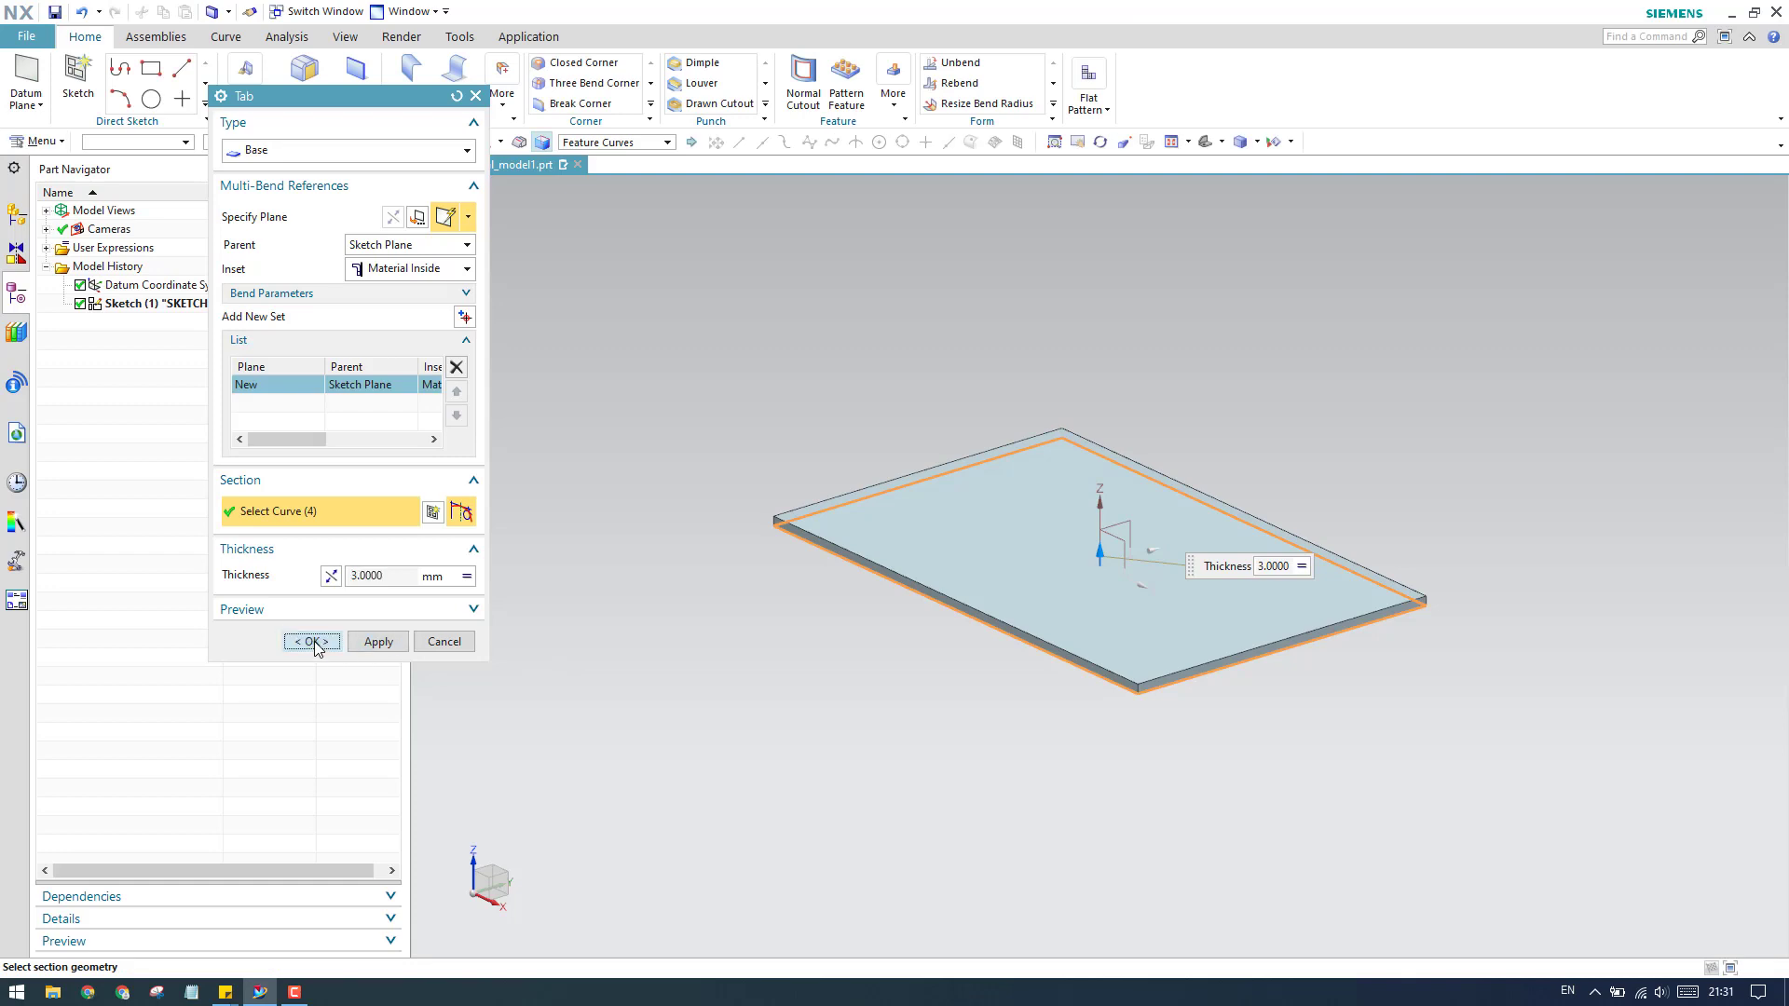
click(312, 641)
Step: Create a full-width flange on the tab's short rear edge with 20 mm length, 90° angle and Round bend relief
click(410, 82)
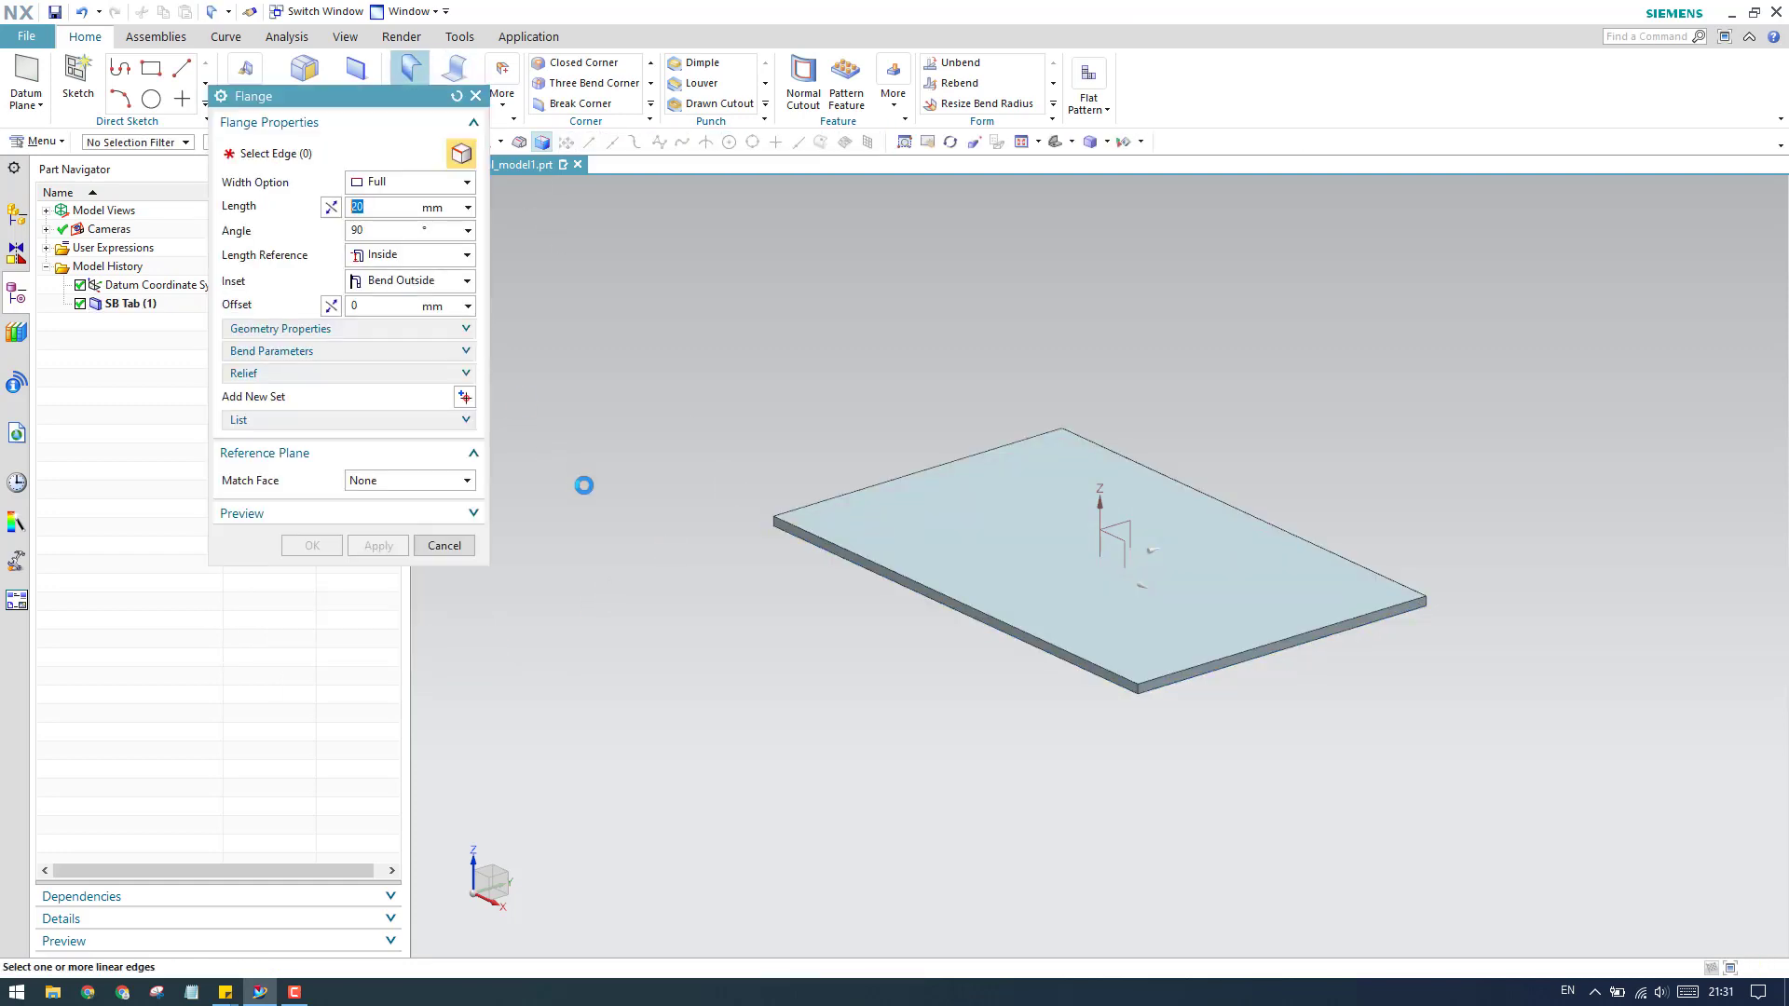
click(354, 331)
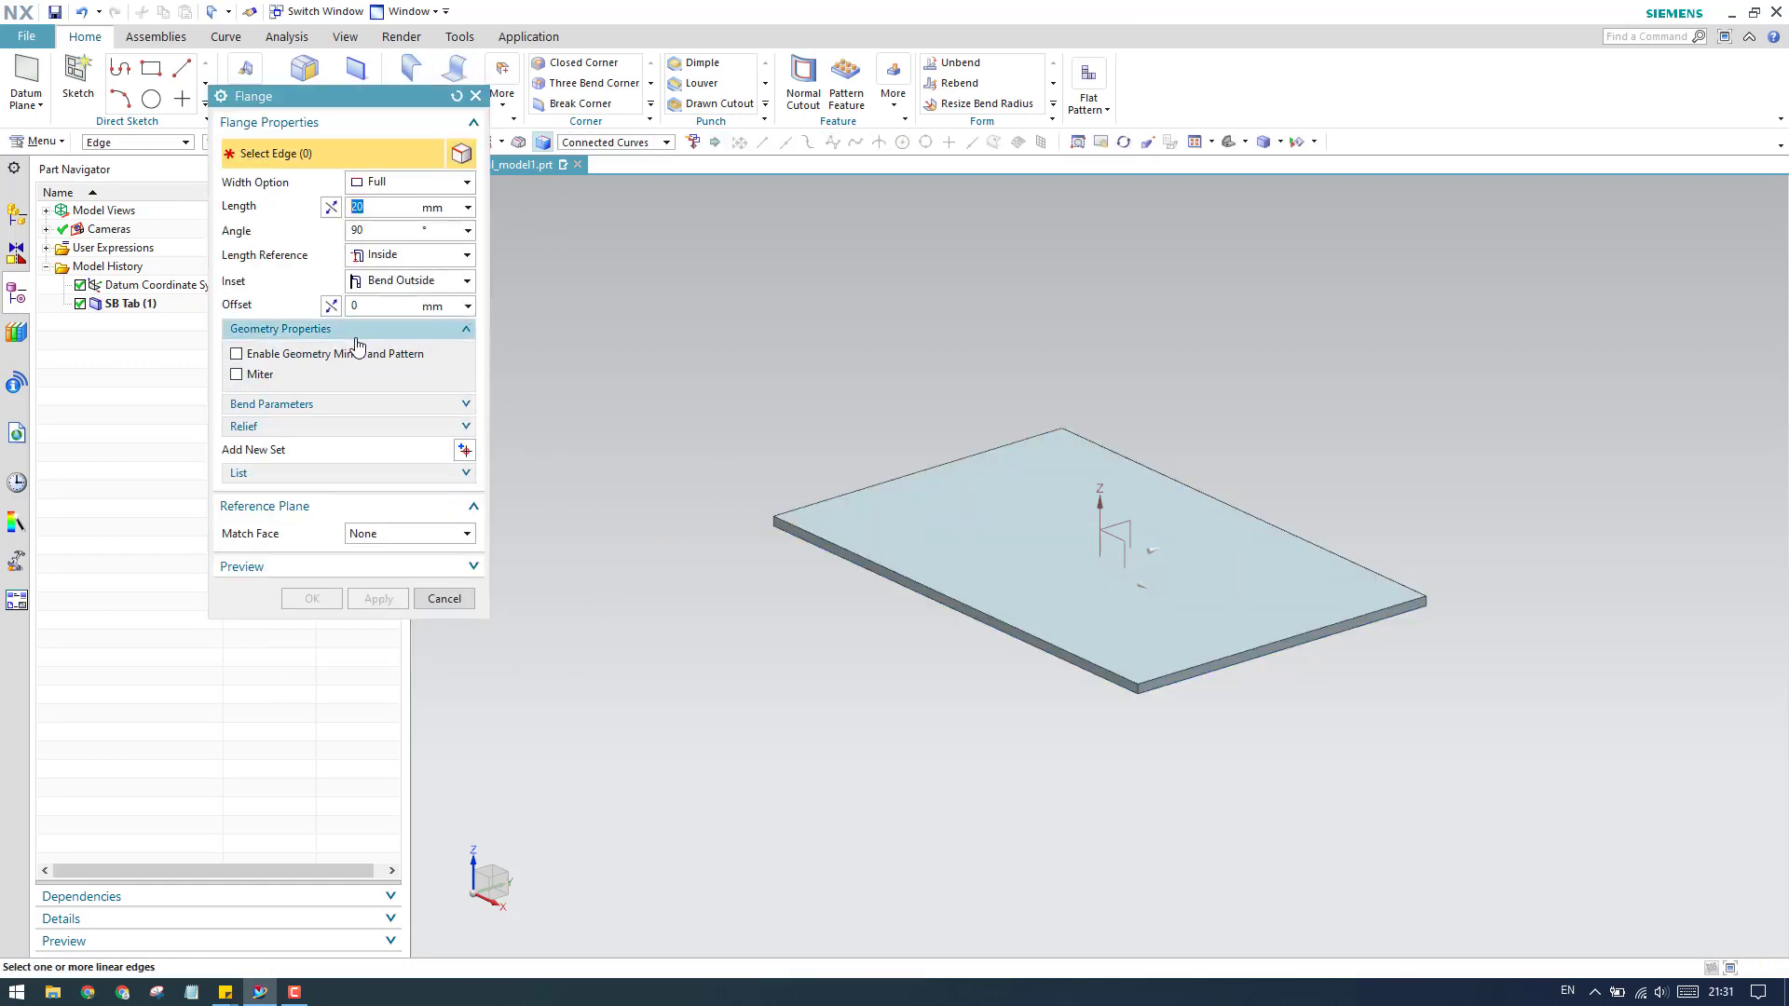
click(356, 429)
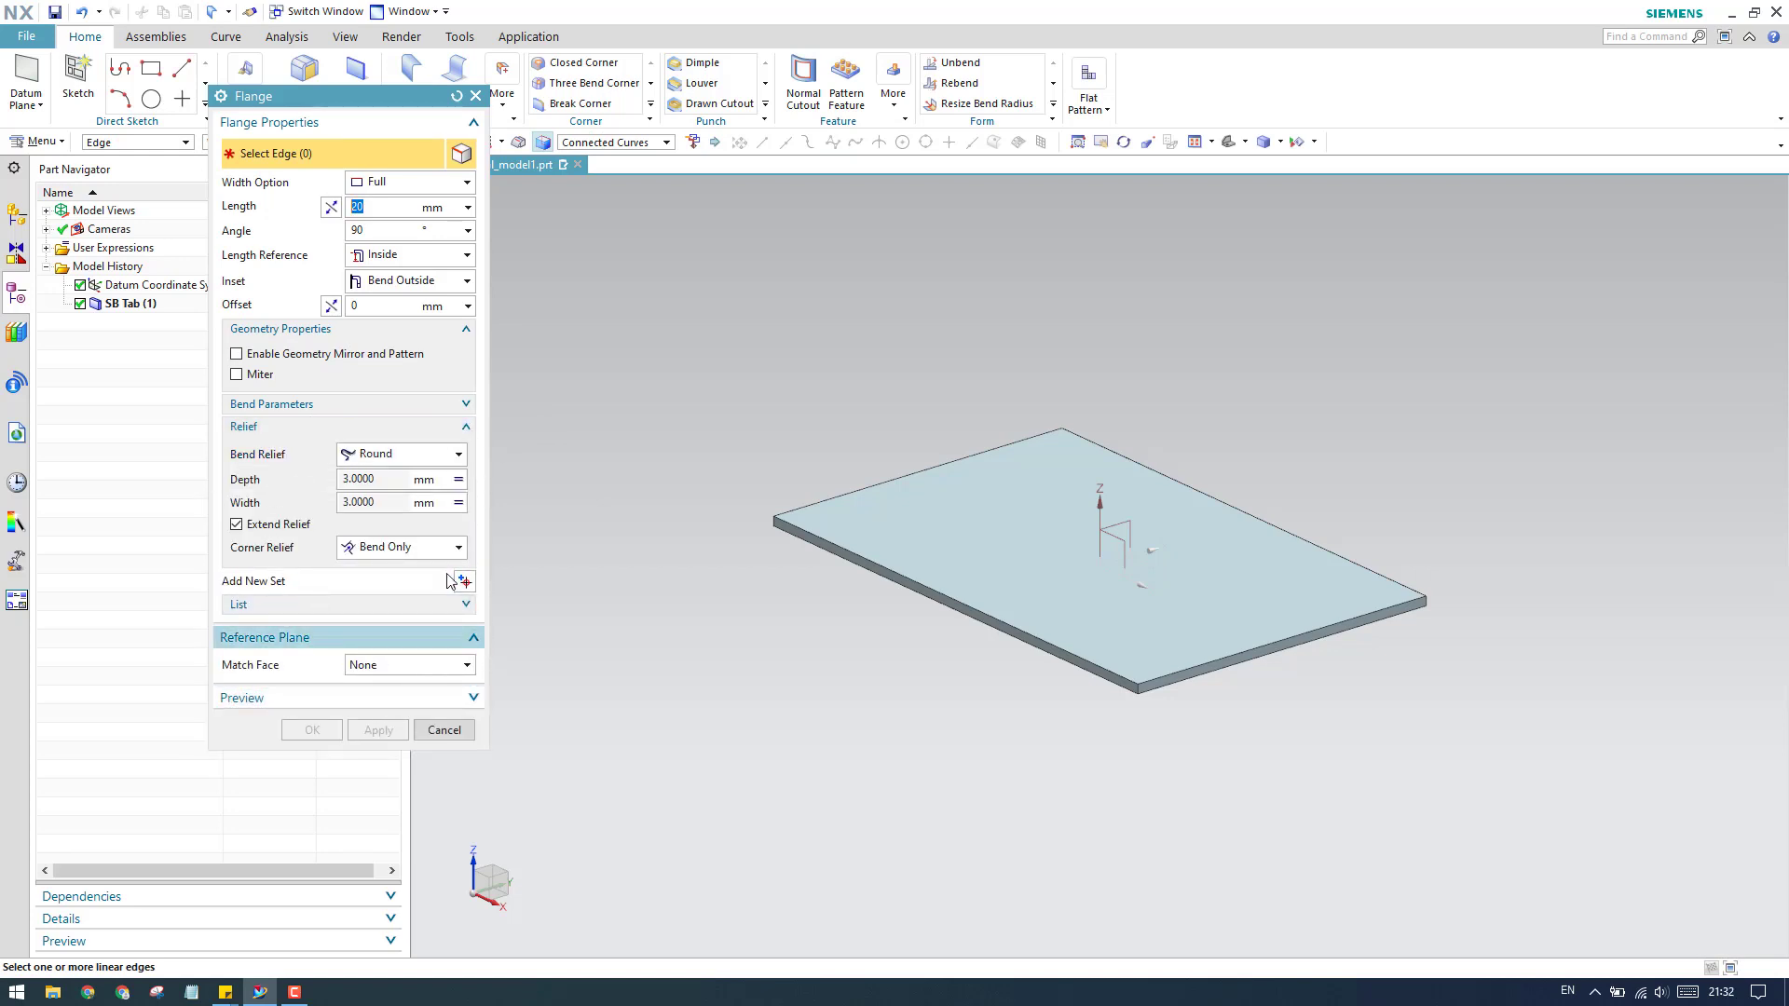
scroll(923, 494, up, 2)
click(783, 497)
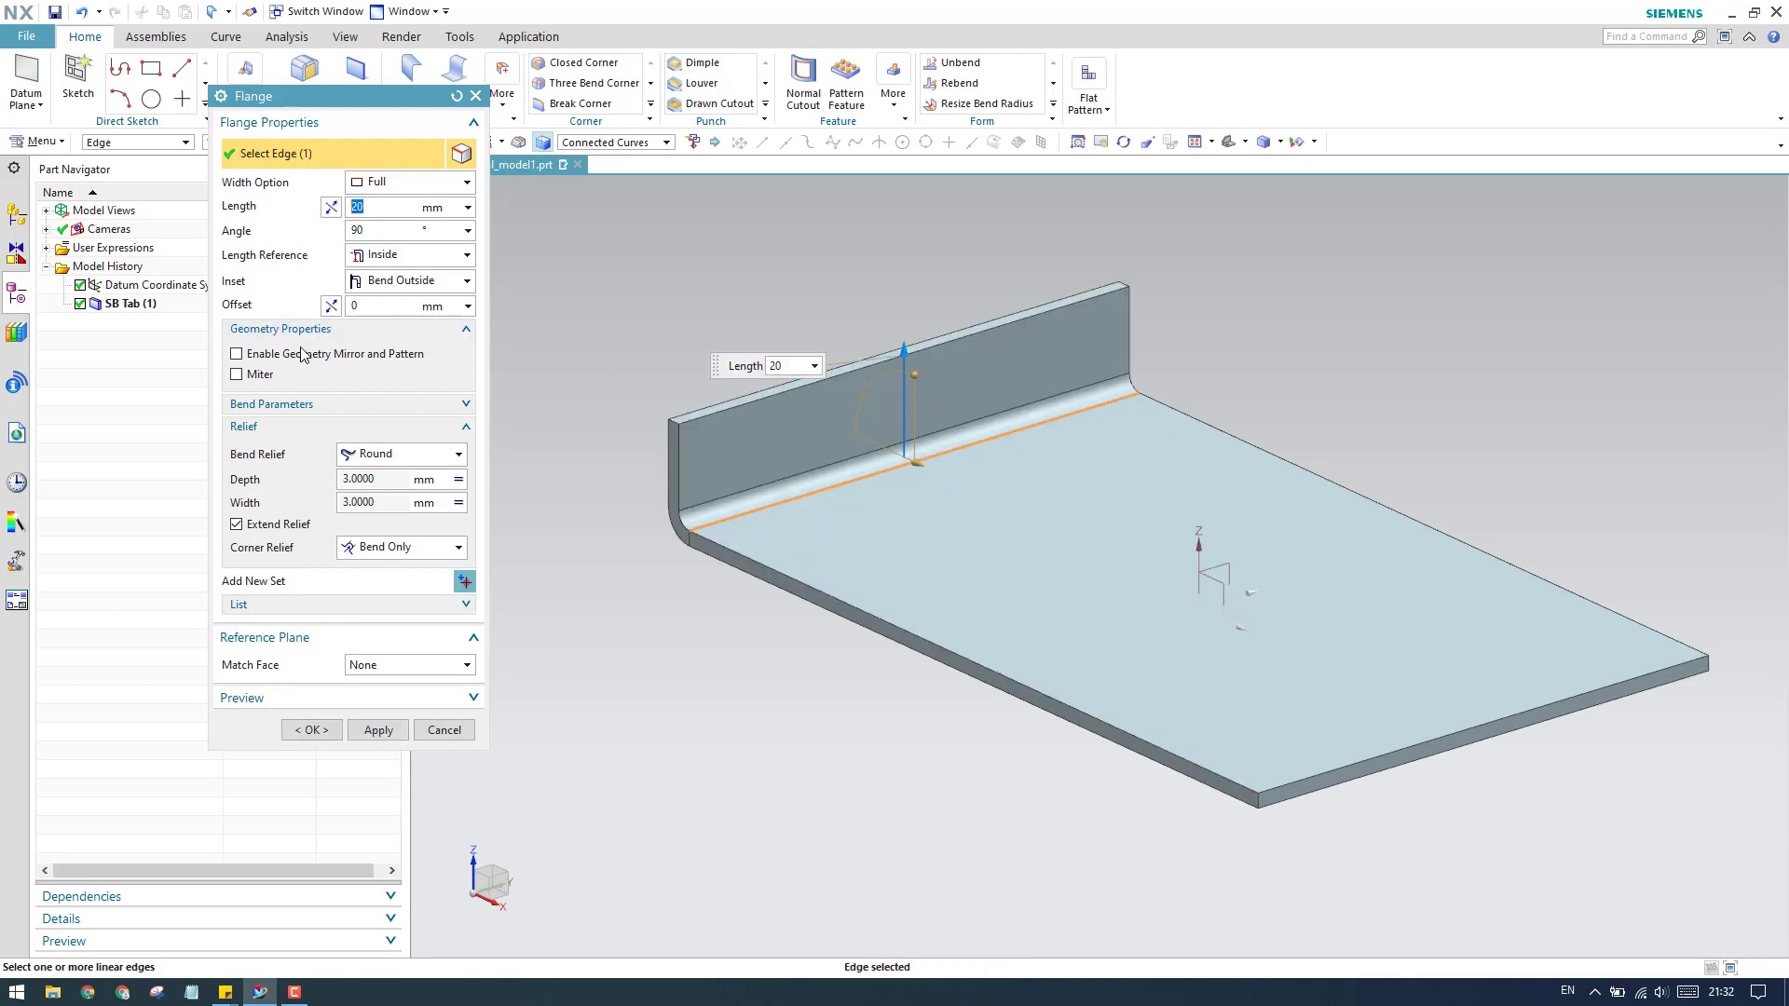
click(313, 729)
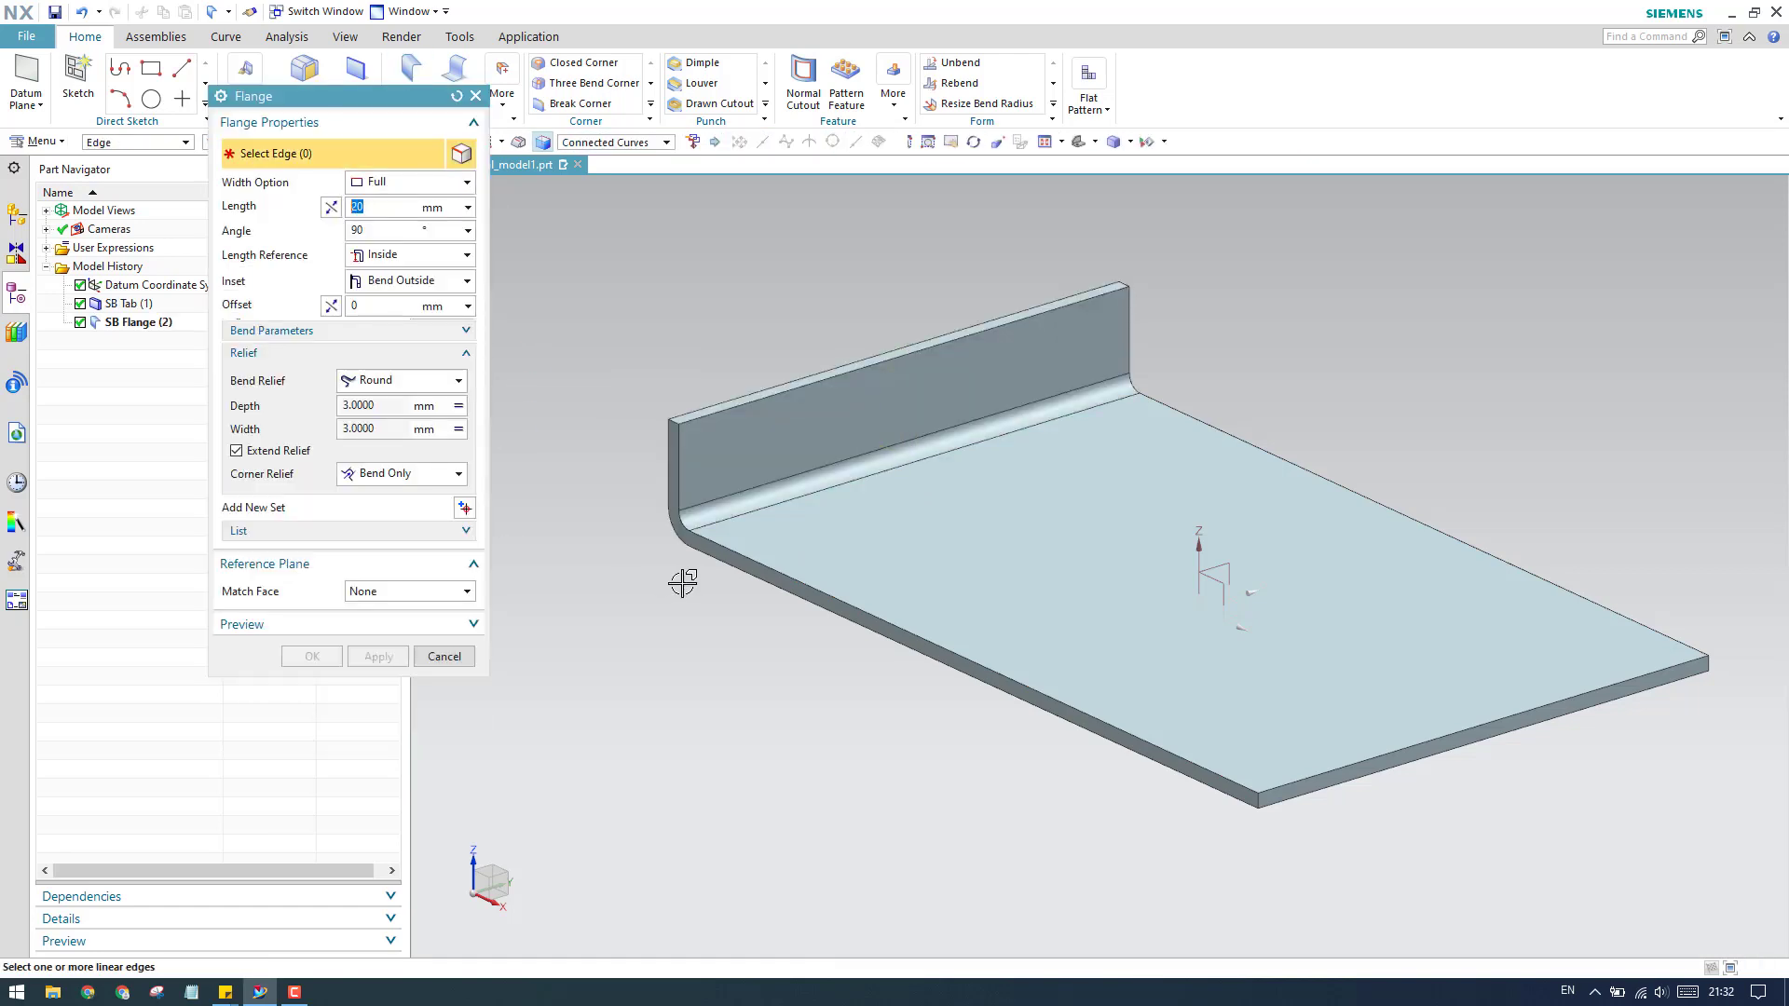
click(794, 578)
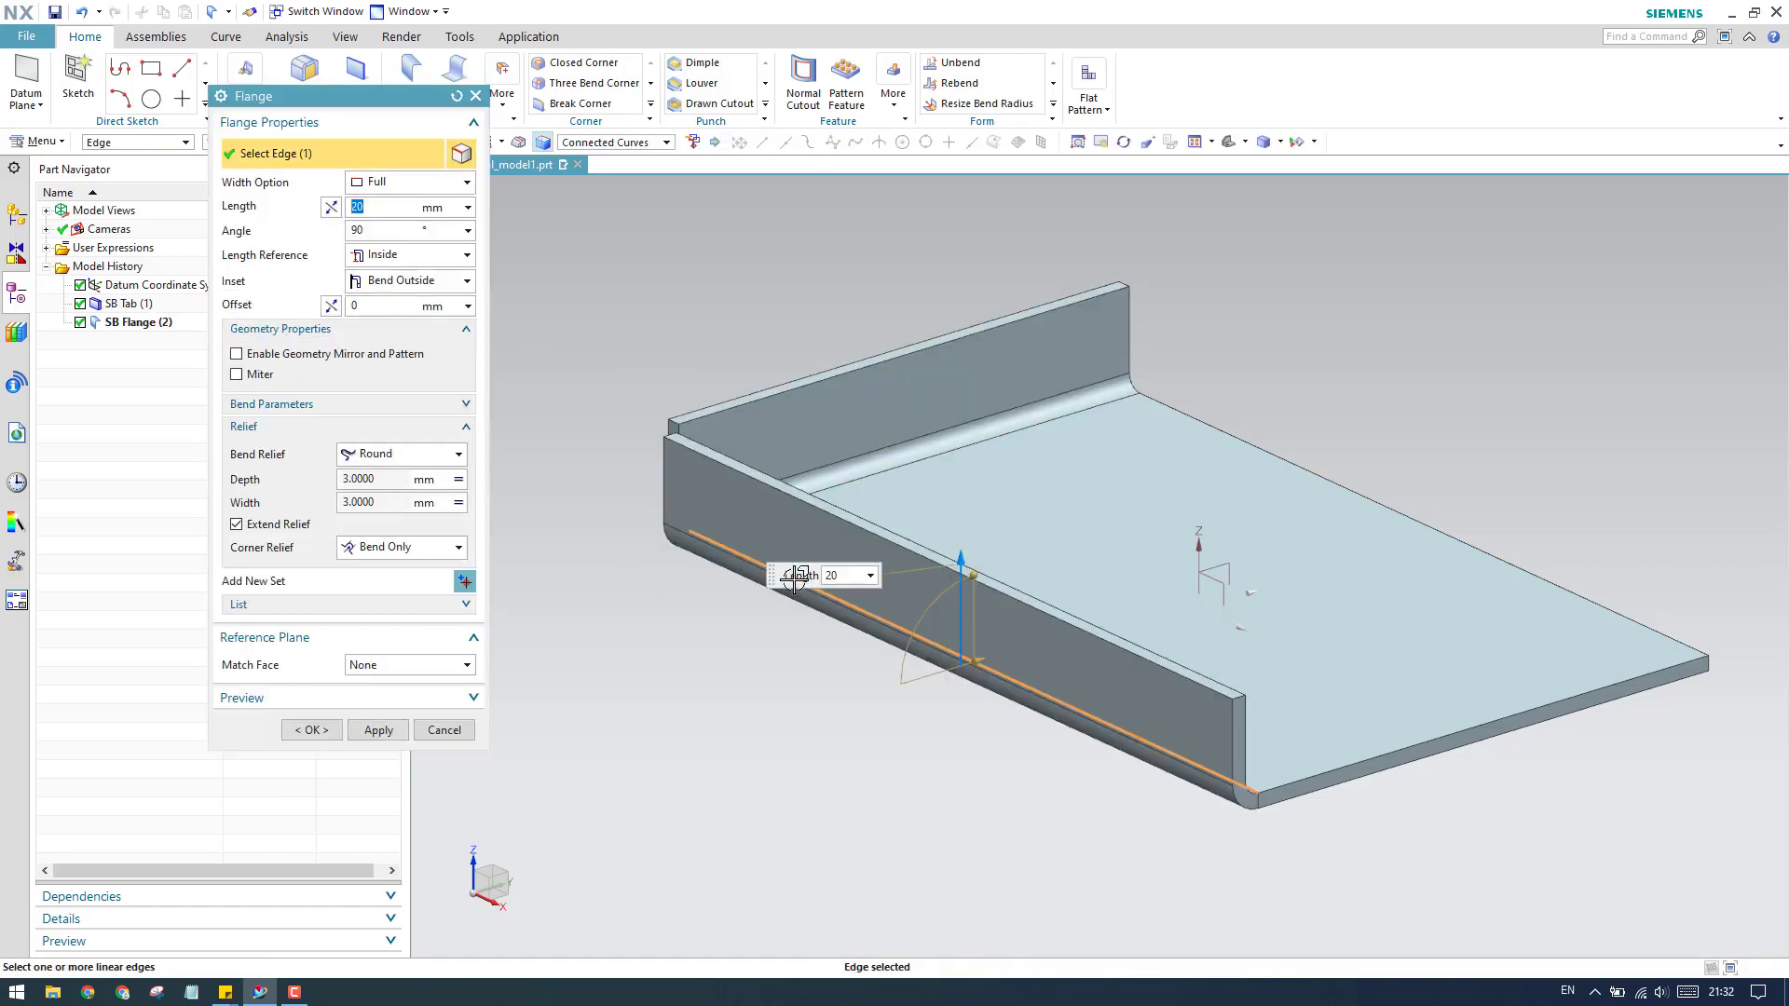
scroll(708, 522, up, 5)
middle_drag(711, 519, 1018, 484)
scroll(774, 650, up, 3)
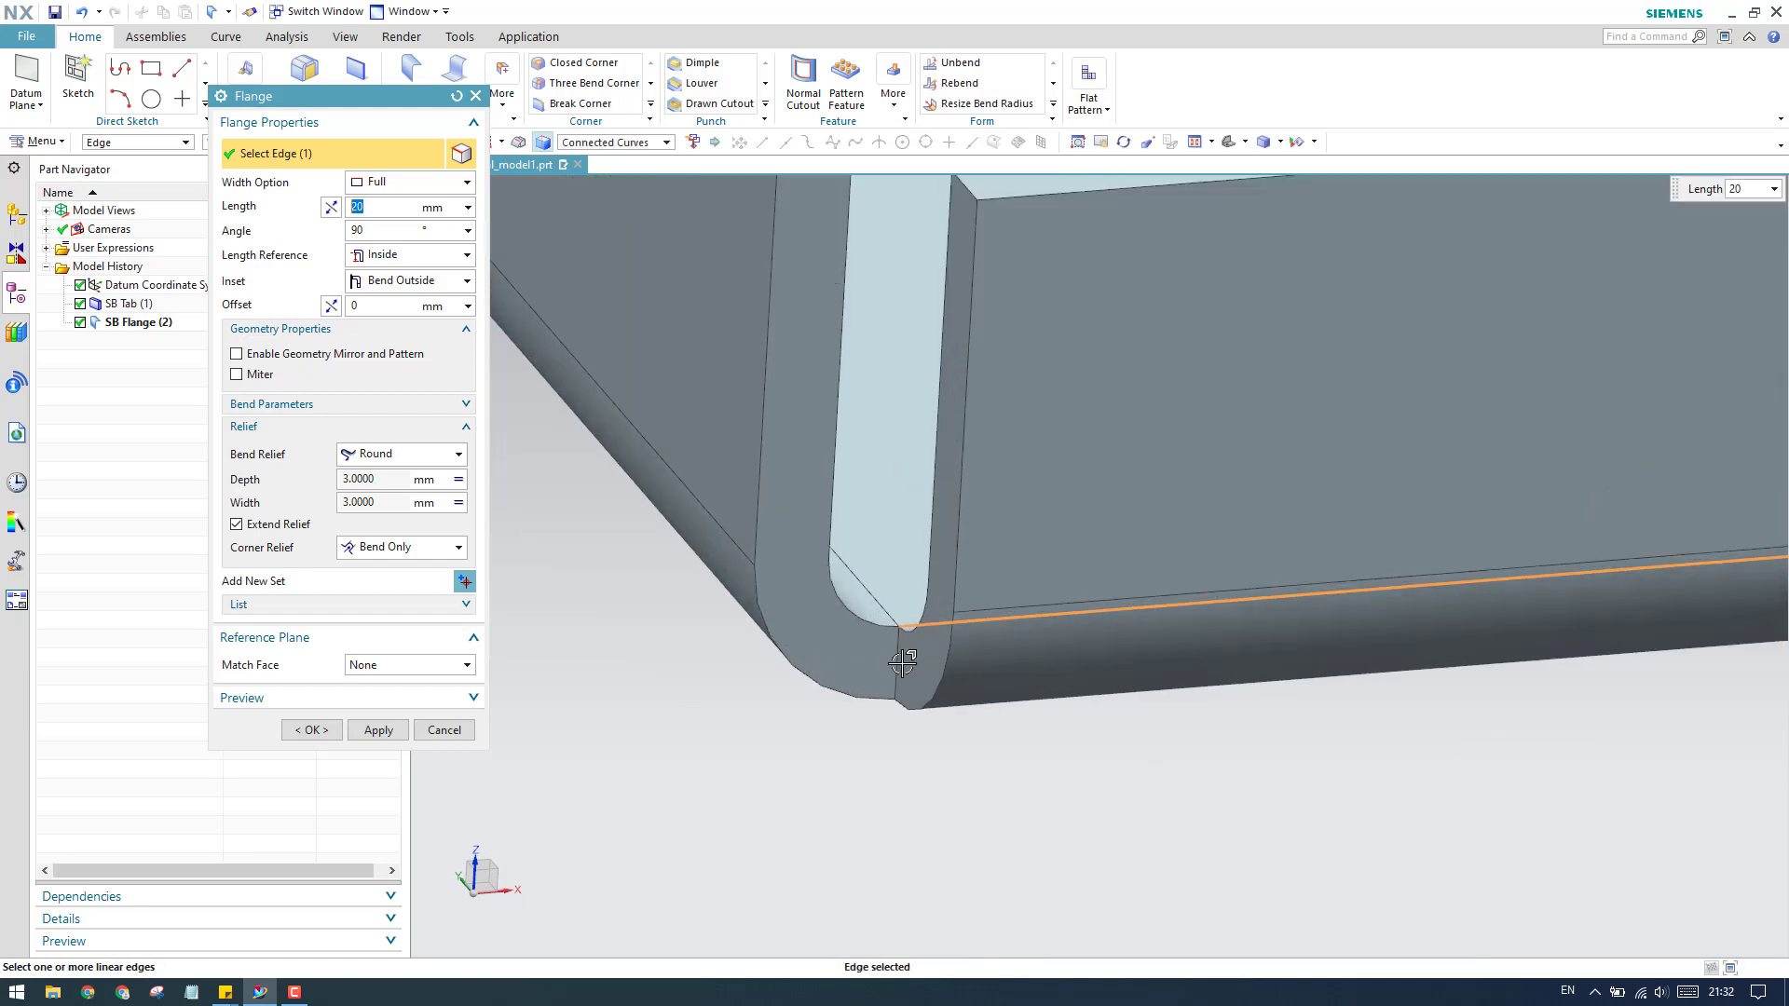
scroll(747, 627, down, 3)
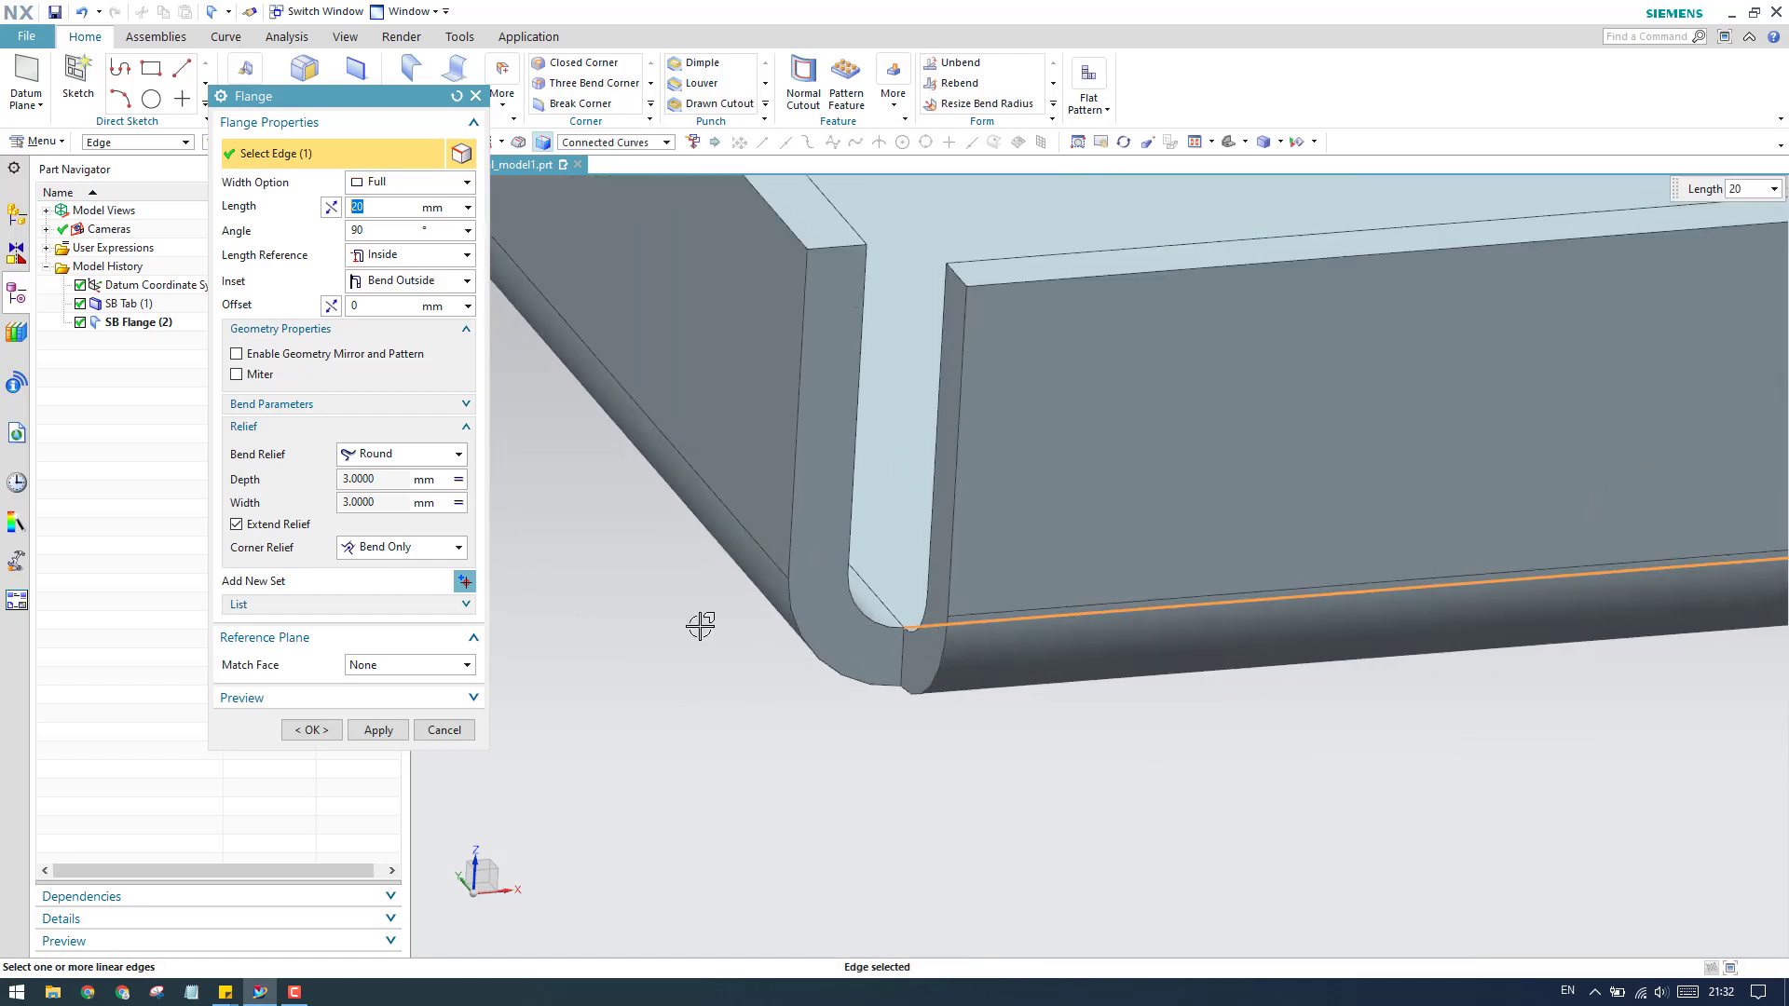
shift+click(746, 627)
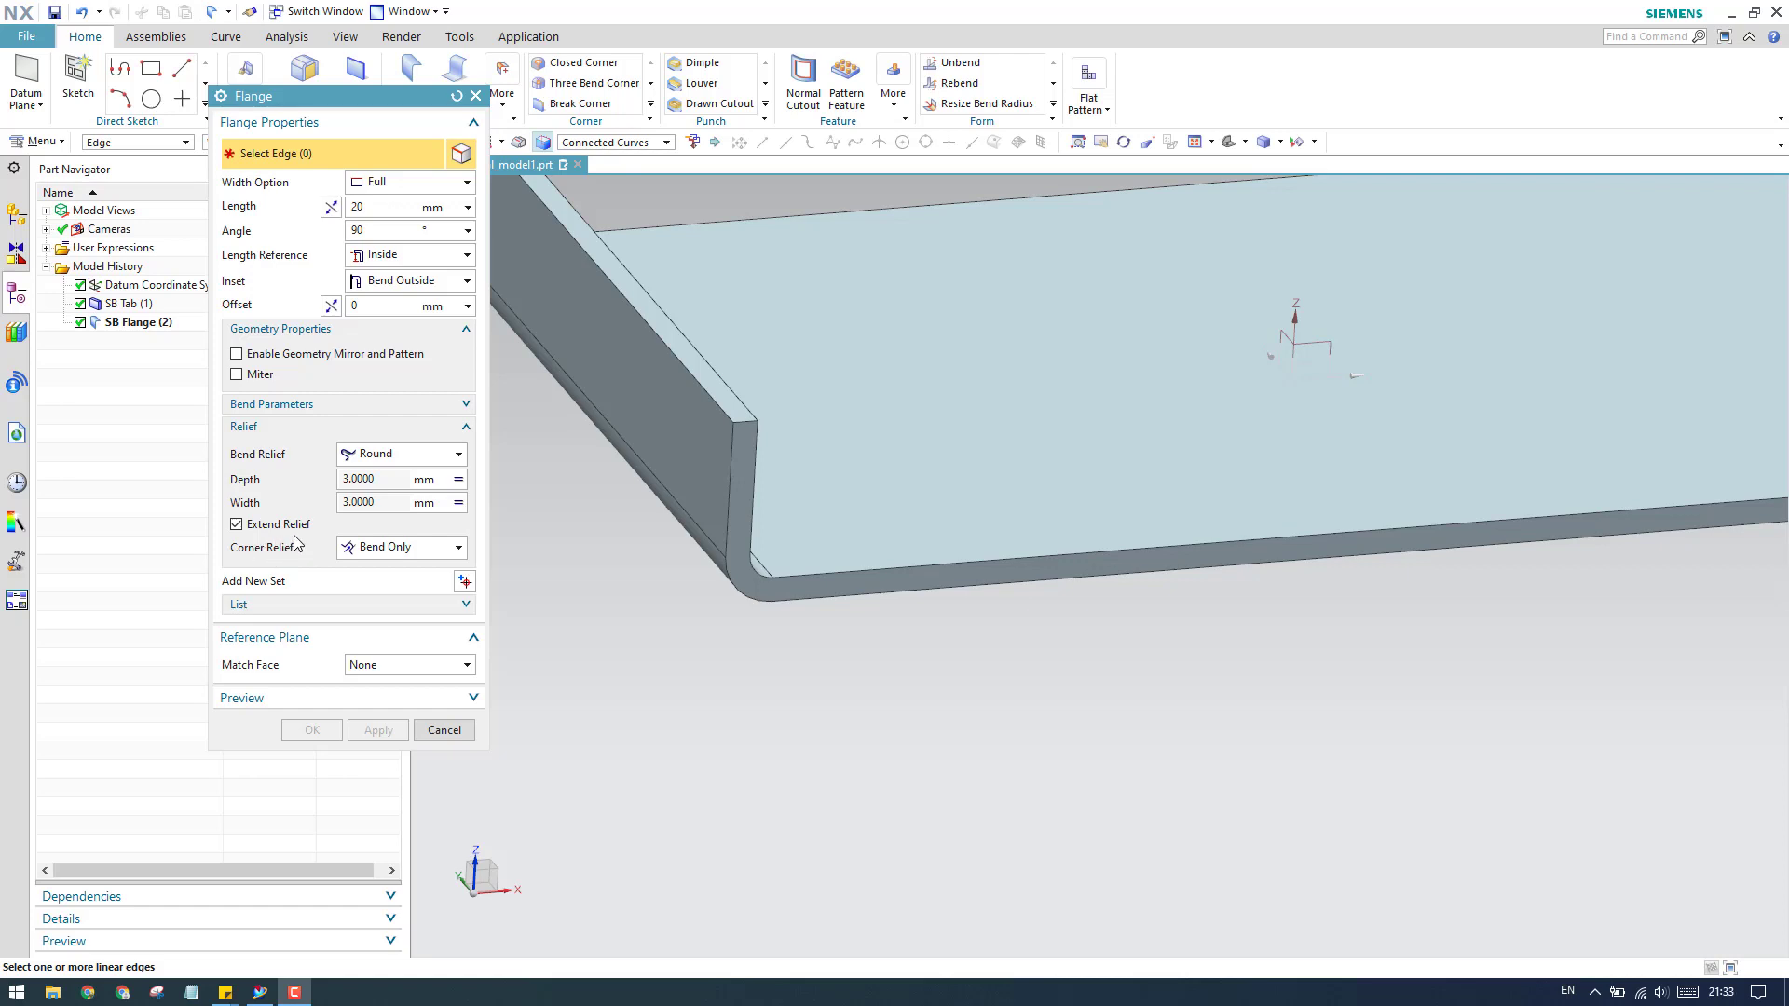
Step: Preview a flange on the tab's long front edge using the At Center width option, 10 mm wide and 20 mm long
click(432, 191)
click(425, 219)
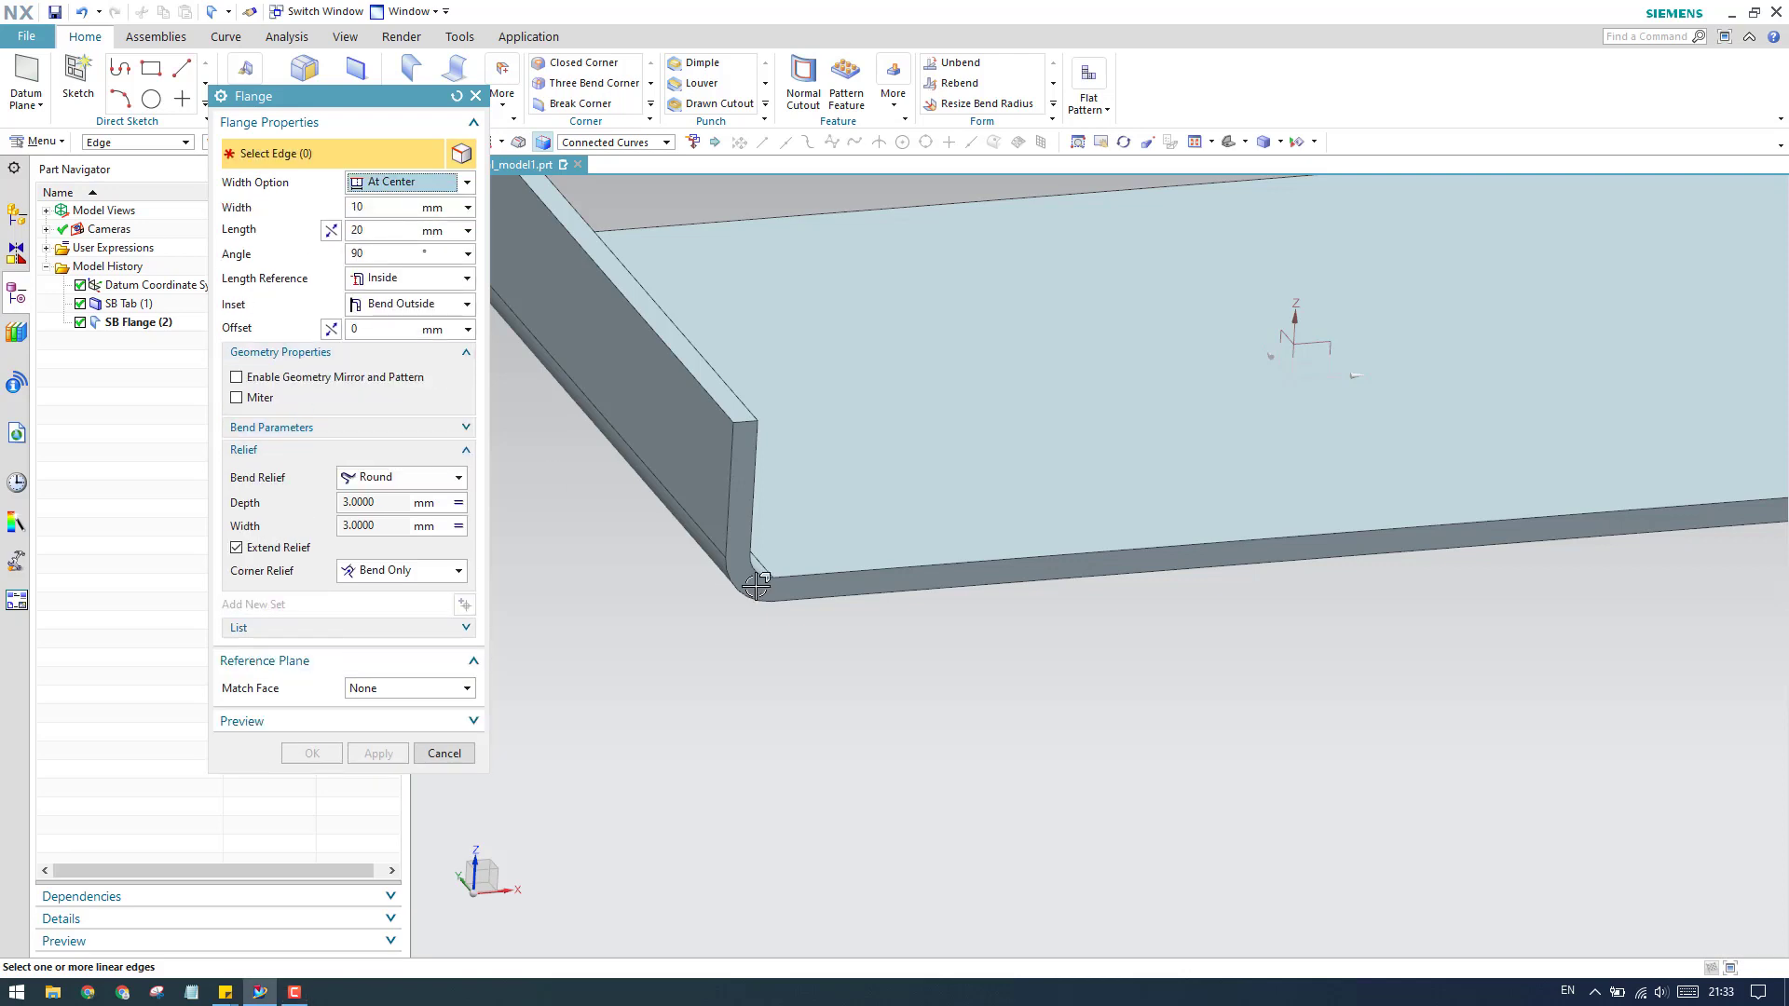
scroll(1142, 591, down, 5)
scroll(1038, 560, up, 5)
click(1031, 582)
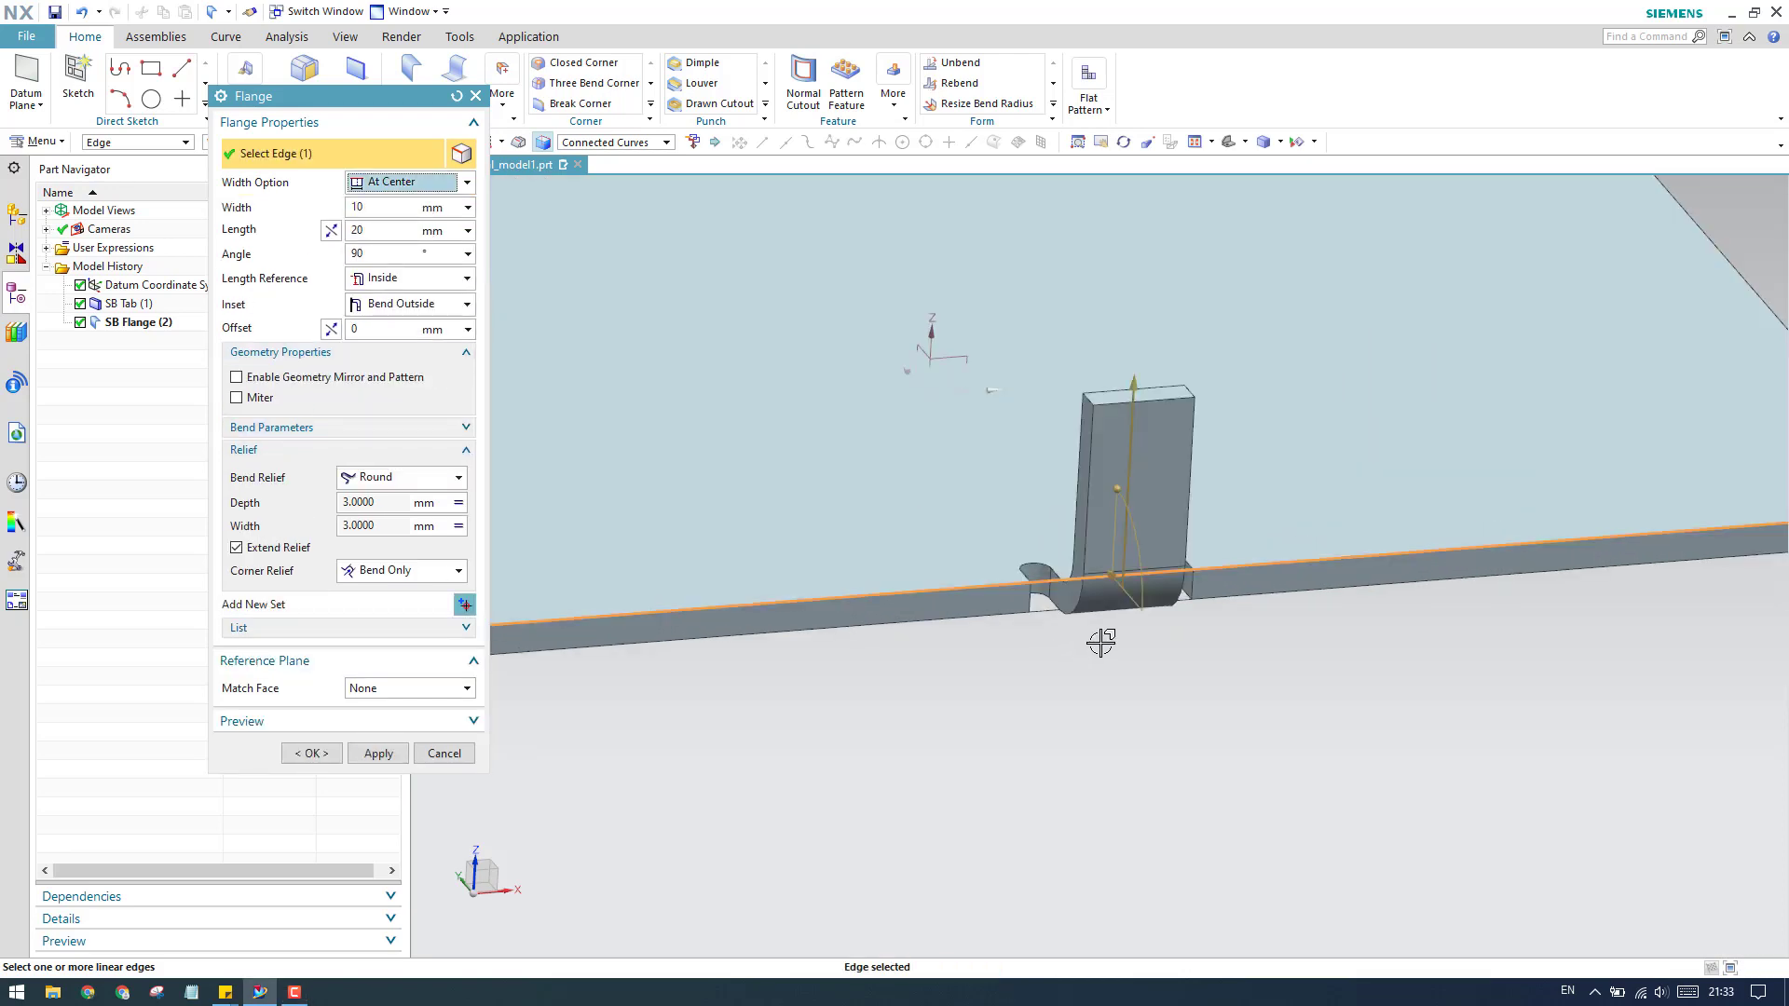
scroll(1100, 643, down, 3)
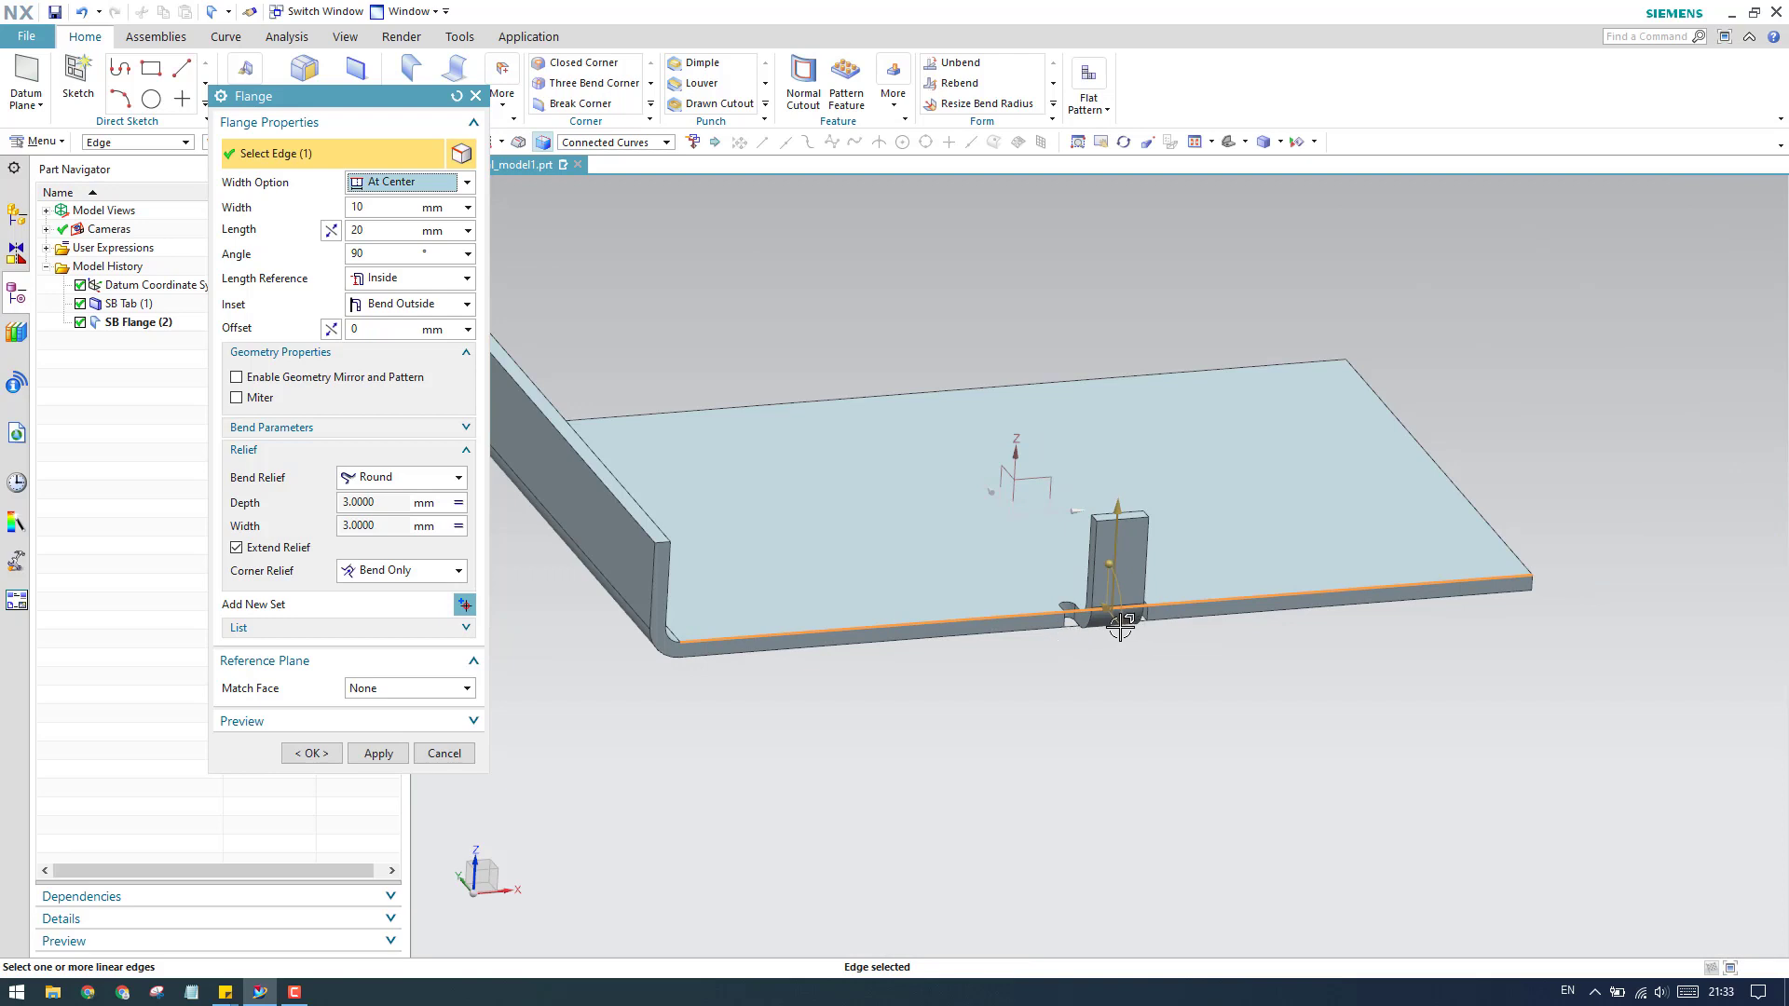
scroll(1121, 630, up, 4)
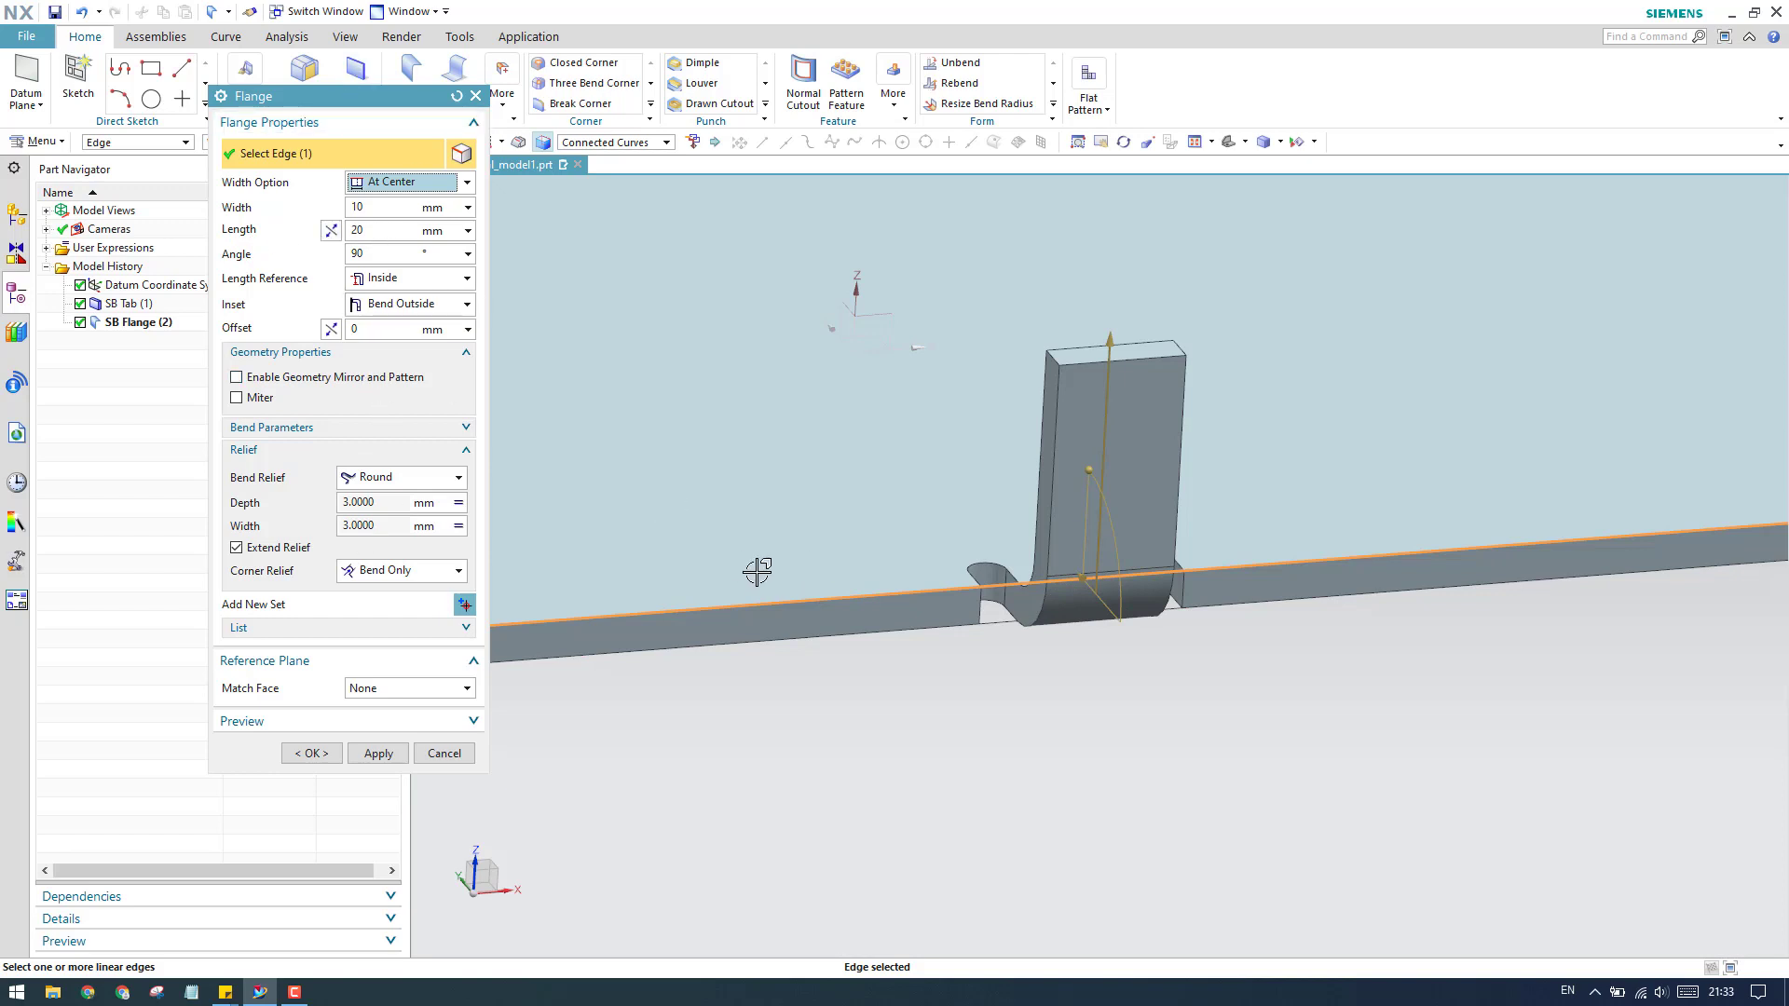
scroll(844, 557, up, 2)
scroll(1170, 580, up, 3)
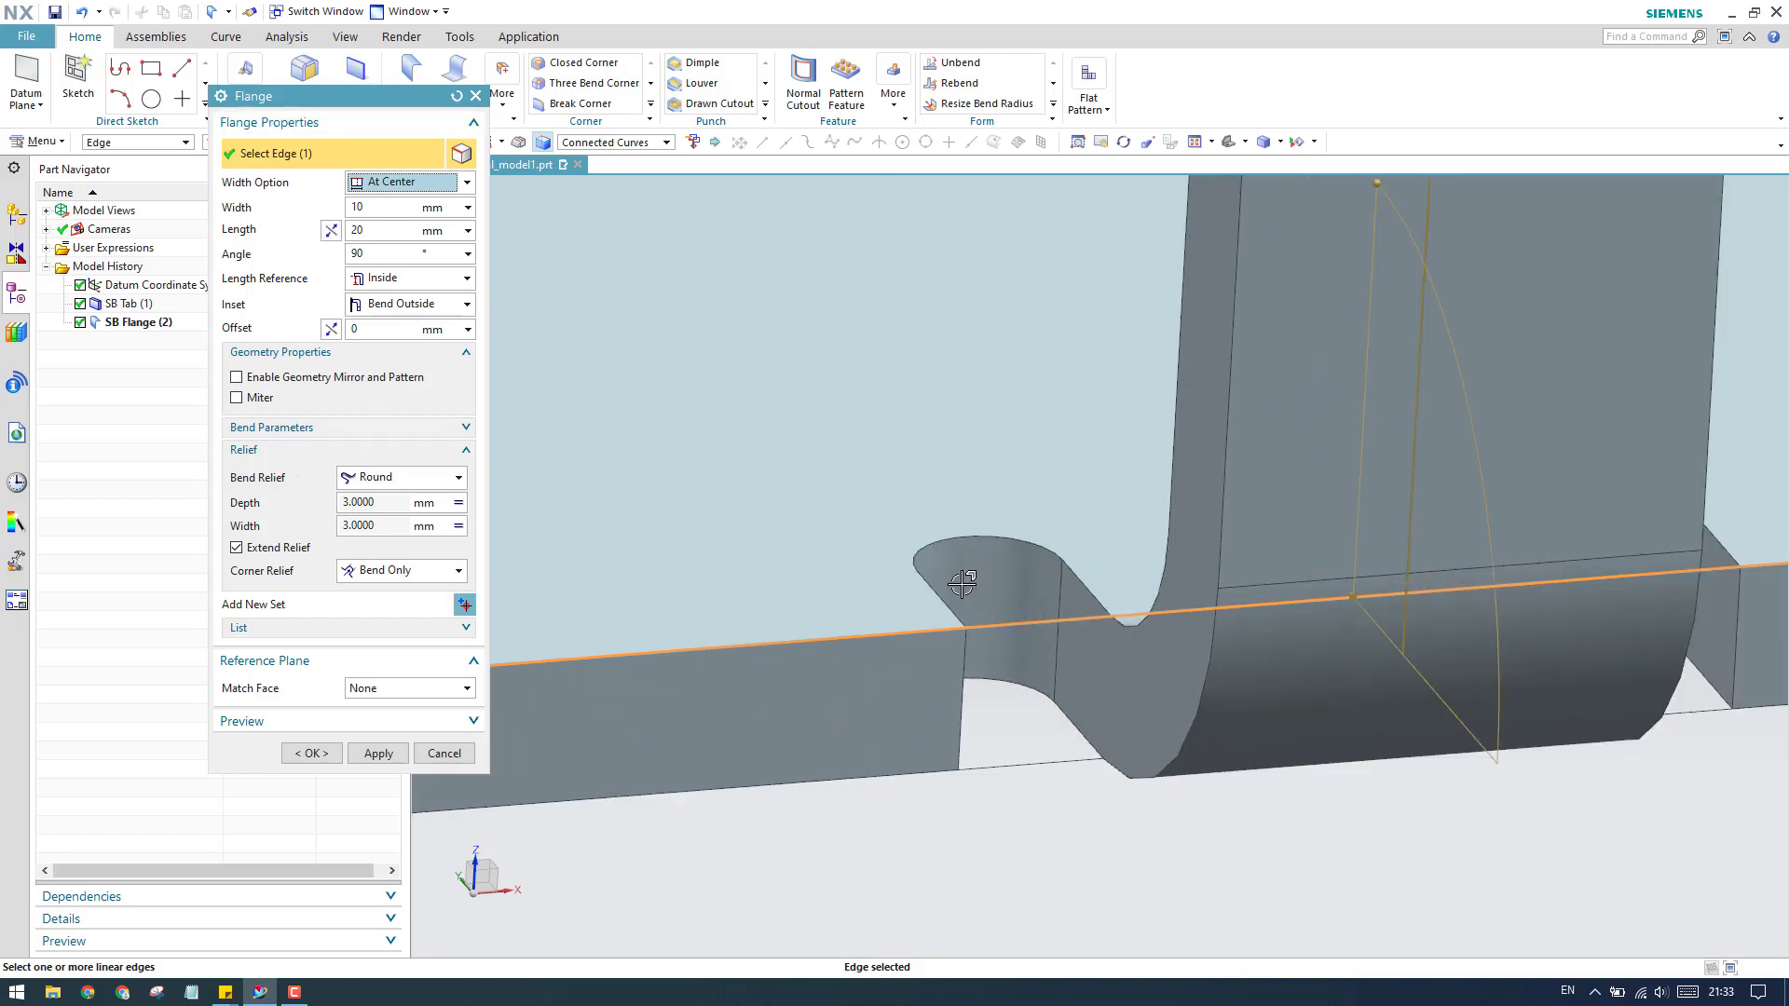
scroll(932, 550, down, 2)
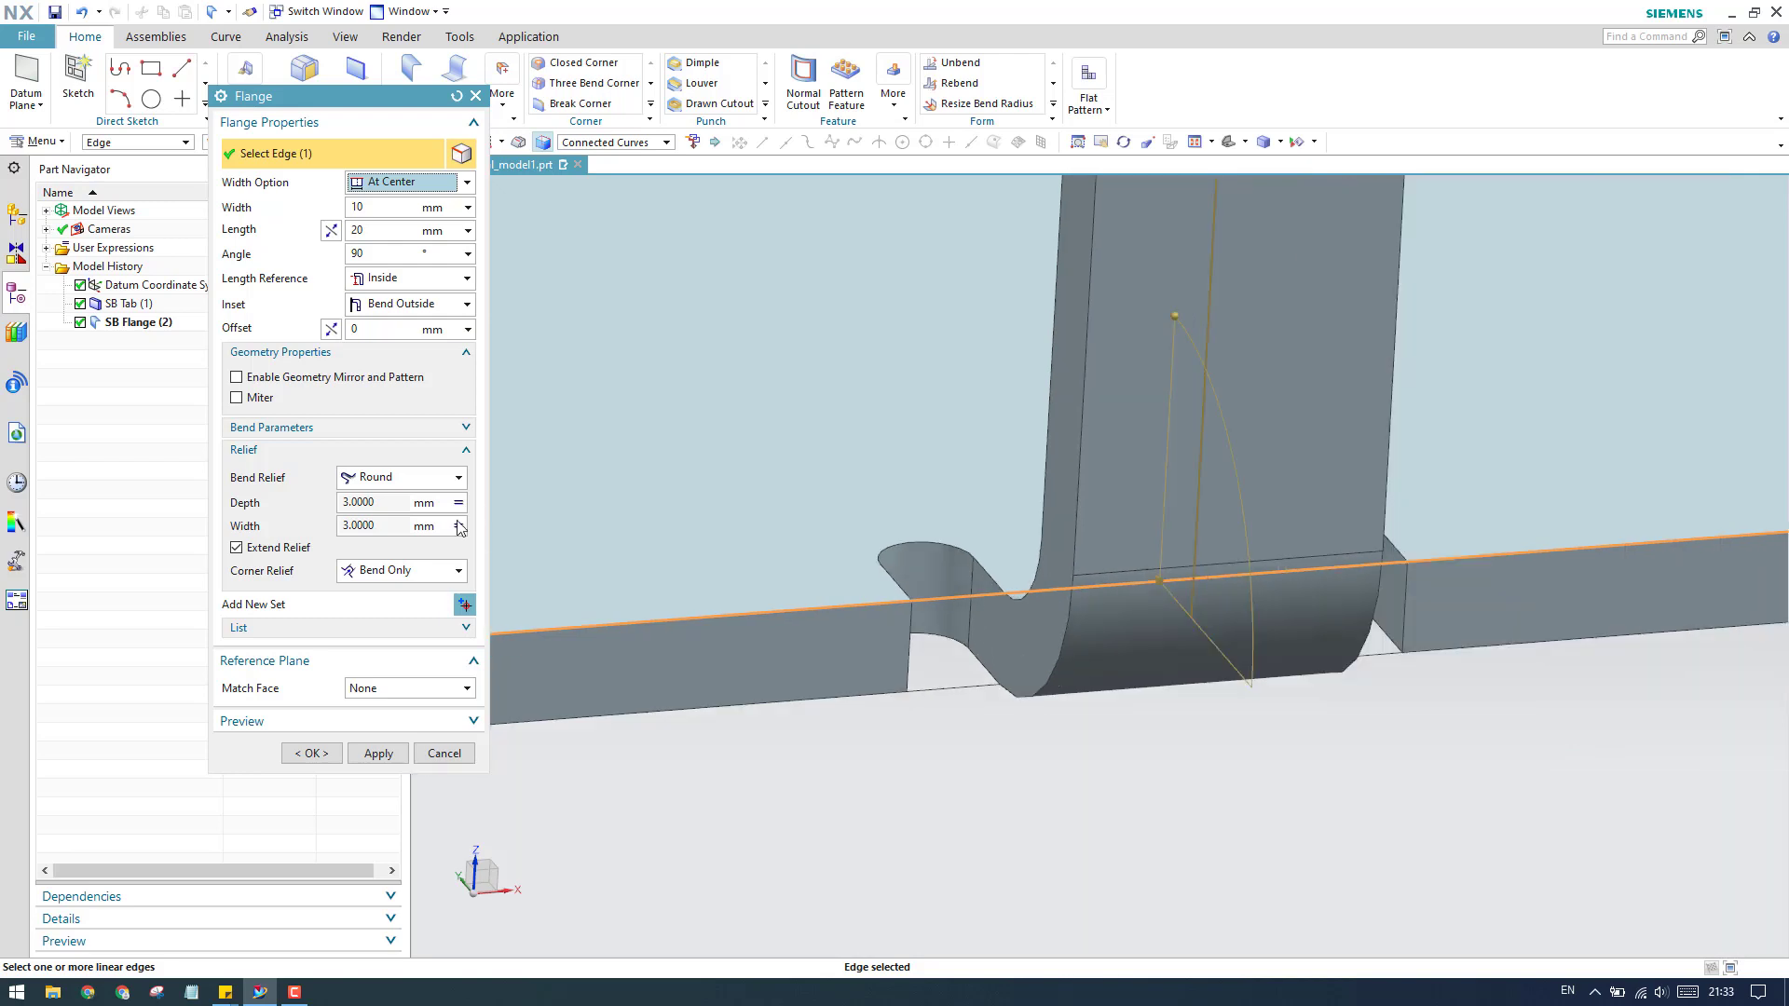
Step: Switch the bend relief's depth and width to local values, keeping both at 3.0 mm
click(376, 503)
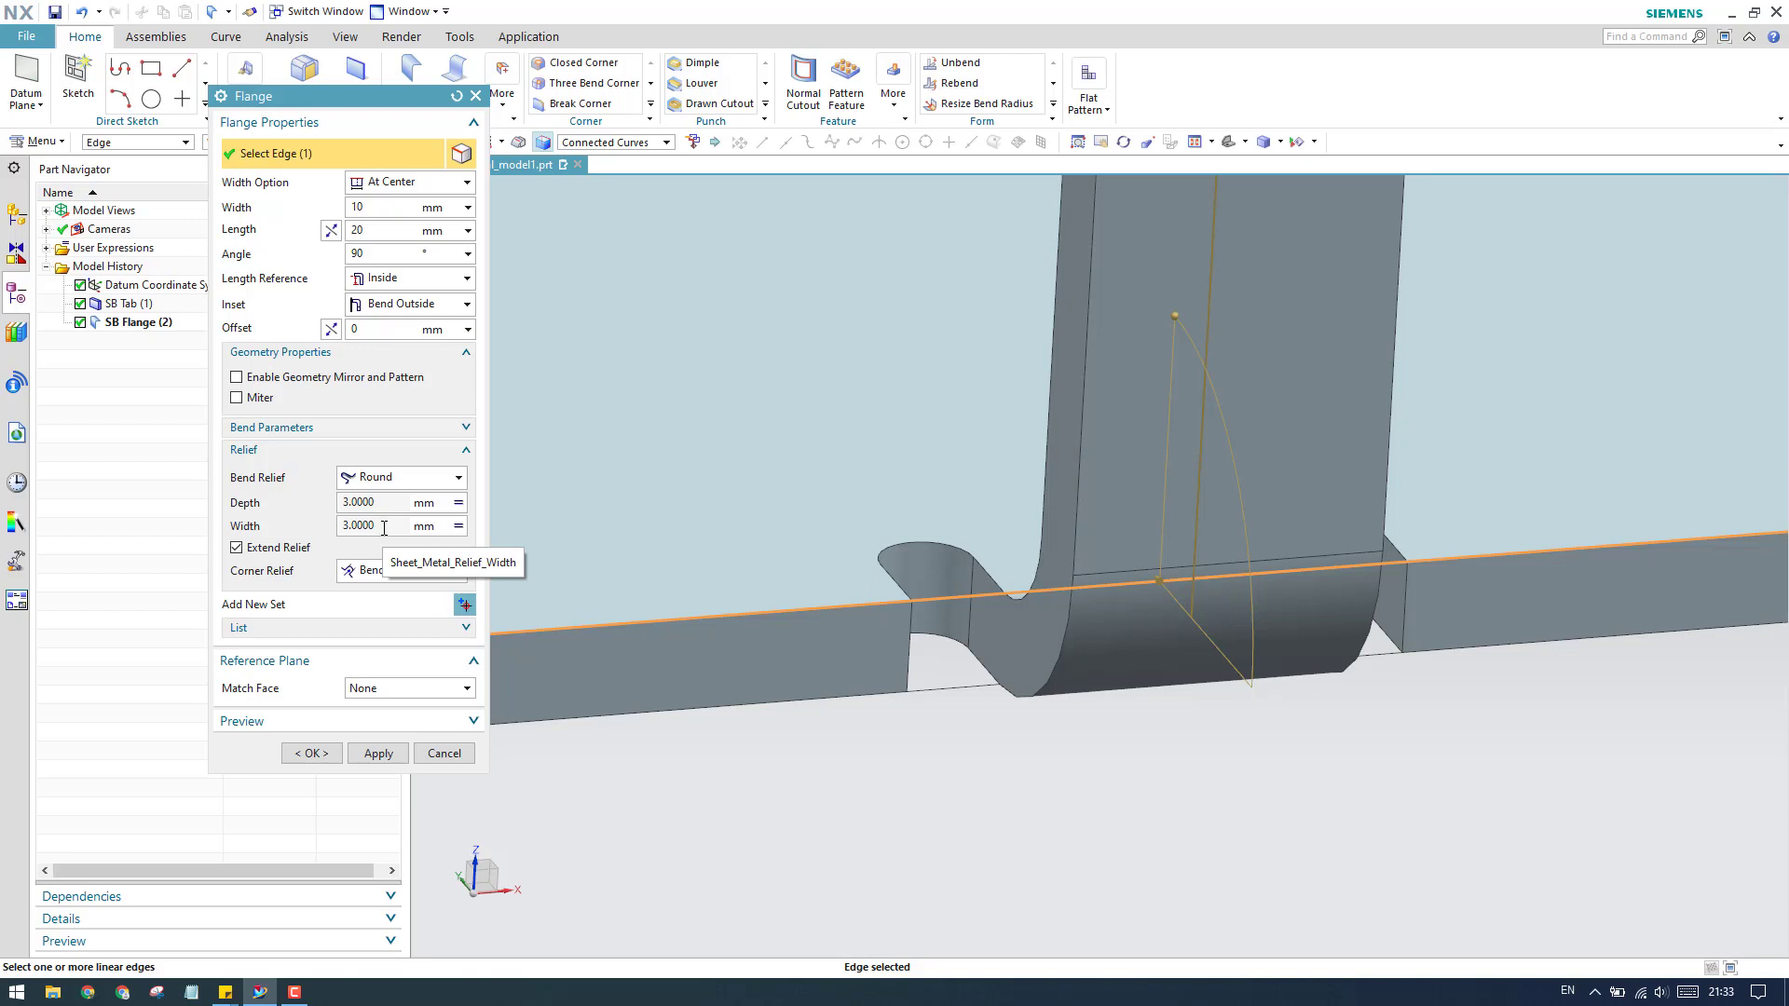
click(459, 504)
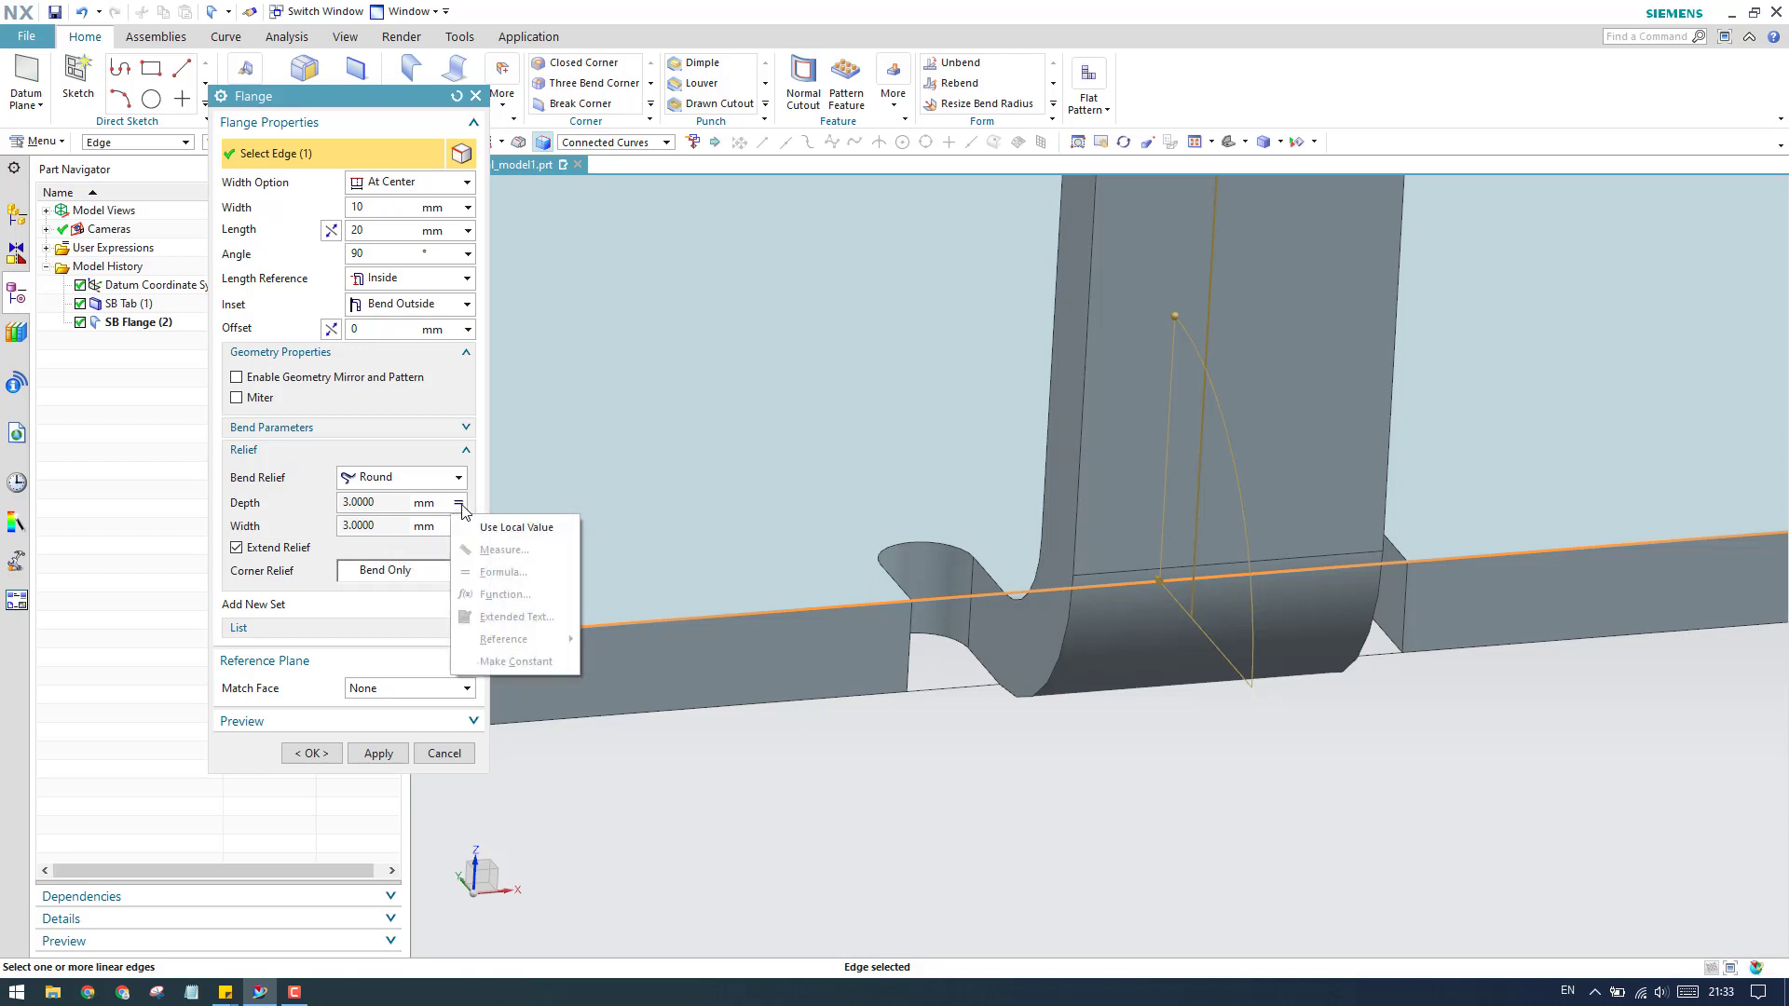
click(516, 528)
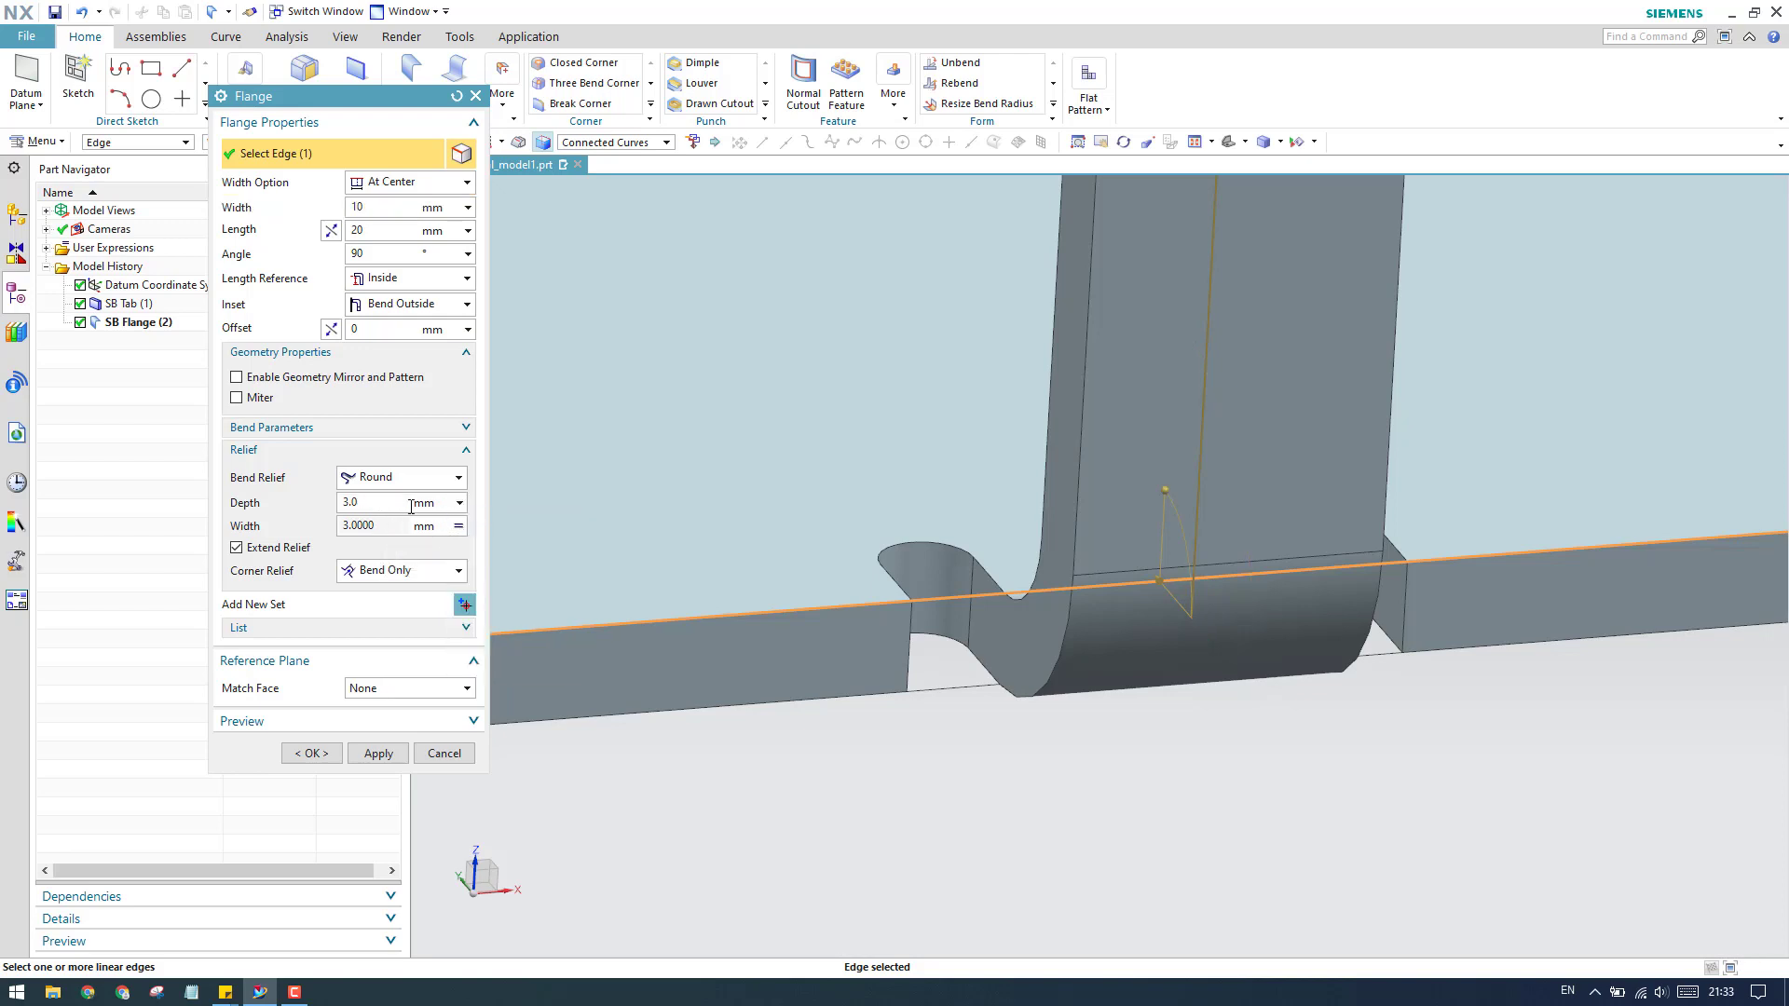
click(459, 527)
click(470, 549)
Step: Try the Square bend relief on the centred flange, and change the bend relief to None
click(386, 486)
click(375, 506)
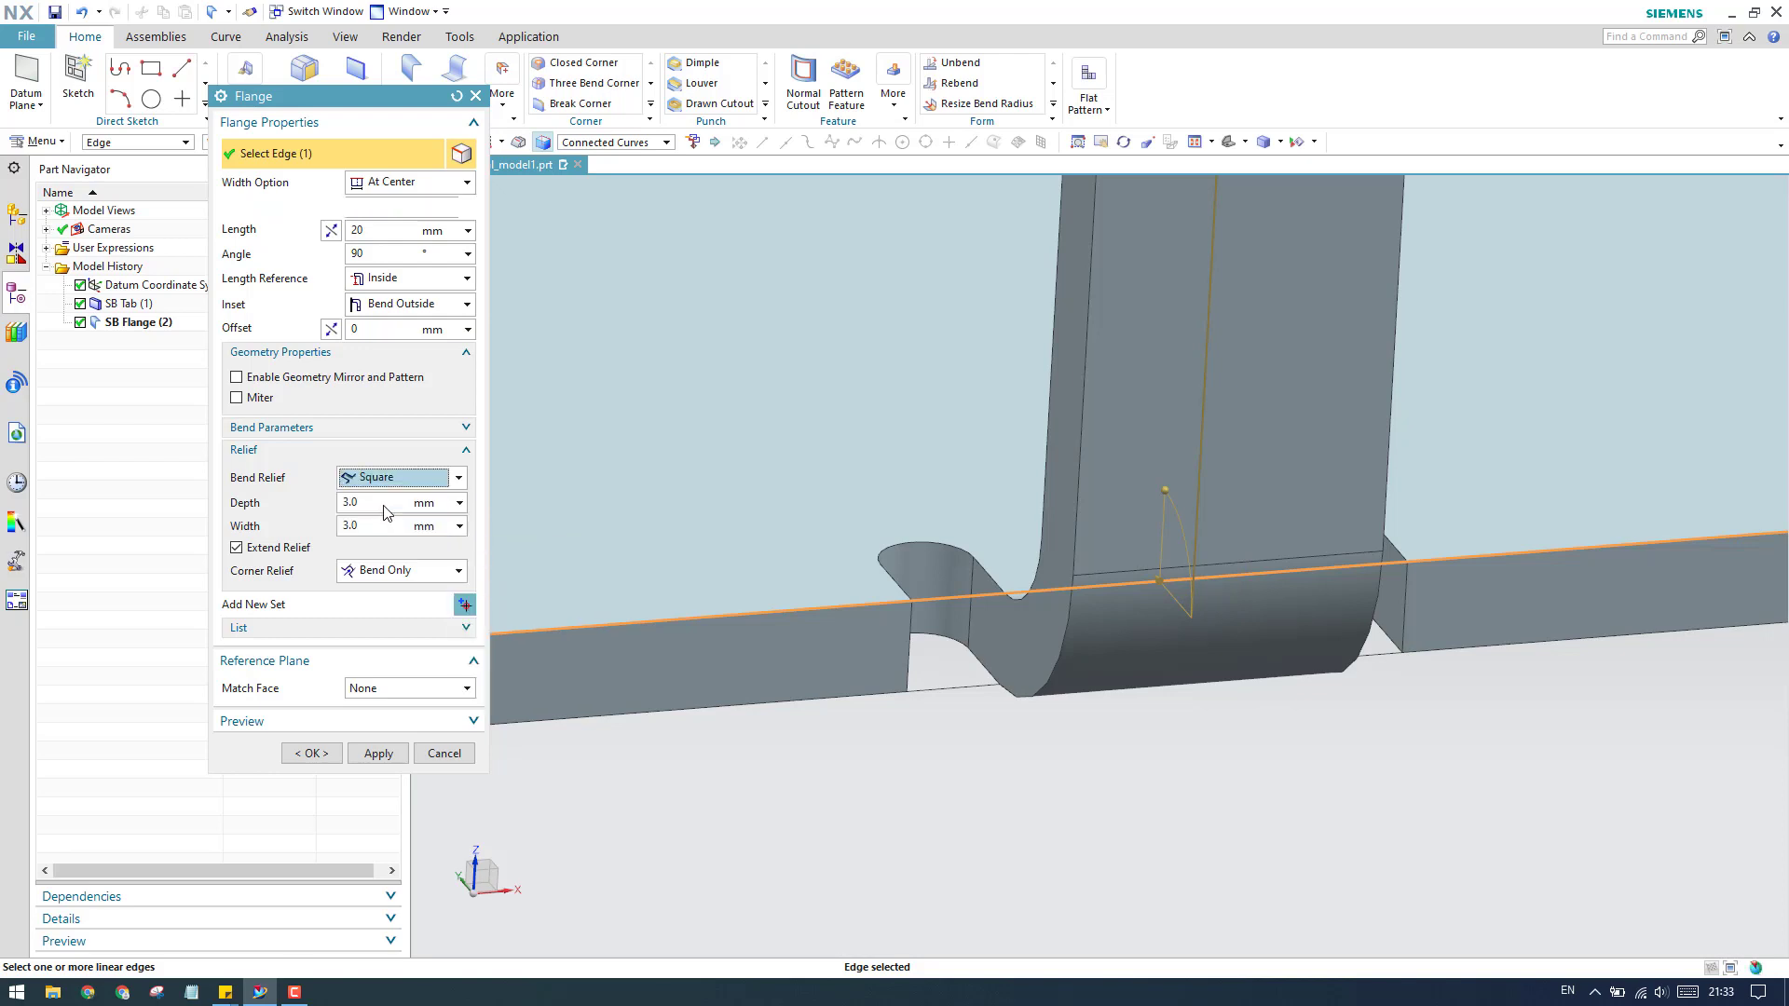
scroll(918, 573, down, 2)
scroll(886, 582, up, 4)
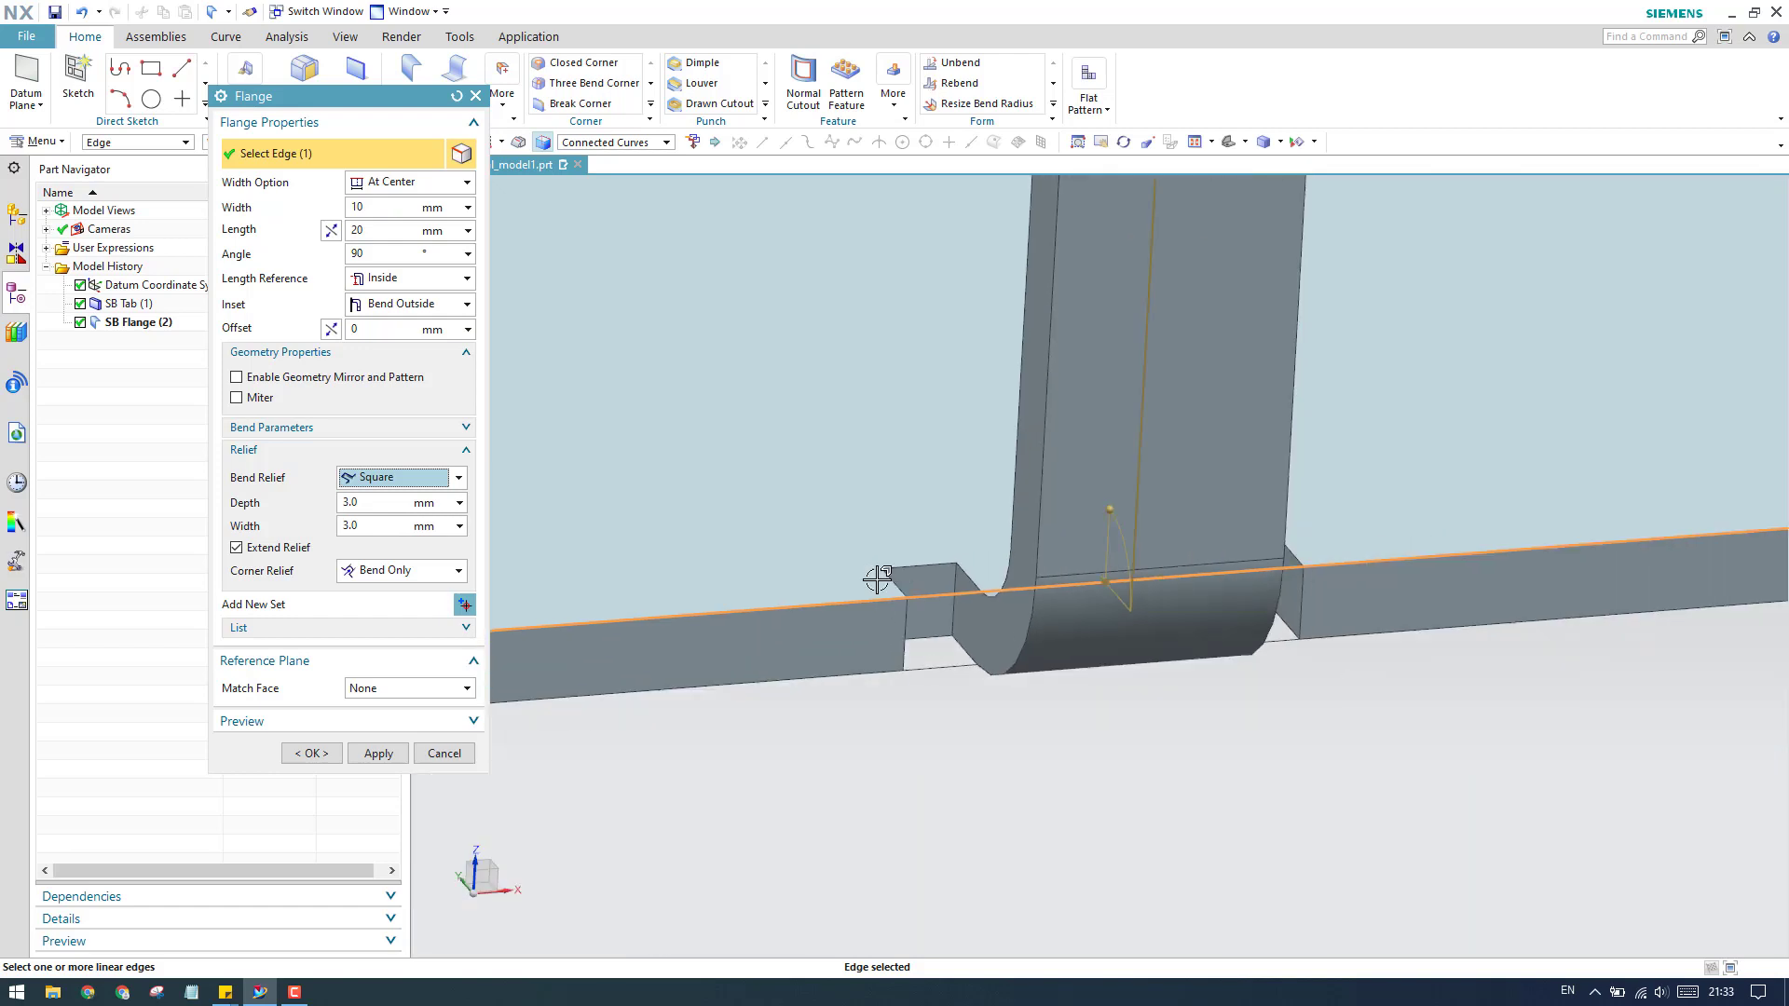
click(415, 480)
click(405, 537)
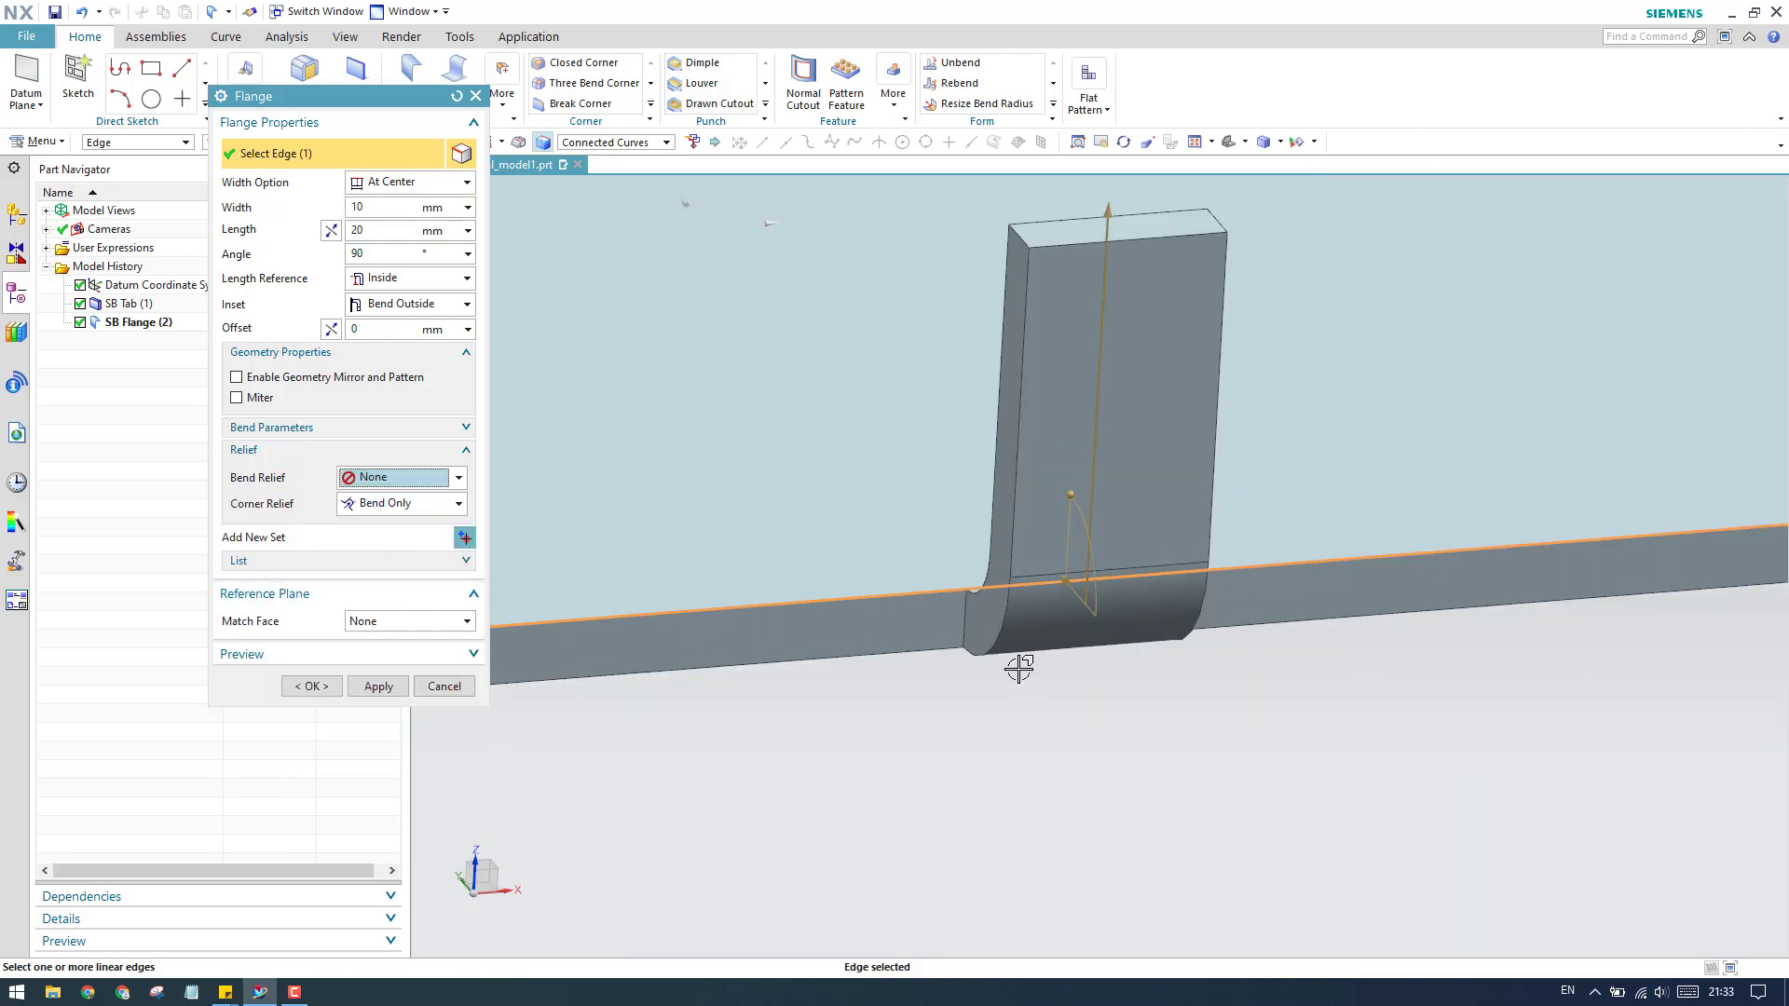
Step: Inspect the centred flange without bend relief, and try the Square bend relief on it
scroll(963, 610, down, 2)
scroll(978, 601, down, 2)
middle_drag(992, 594, 1064, 650)
middle_drag(1040, 621, 1038, 599)
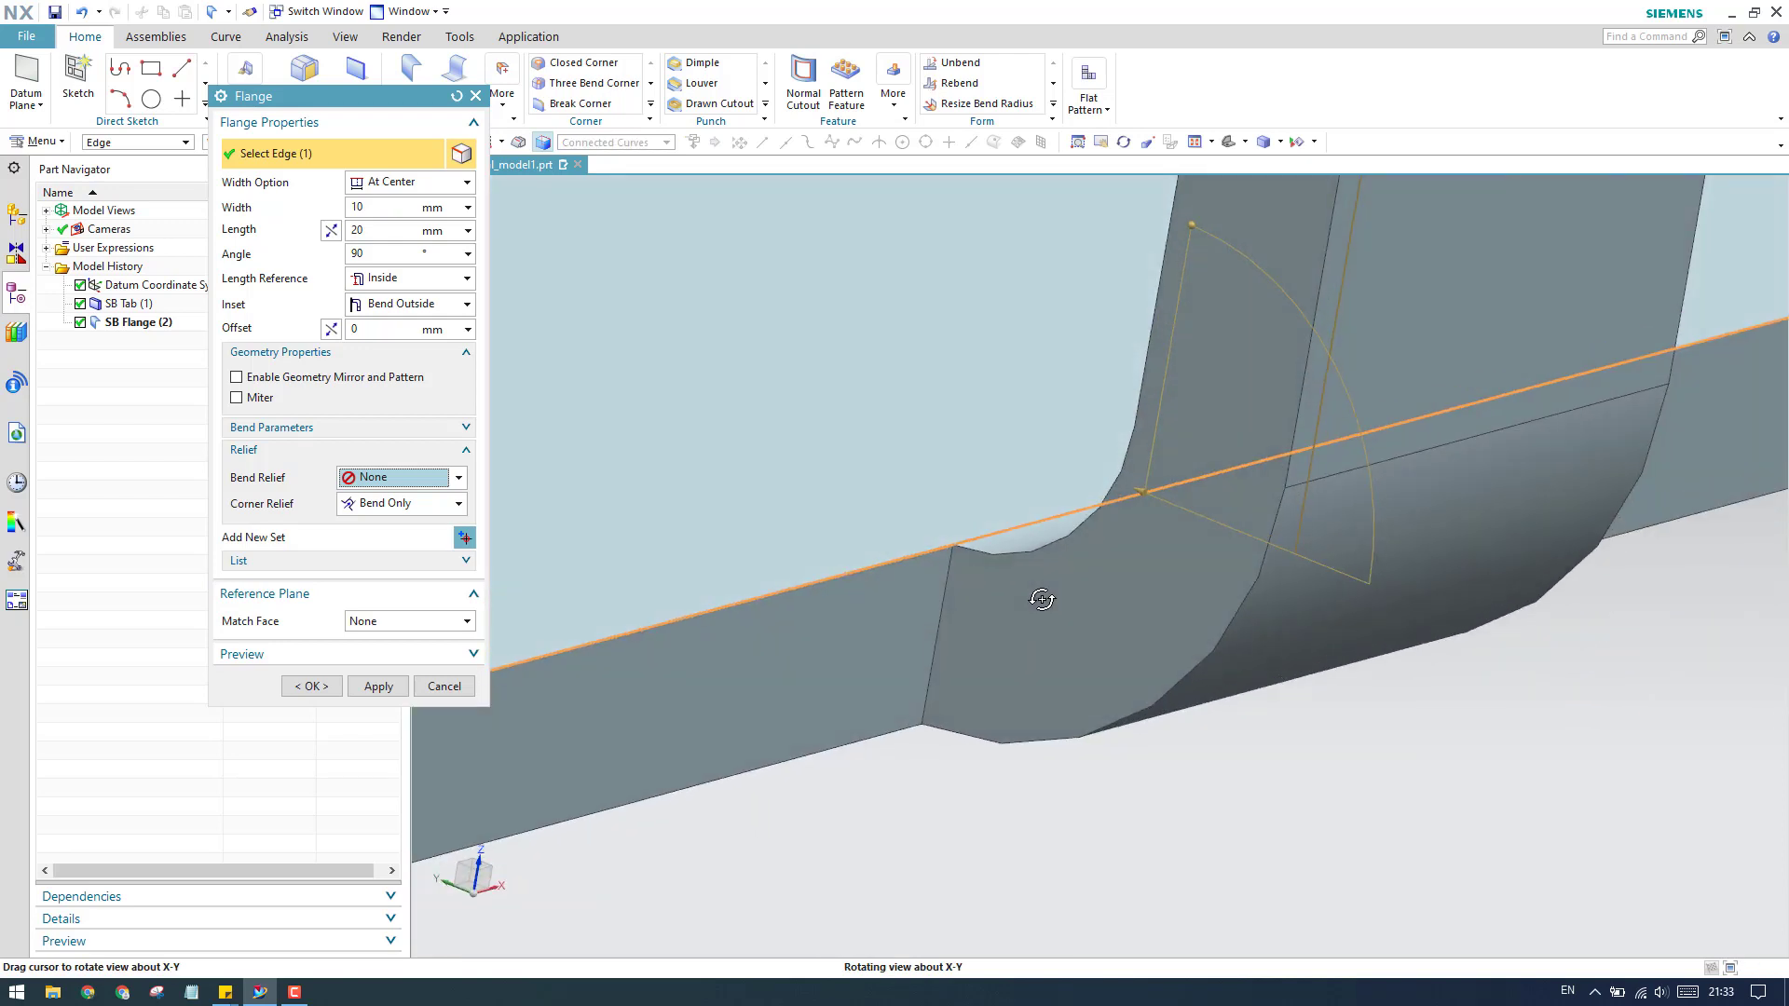
scroll(1035, 591, down, 3)
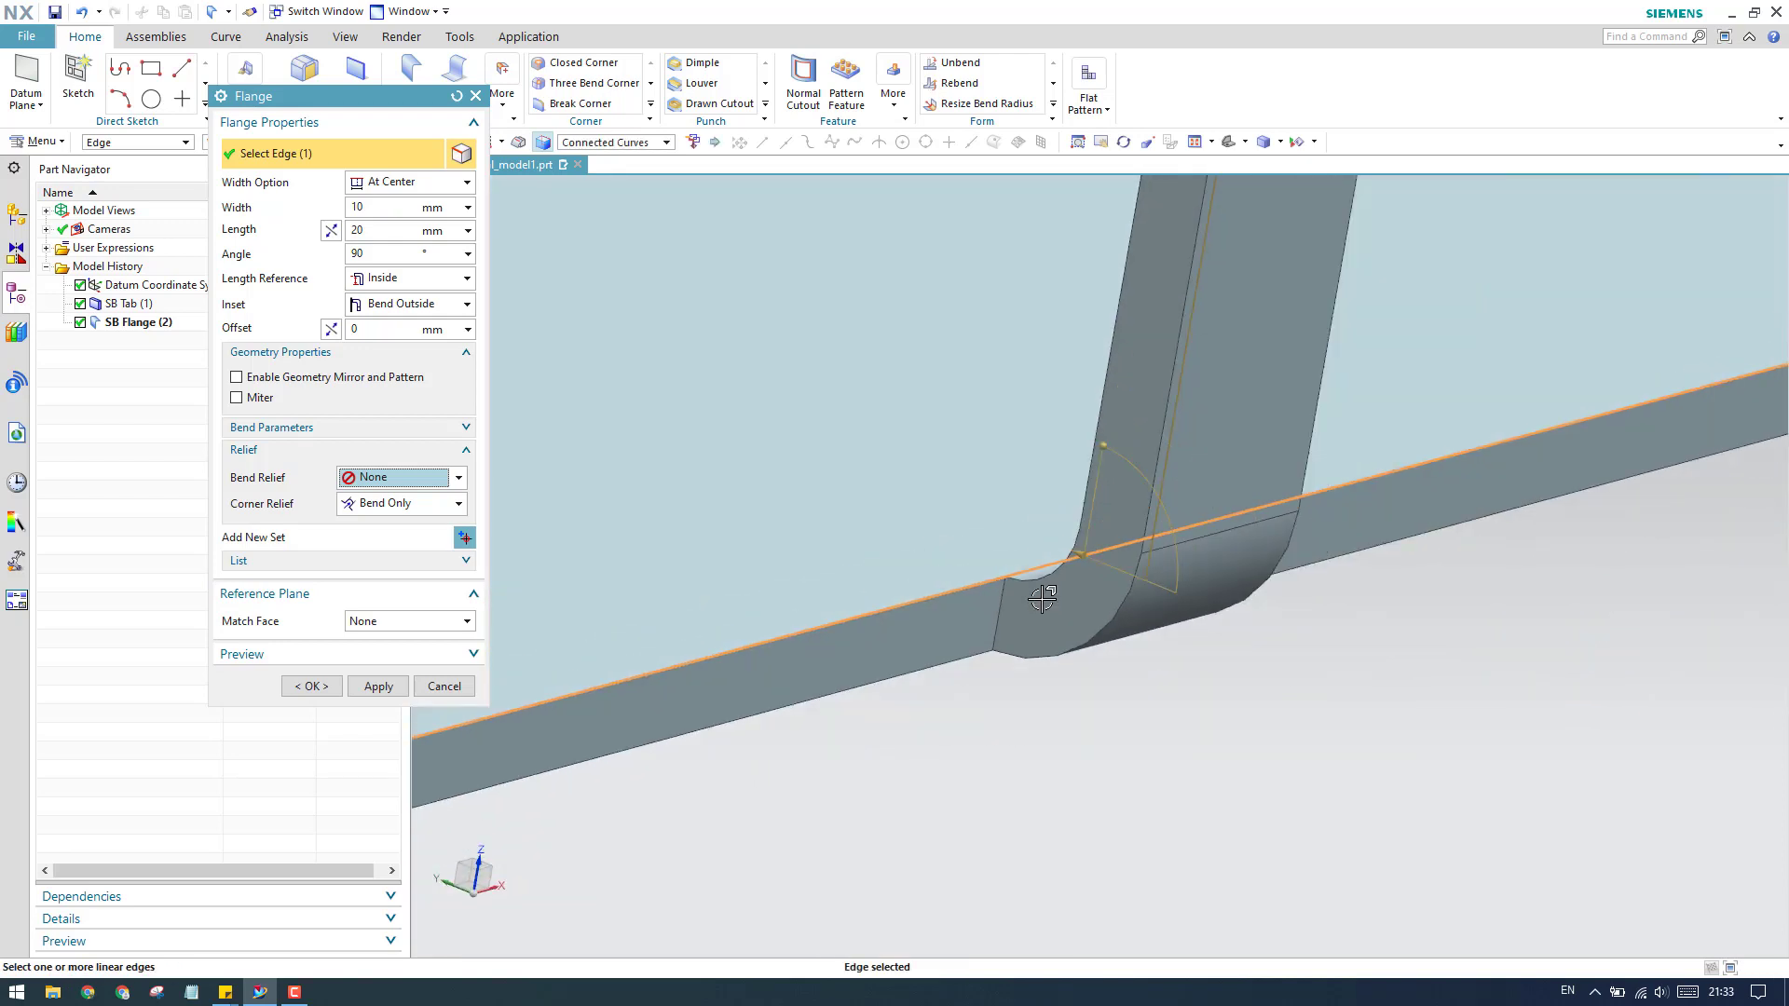
click(411, 473)
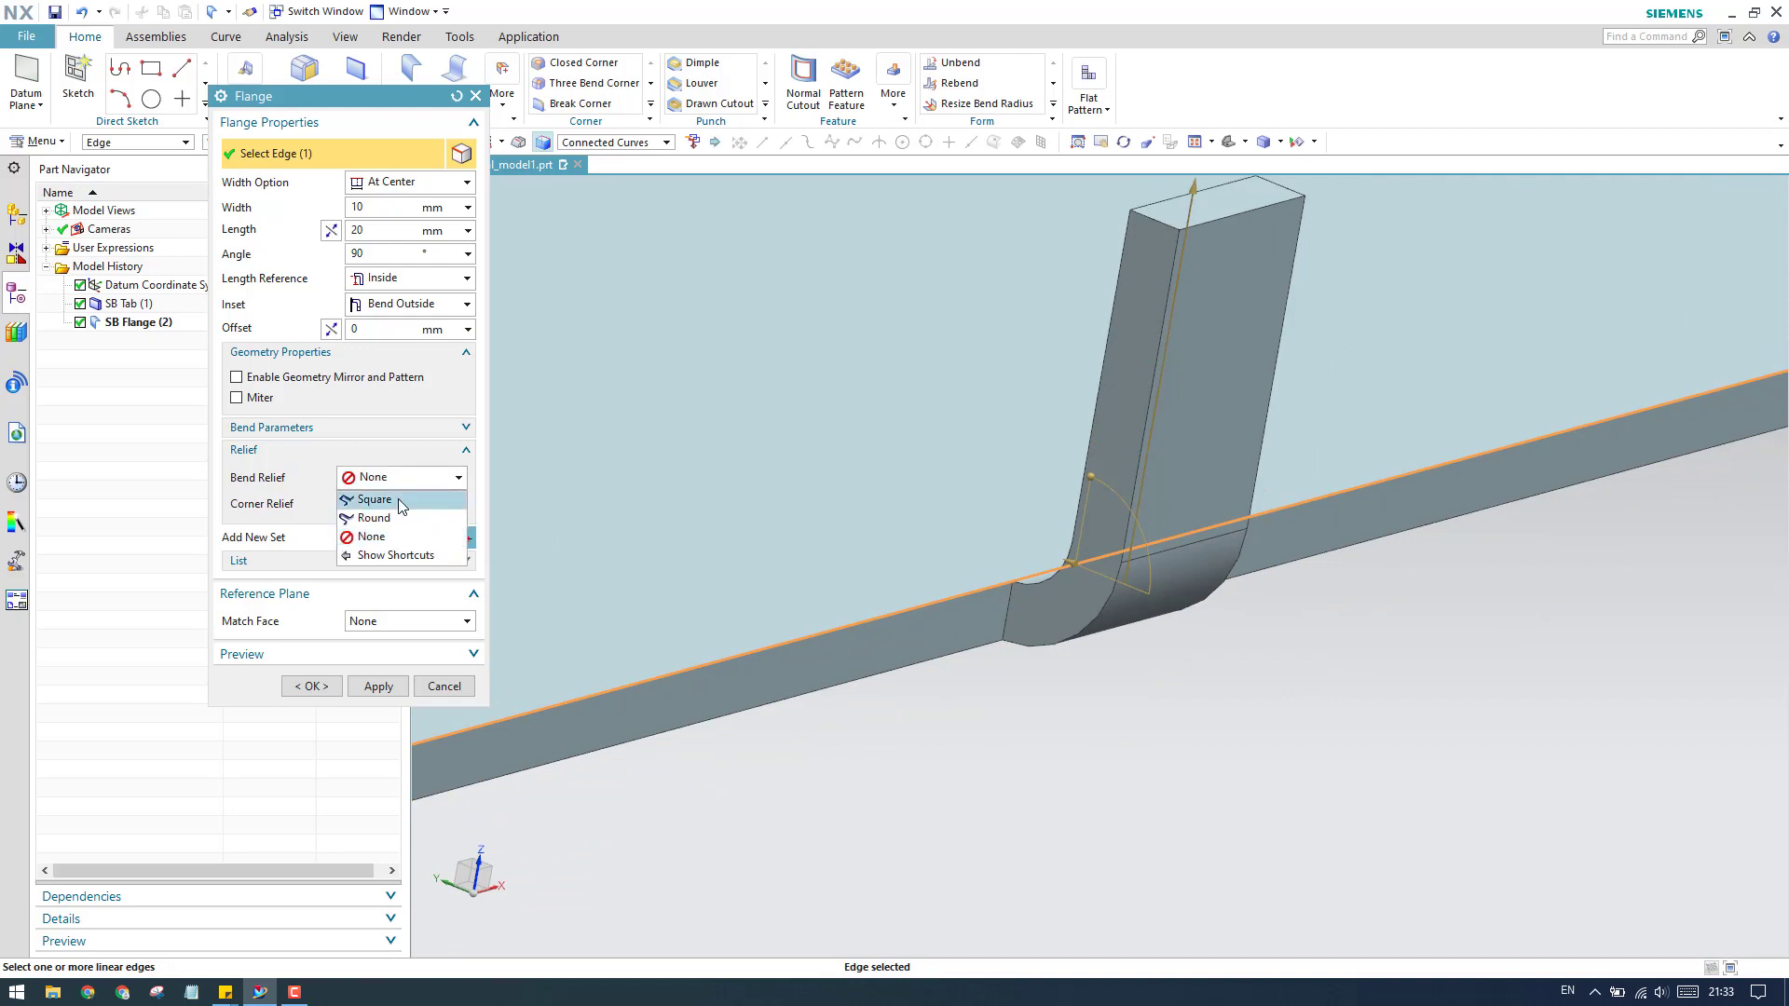
click(399, 499)
scroll(1009, 622, up, 2)
scroll(1068, 633, down, 1)
scroll(1068, 634, down, 2)
middle_drag(1046, 627, 1020, 641)
scroll(1019, 641, up, 2)
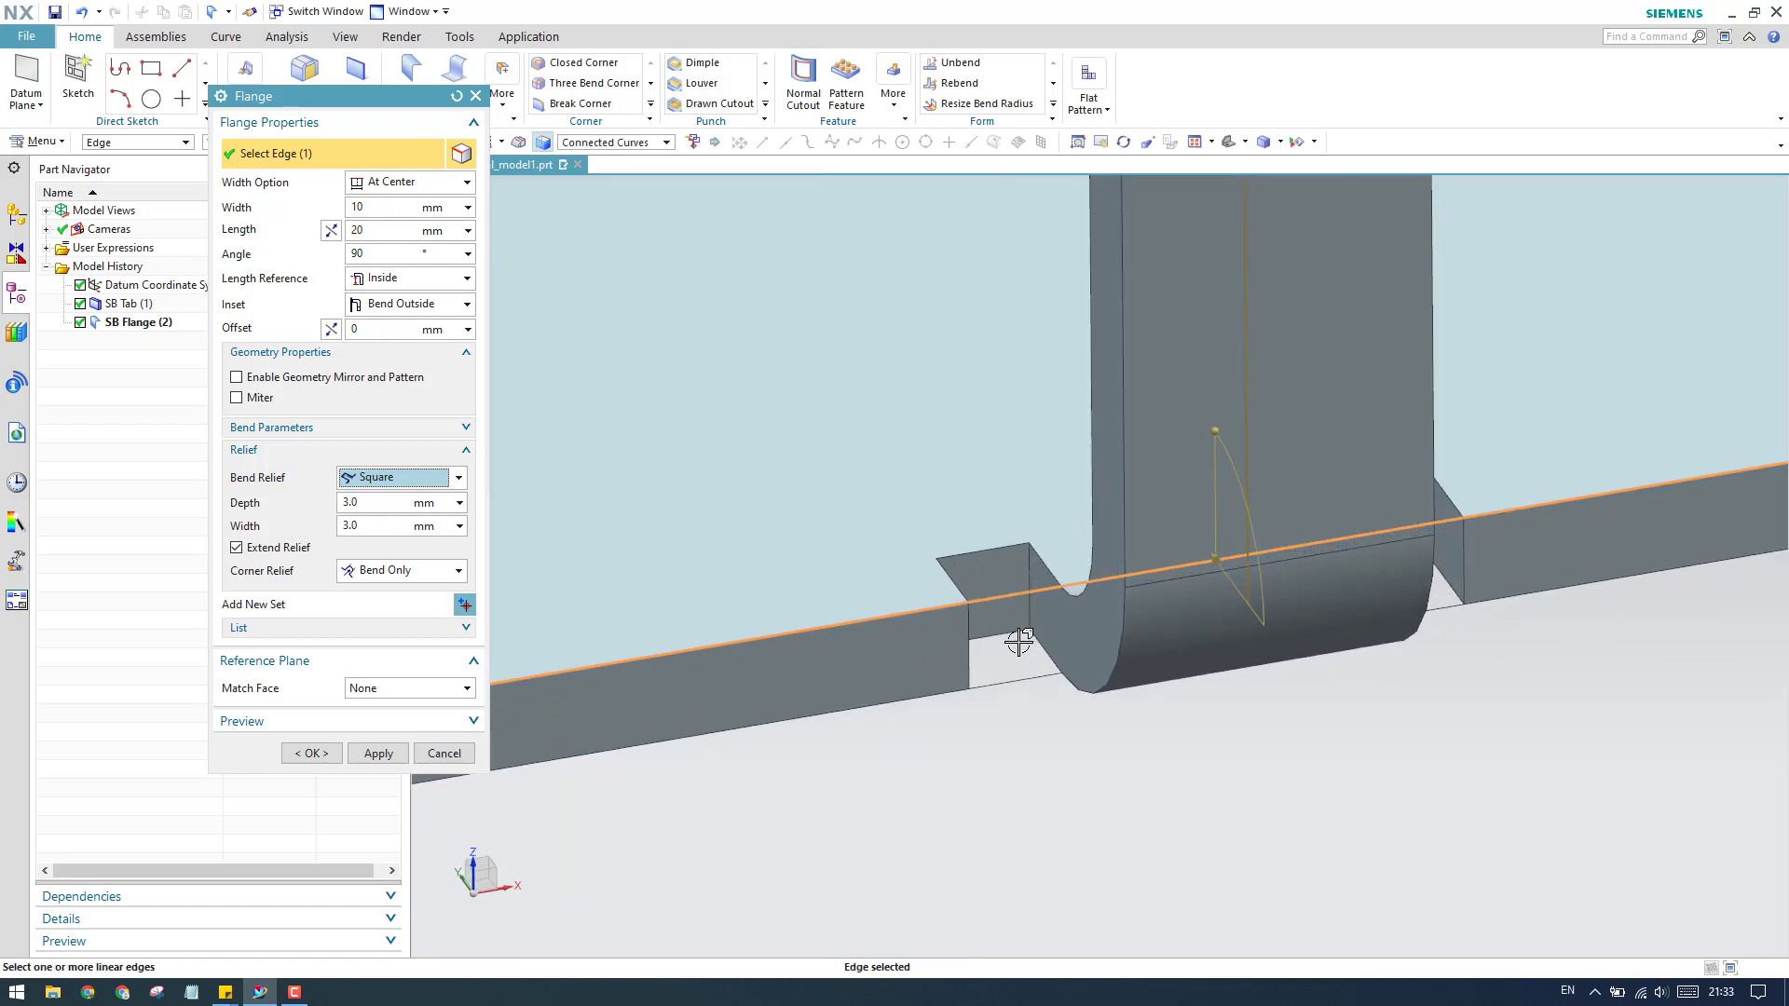
Step: Change the centred flange's bend relief to Round and inspect the resulting cutouts
click(410, 481)
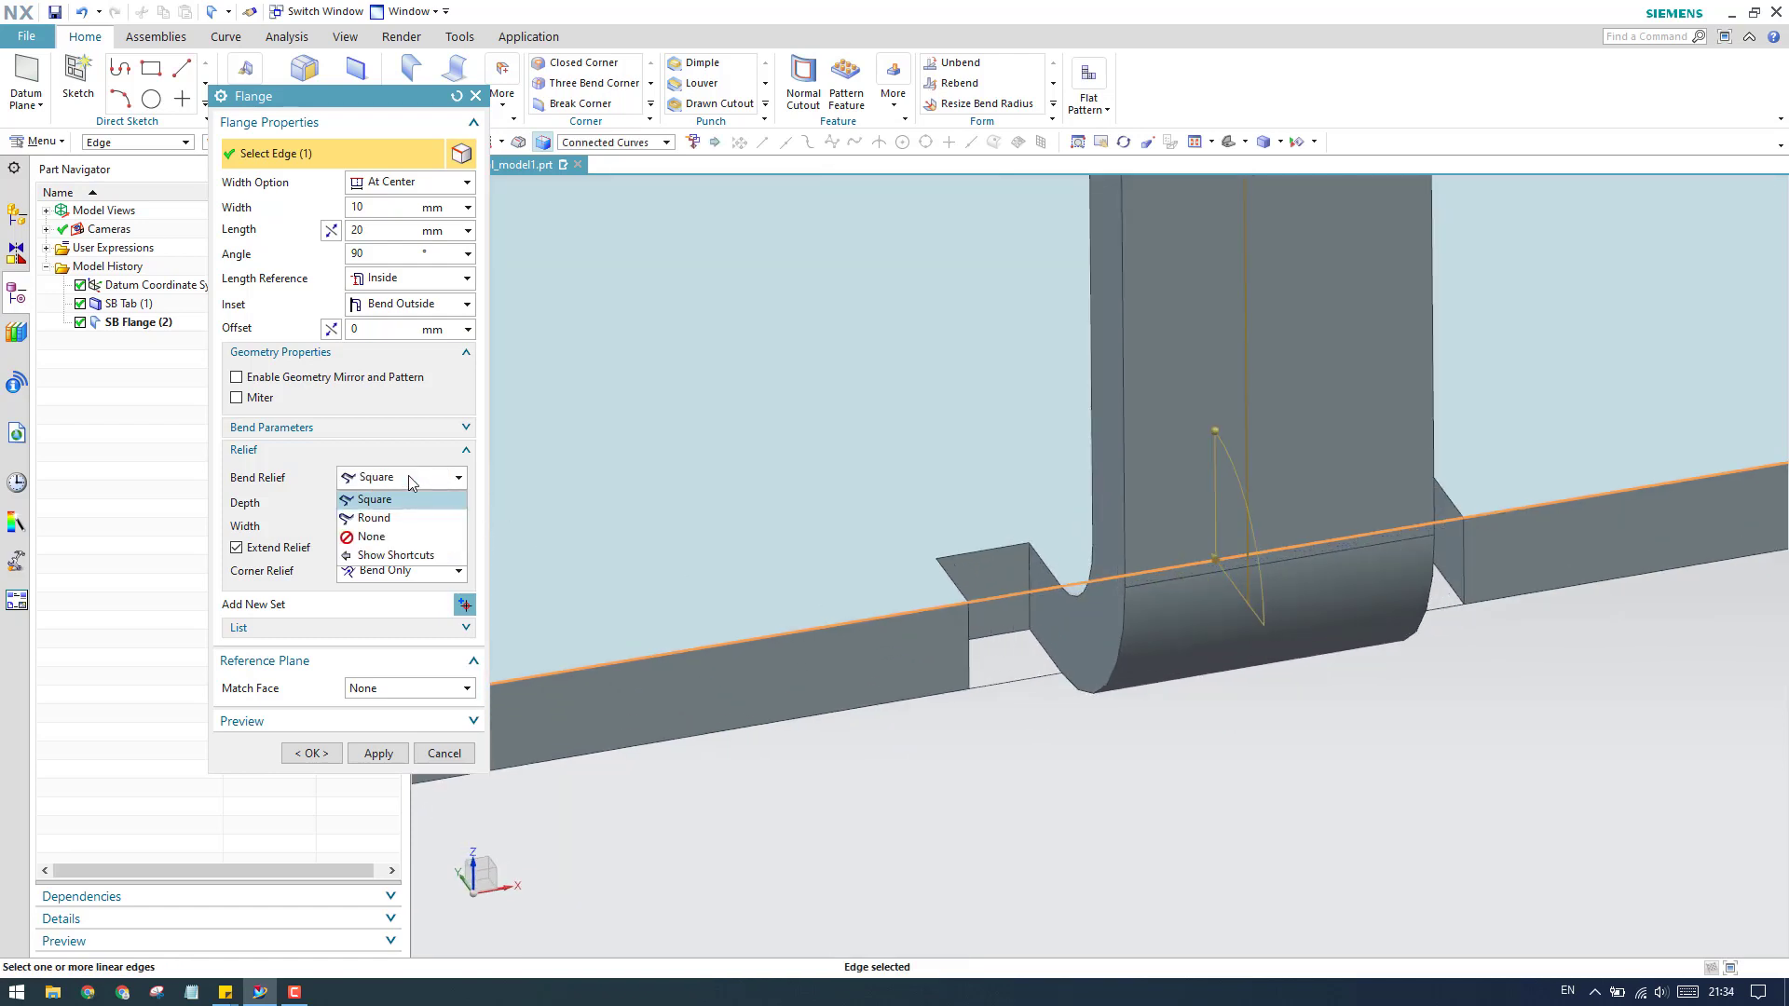
click(405, 519)
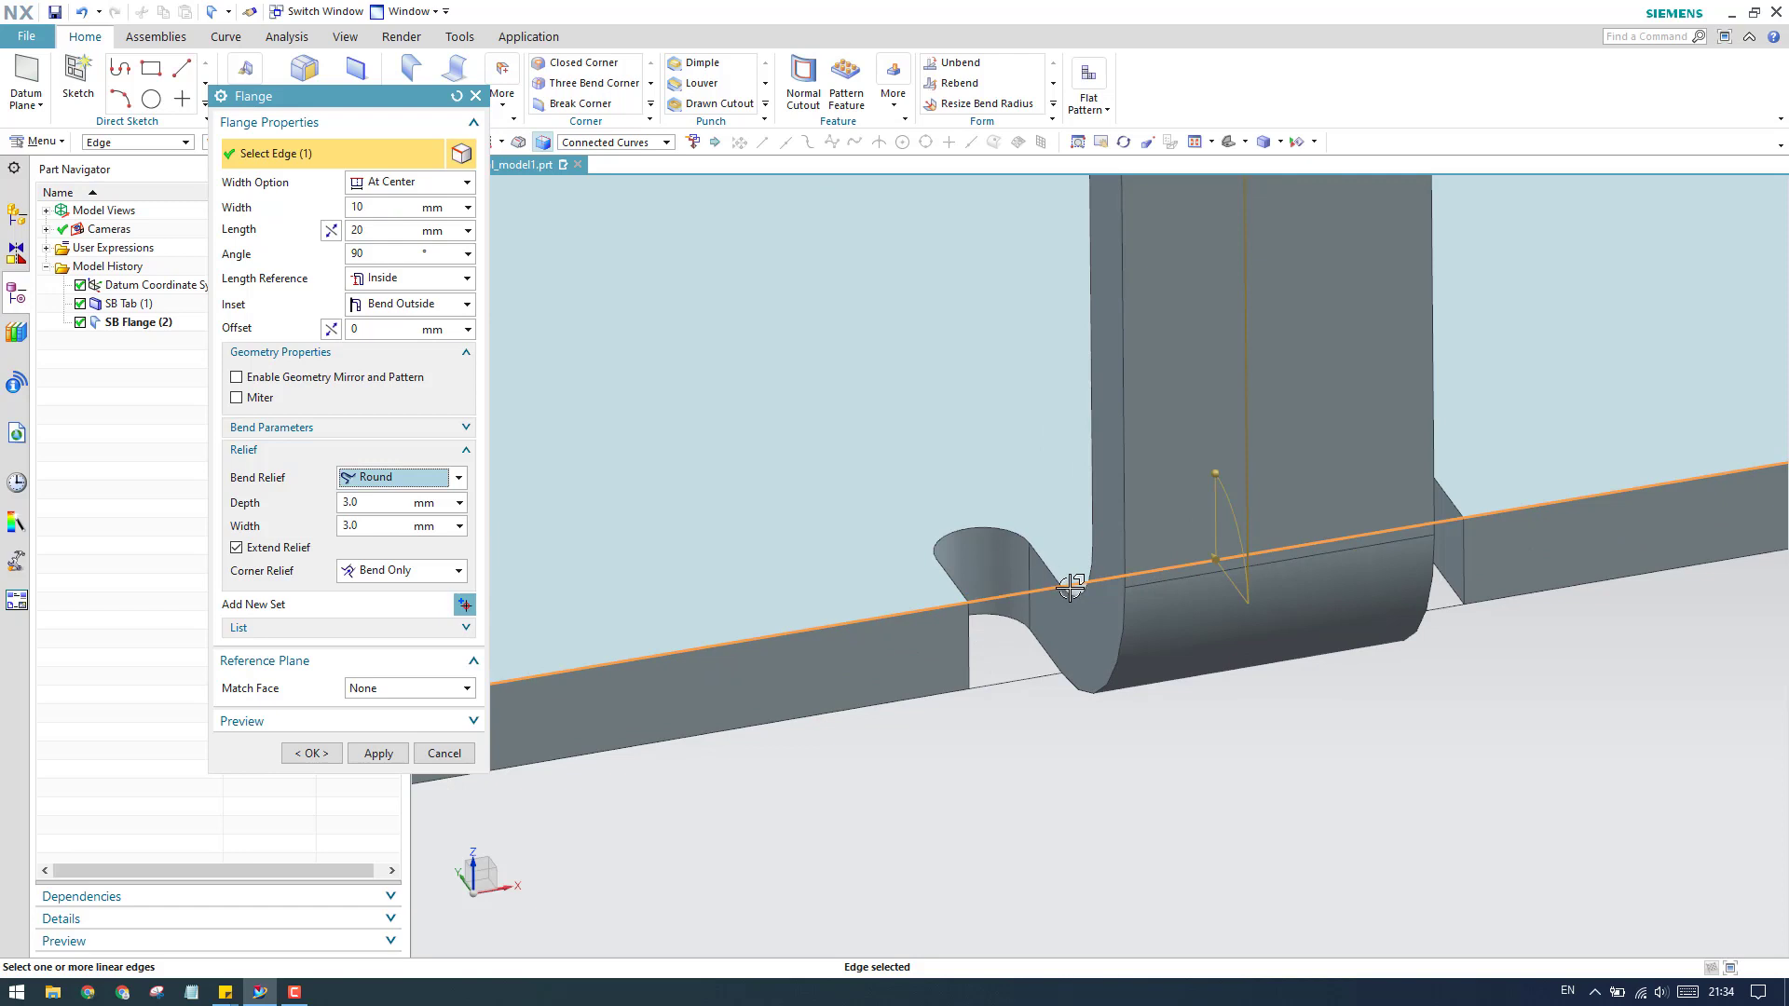
scroll(1069, 585, down, 3)
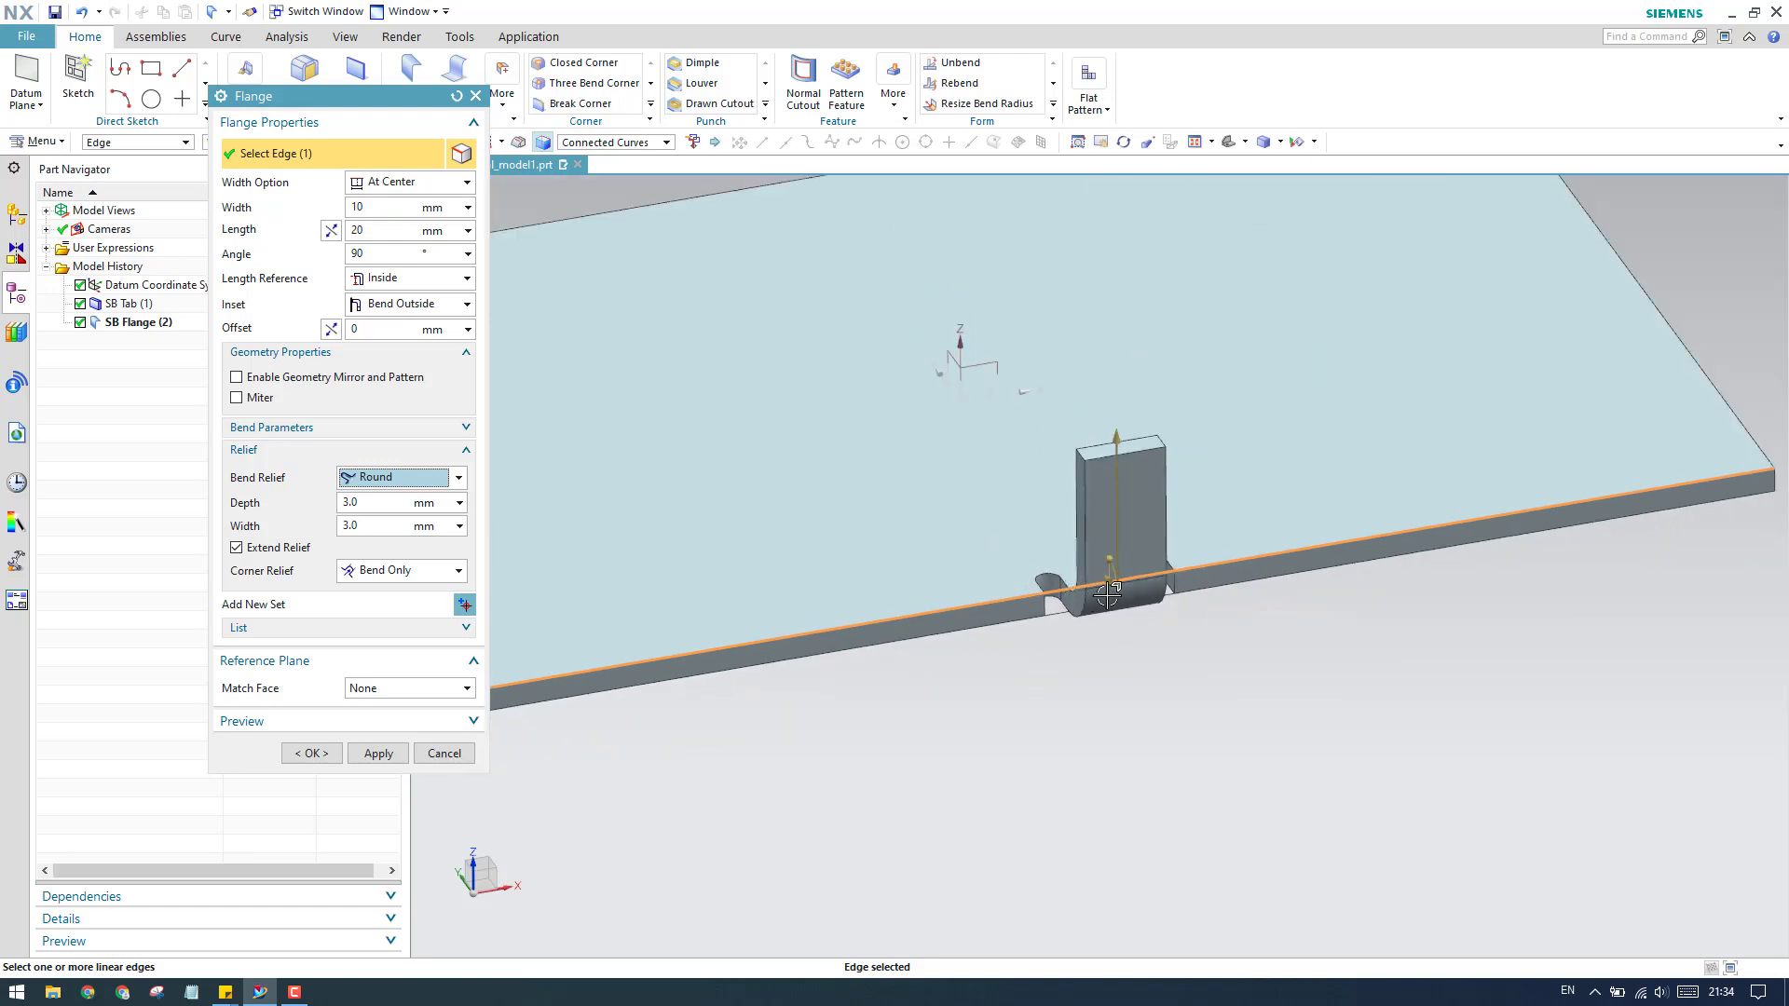
scroll(1122, 593, down, 2)
scroll(1121, 593, up, 1)
scroll(1121, 592, down, 1)
scroll(770, 643, up, 2)
Step: Change the flange's width option to Full and inspect the corner where it meets the existing flange
click(410, 181)
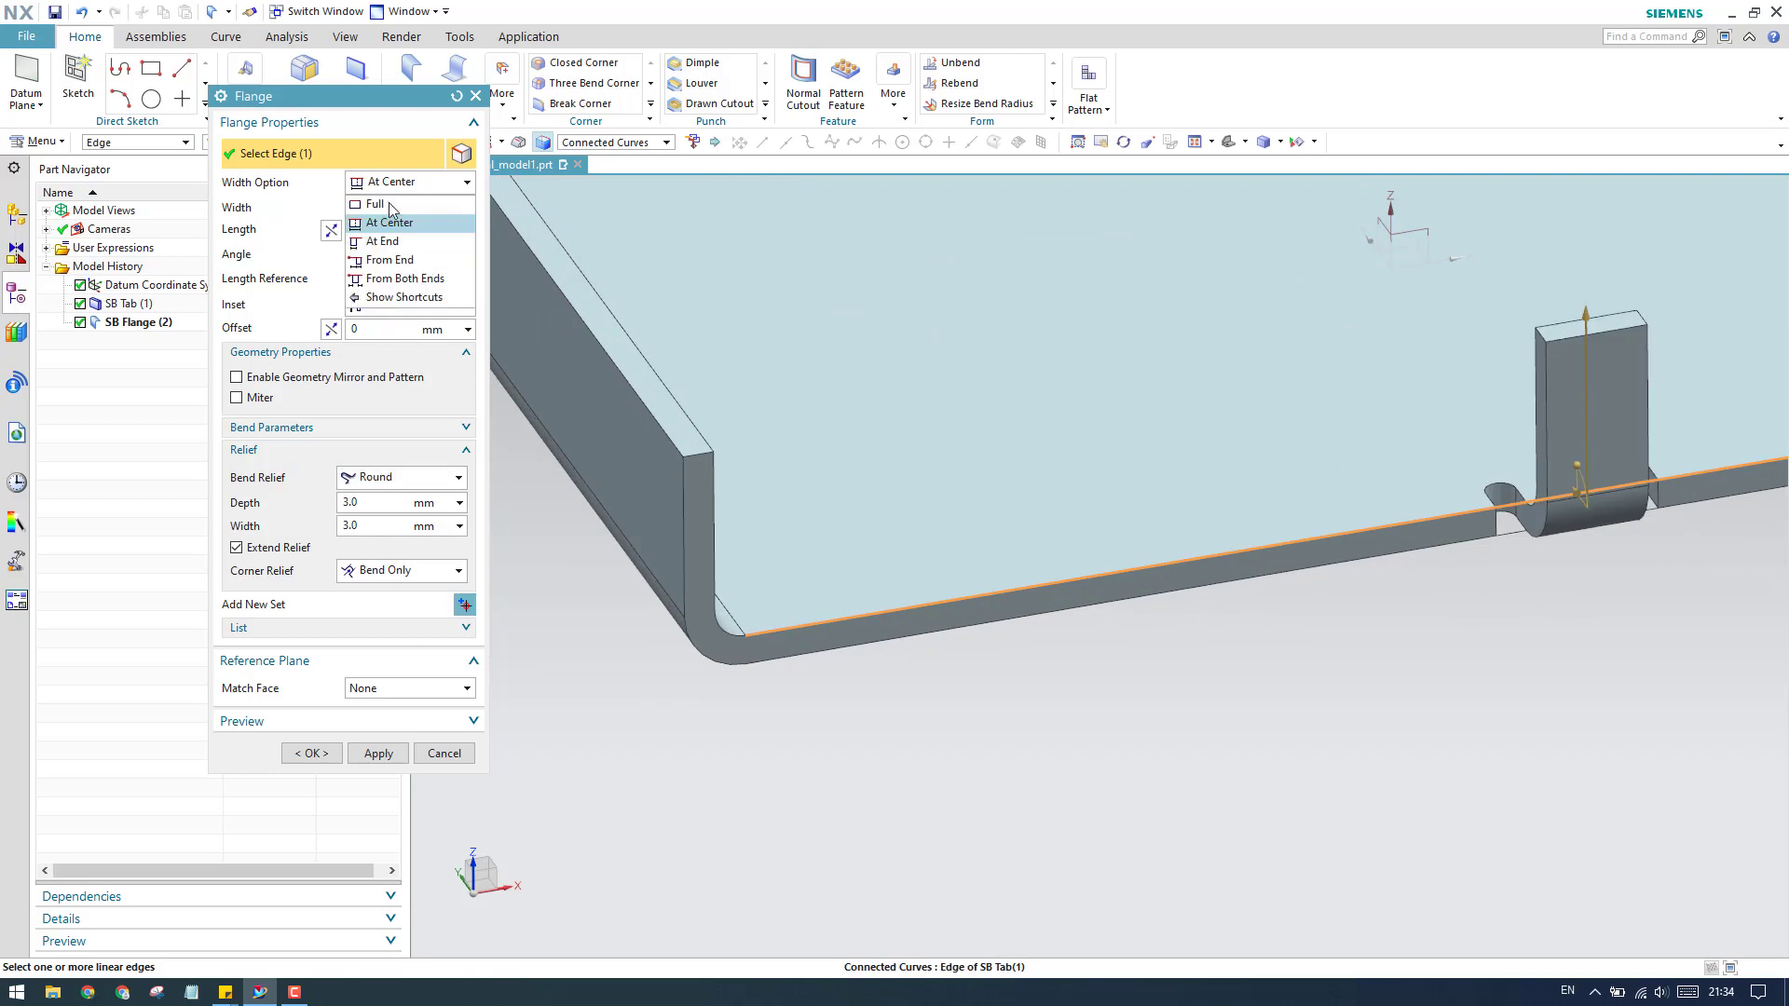
click(392, 202)
scroll(792, 619, up, 3)
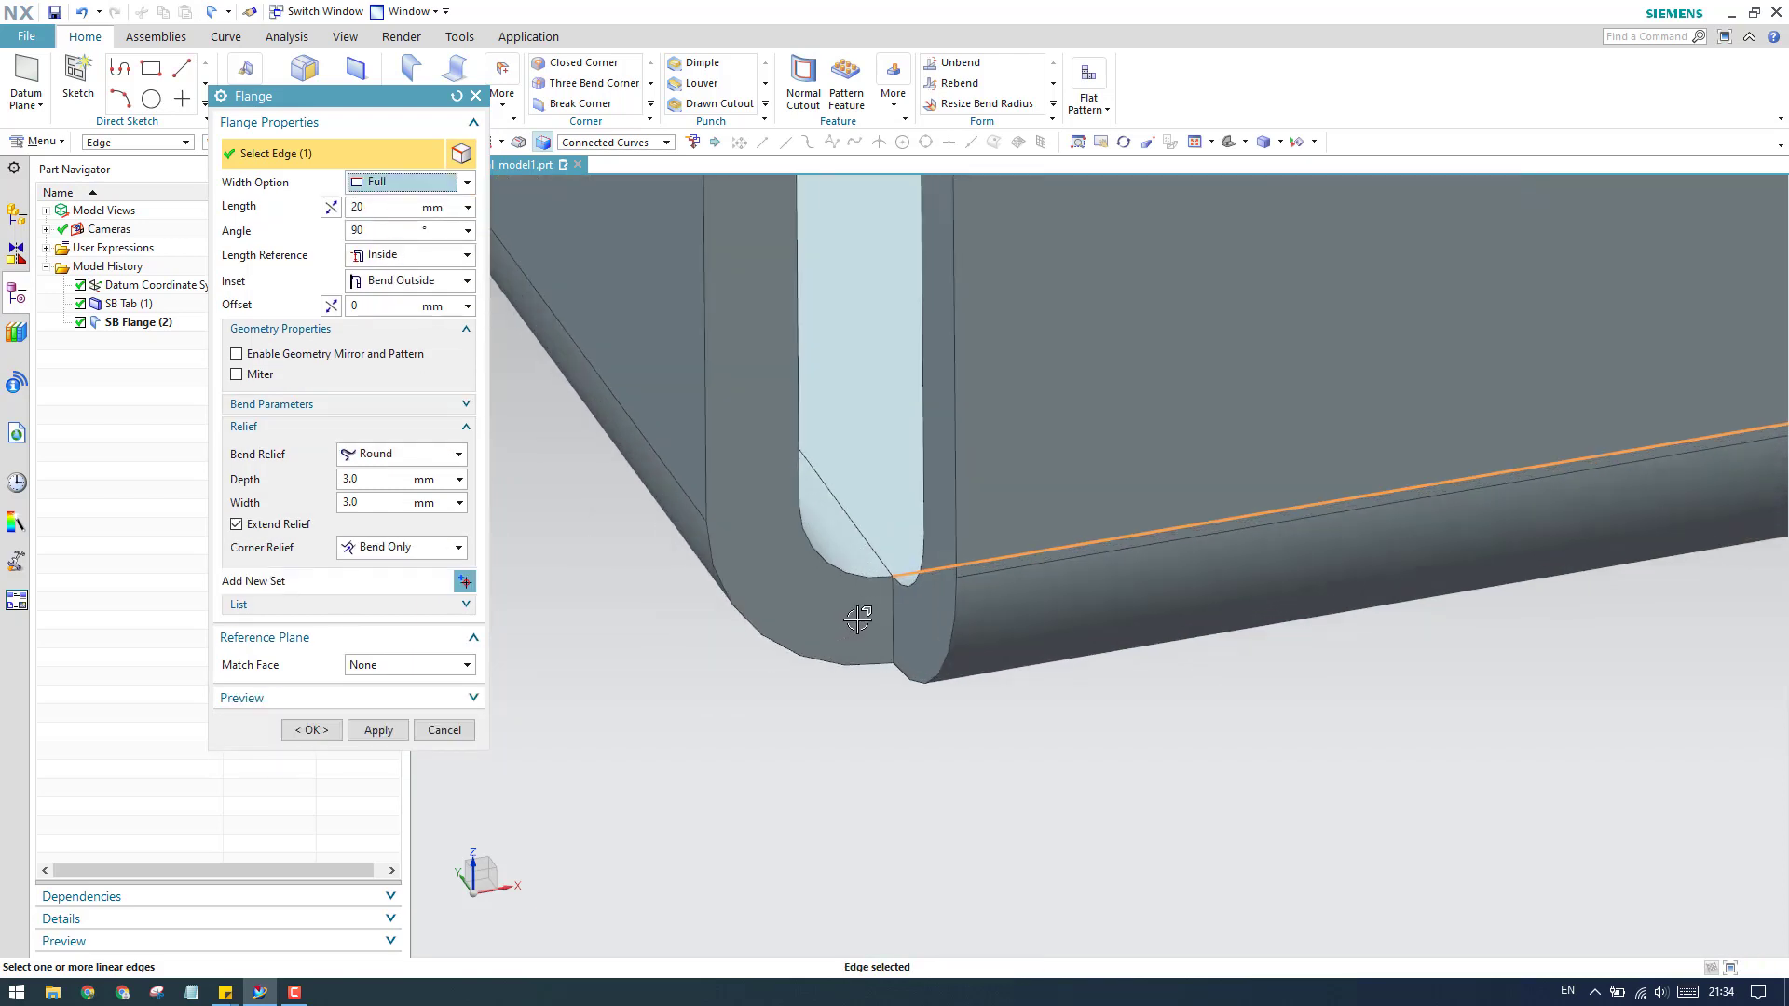
click(270, 525)
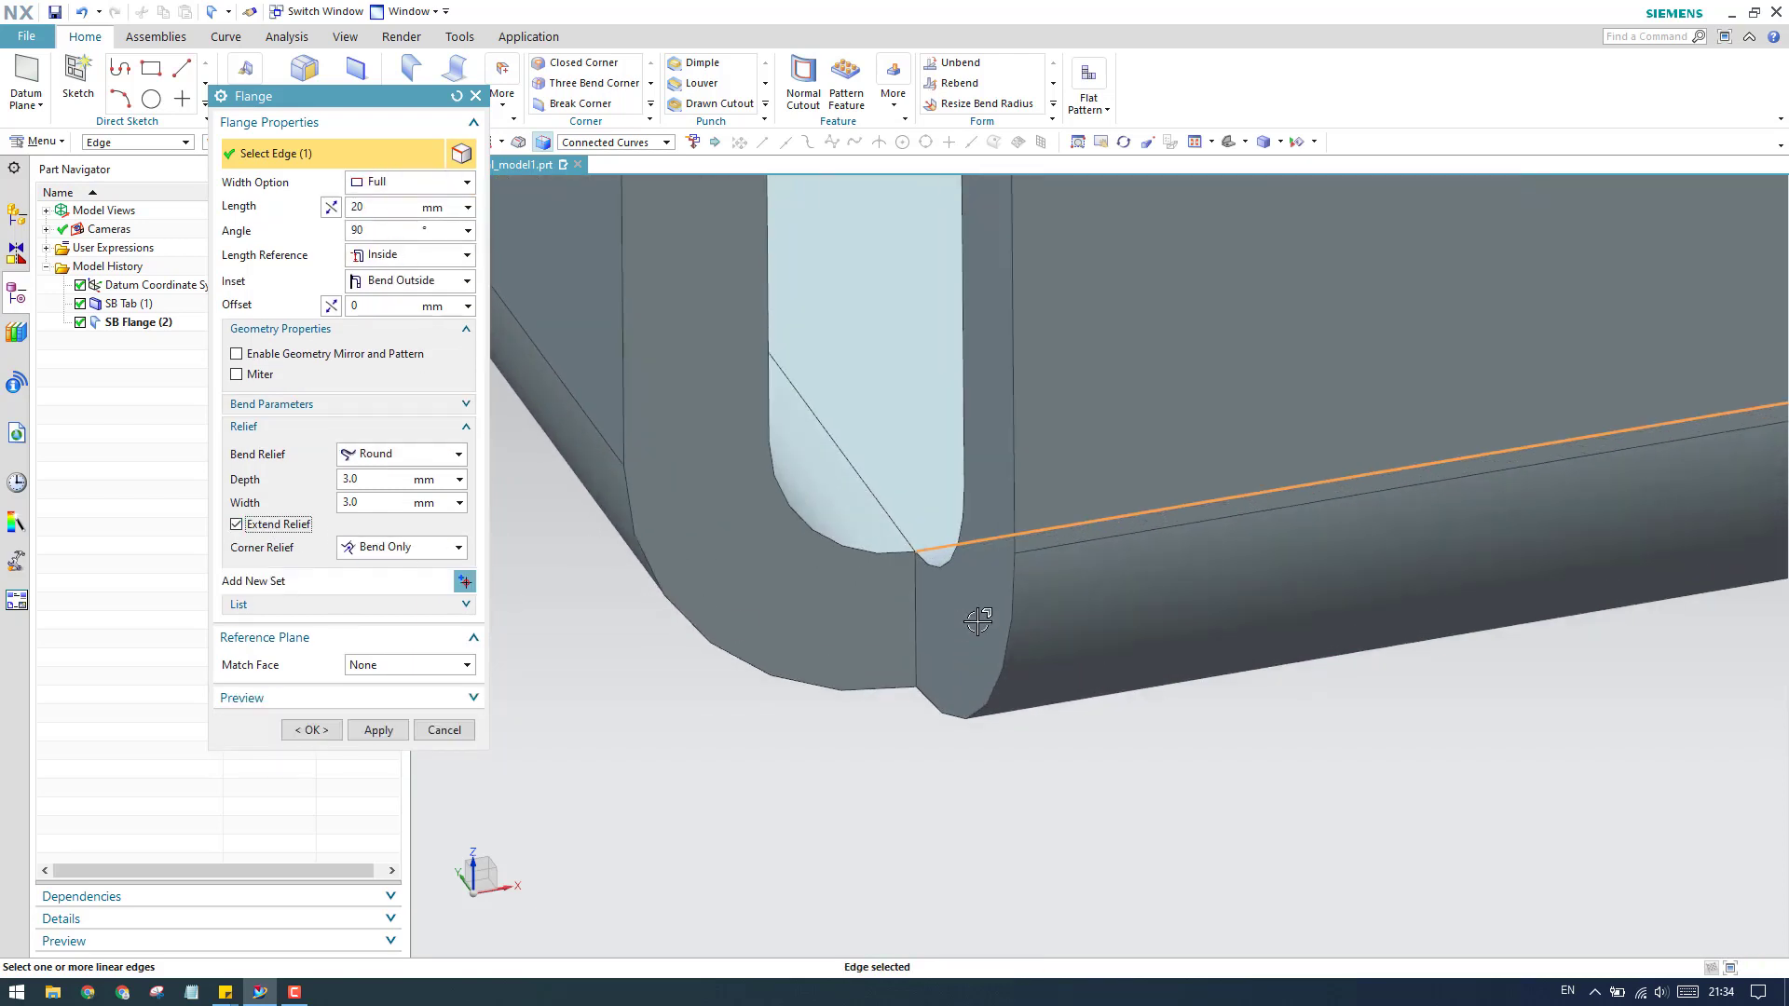
scroll(931, 611, down, 3)
middle_drag(881, 603, 890, 605)
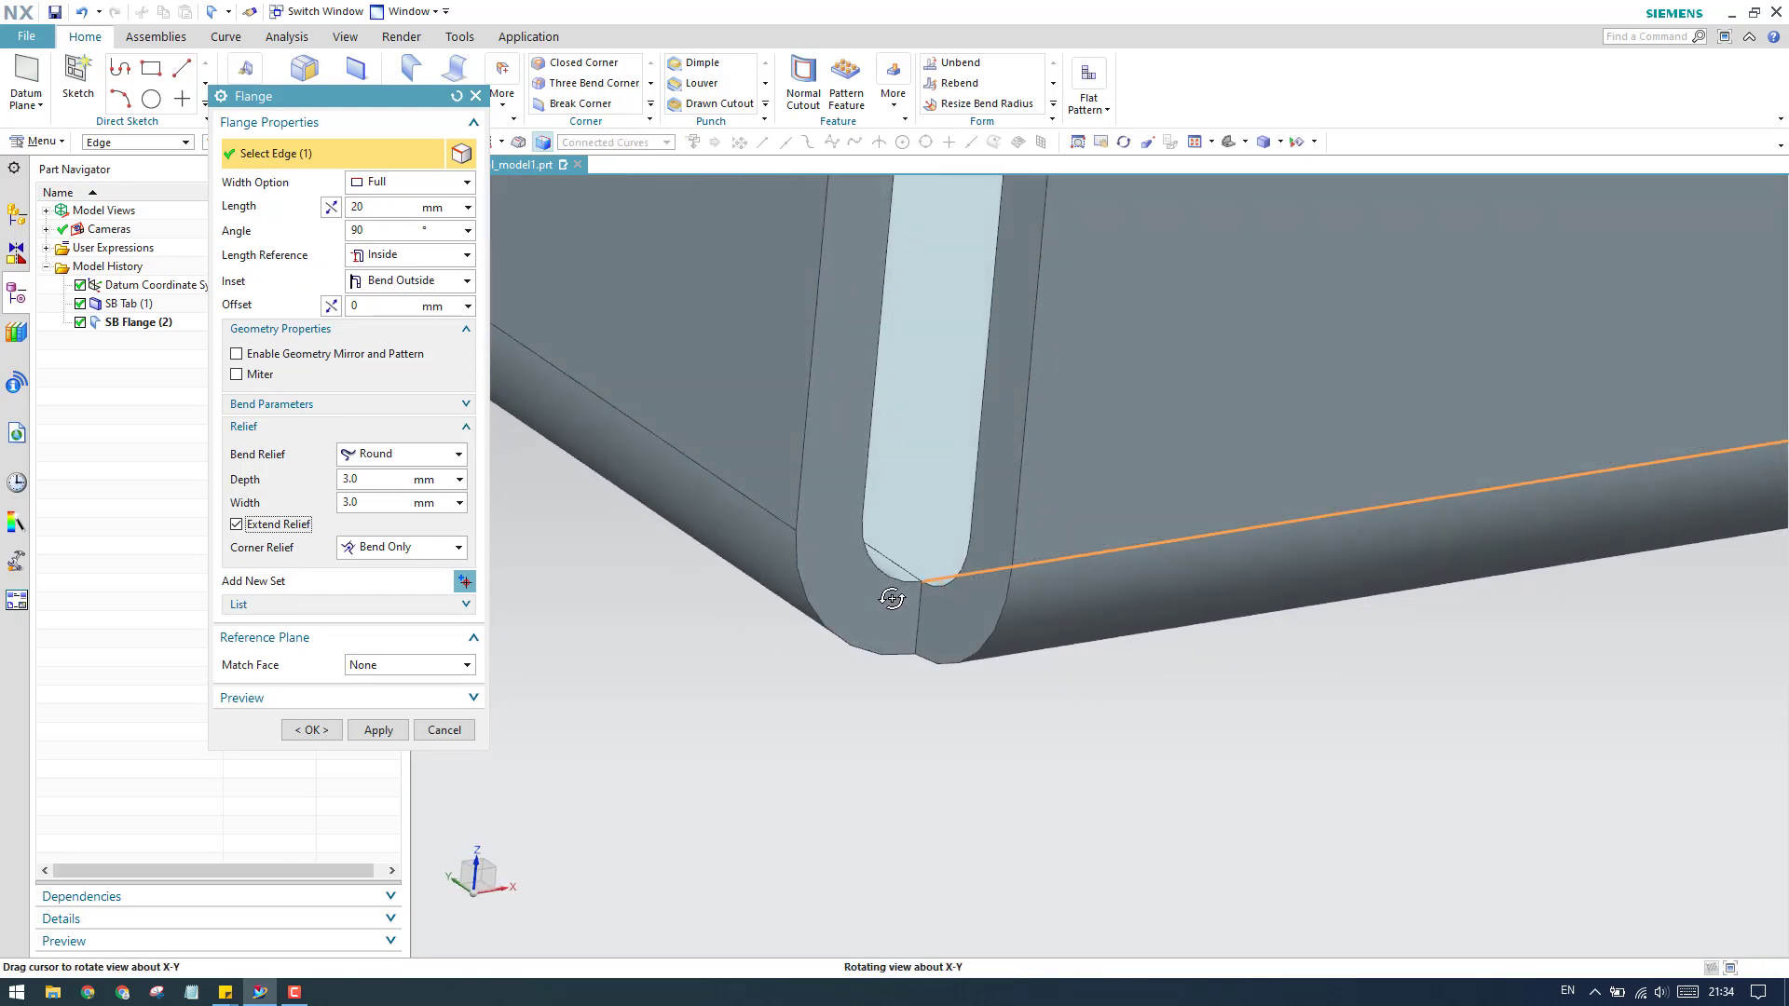
scroll(890, 606, down, 2)
scroll(901, 608, up, 2)
Step: Try the Bend/Face and Bend/Face Chain corner reliefs on the full-width flange, and return to Bend Only
click(406, 556)
click(401, 589)
click(402, 553)
click(401, 607)
click(403, 550)
click(416, 562)
scroll(524, 607, down, 3)
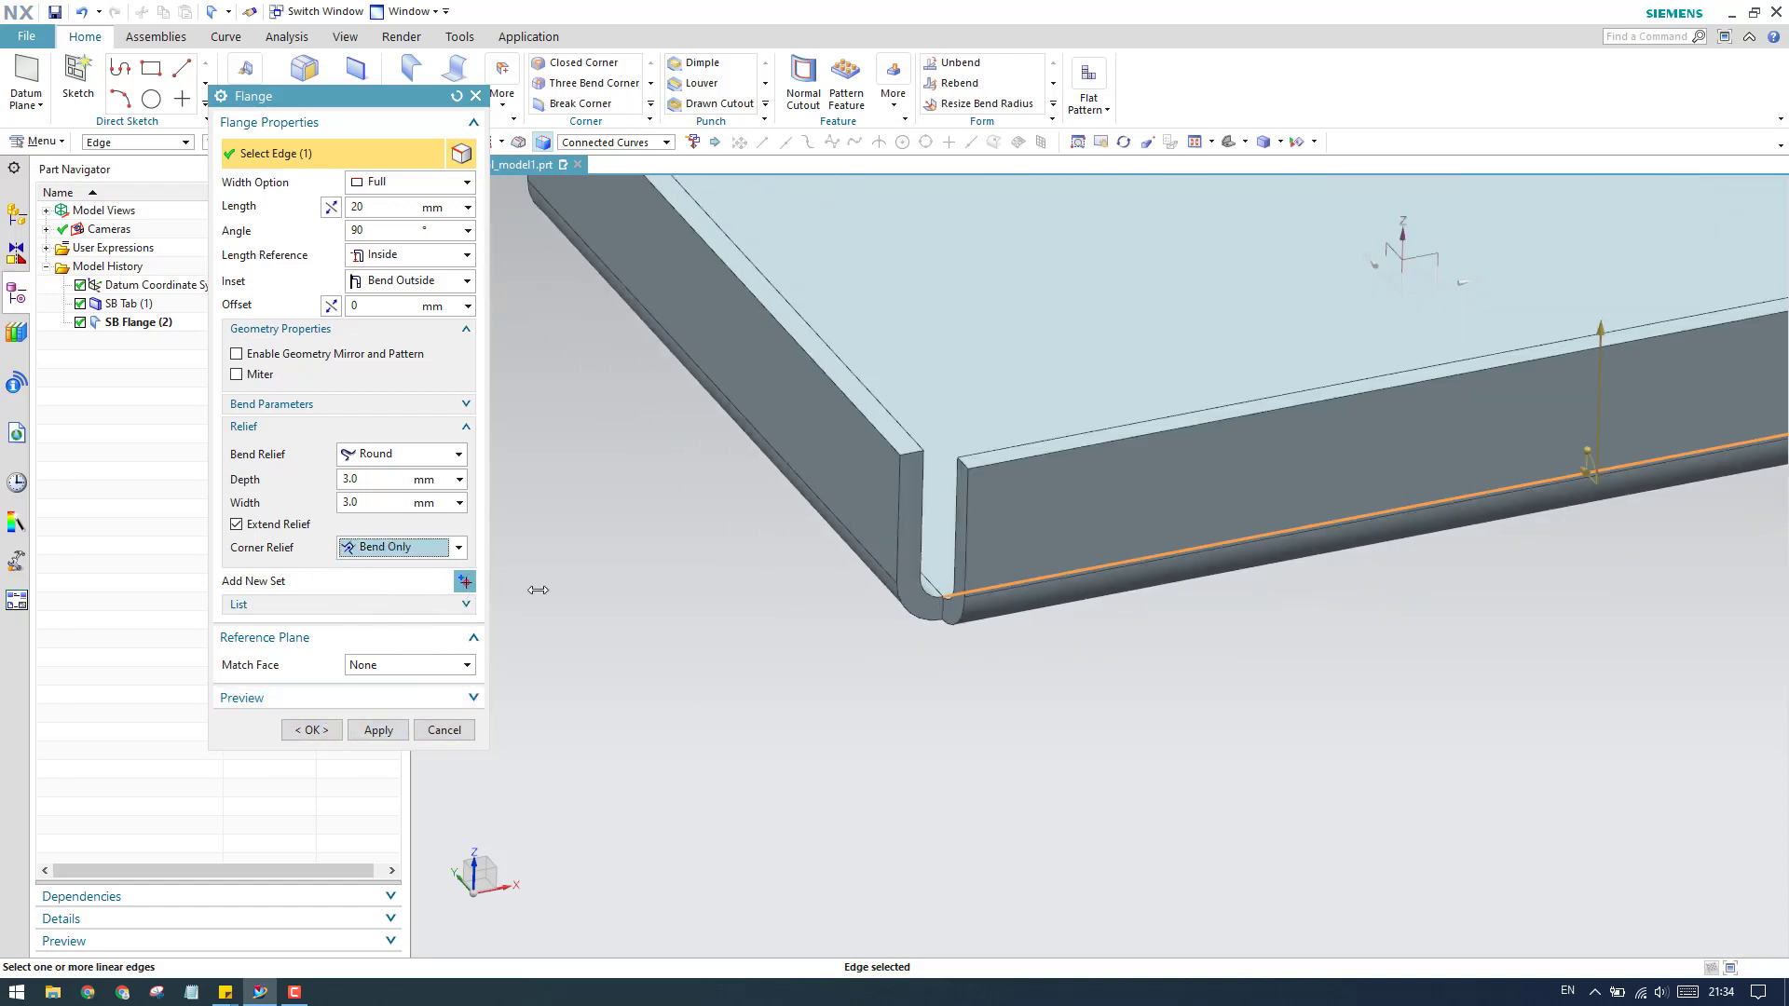
scroll(871, 606, up, 2)
scroll(926, 551, down, 1)
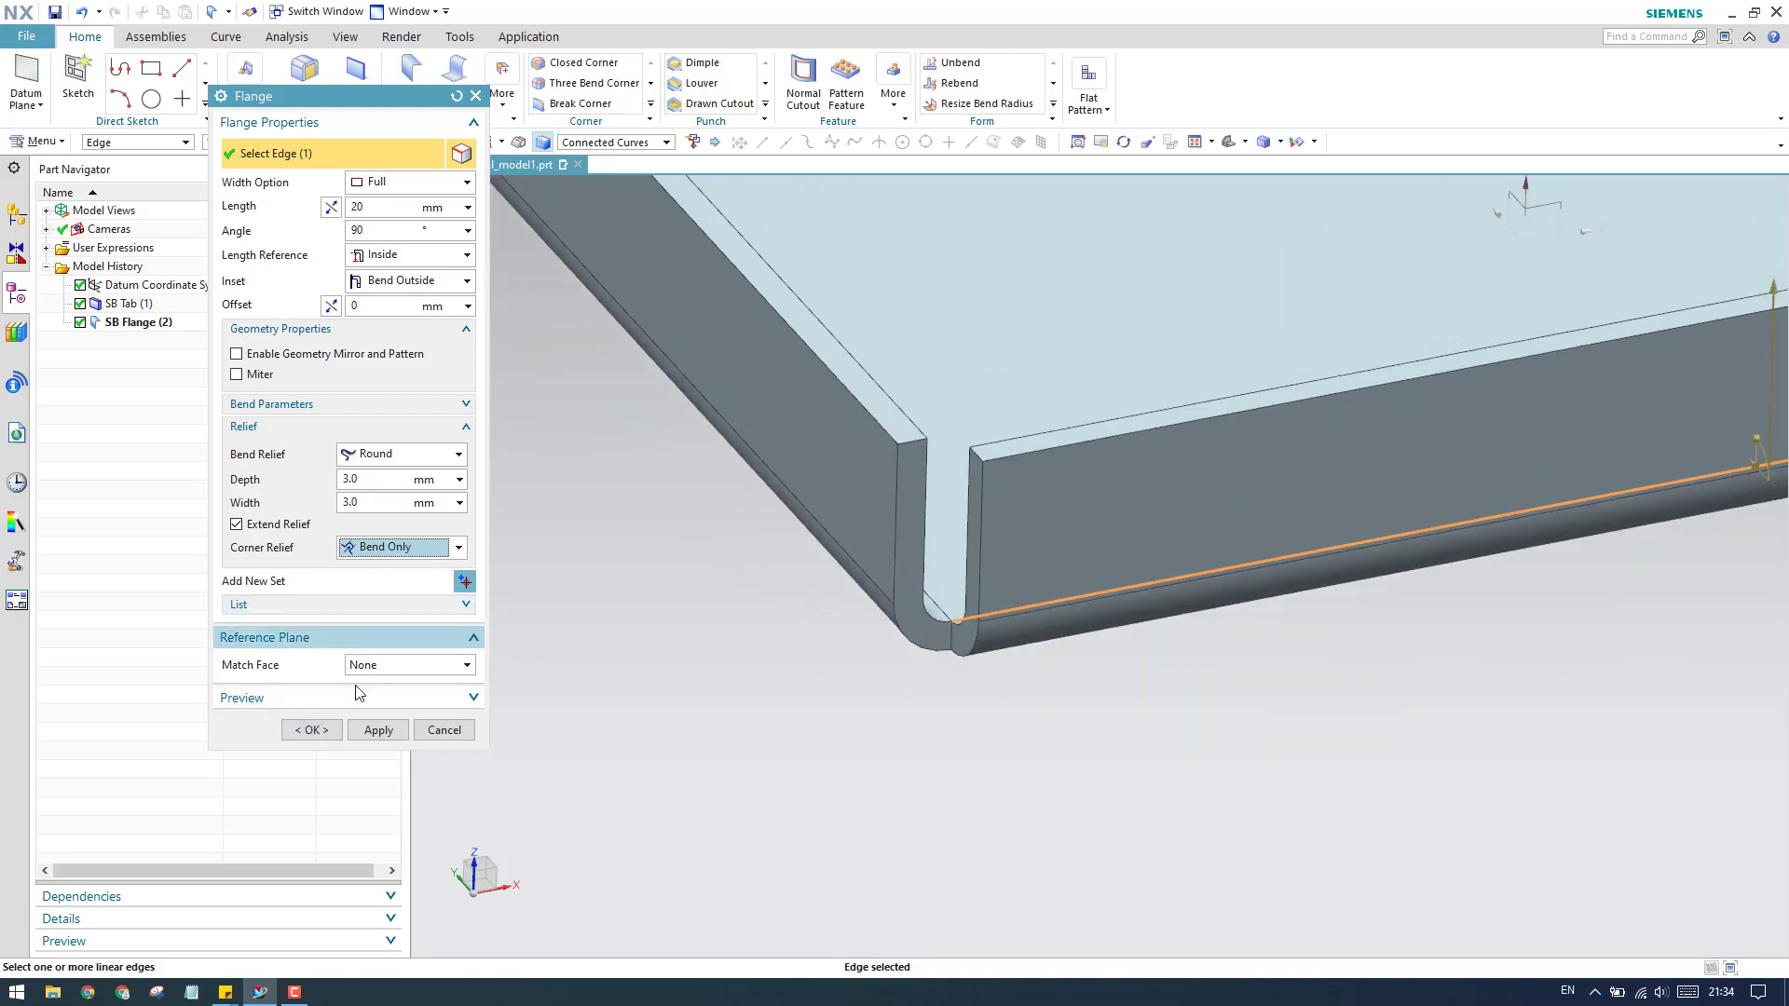
Step: Create the full-width, 20 mm long flange with Round bend relief and Bend Only corner relief
click(395, 553)
click(395, 554)
click(311, 730)
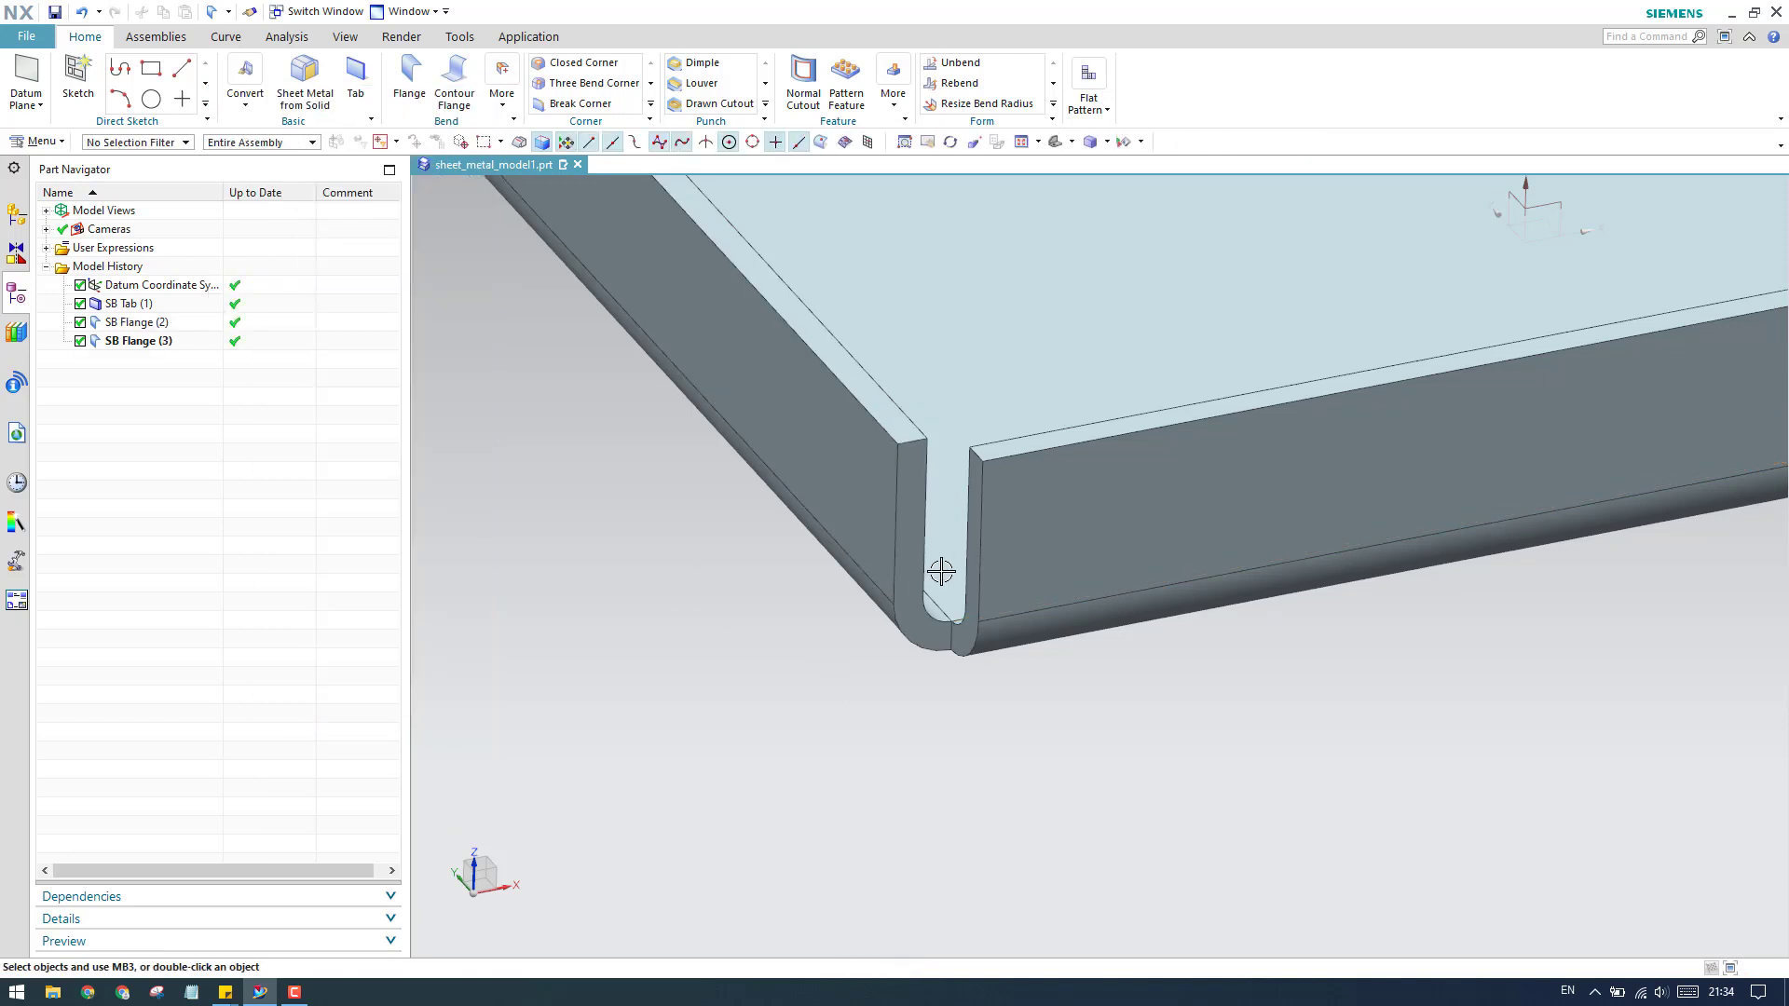
Step: Preview a full-width, 20 mm long, 90° flange on the tab's free edge opposite the first flange
scroll(943, 578, down, 10)
middle_drag(943, 577, 807, 562)
scroll(807, 563, up, 8)
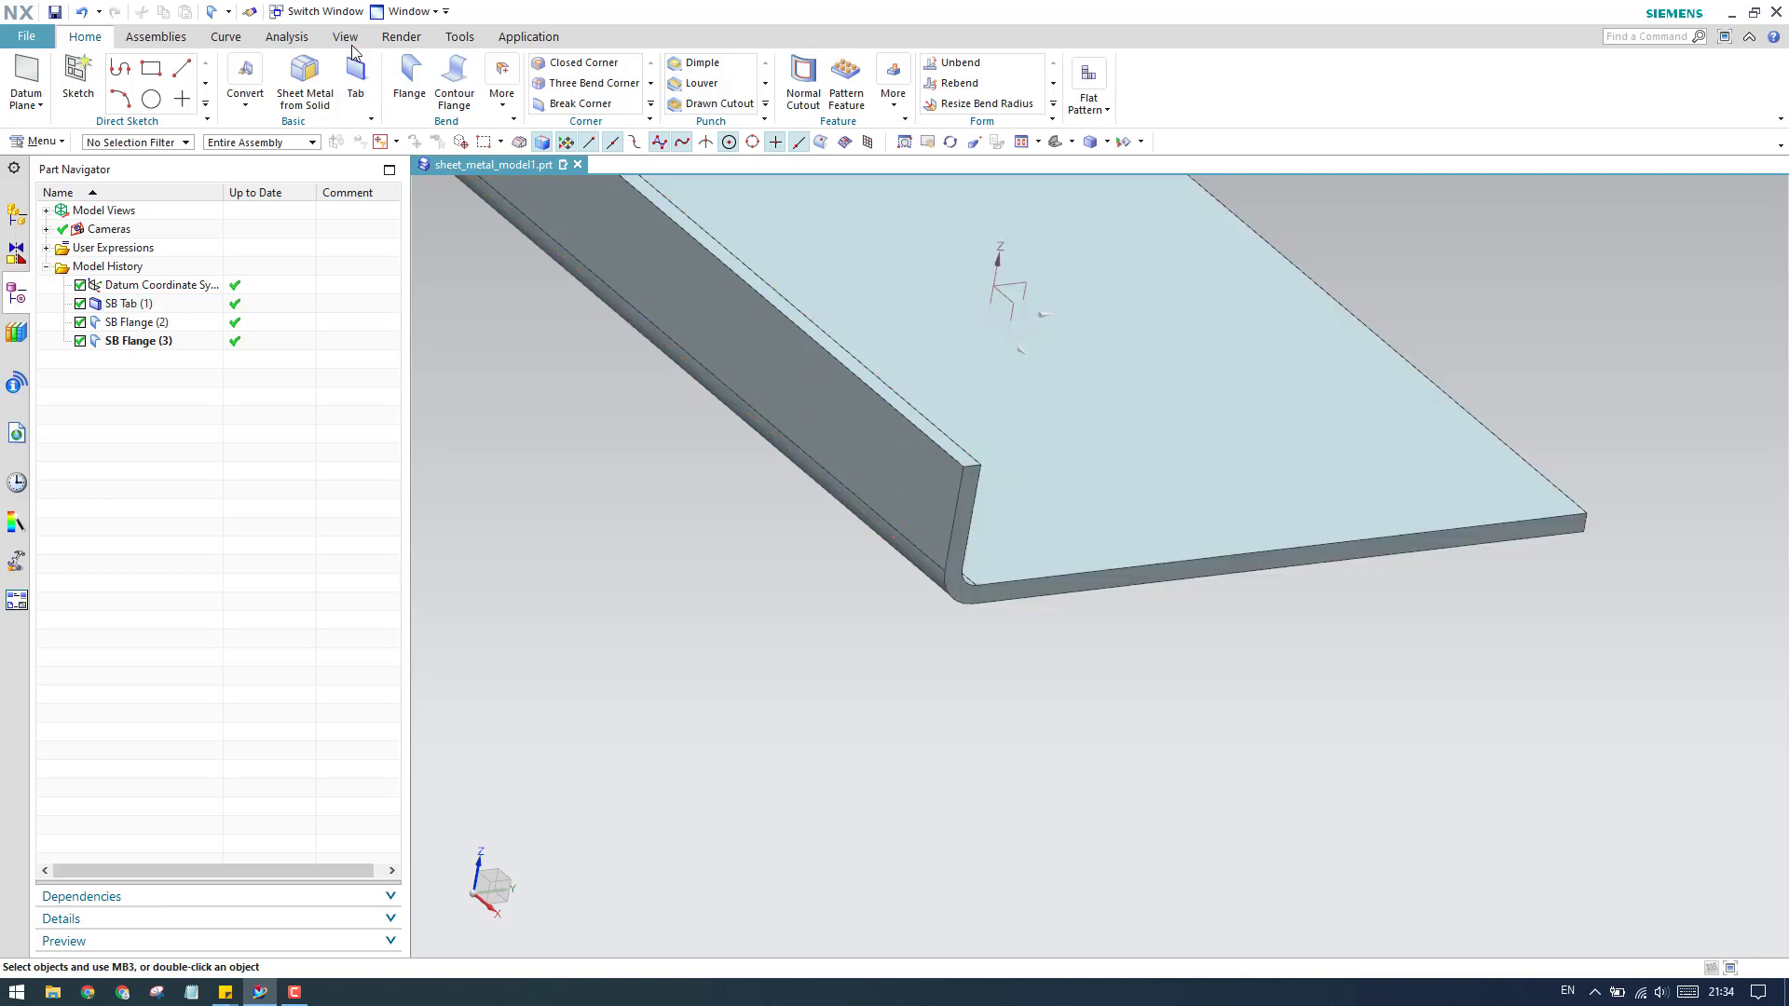
click(402, 68)
click(1047, 575)
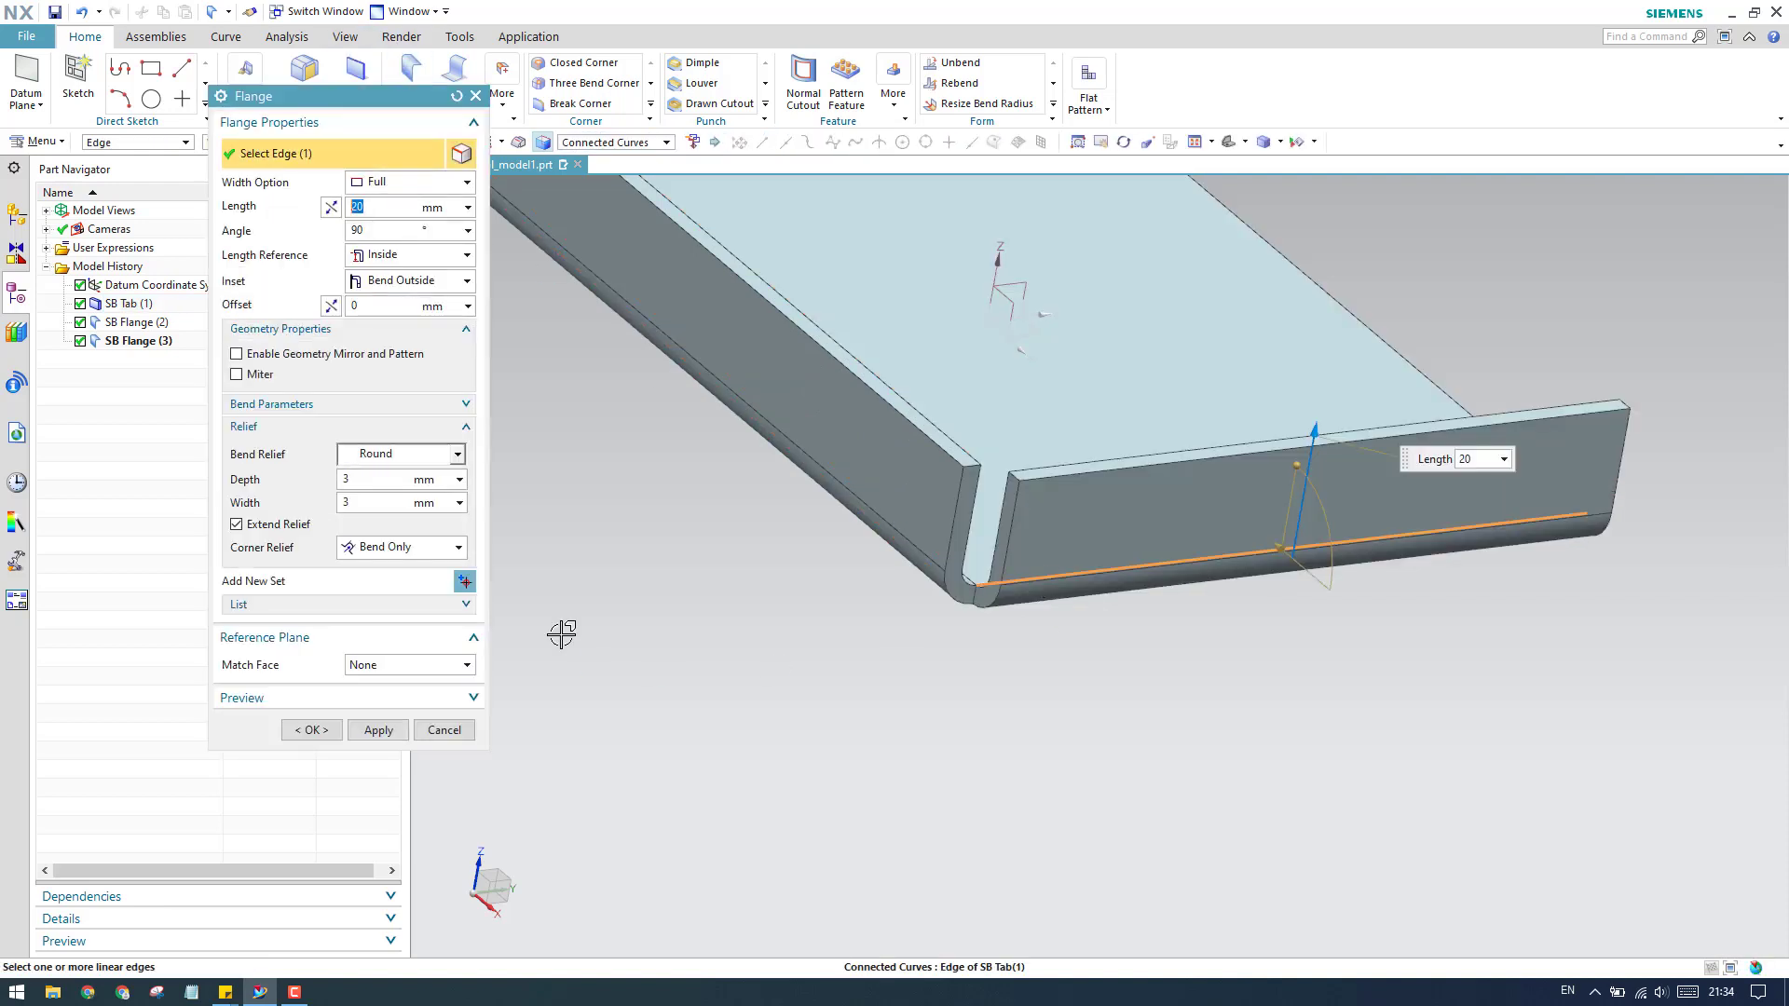
Step: Set the new flange's inset to Material Inside and inspect its corner with the adjacent flange
click(407, 284)
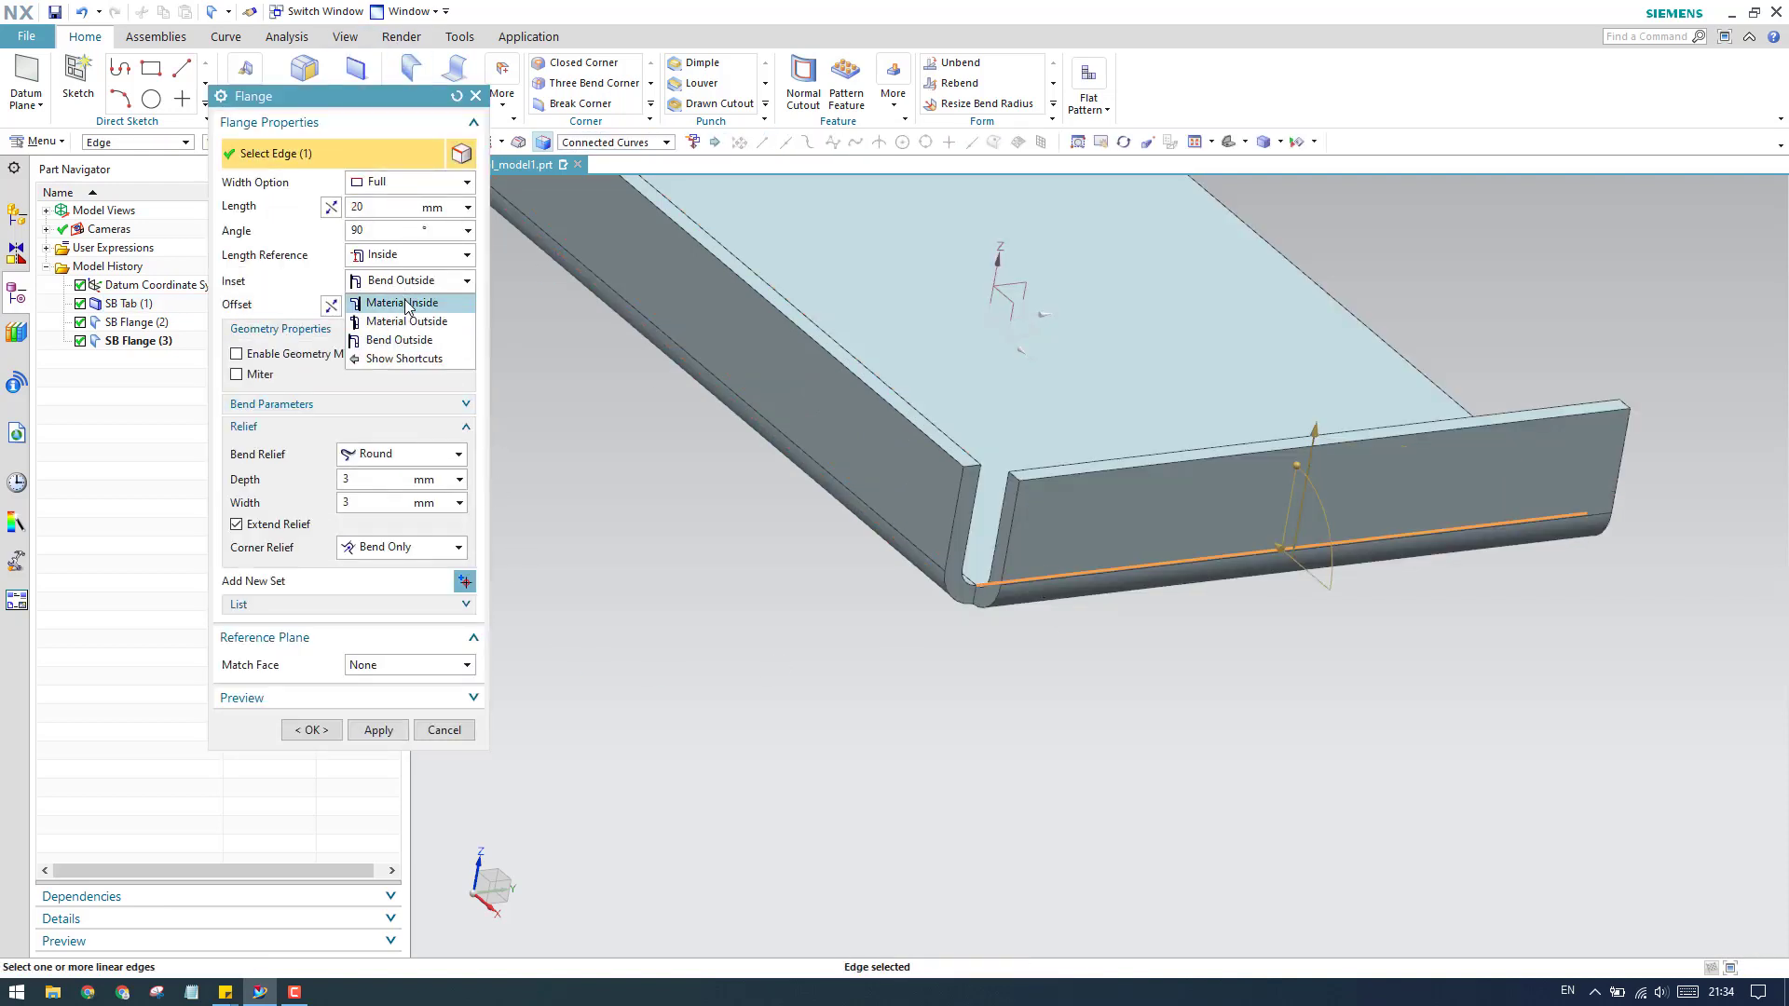
click(407, 304)
scroll(968, 593, down, 3)
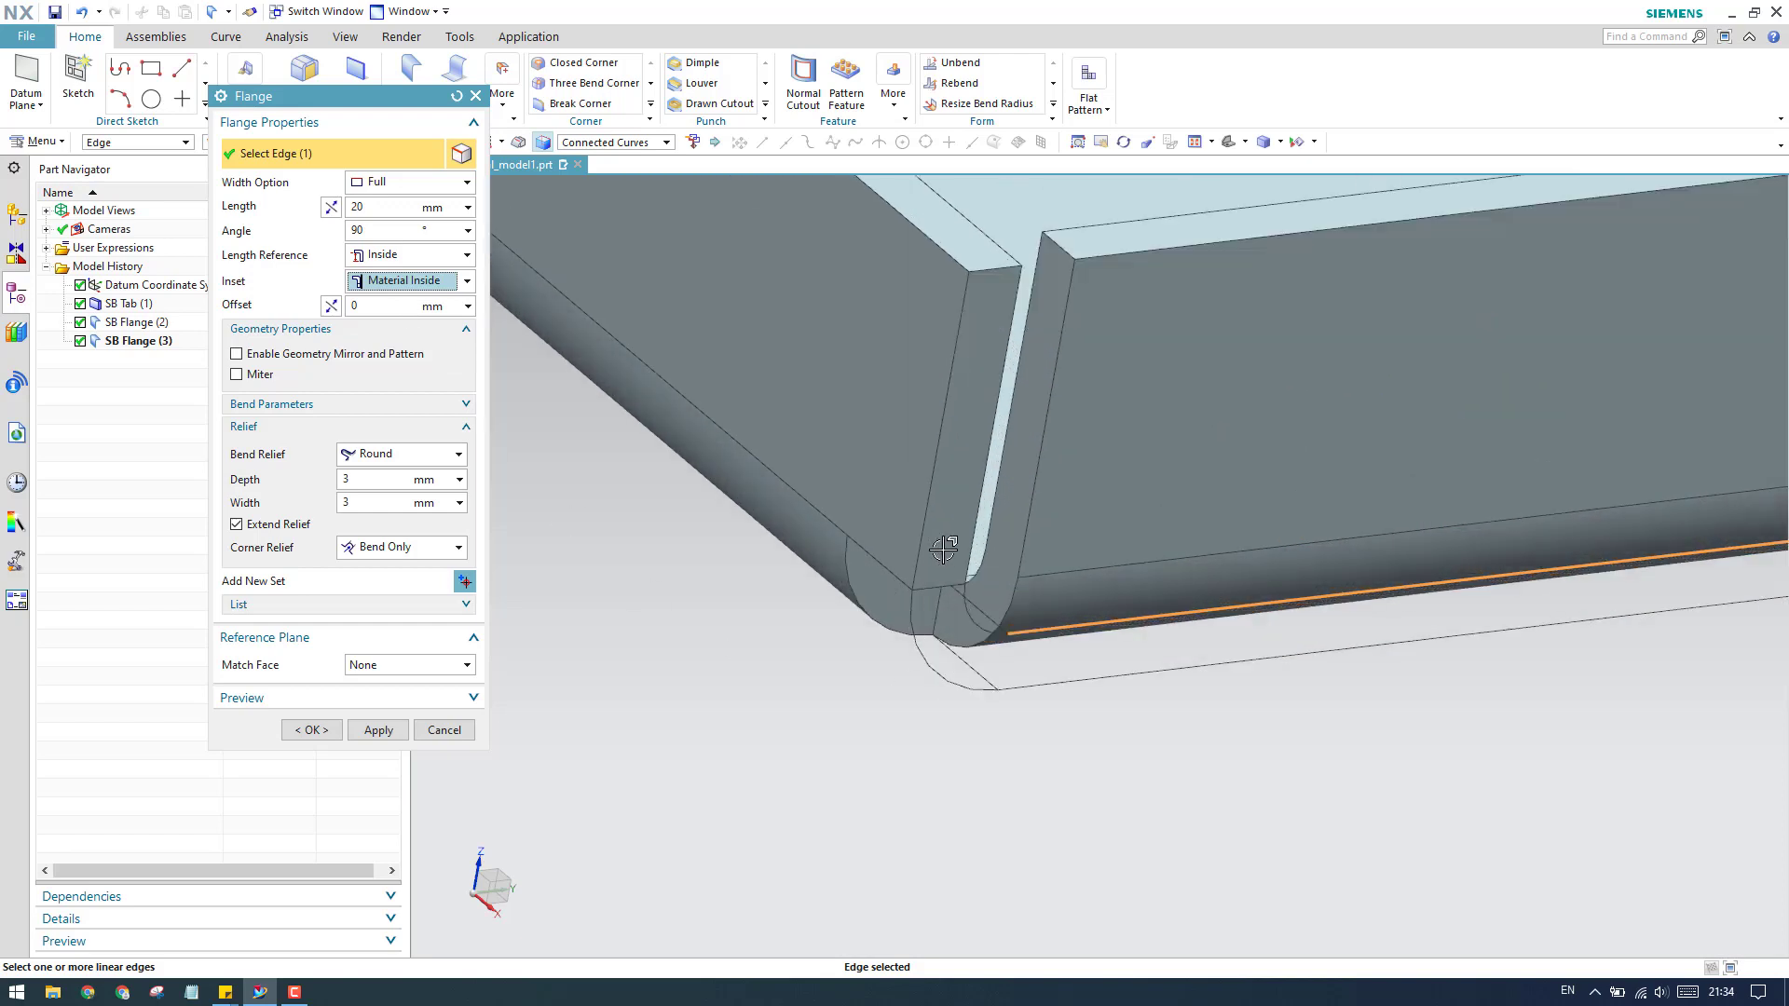
middle_drag(941, 568, 522, 579)
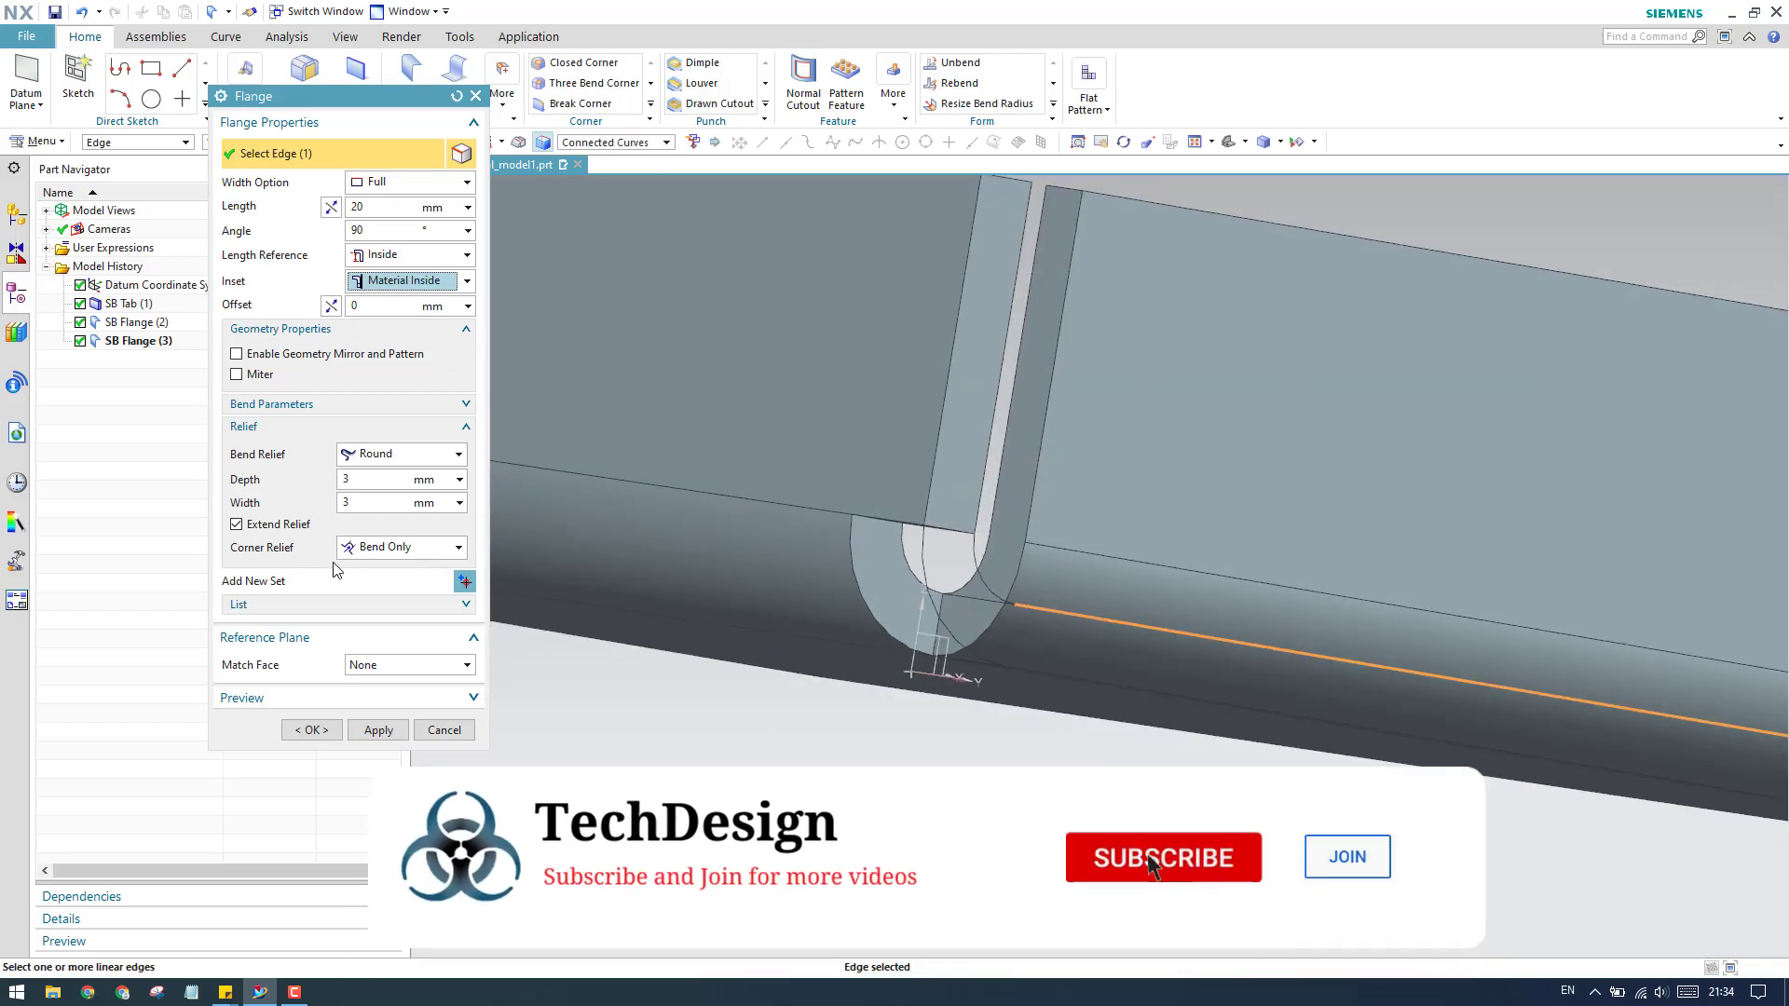
scroll(882, 562, down, 3)
scroll(908, 583, up, 6)
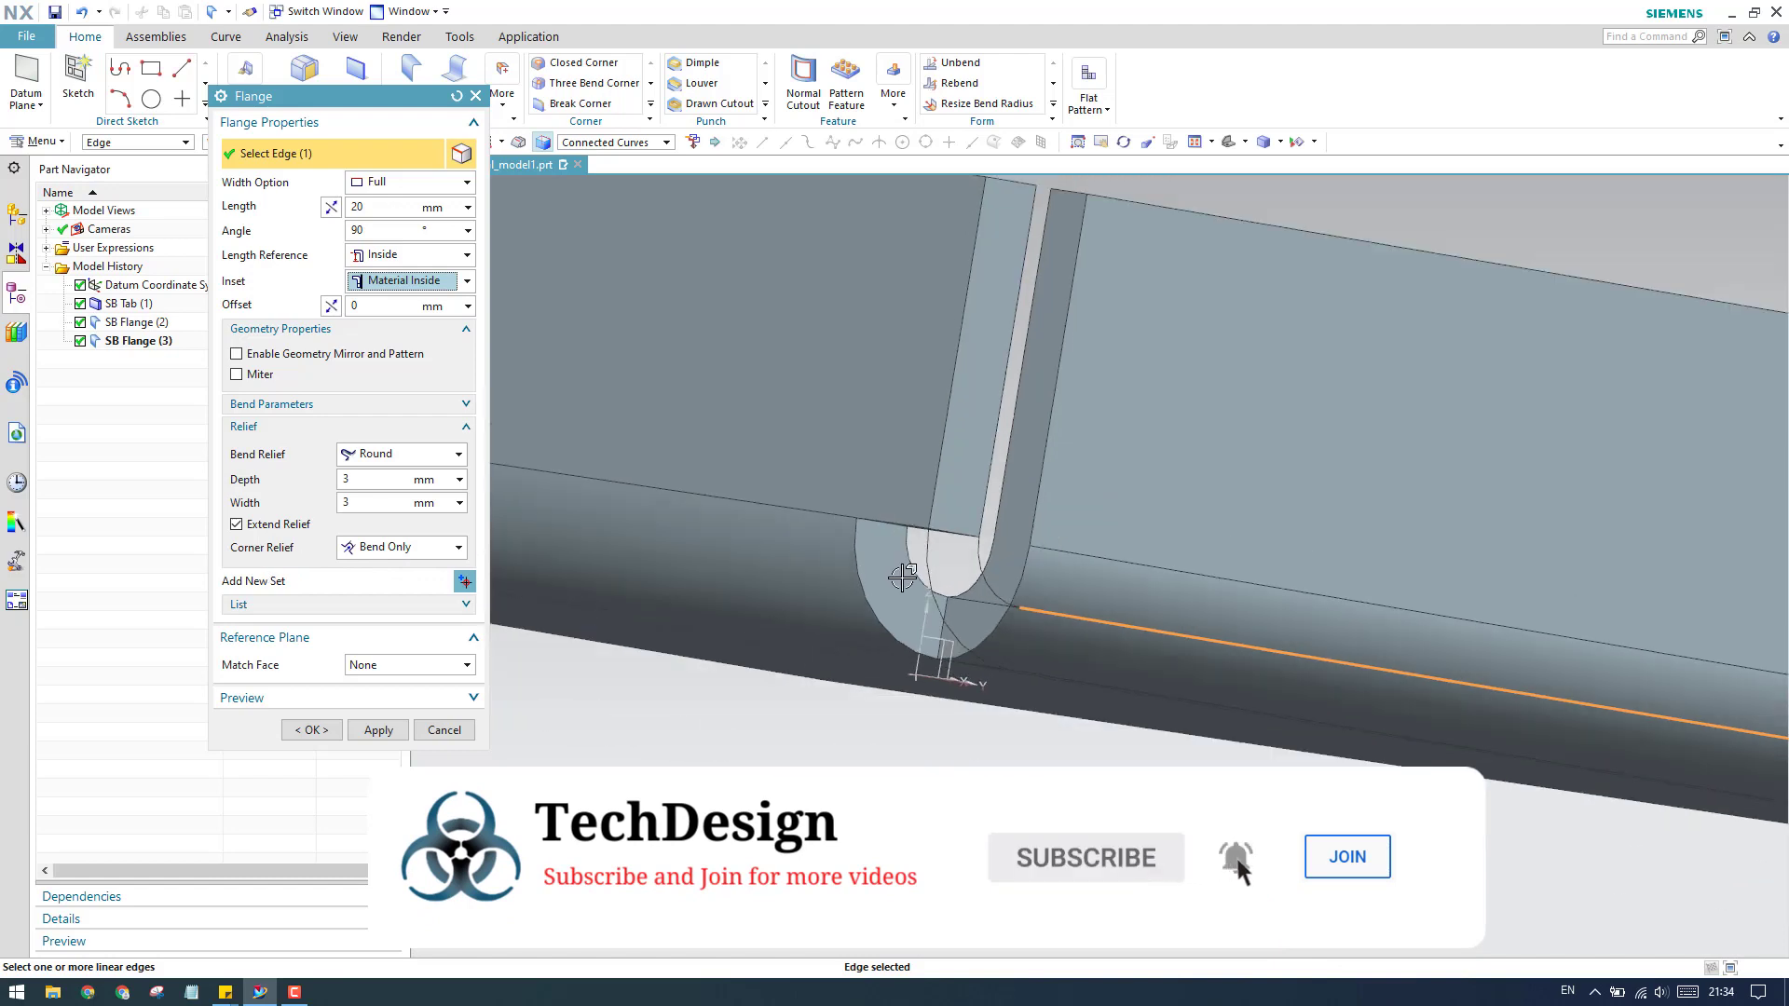
scroll(891, 551, up, 4)
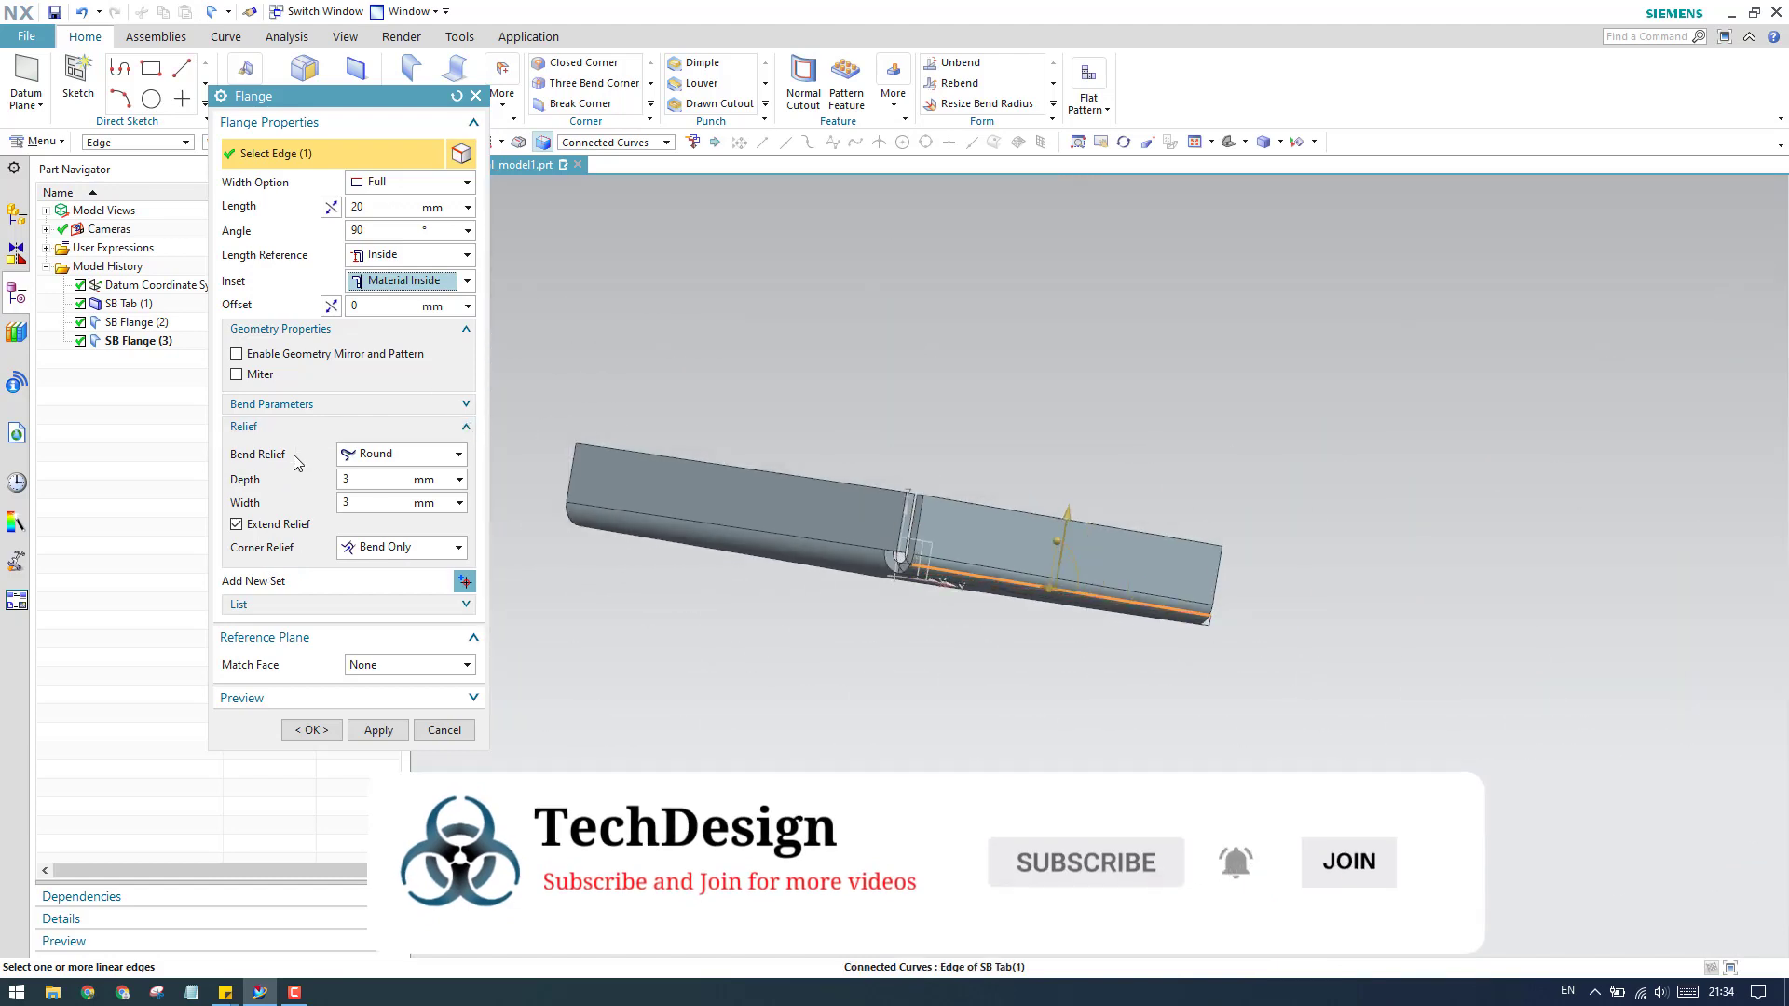
Step: Examine the Bend Only corner relief between the new full-width flange and the adjacent flange from several angles
middle_drag(850, 573, 1016, 607)
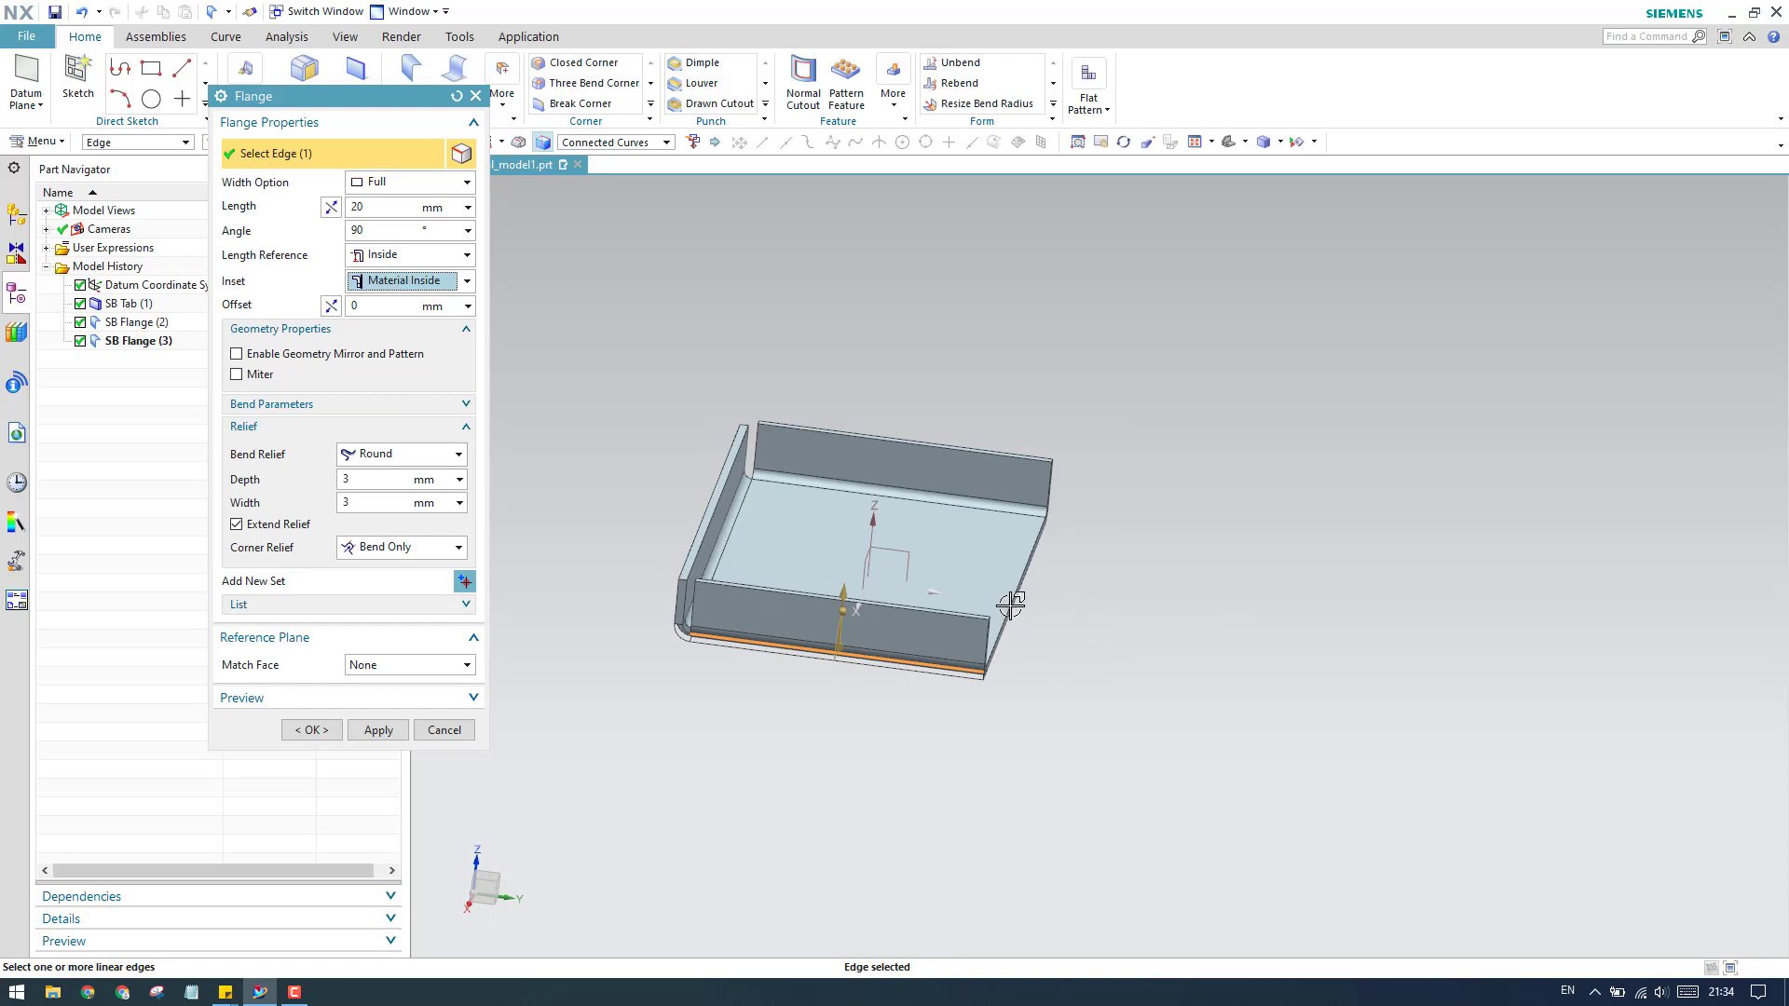
scroll(1014, 546, down, 5)
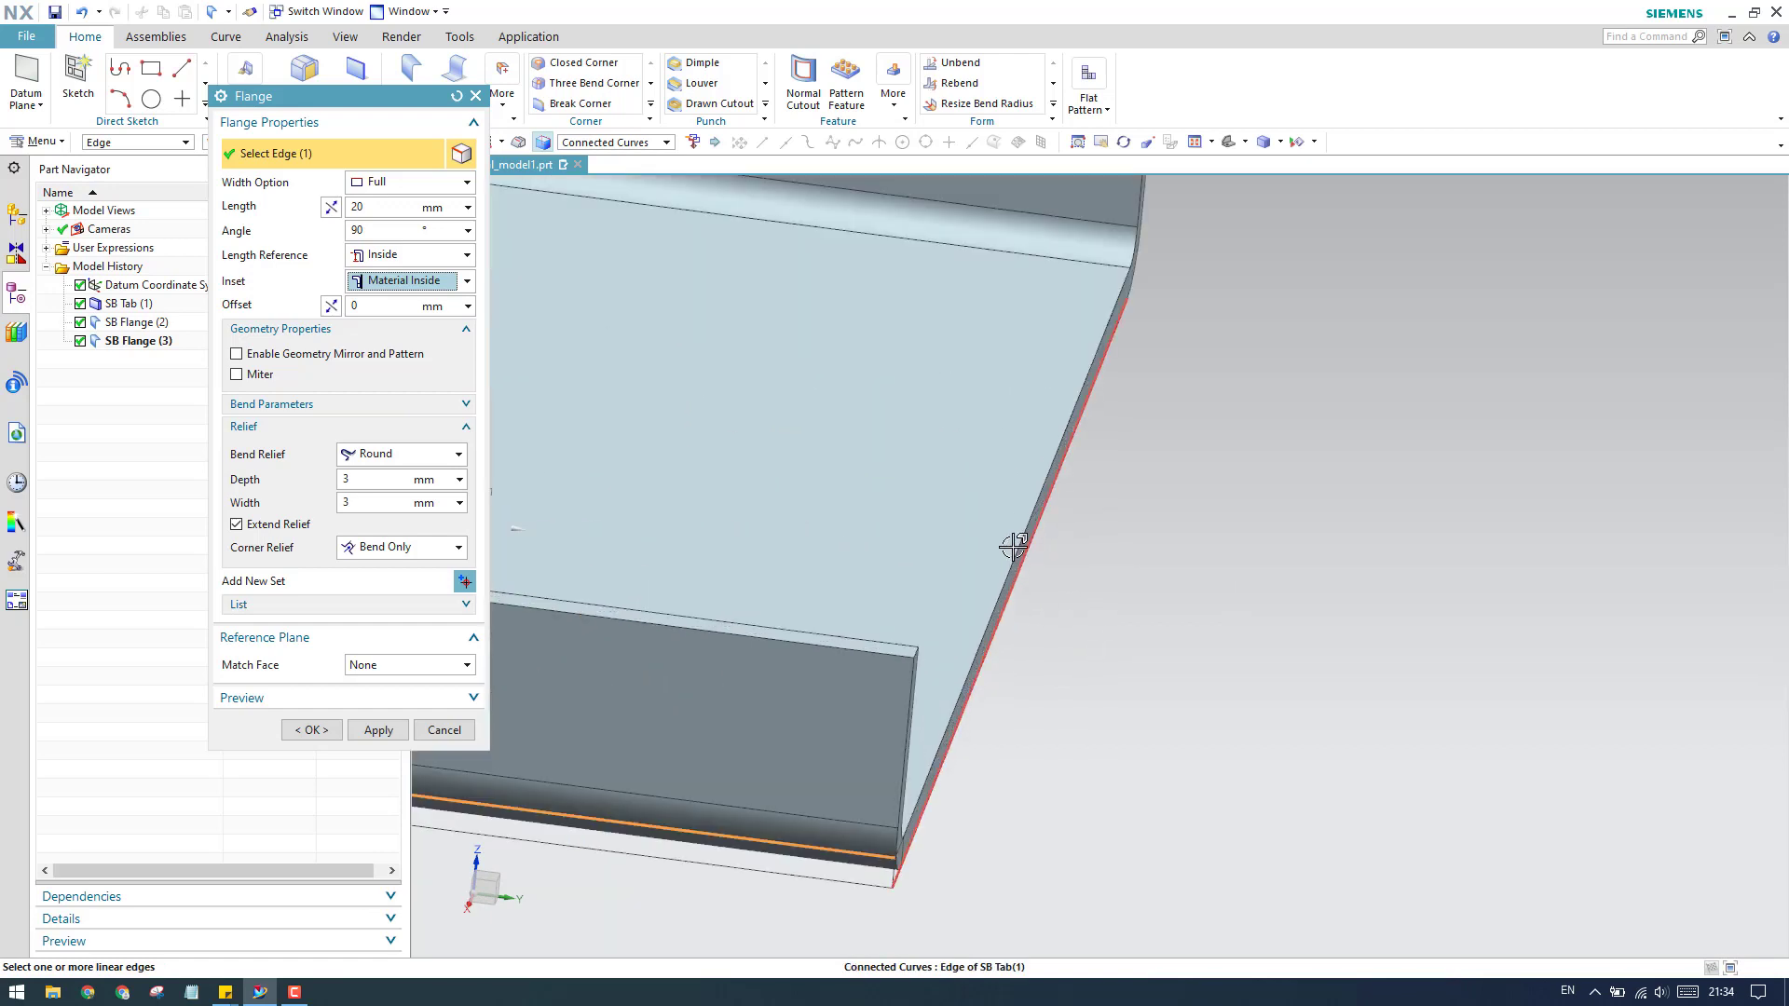
click(401, 183)
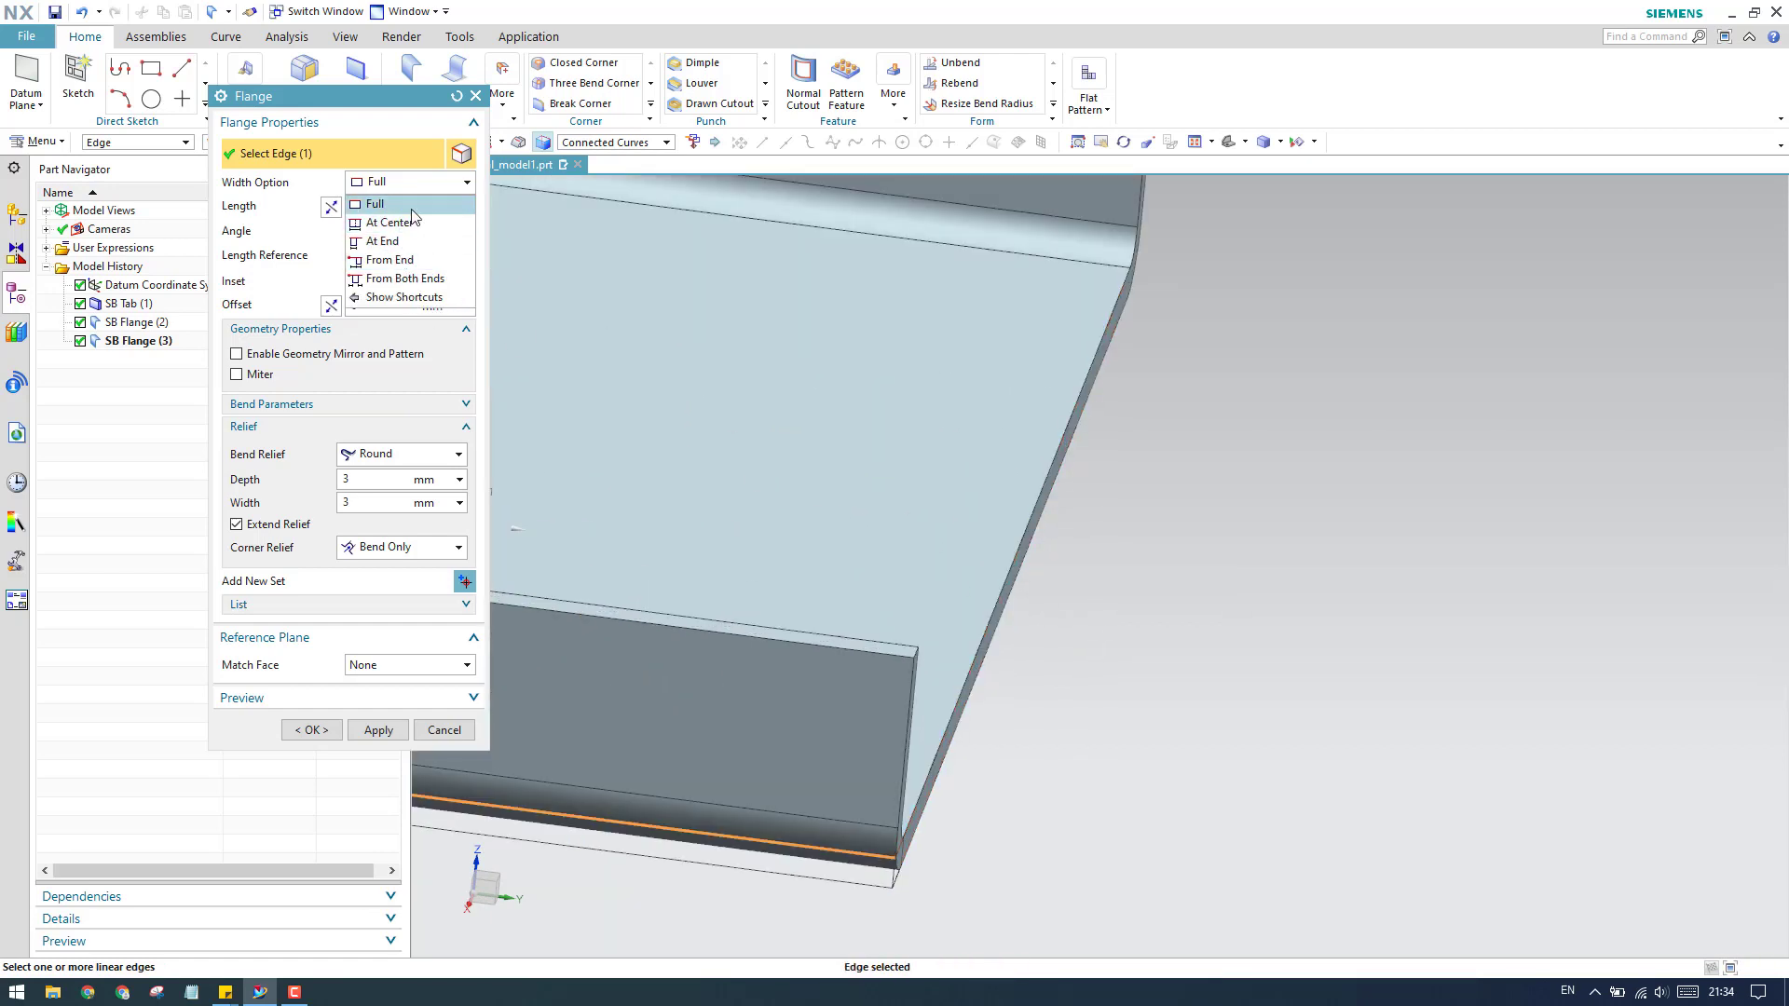
click(421, 204)
scroll(1109, 628, down, 5)
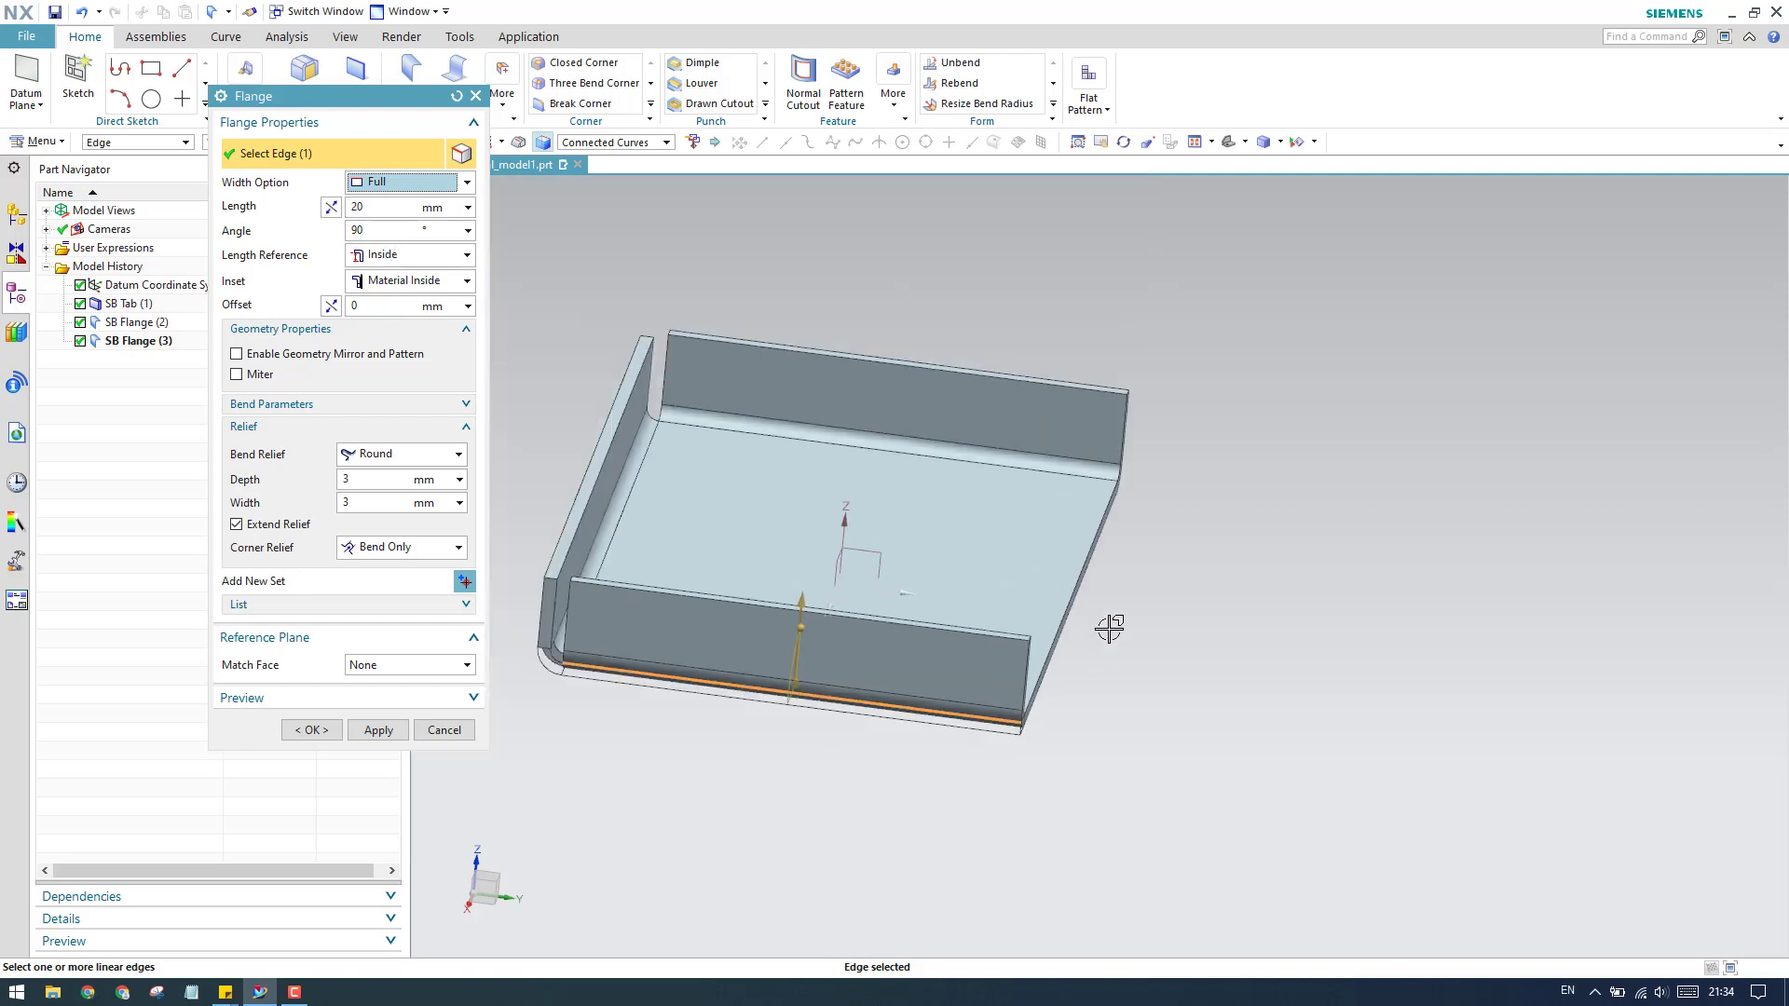
middle_drag(1116, 613, 1031, 697)
scroll(1031, 697, up, 4)
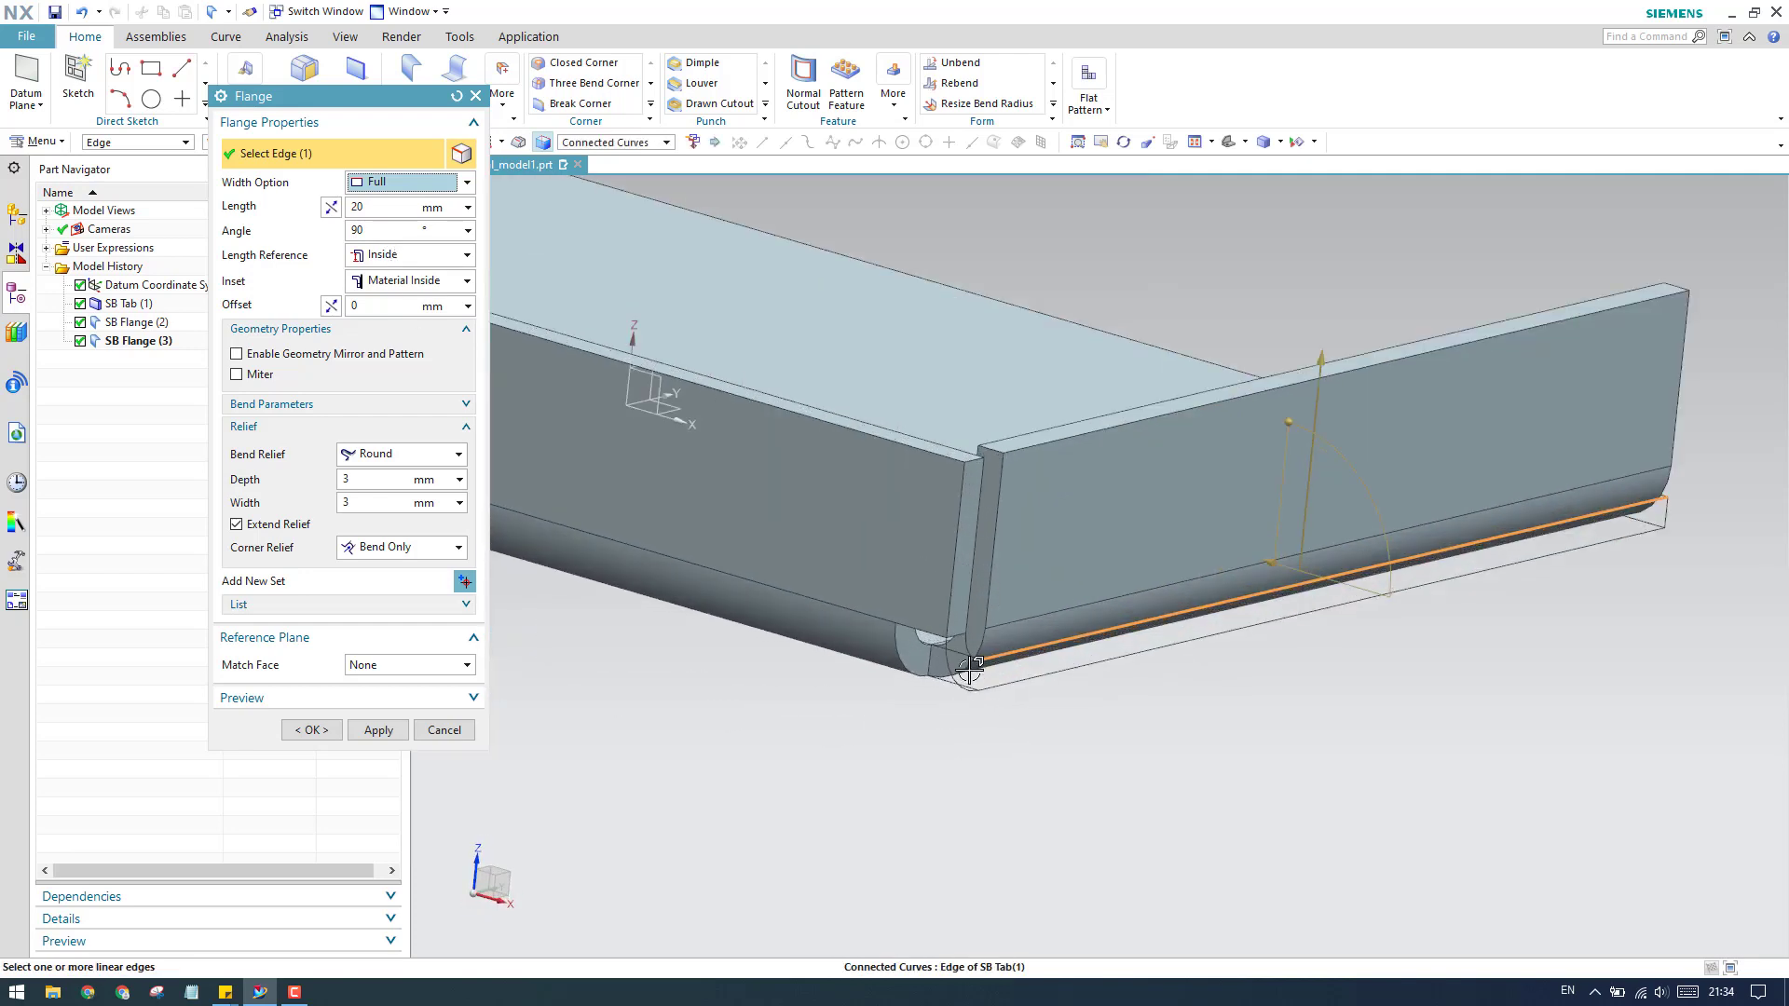
scroll(928, 667, up, 2)
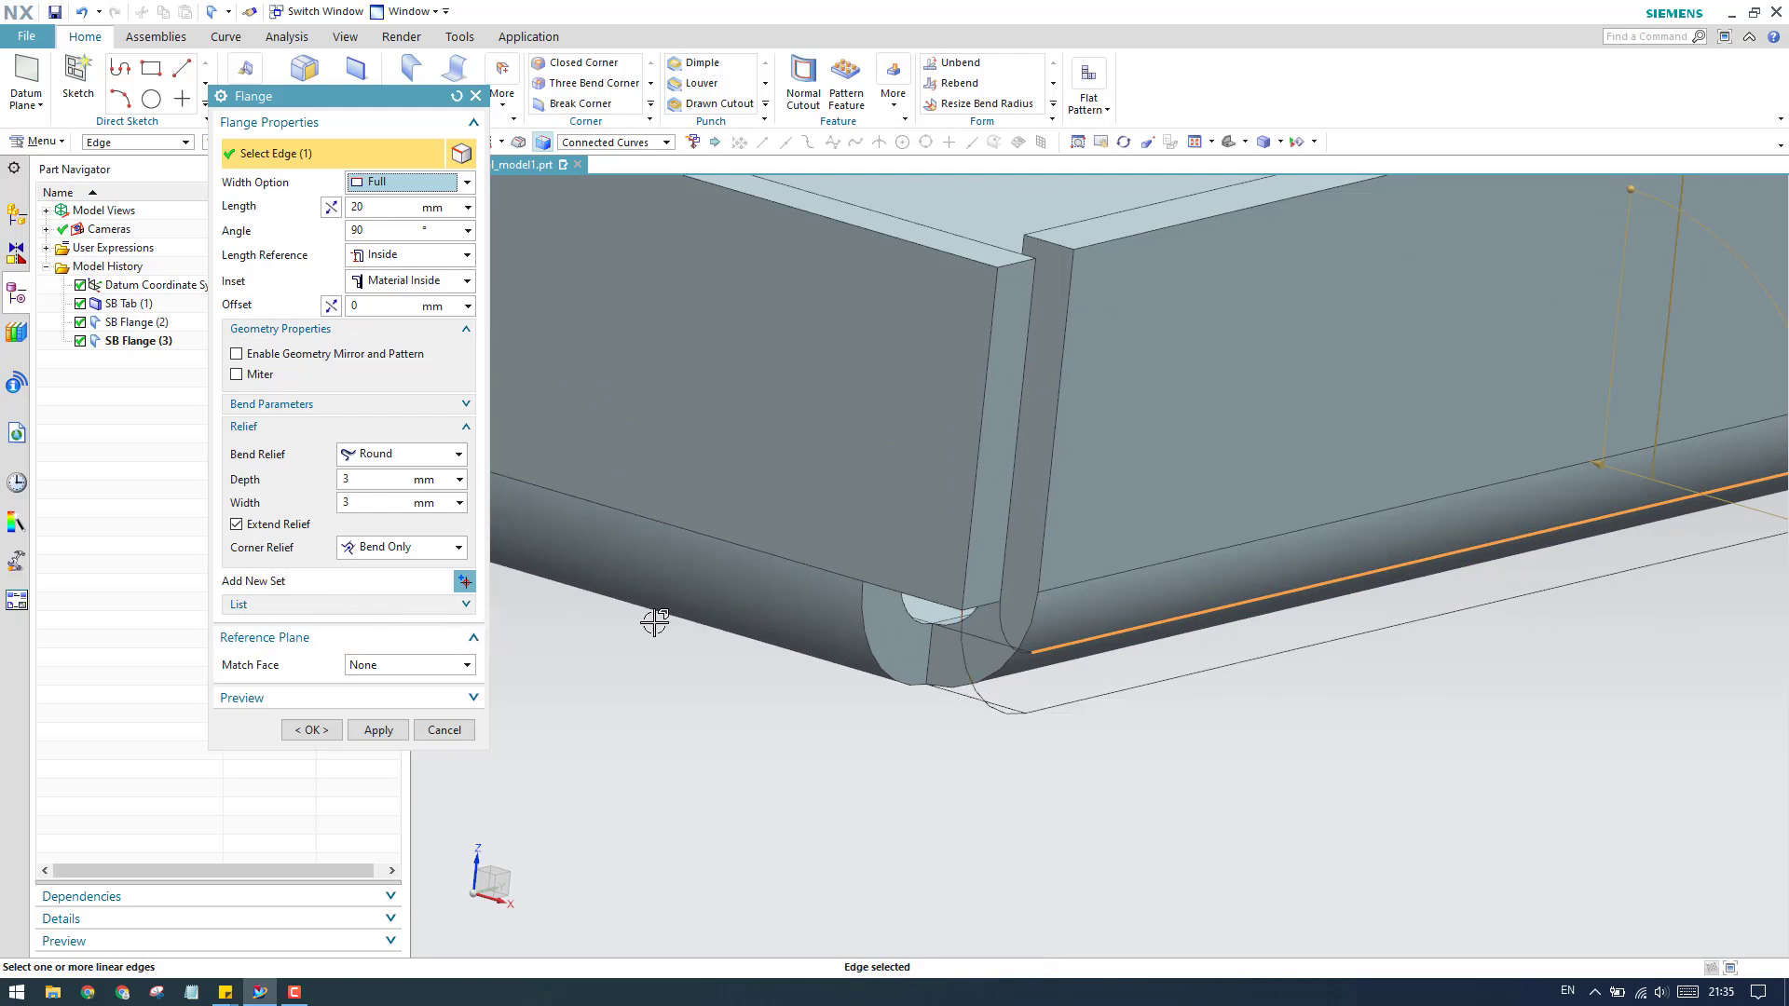
scroll(914, 639, up, 4)
middle_drag(922, 639, 876, 563)
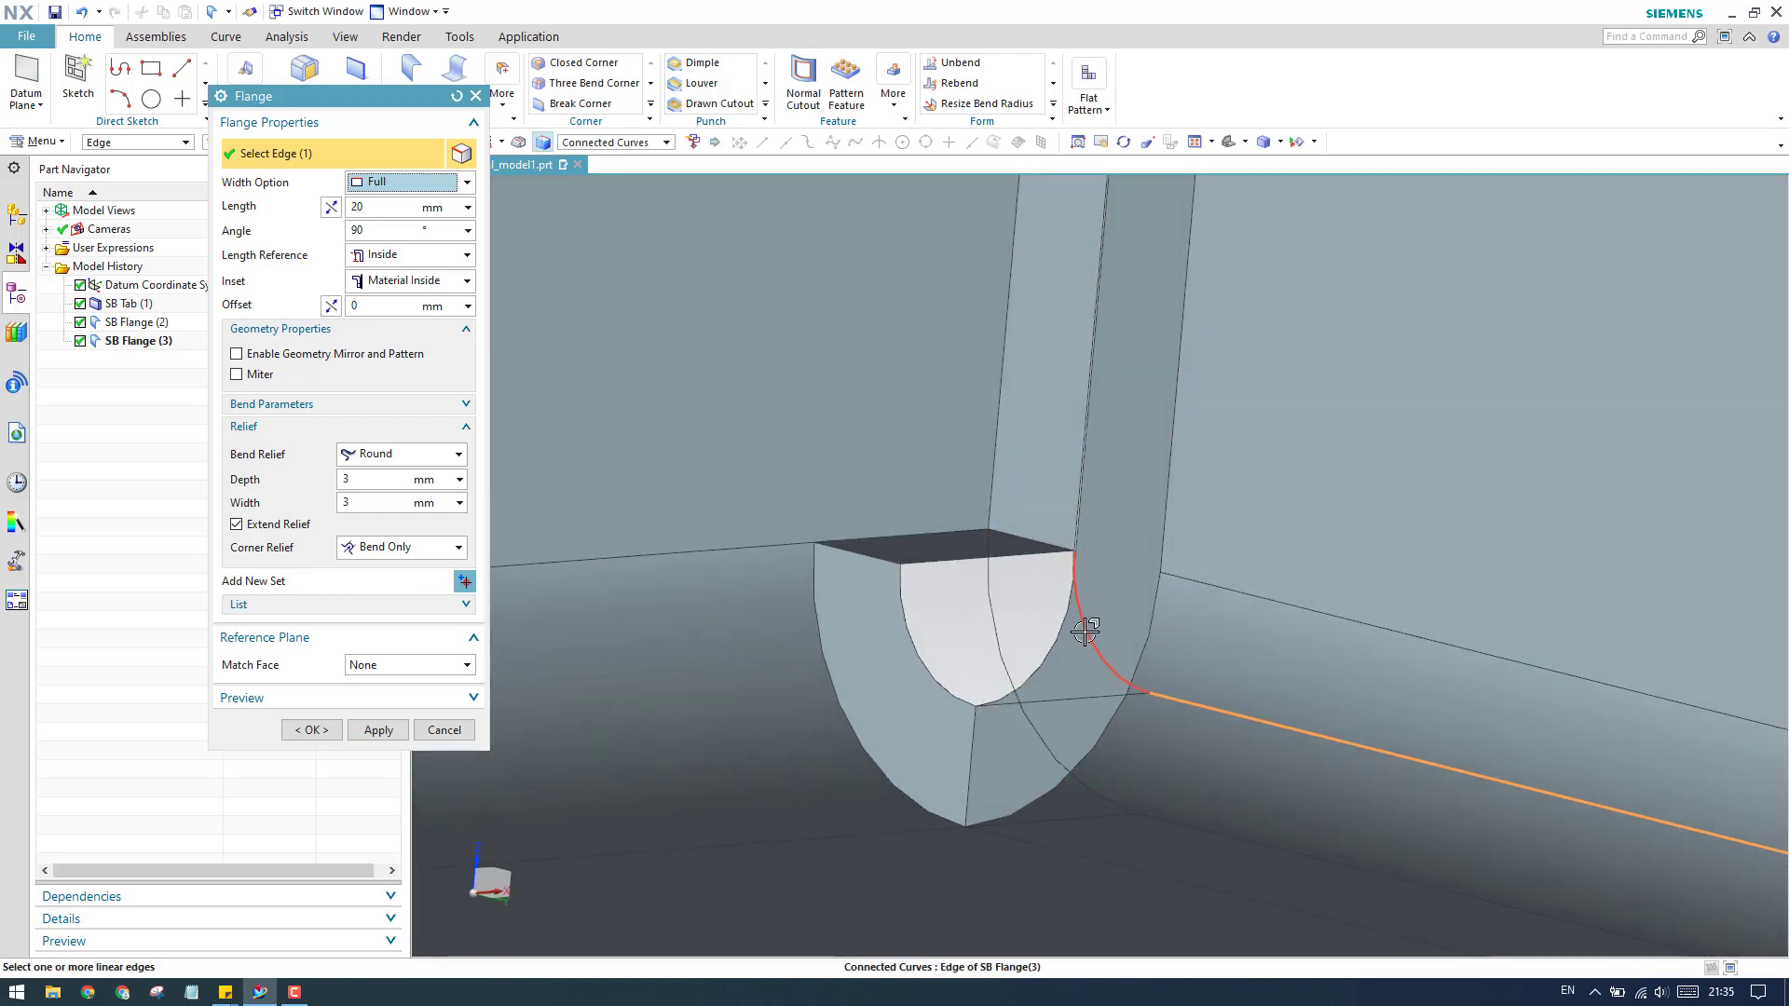
click(1100, 661)
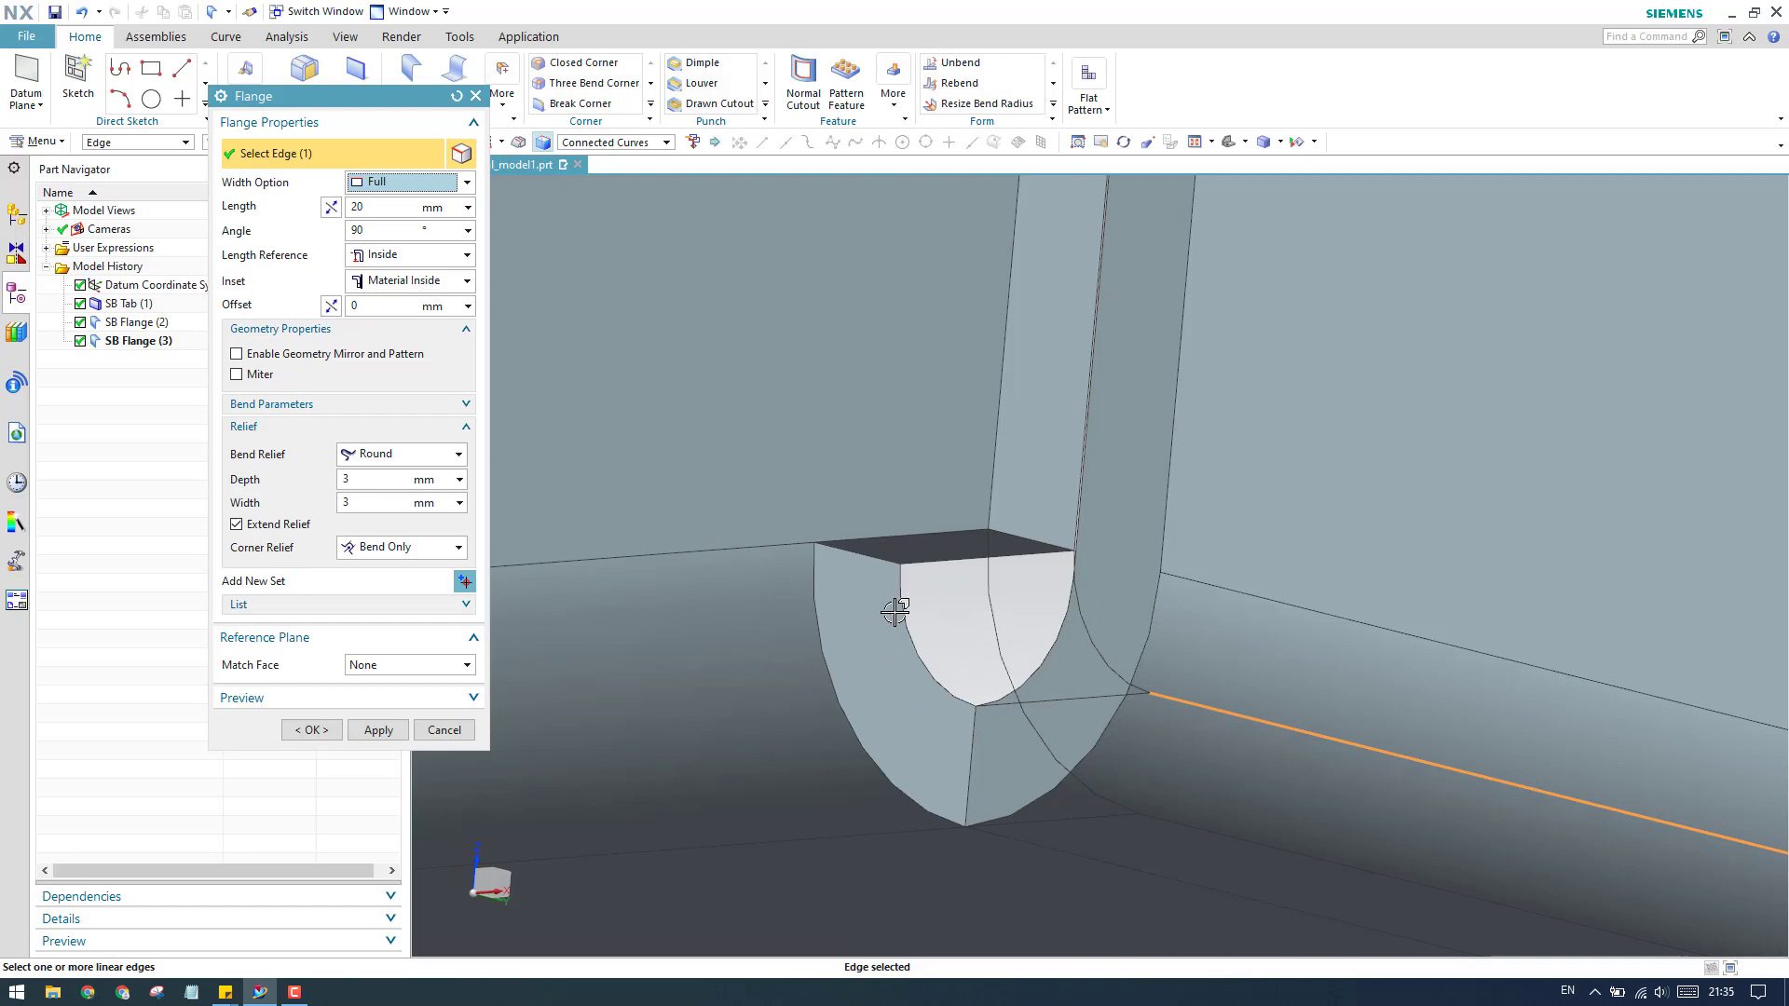
scroll(894, 612, down, 3)
scroll(922, 596, up, 3)
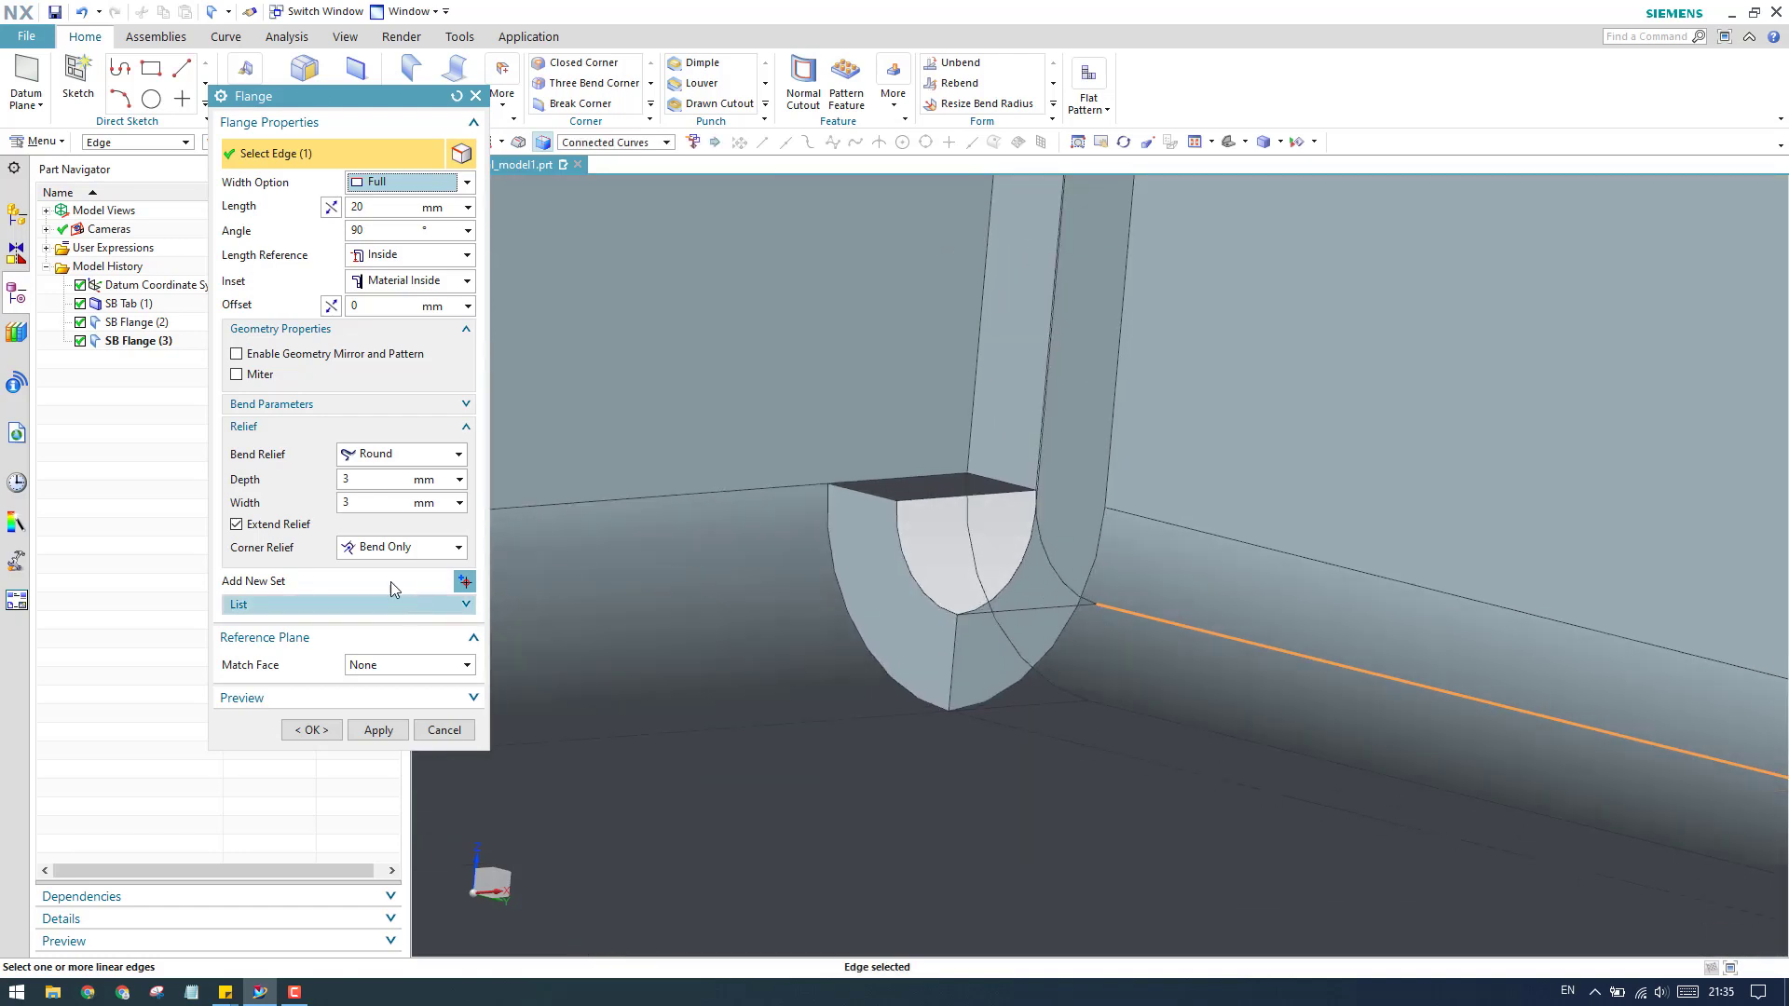
Step: Try the Bend/Face corner relief on the new flange, and change the corner relief to Bend/Face Chain
click(389, 550)
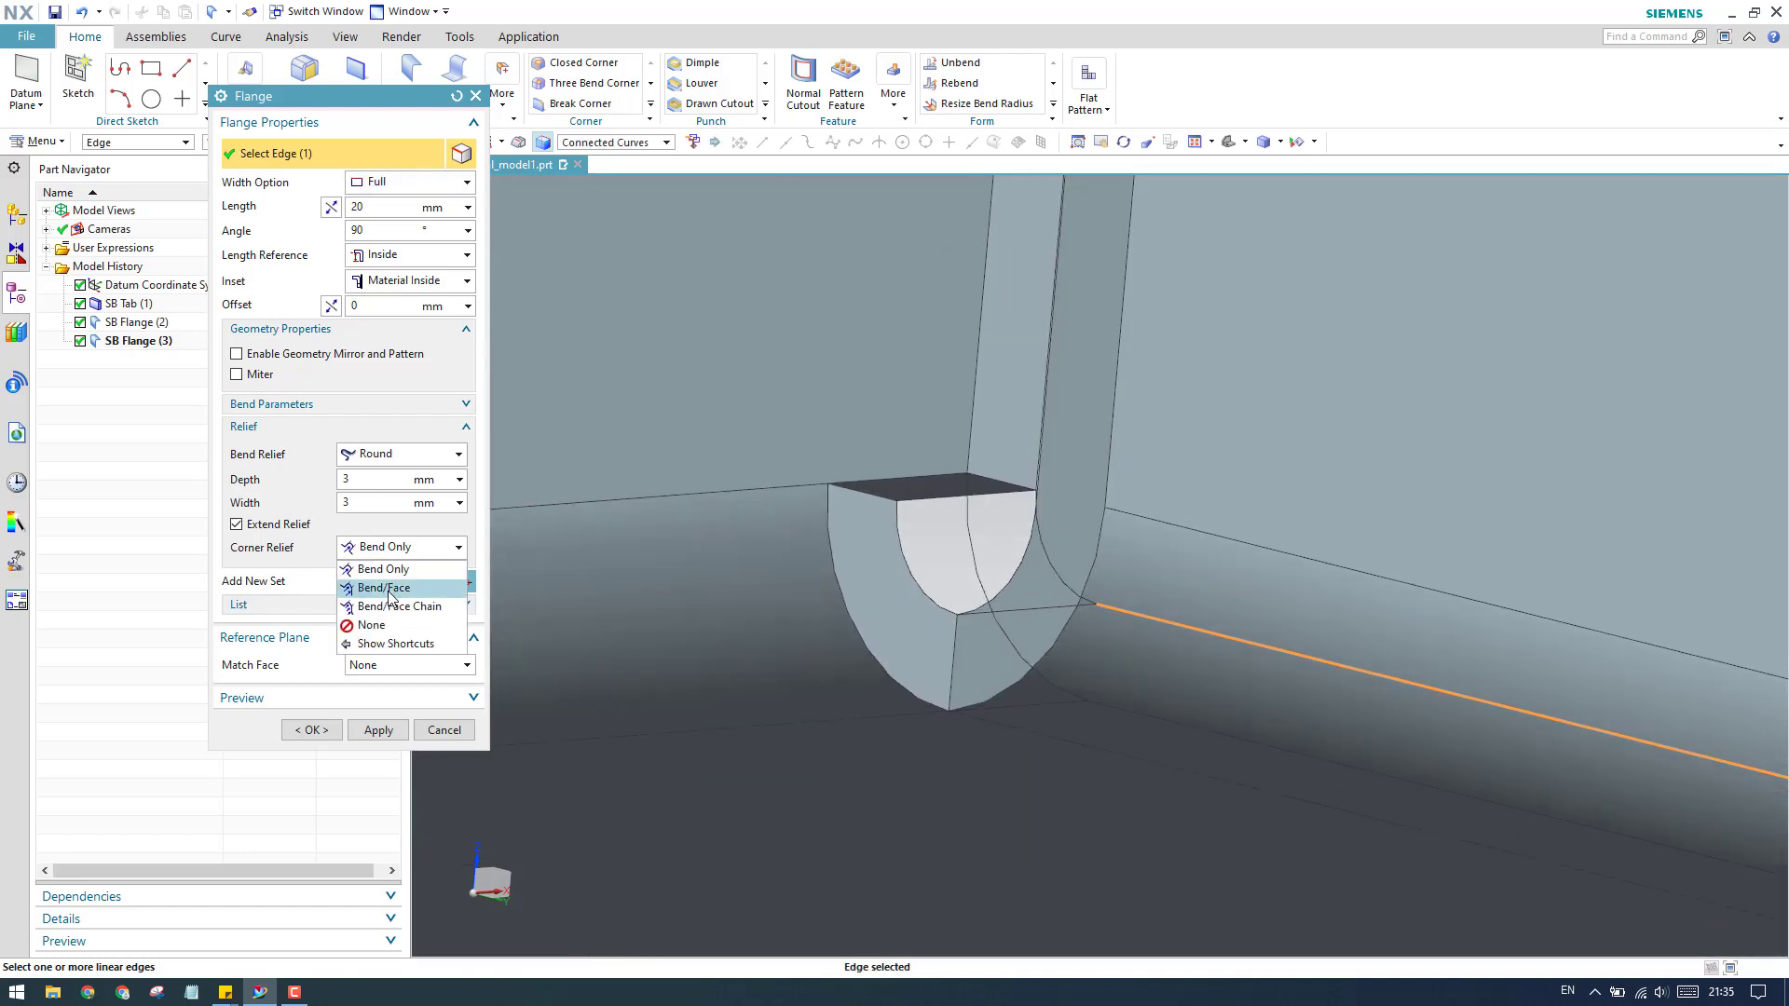
click(390, 589)
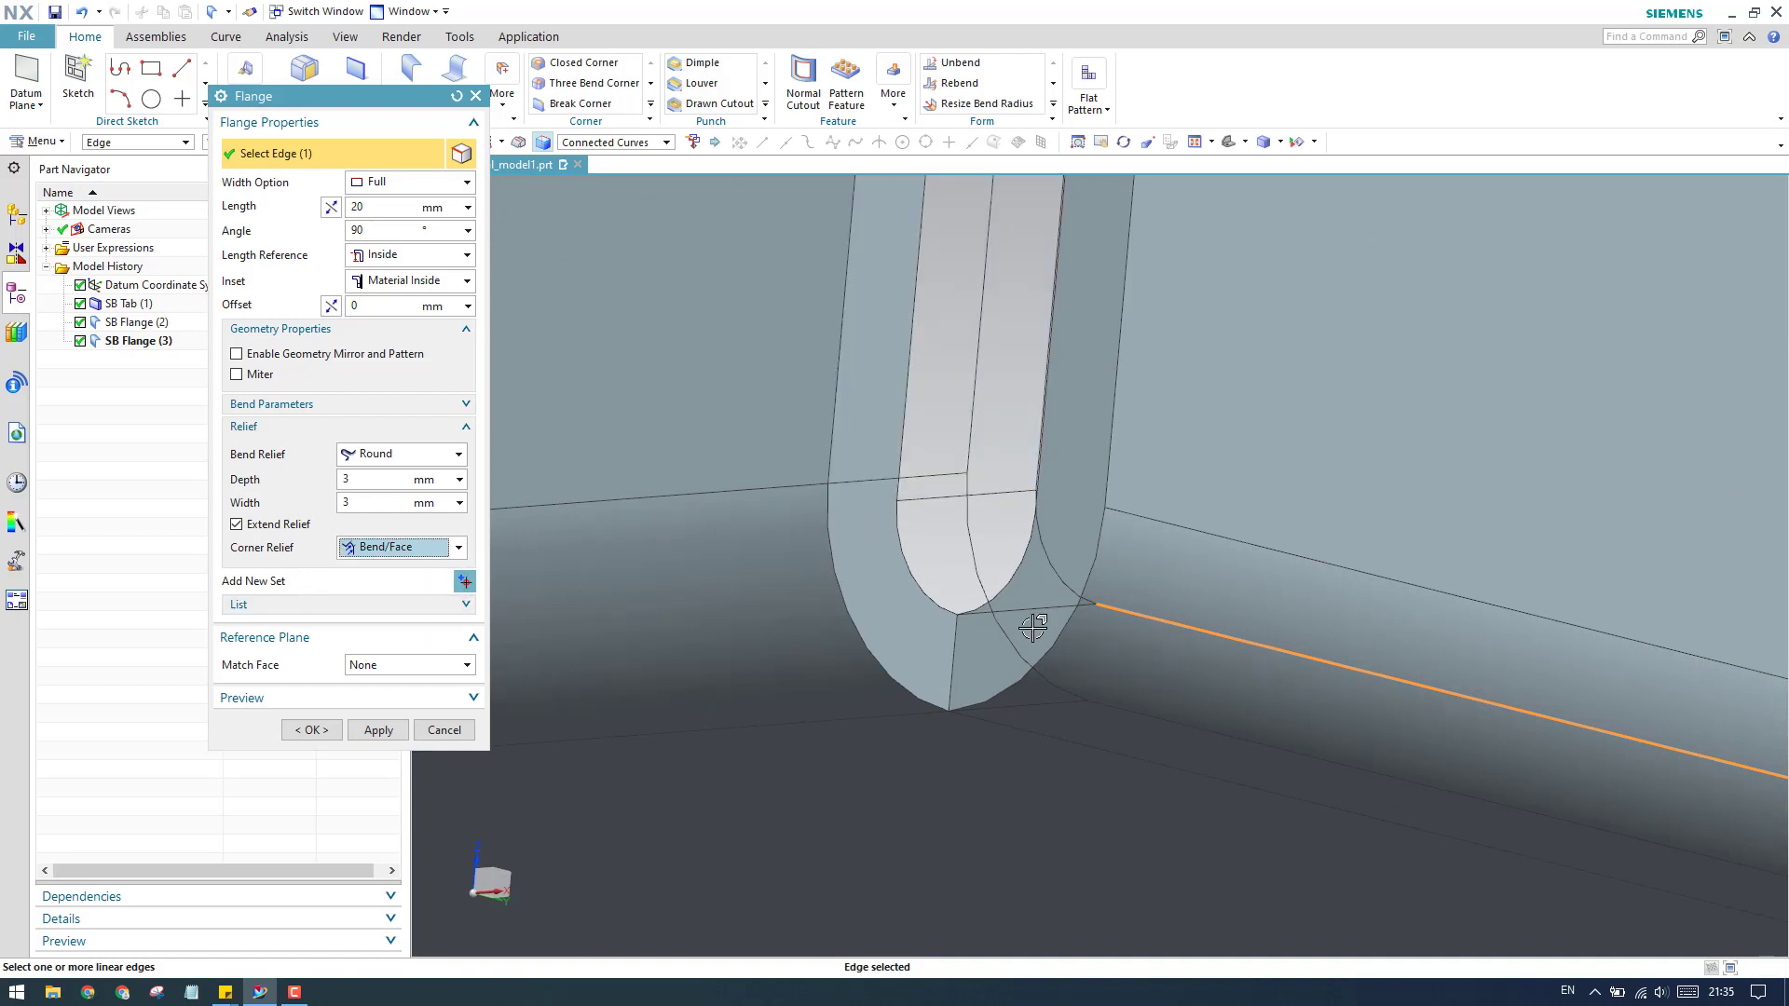
scroll(975, 591, down, 2)
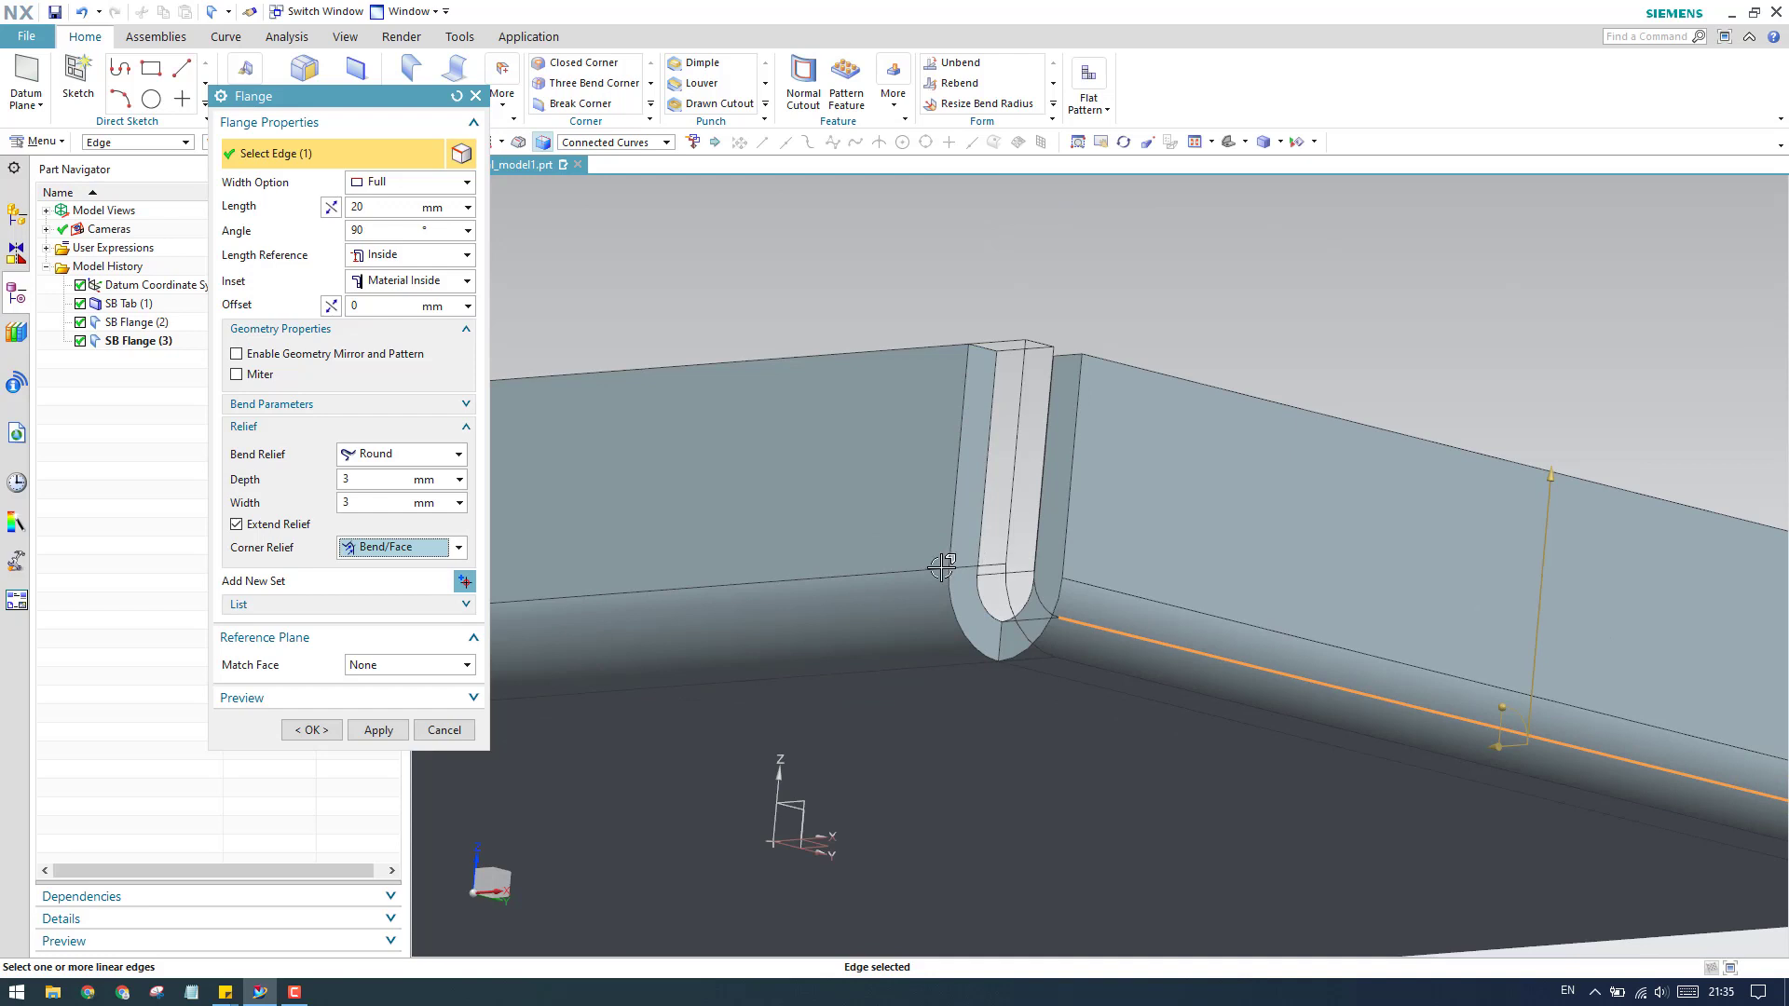
click(407, 555)
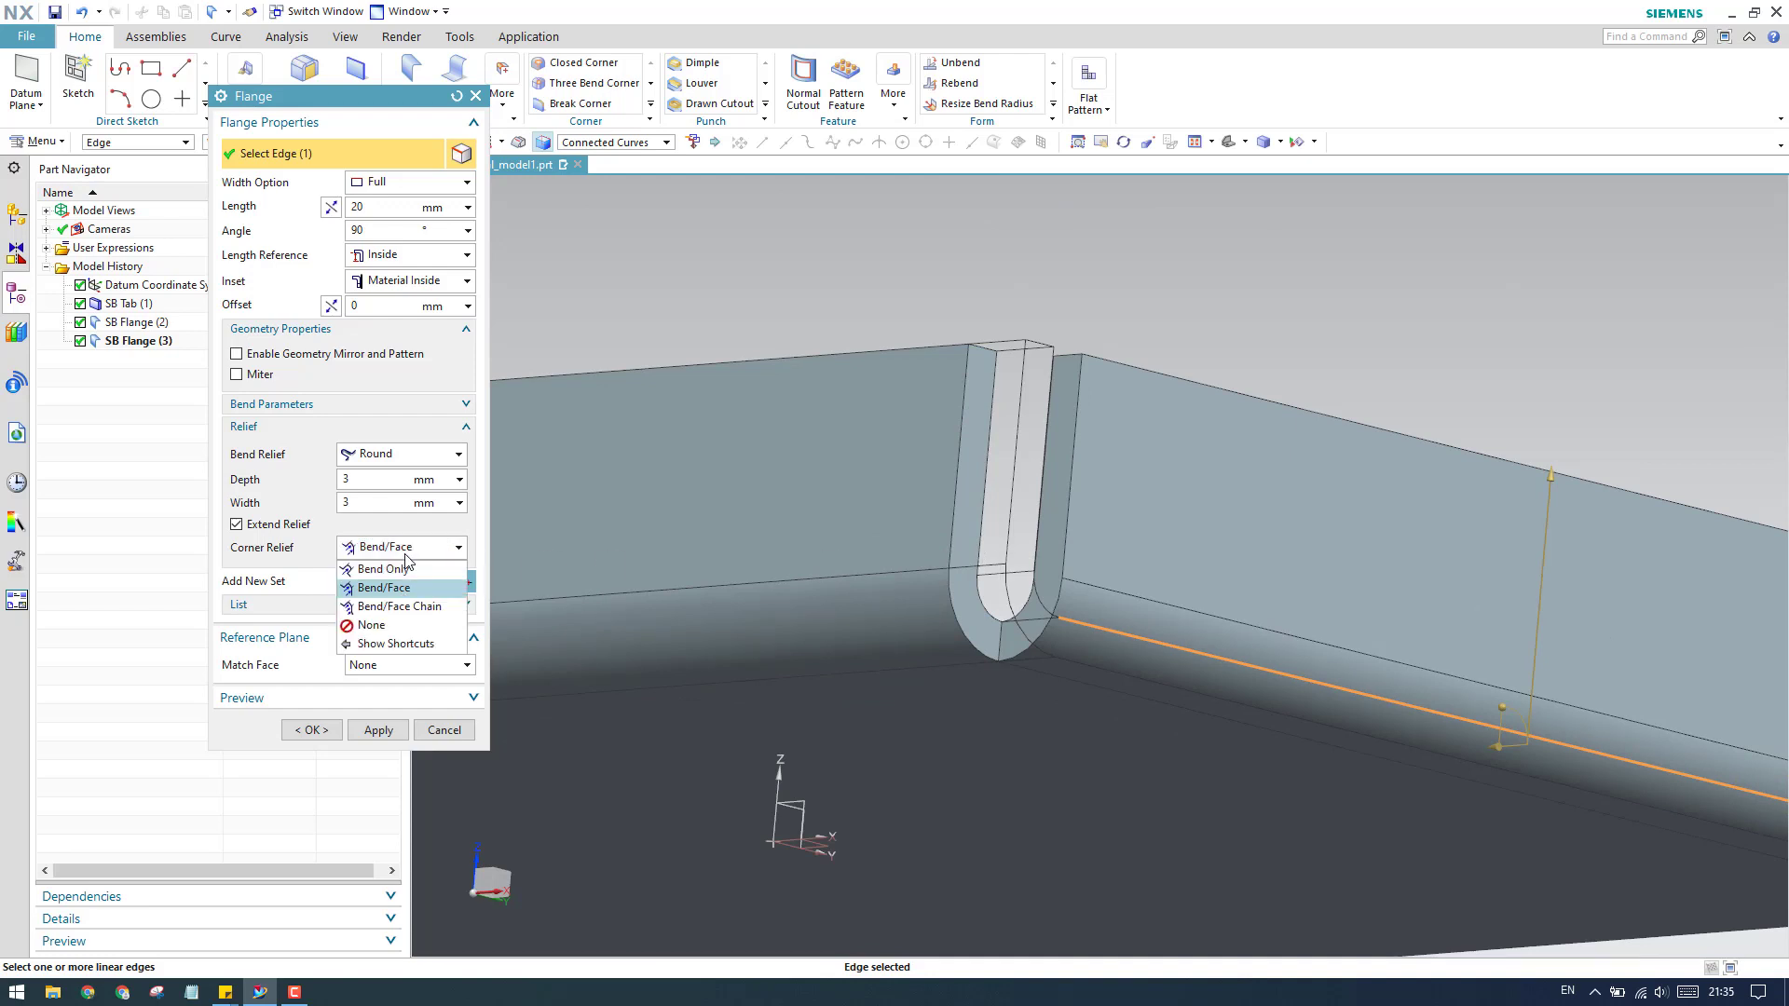
click(407, 608)
scroll(1007, 599, up, 2)
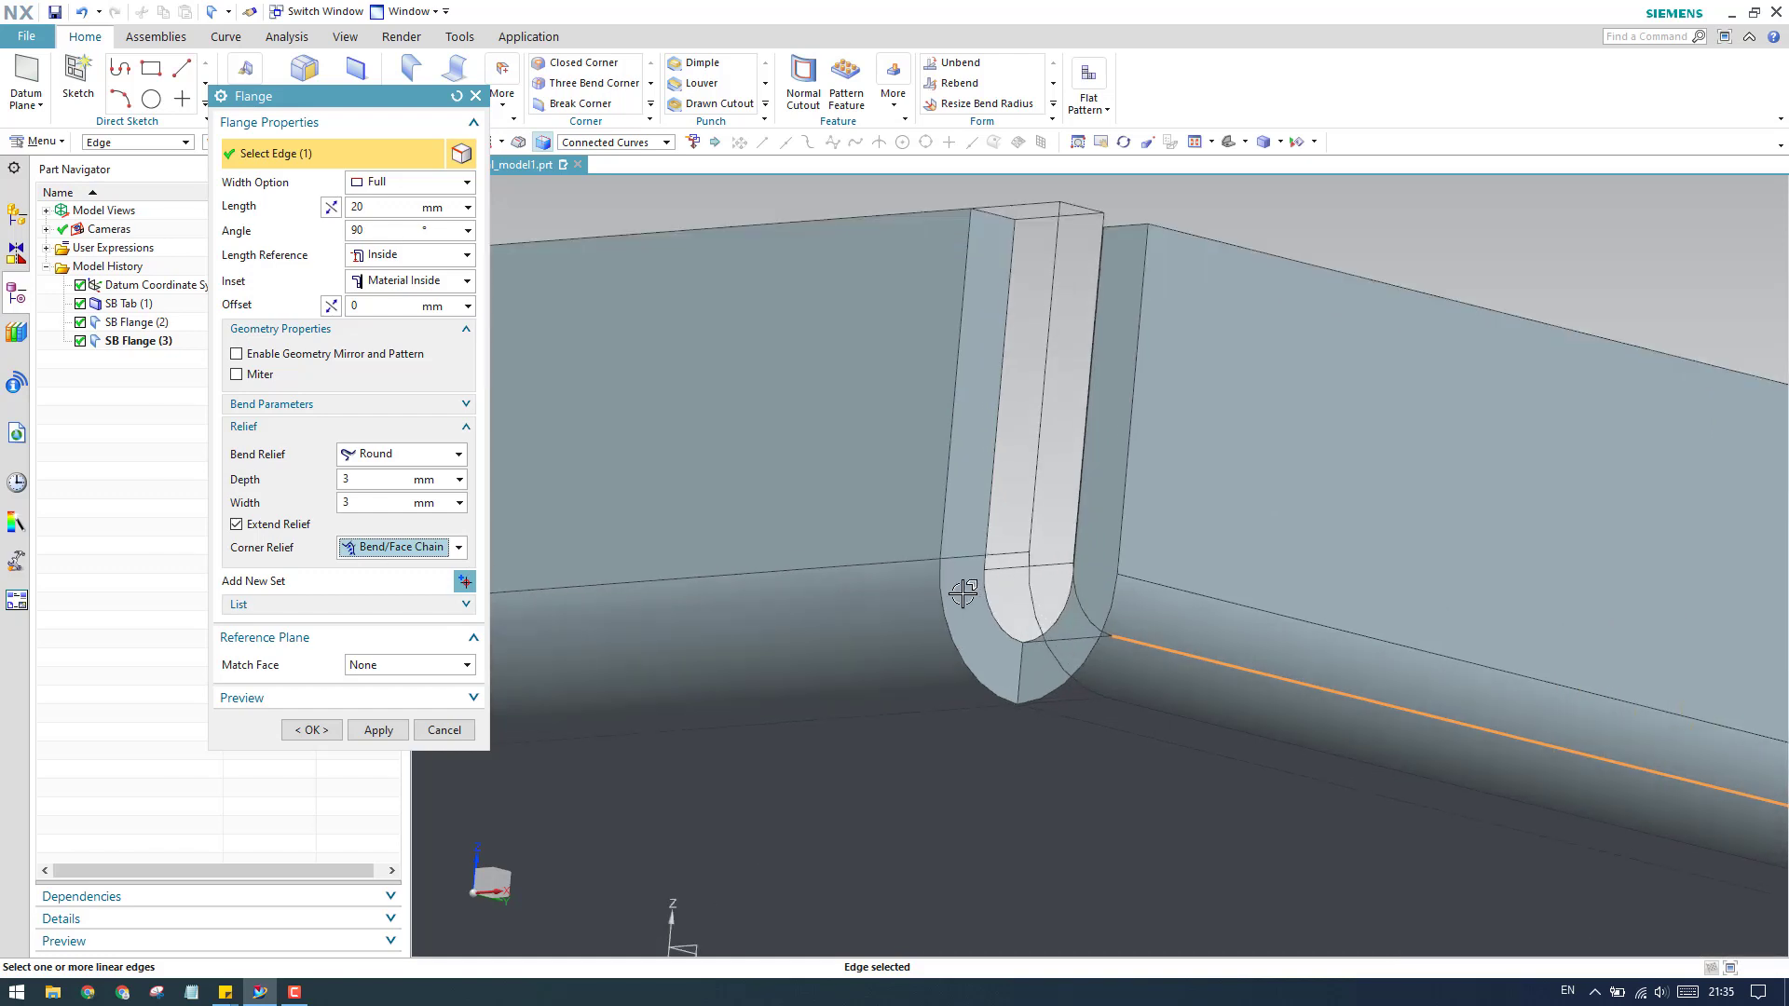
Step: Examine the Bend/Face Chain corner relief between the two adjacent flanges and create the new flange with it
scroll(996, 418, down, 2)
middle_drag(996, 430, 1099, 388)
scroll(1098, 388, down, 2)
scroll(990, 532, up, 4)
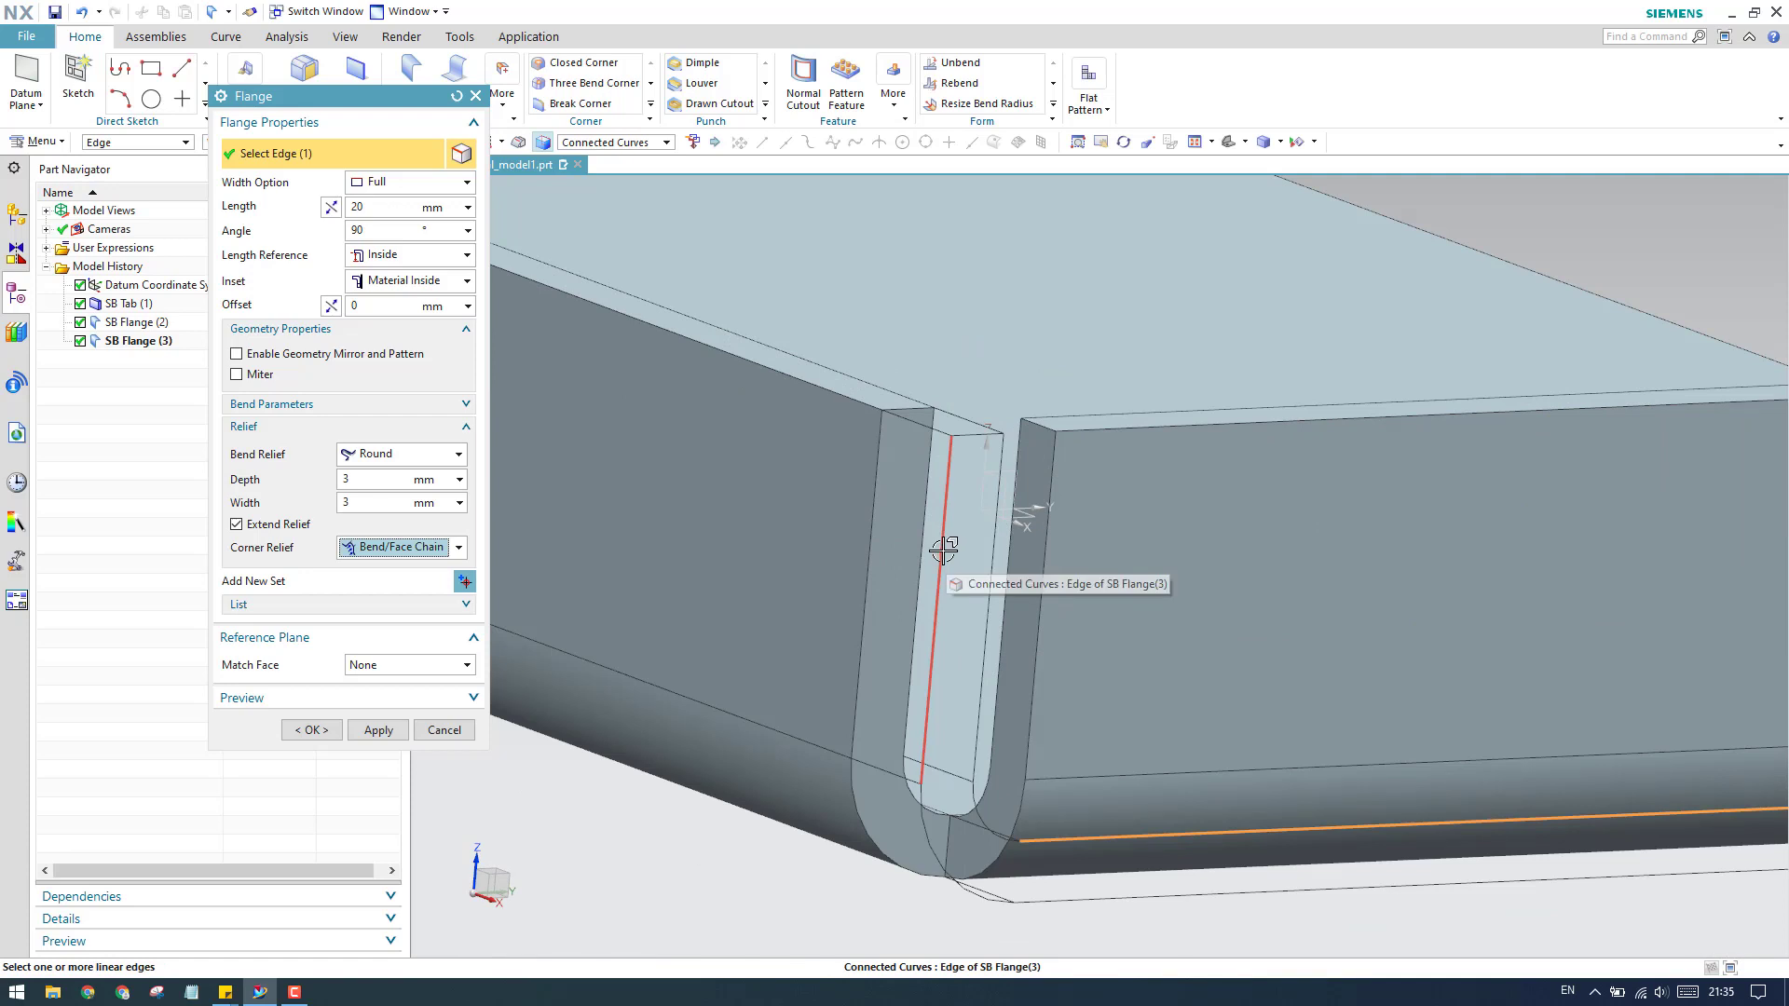
click(312, 729)
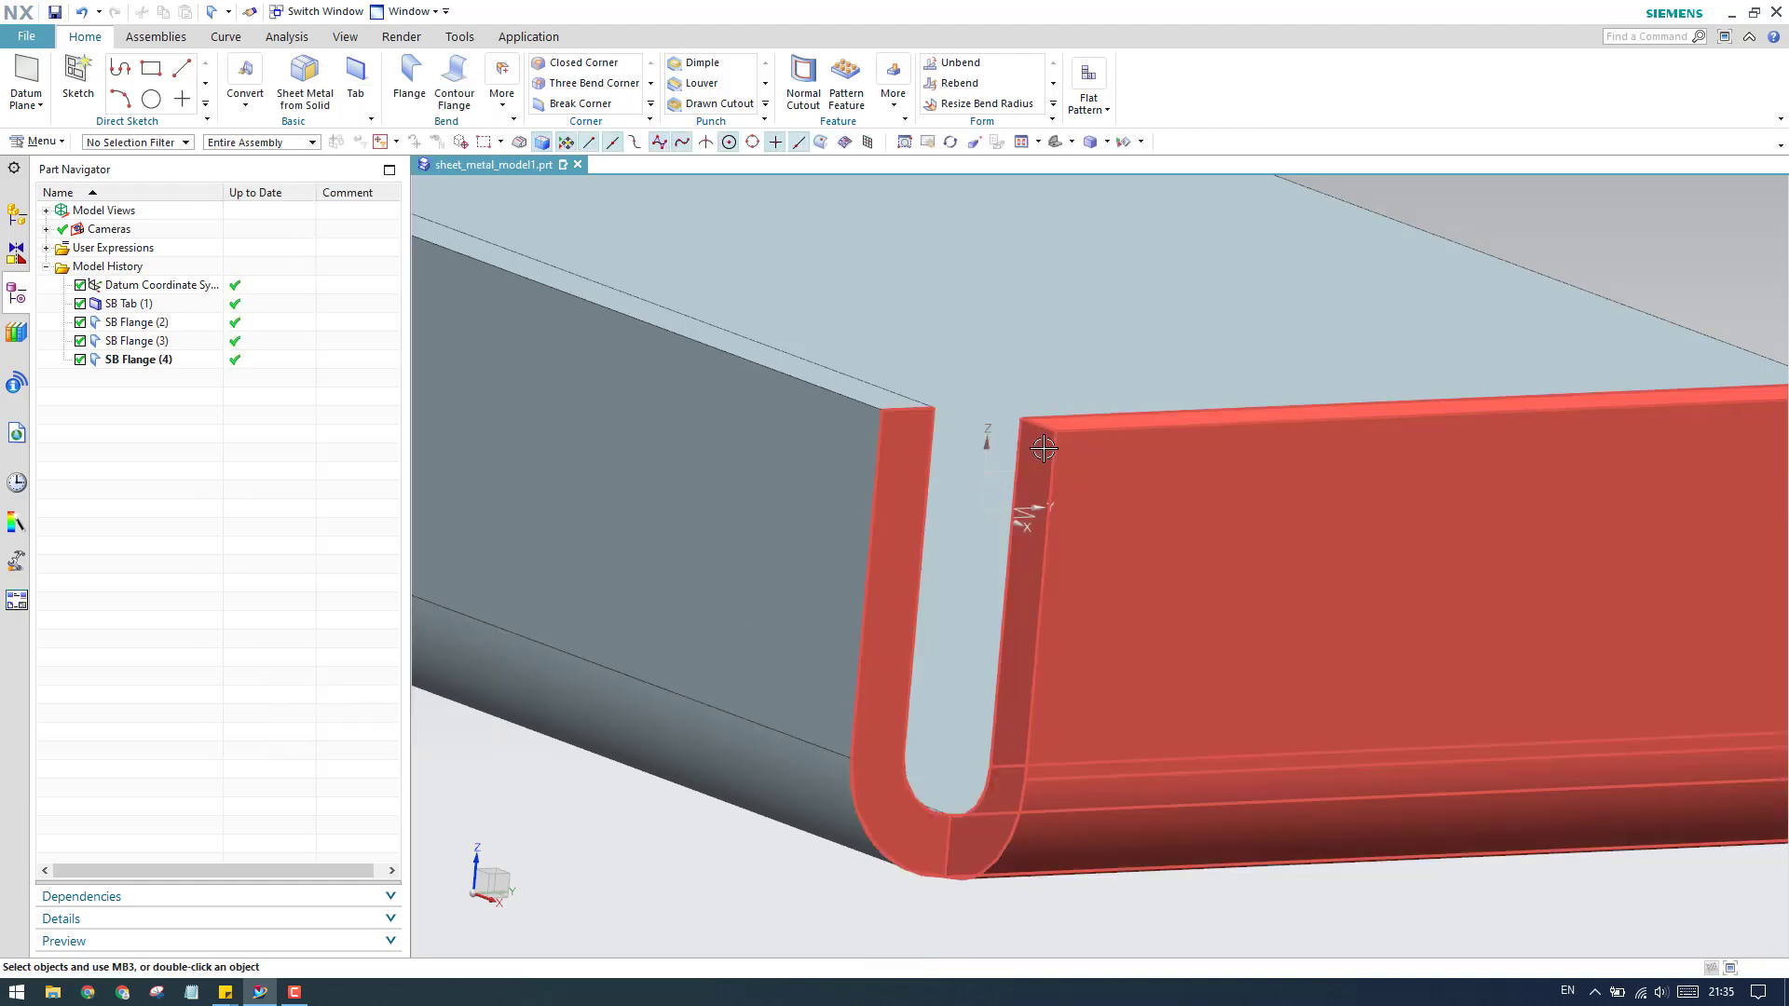
middle_drag(982, 444, 1043, 450)
scroll(1043, 449, down, 3)
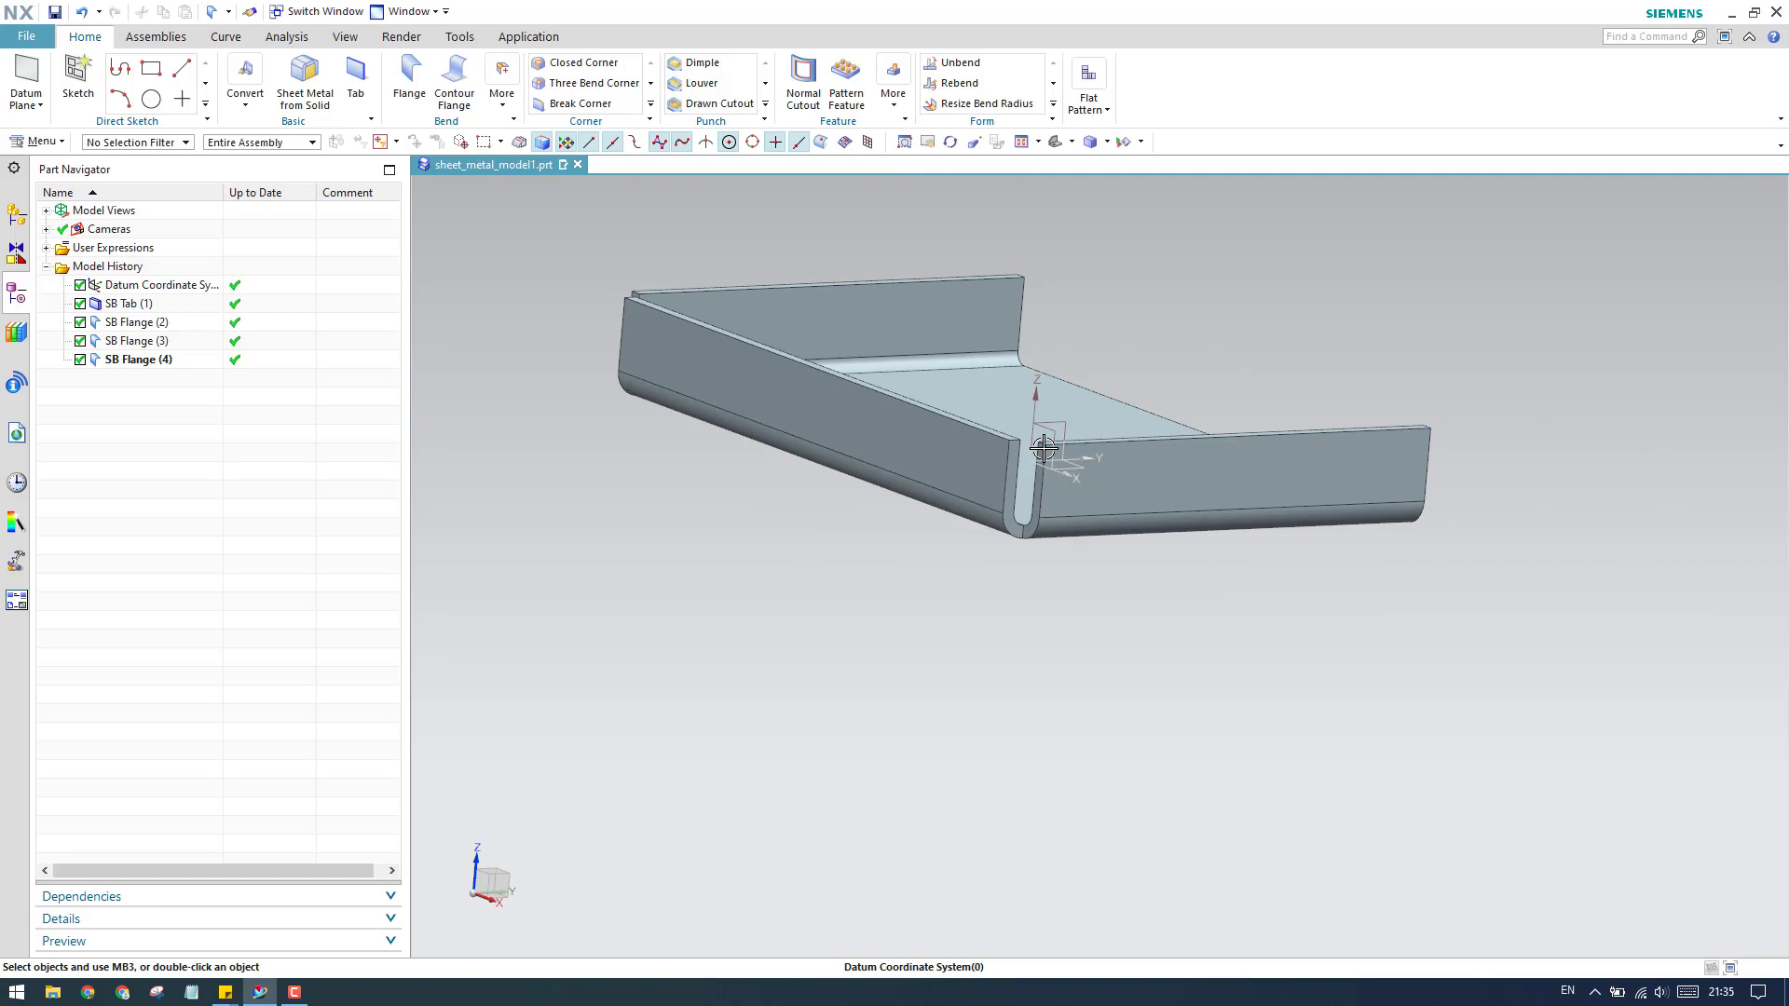
Step: Undo the last two flanges and delete the remaining flange from the base tab
key(ctrl+z)
key(ctrl+z)
middle_drag(847, 515, 891, 563)
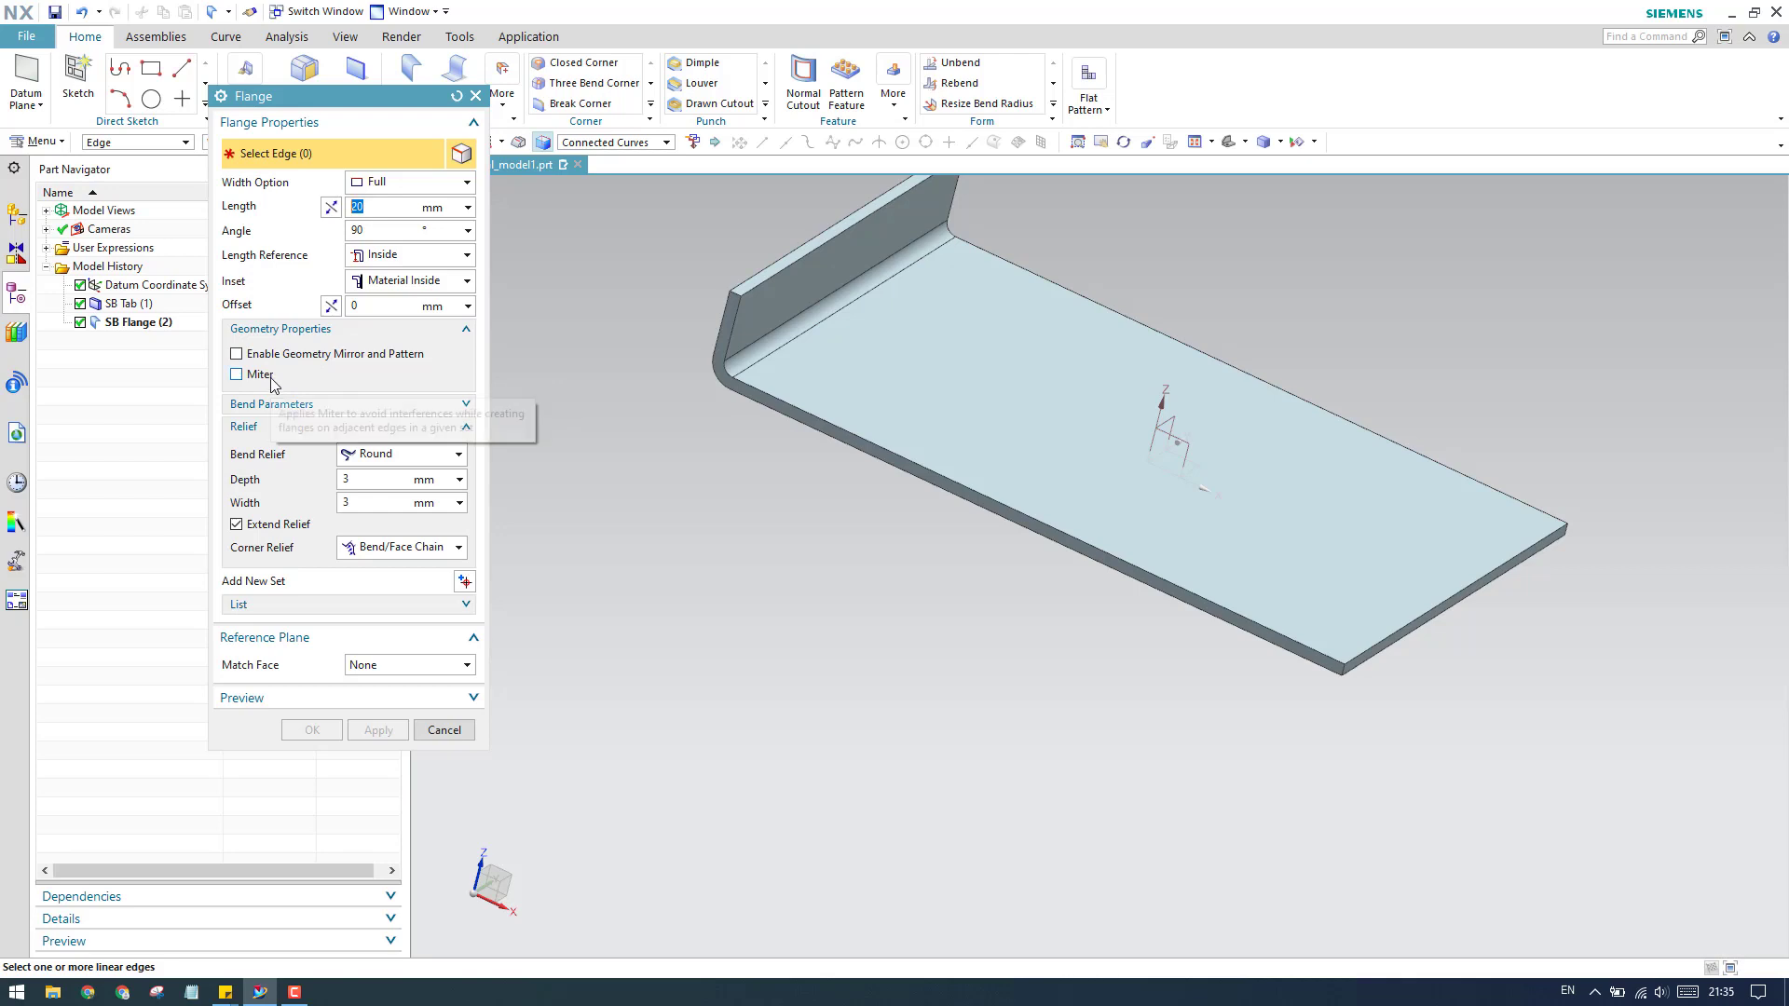
click(442, 734)
middle_drag(787, 423, 764, 466)
right_click(141, 338)
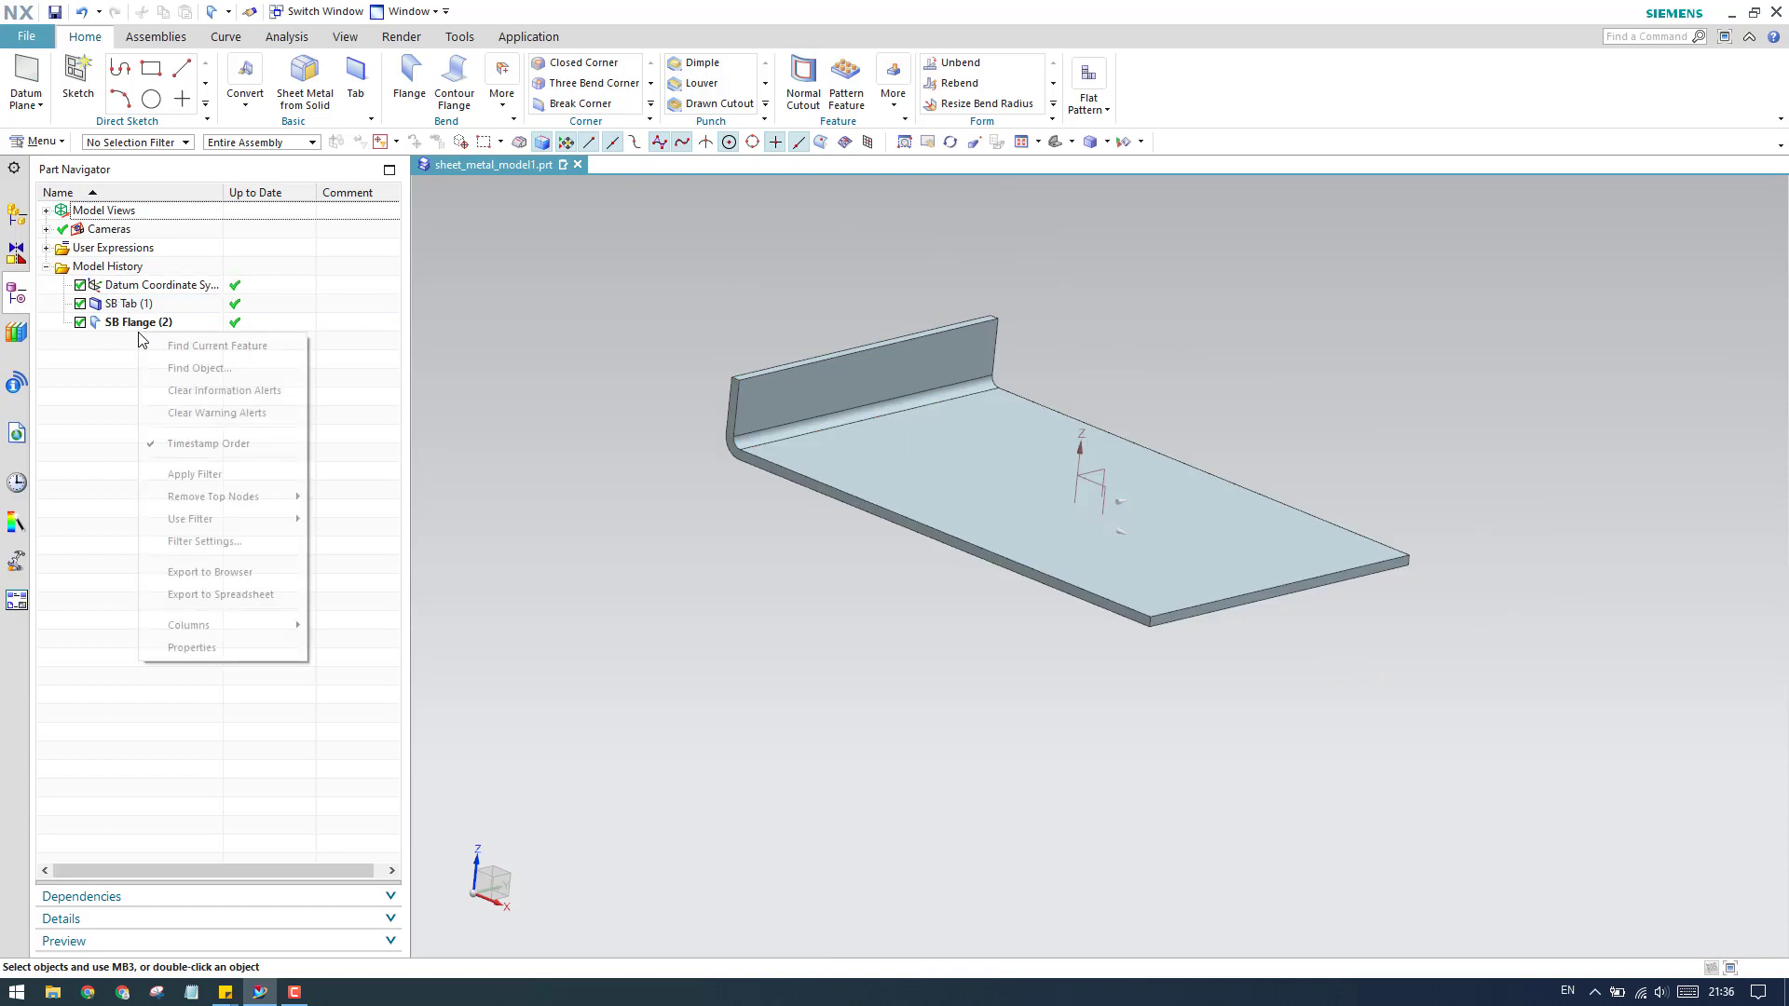
right_click(138, 321)
click(294, 305)
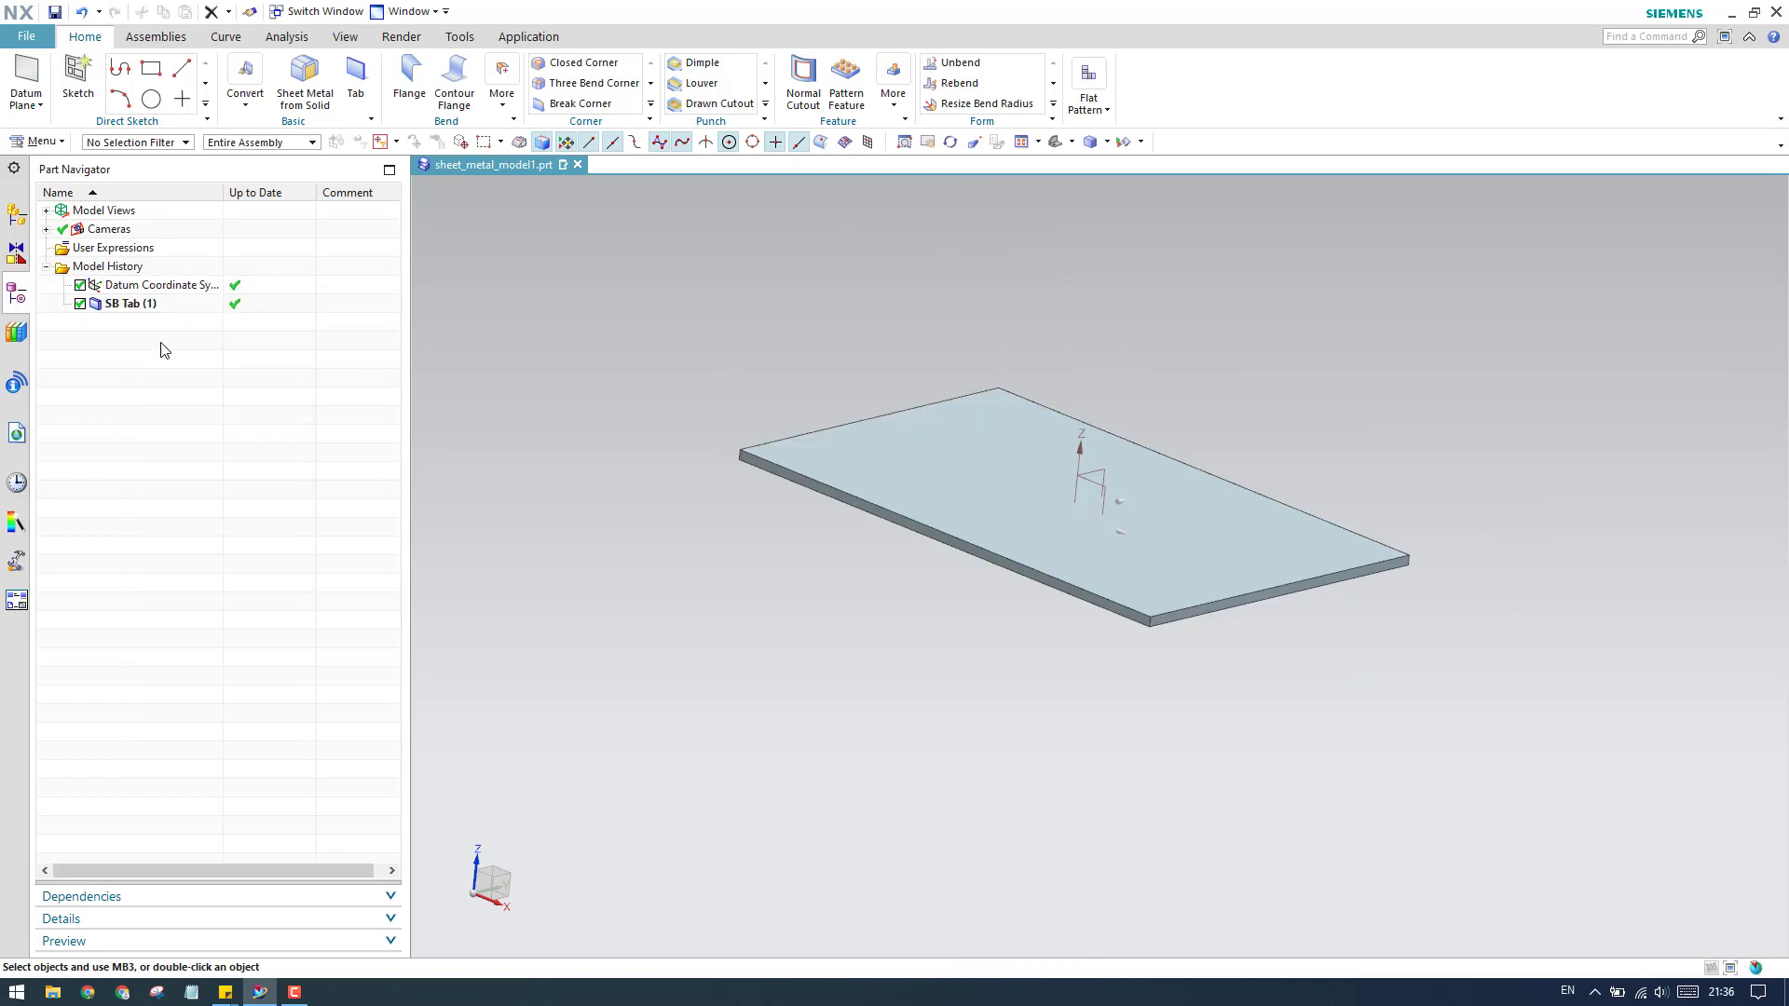
Step: Edit the base tab's section sketch and draw a two-point rectangle starting on its upper edge, between the centre and the upper-left corner
double_click(132, 305)
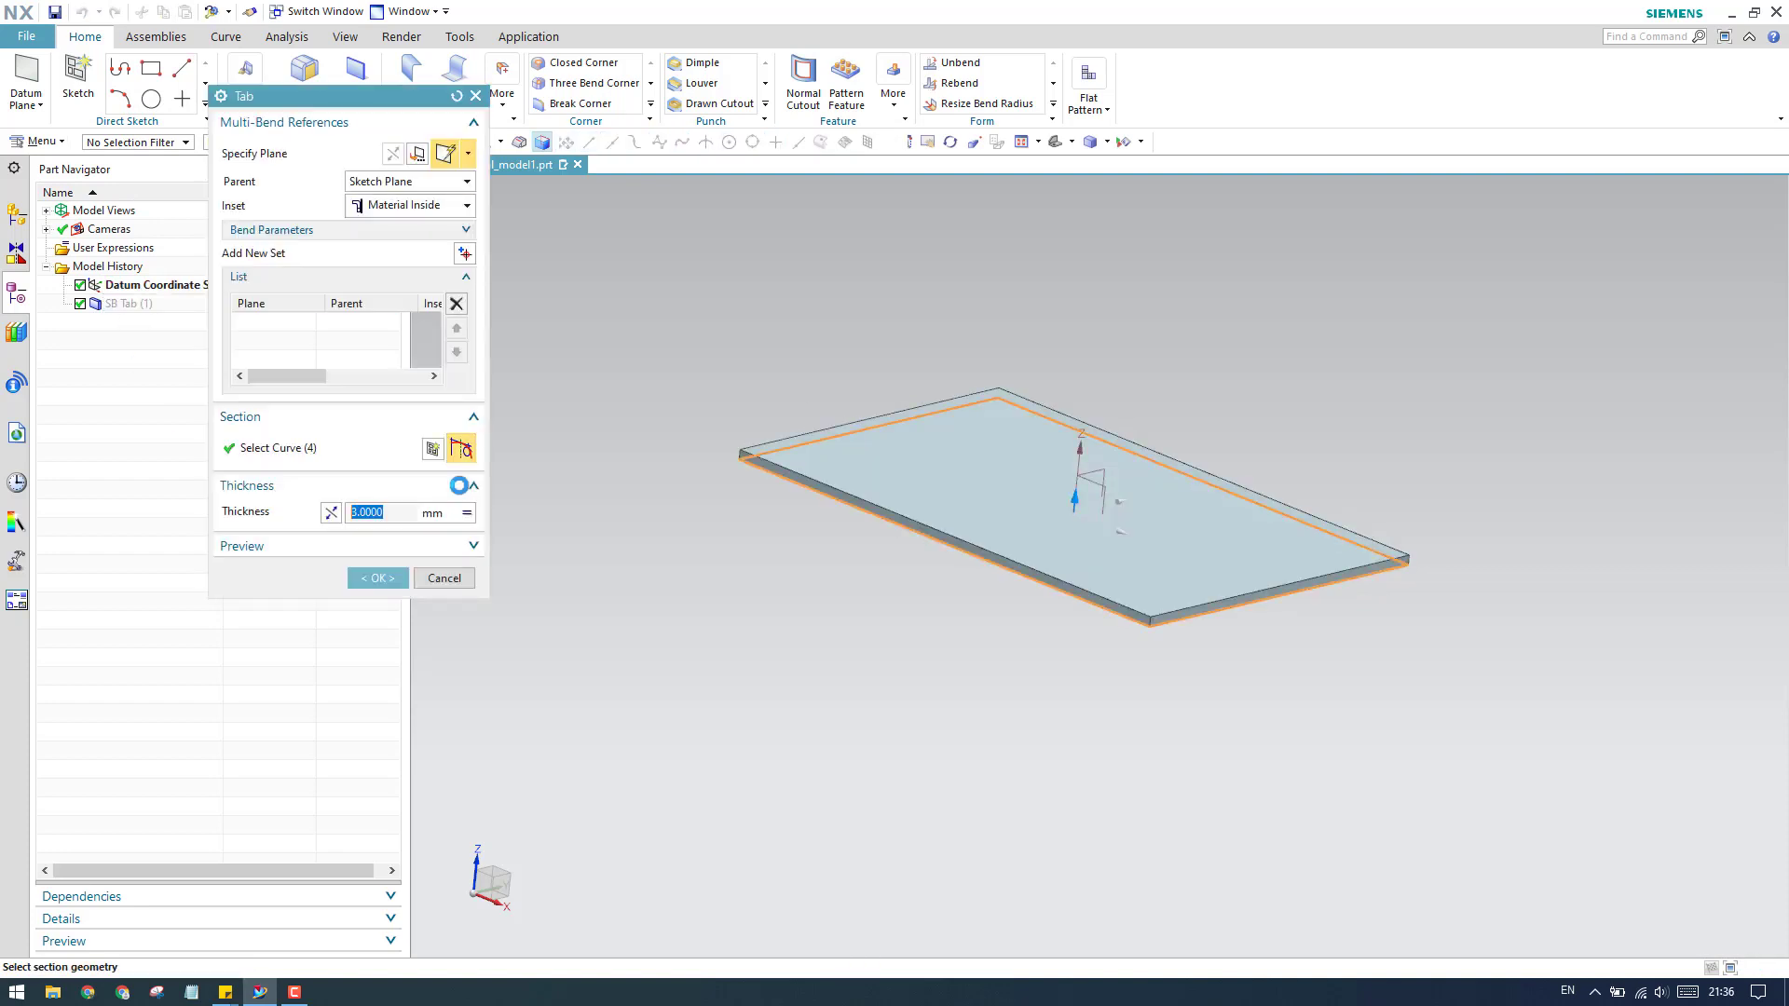
click(432, 450)
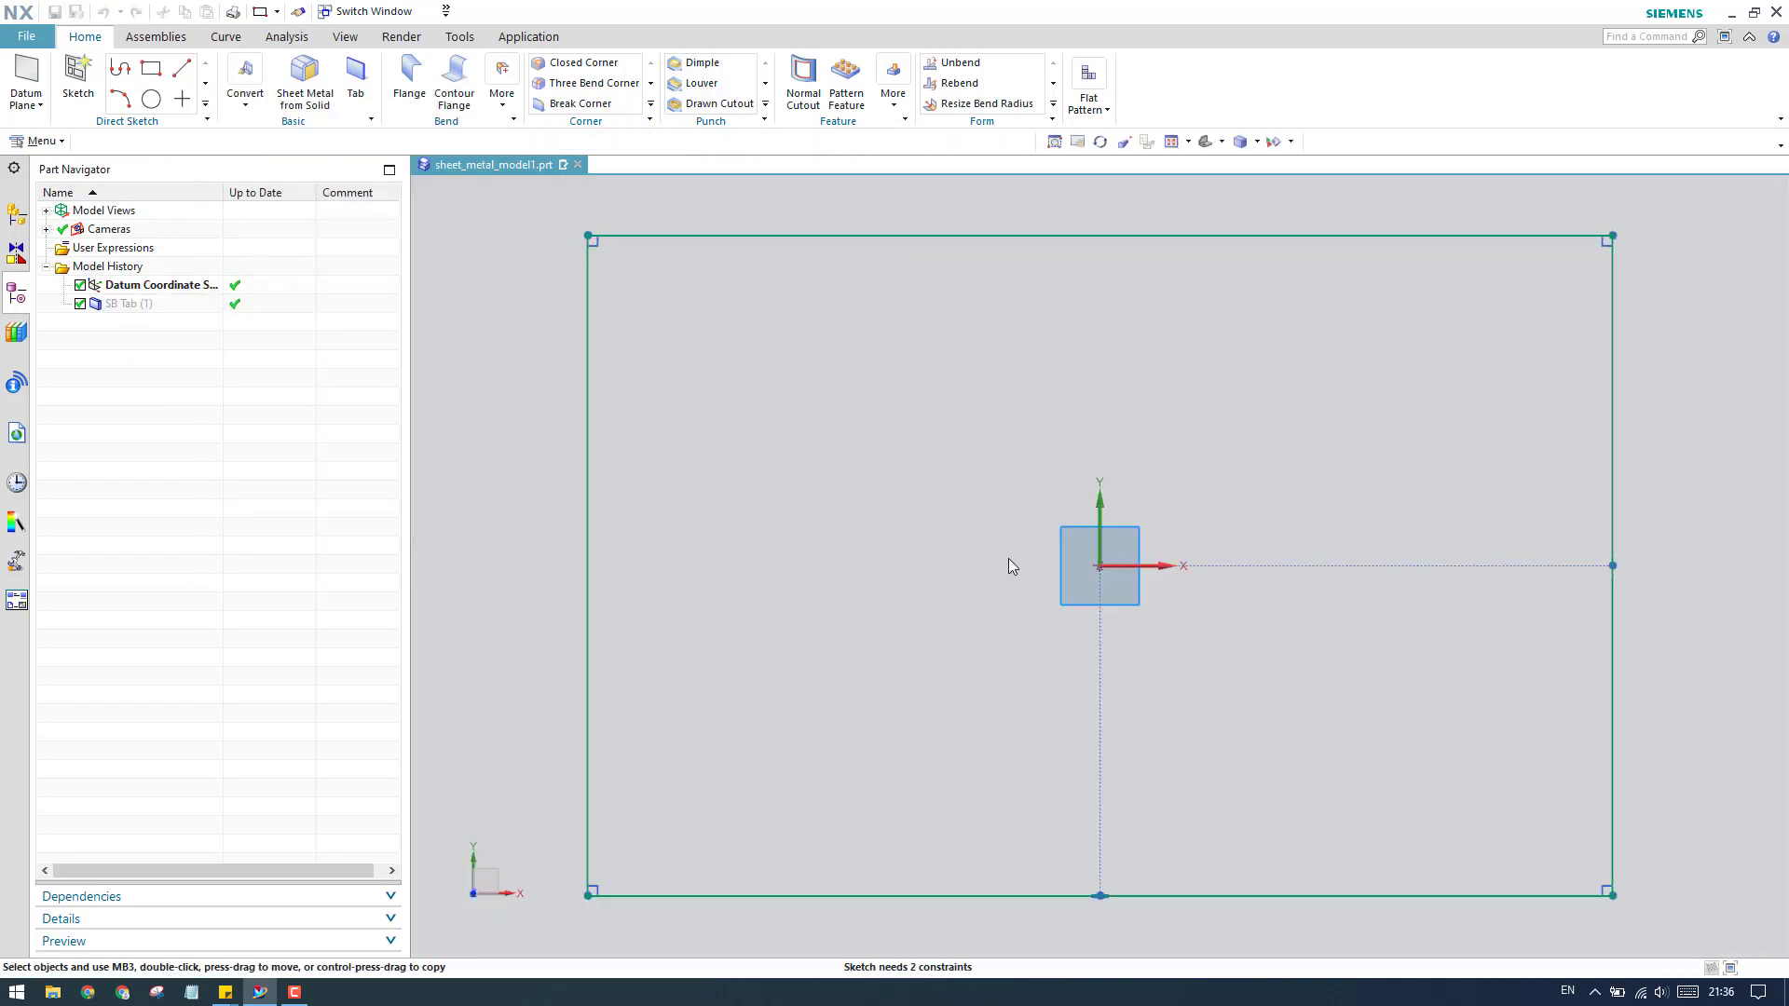
click(274, 70)
scroll(880, 519, up, 3)
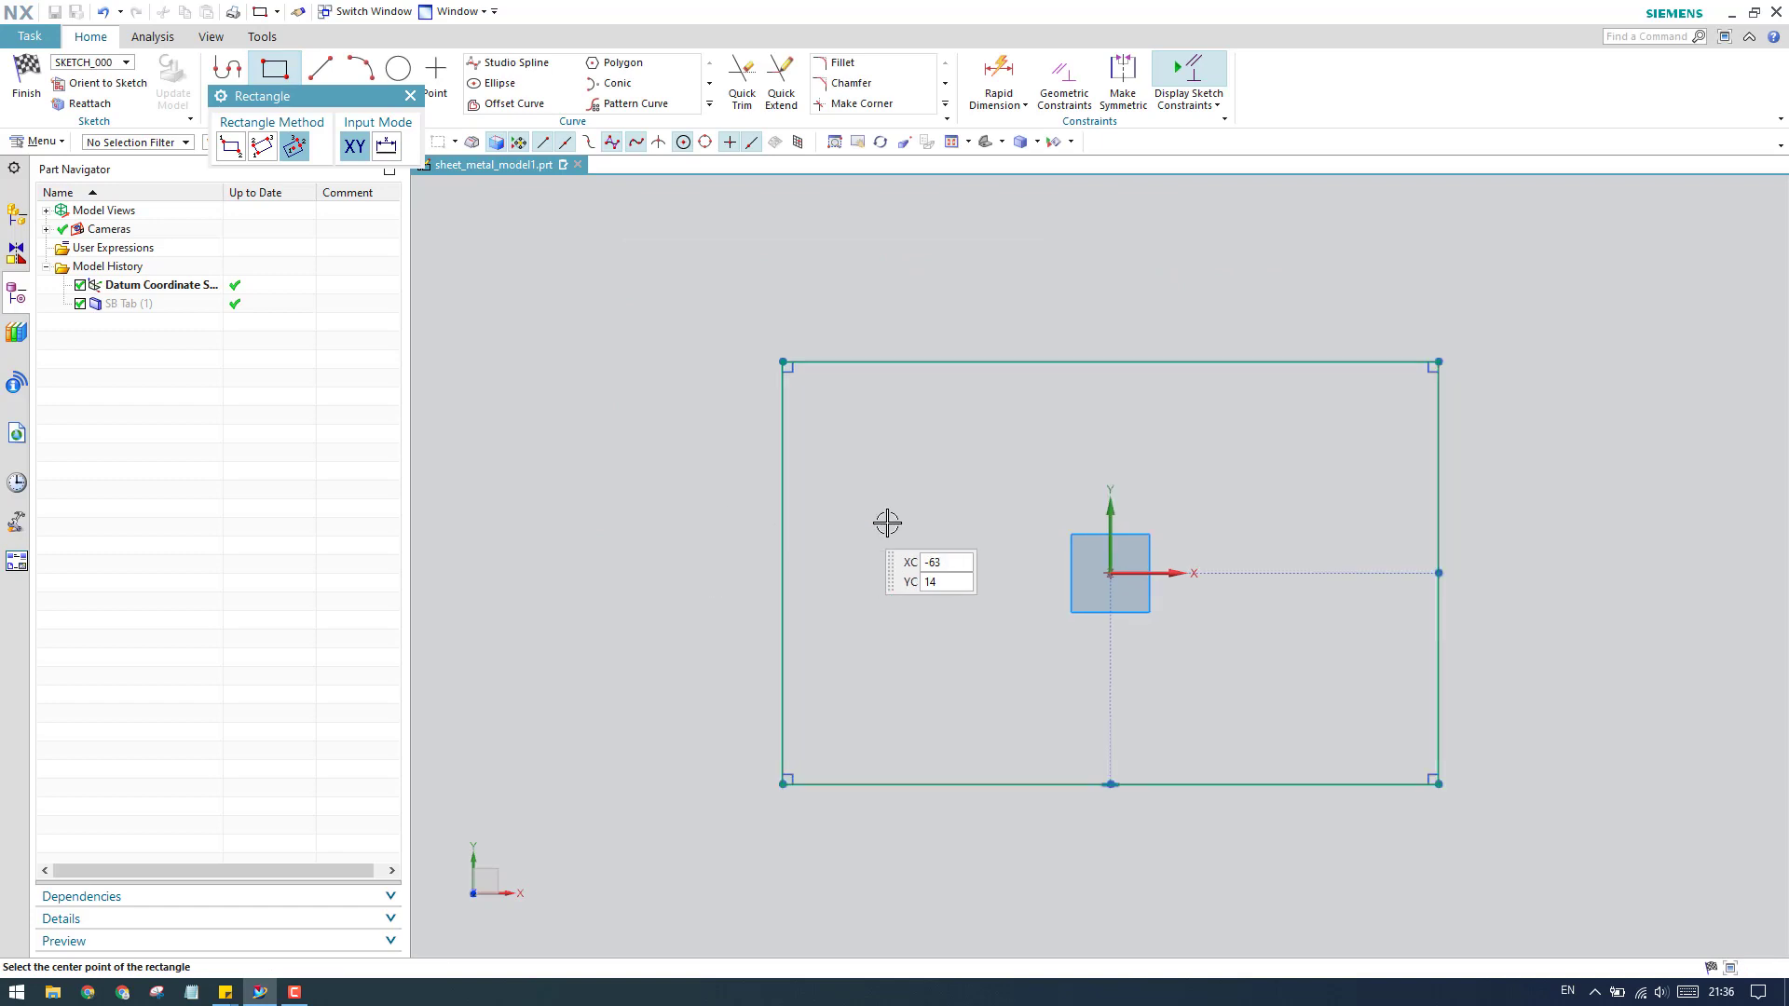
click(873, 271)
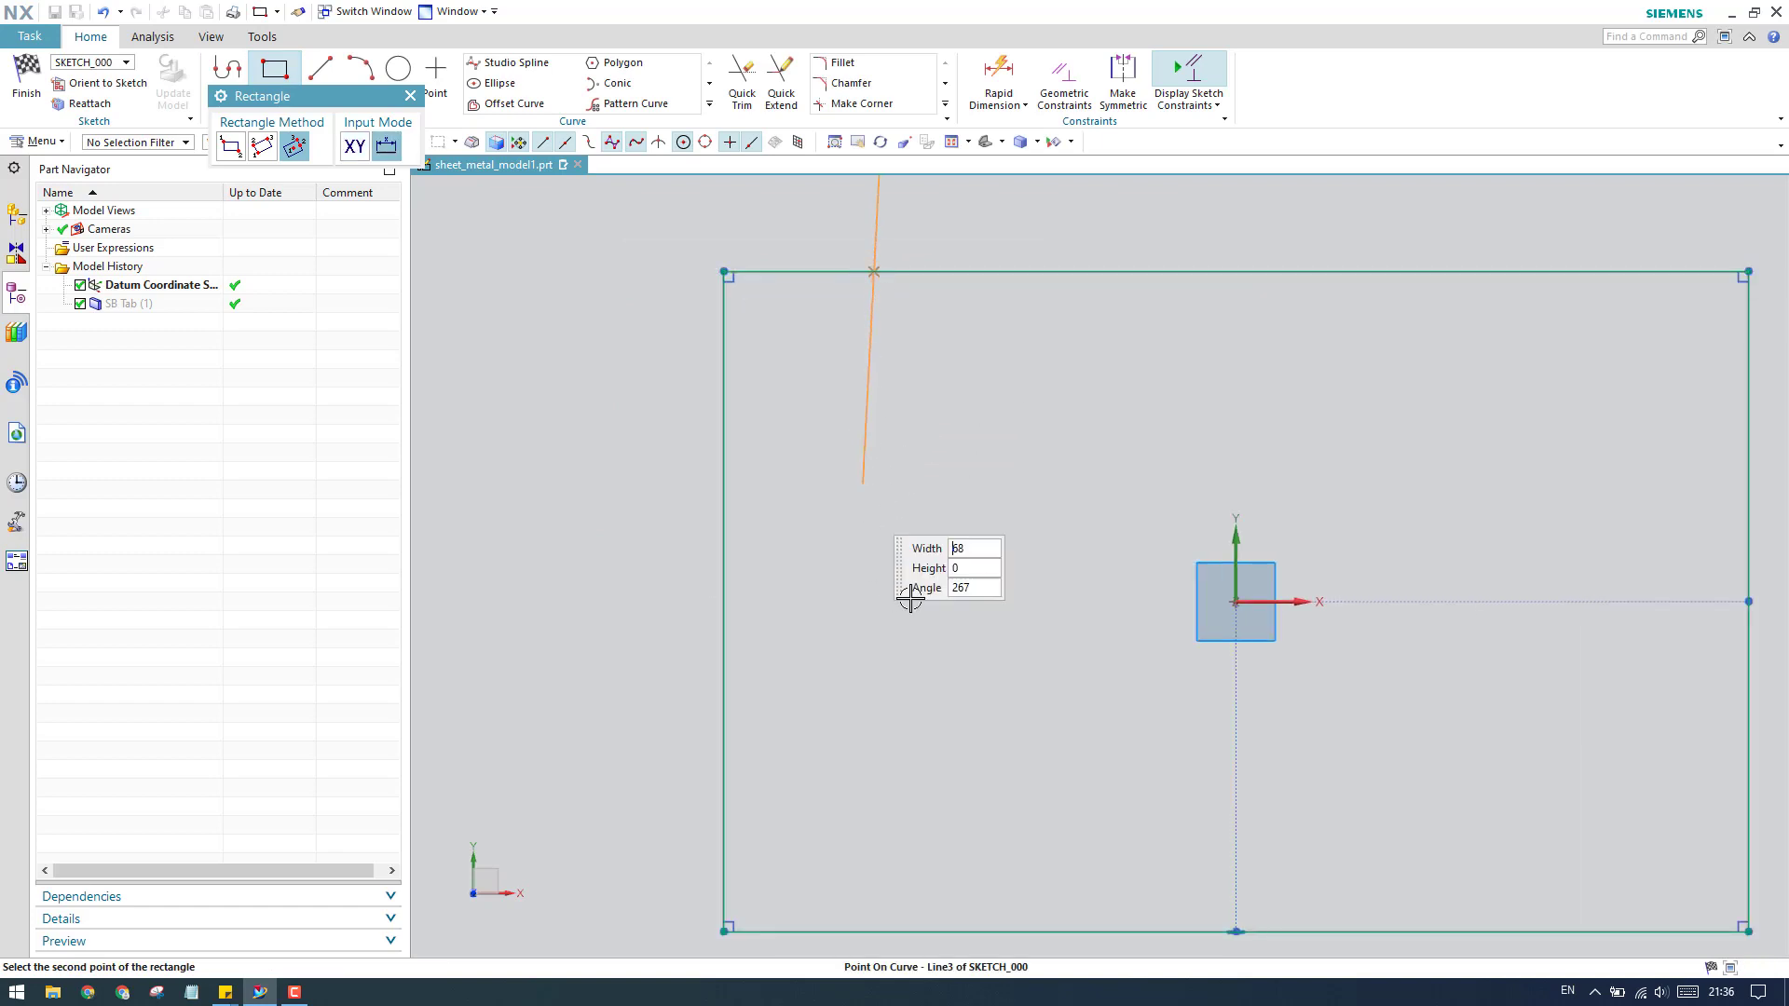
click(230, 146)
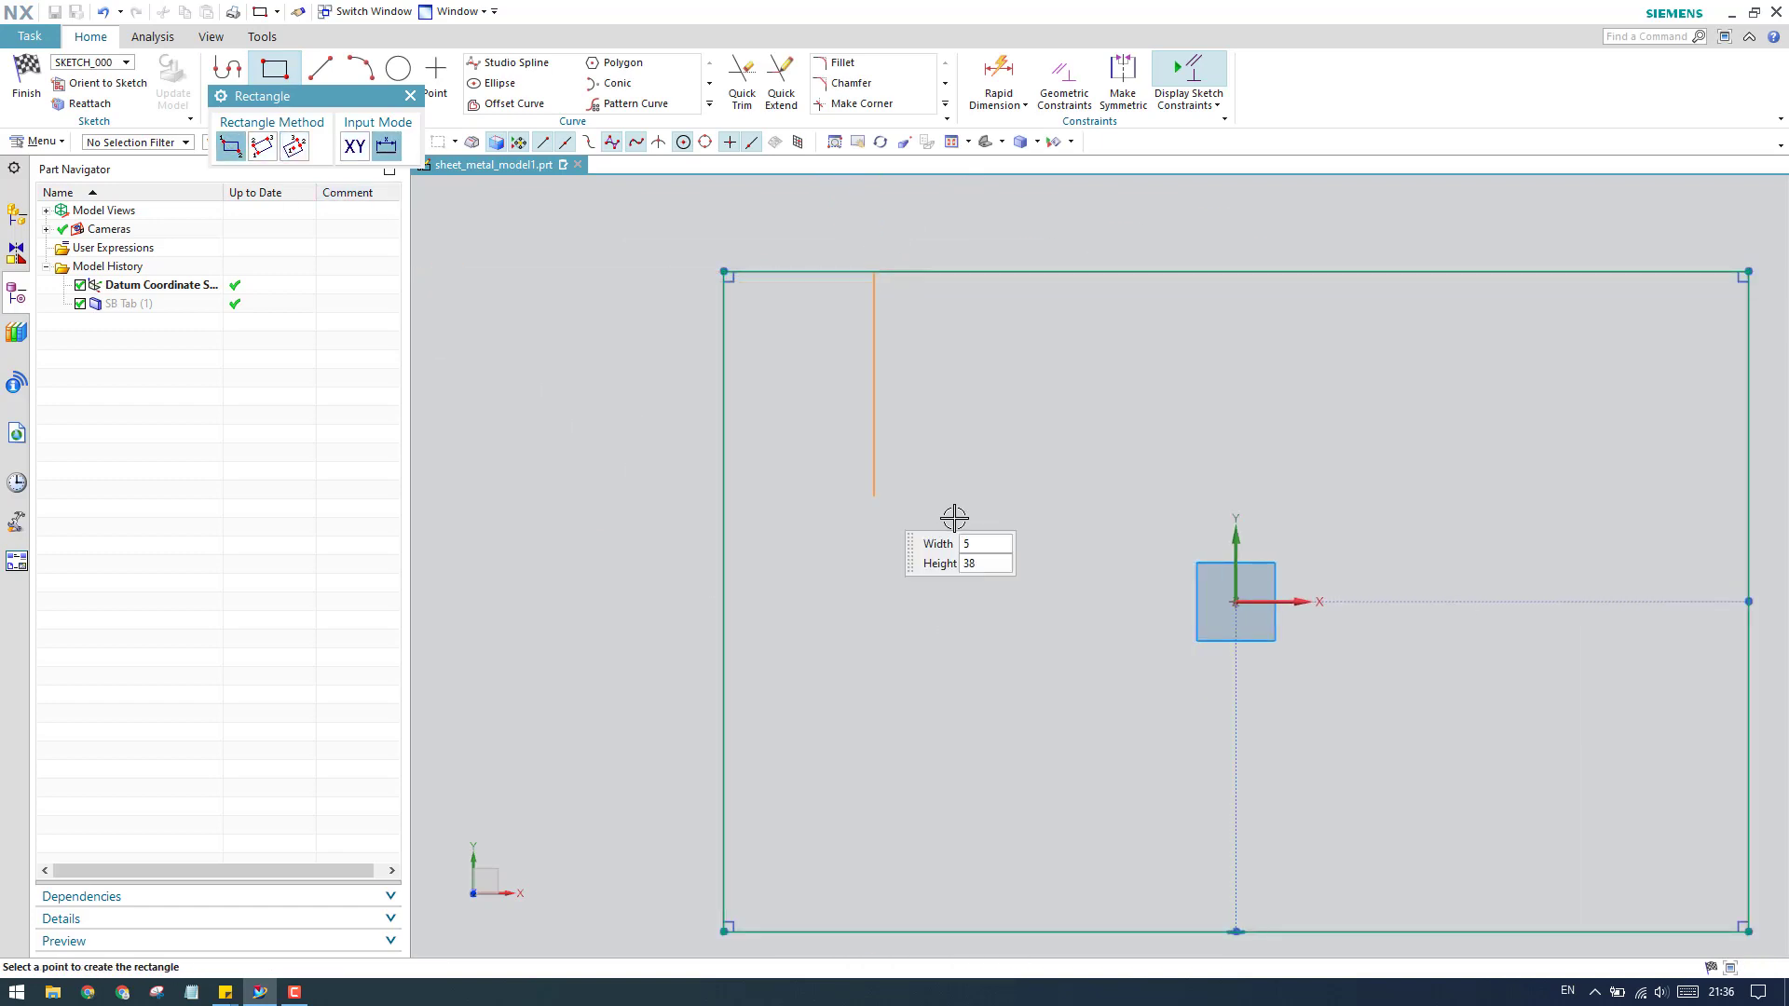
click(1143, 552)
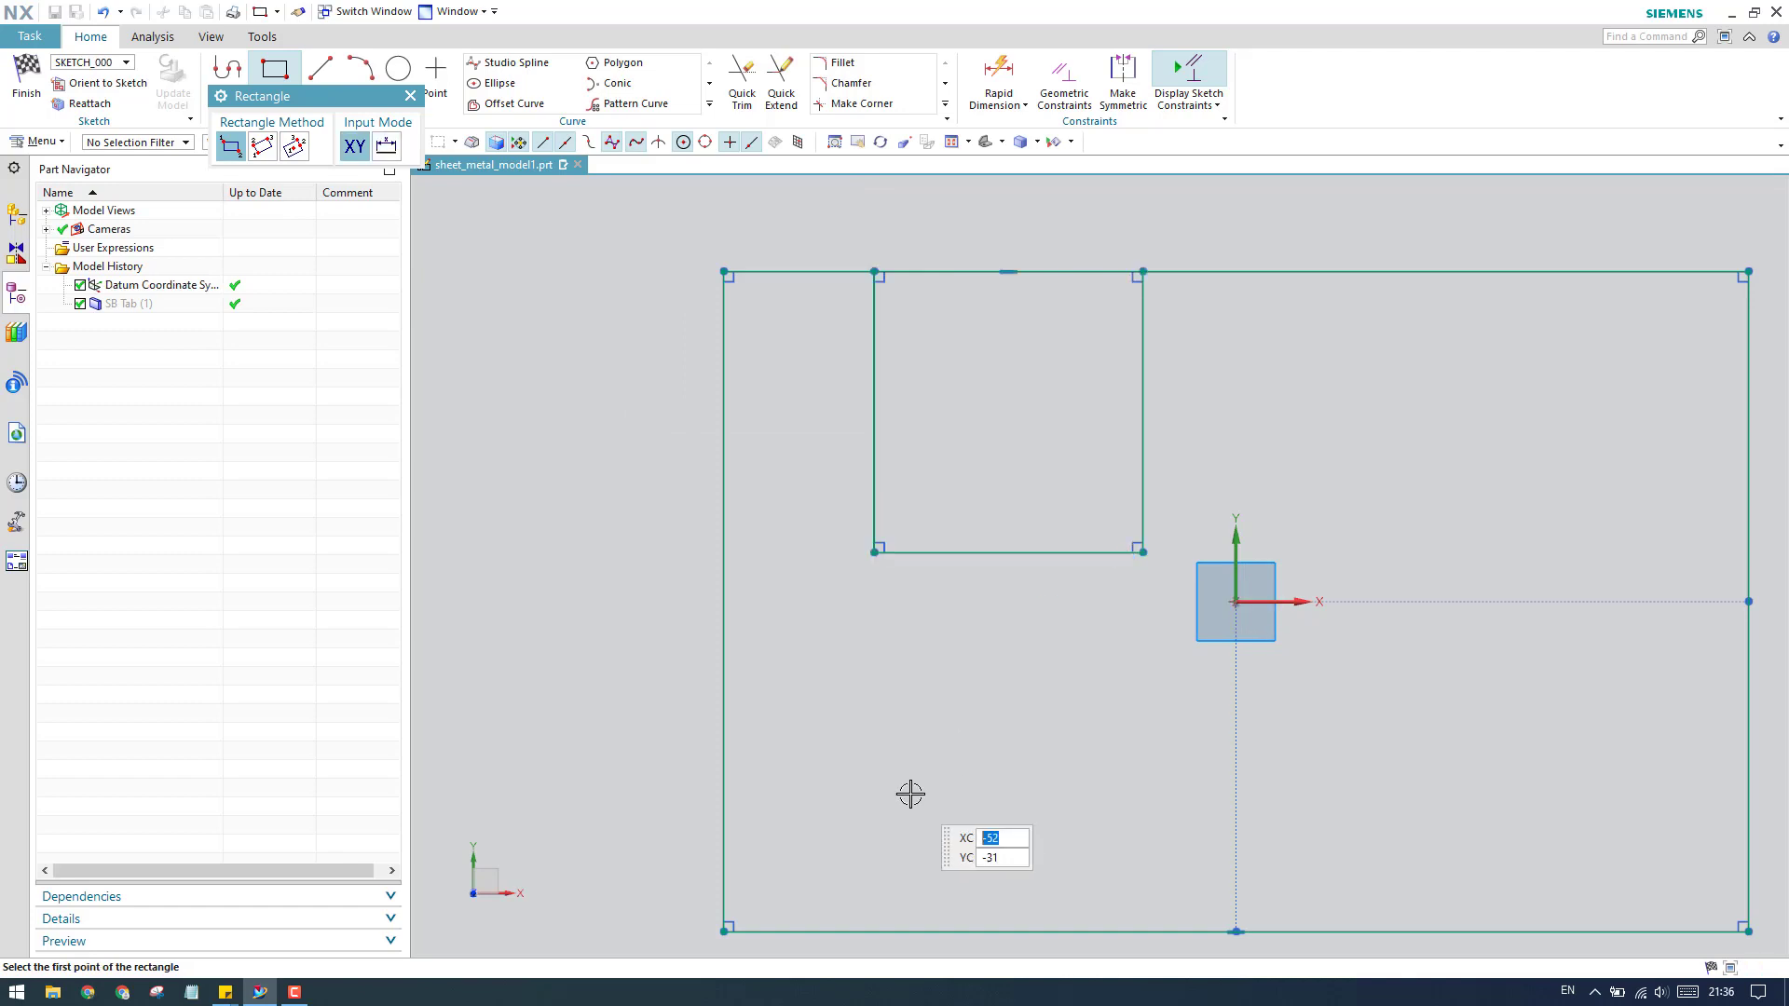
Step: Trim the outline segment across the small rectangle with Quick Trim to form an open notch, and update the tab with the finished sketch
key(Escape)
key(t)
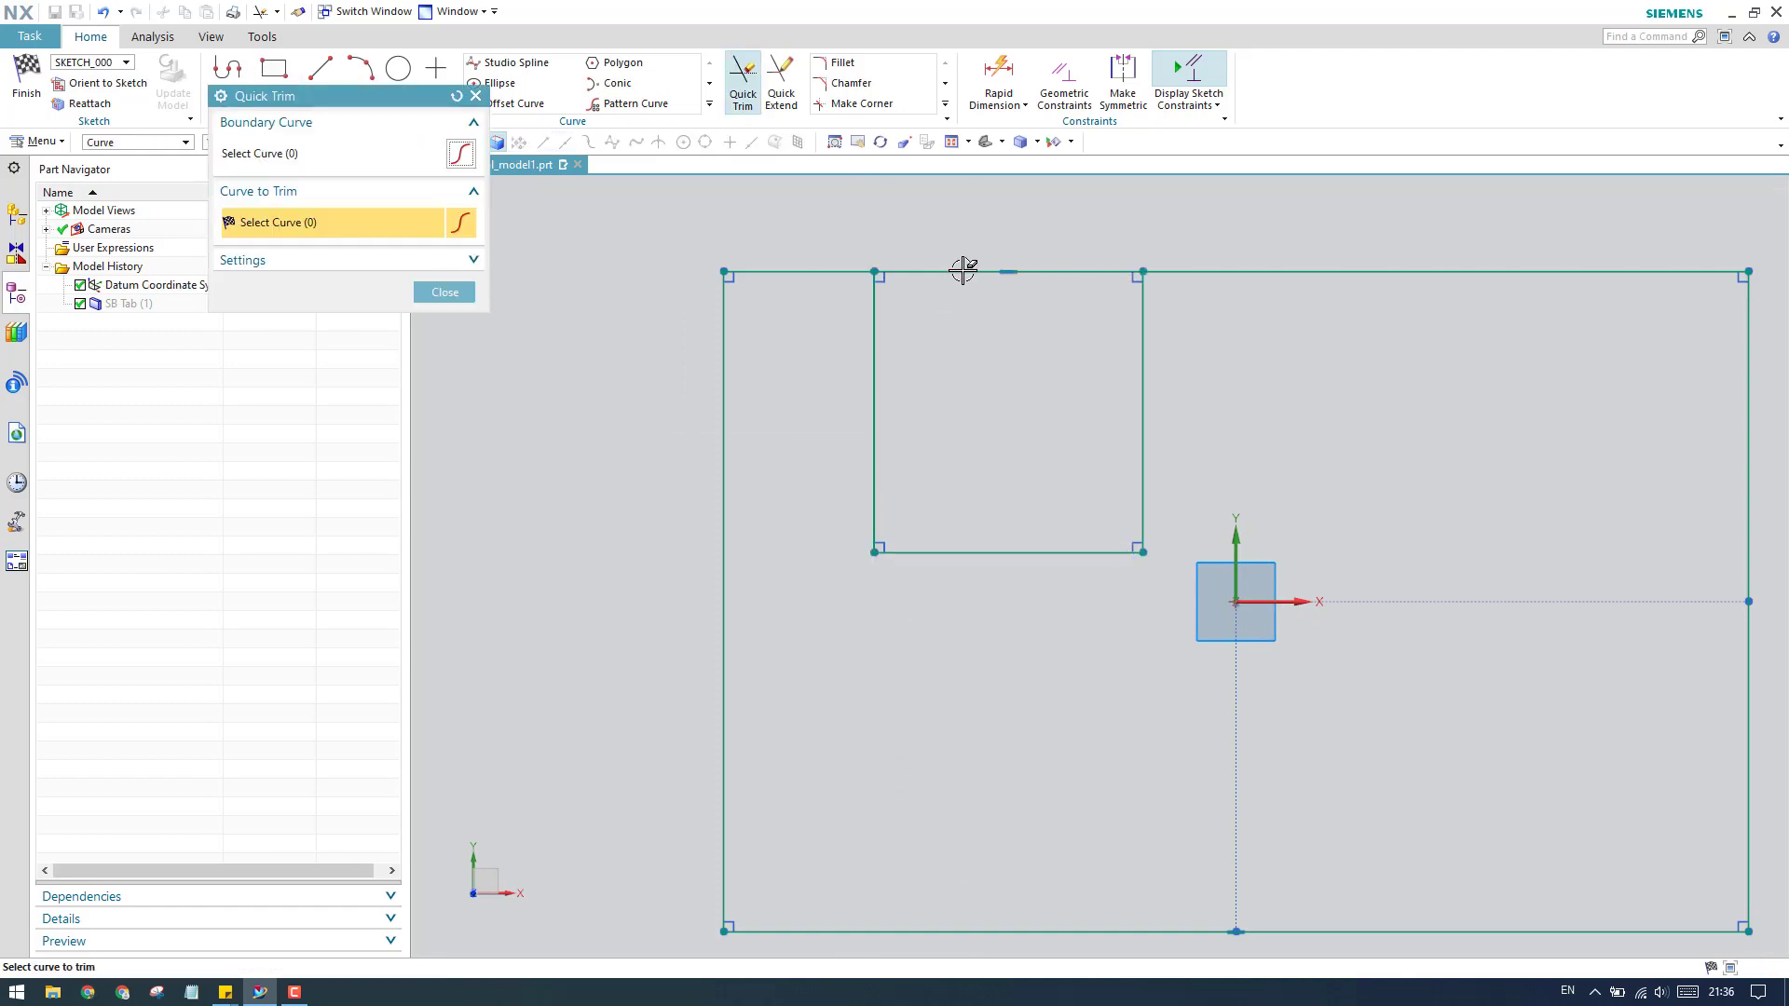
click(1006, 271)
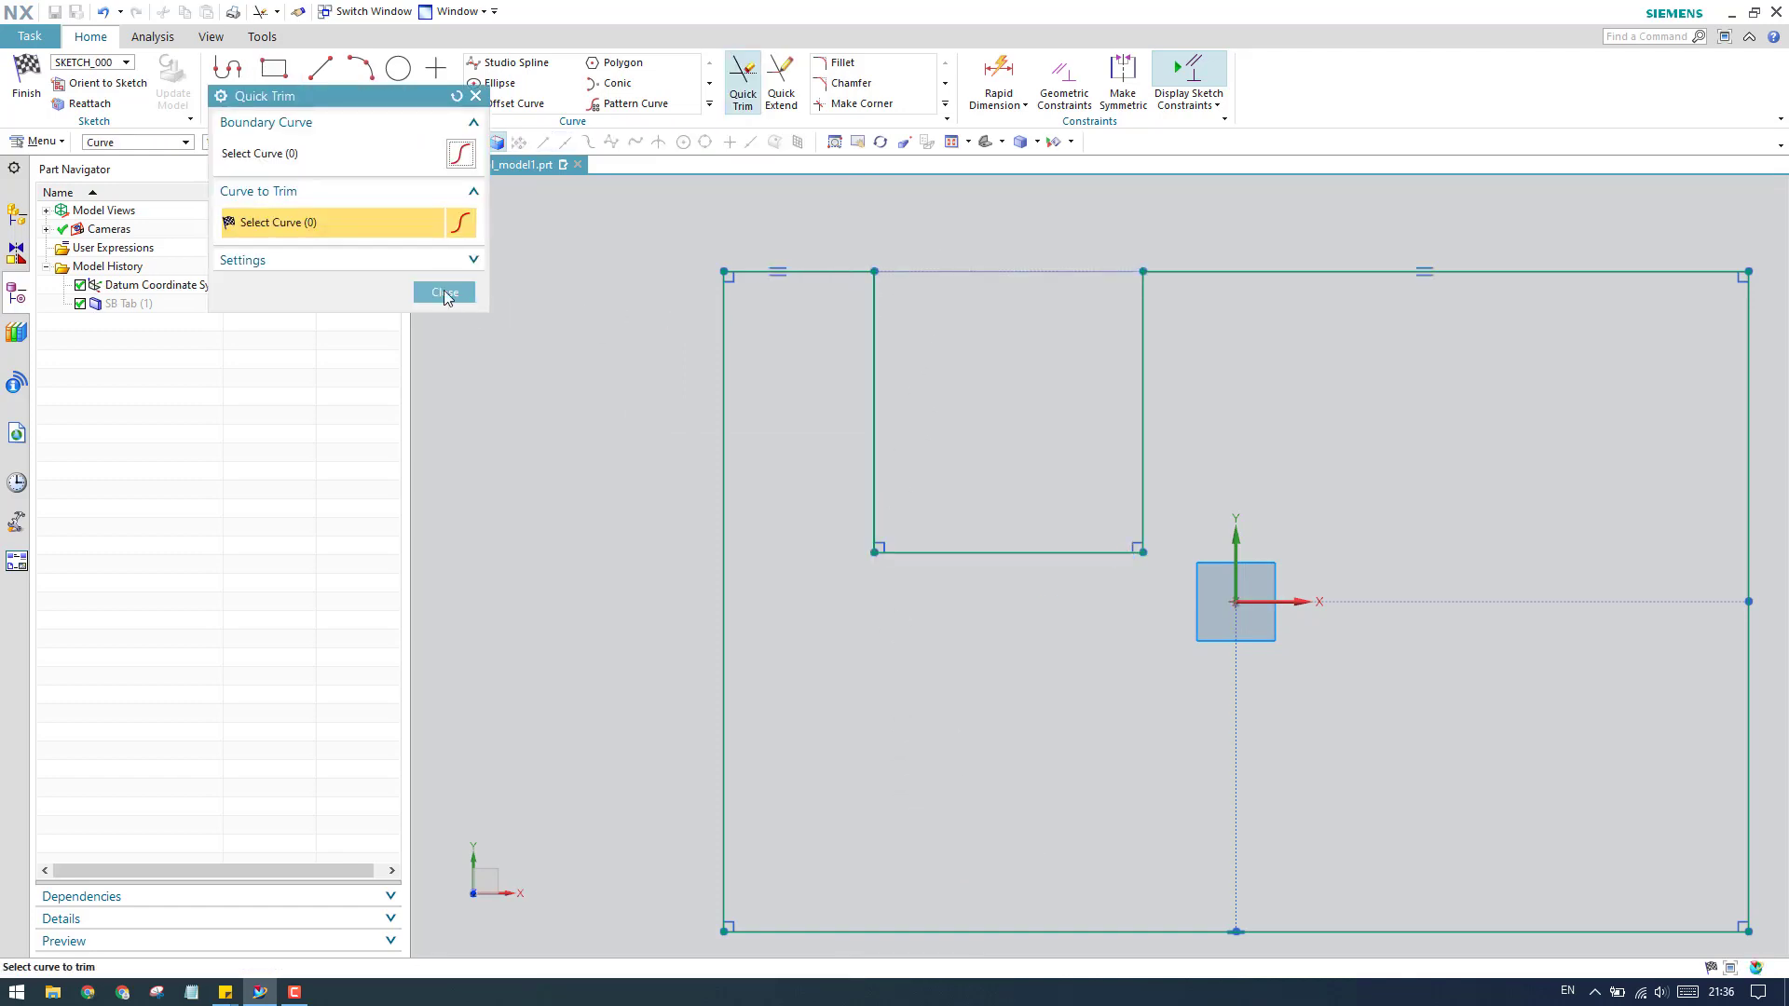
click(449, 295)
click(26, 79)
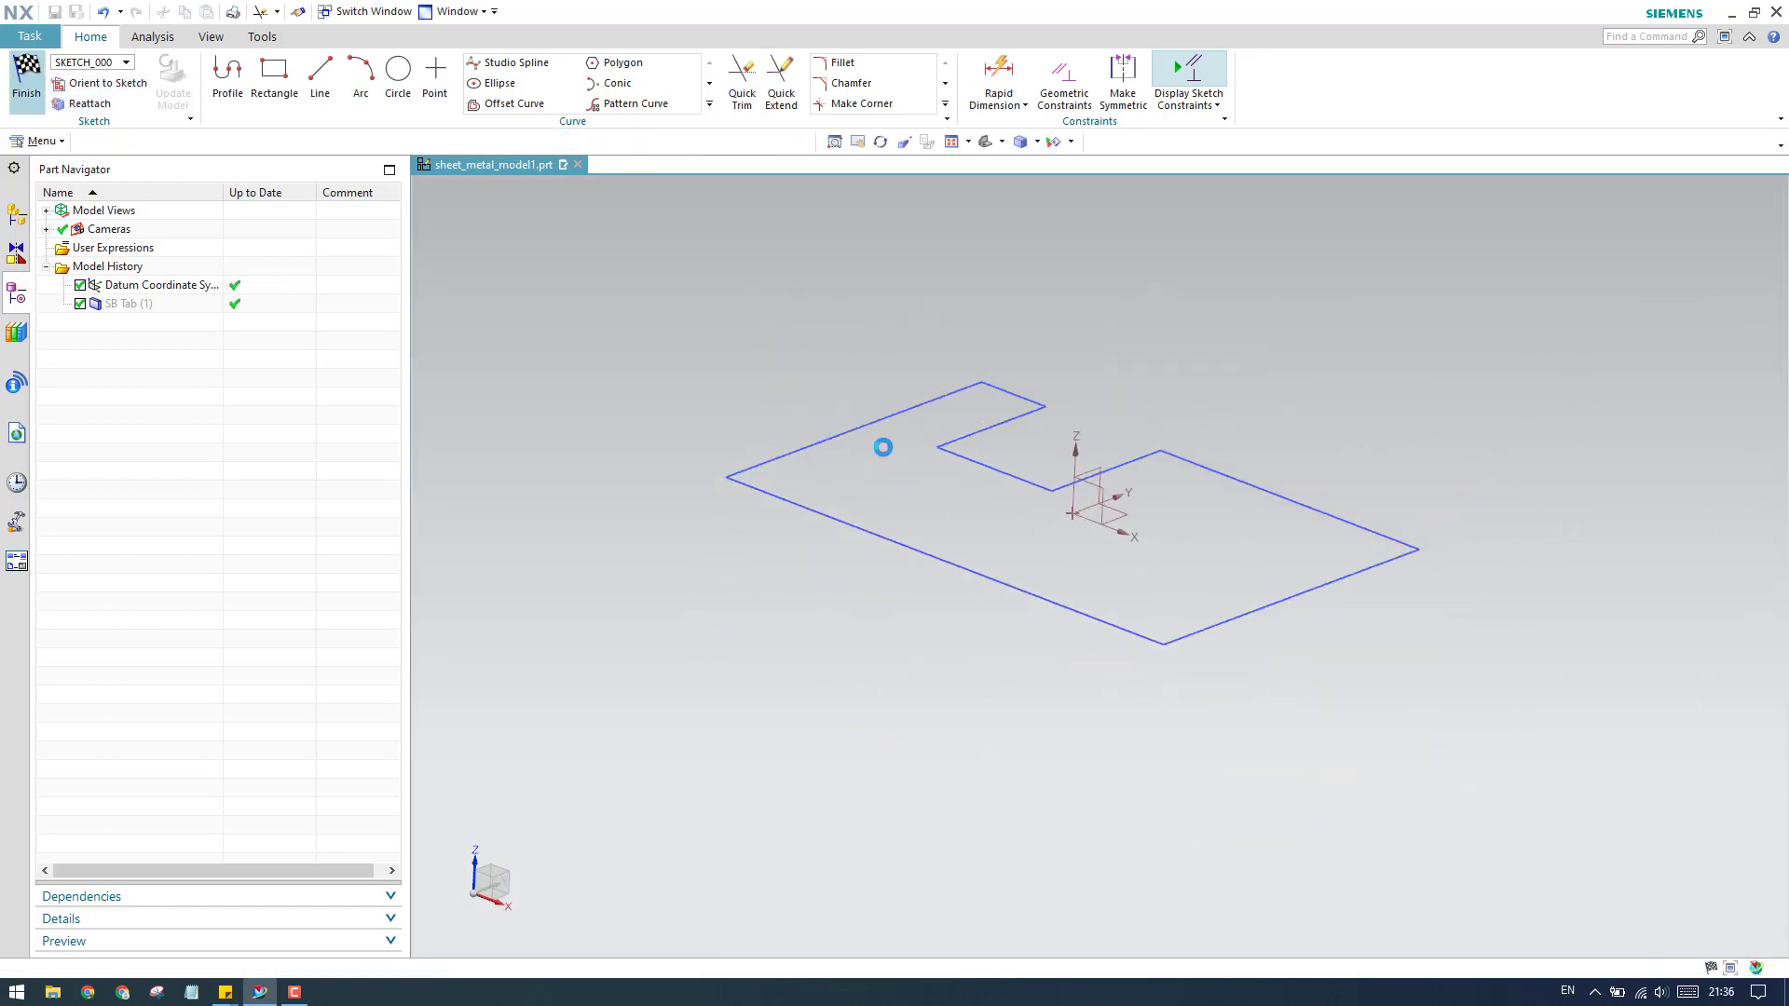
click(384, 578)
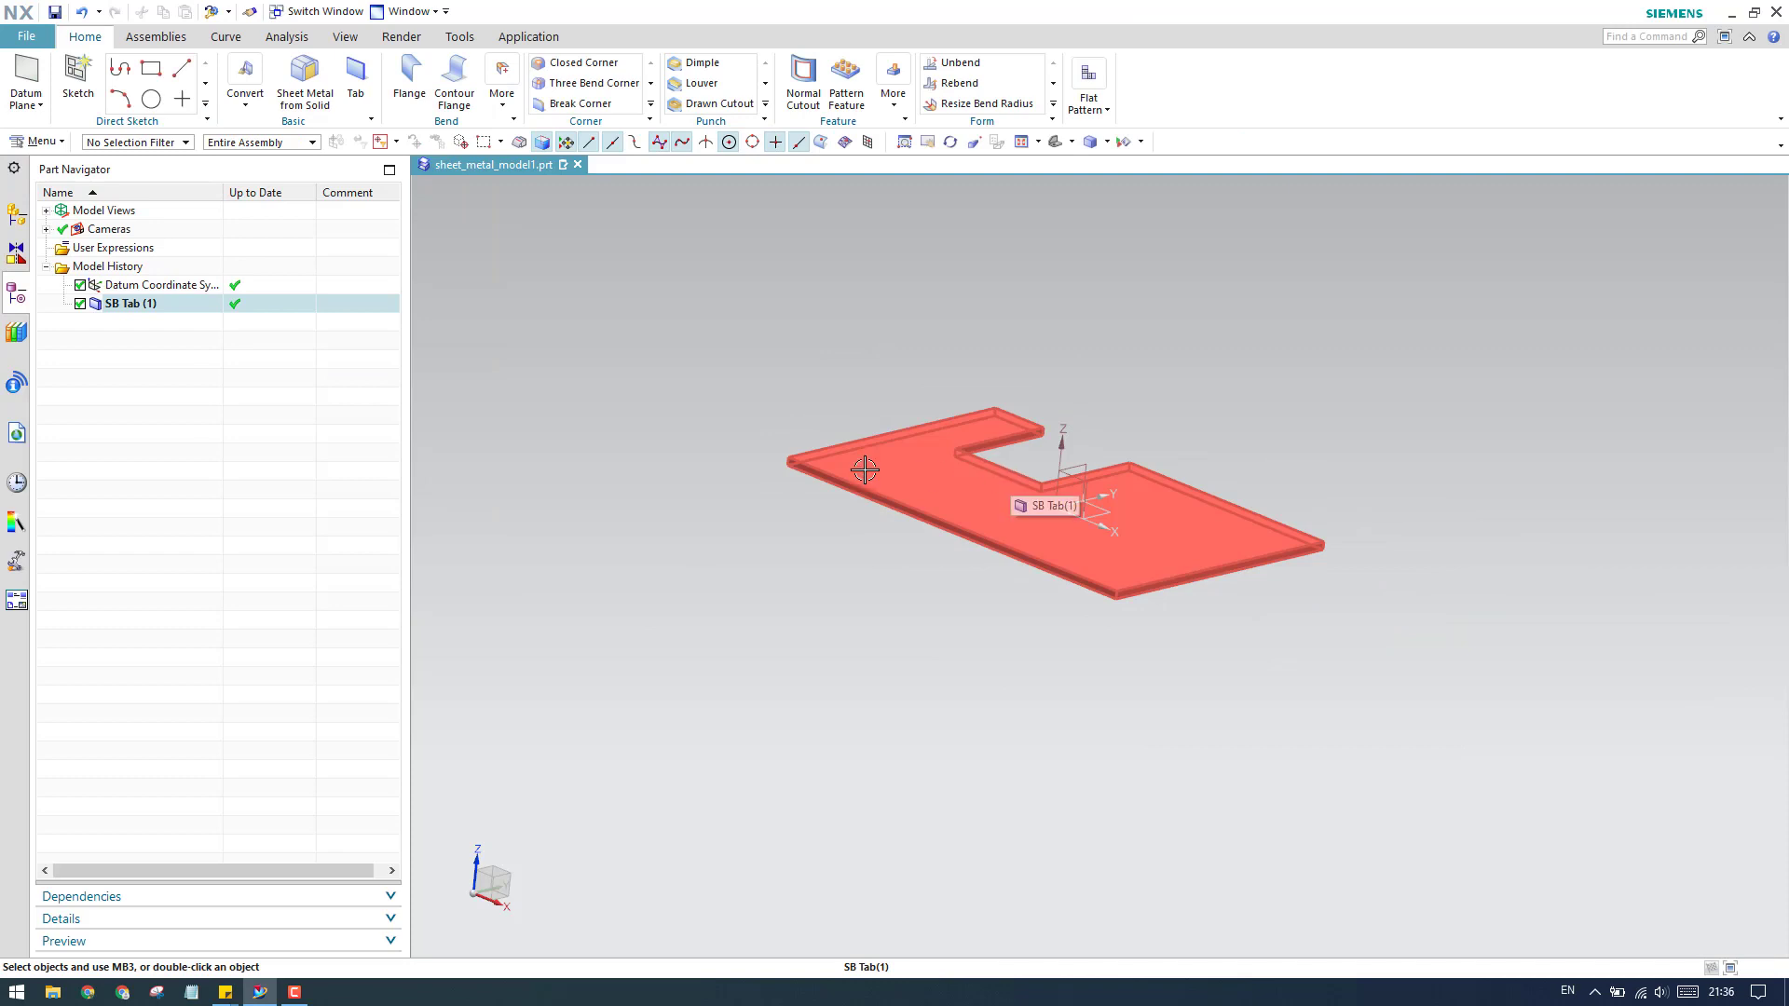
scroll(1010, 471, up, 4)
scroll(997, 475, up, 1)
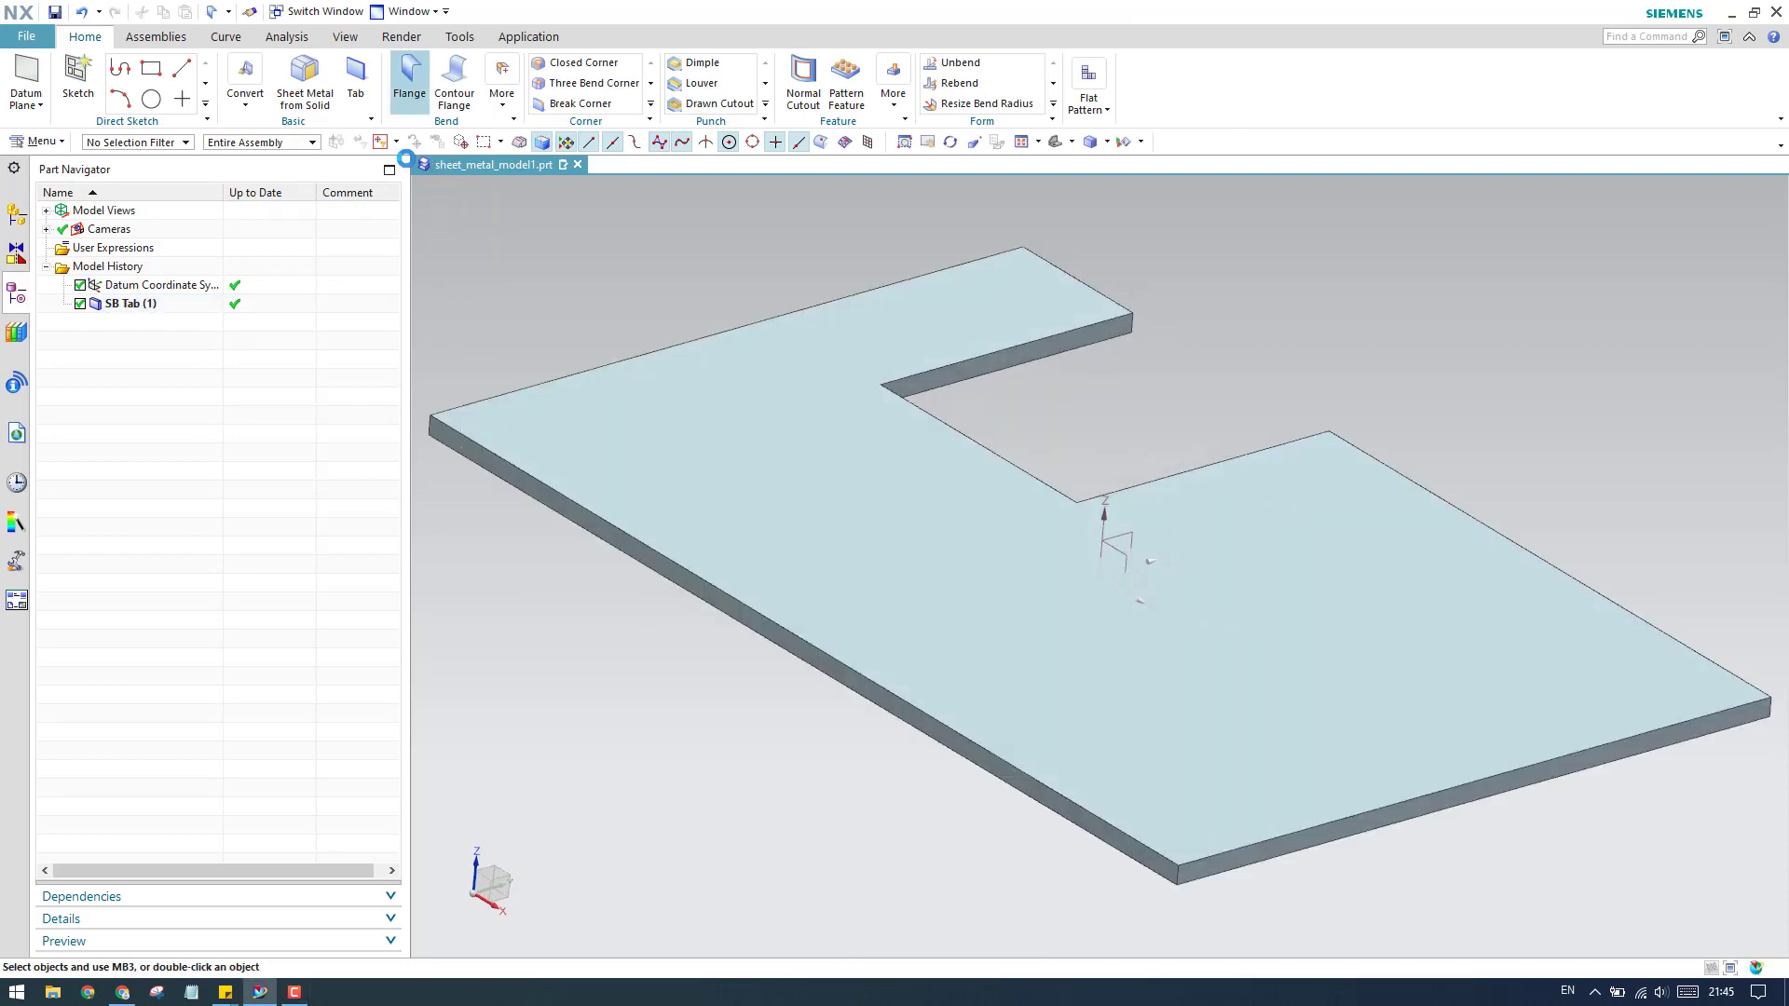
click(410, 82)
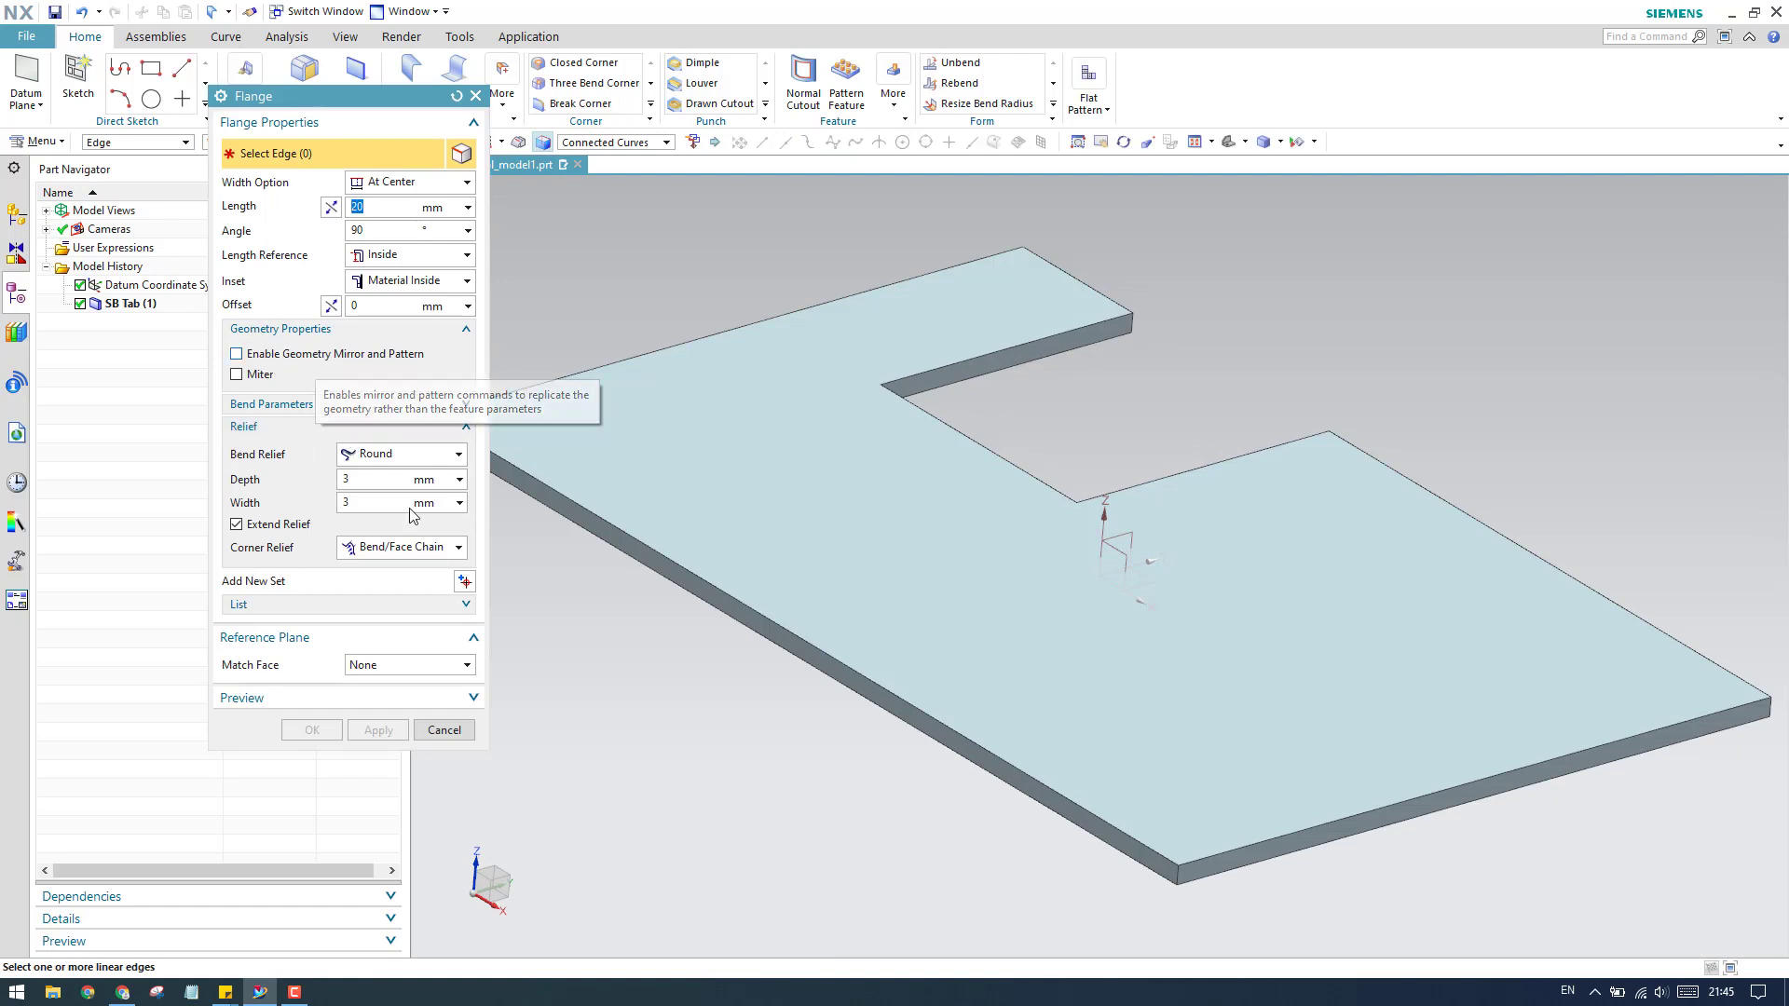
click(438, 728)
scroll(675, 270, down, 2)
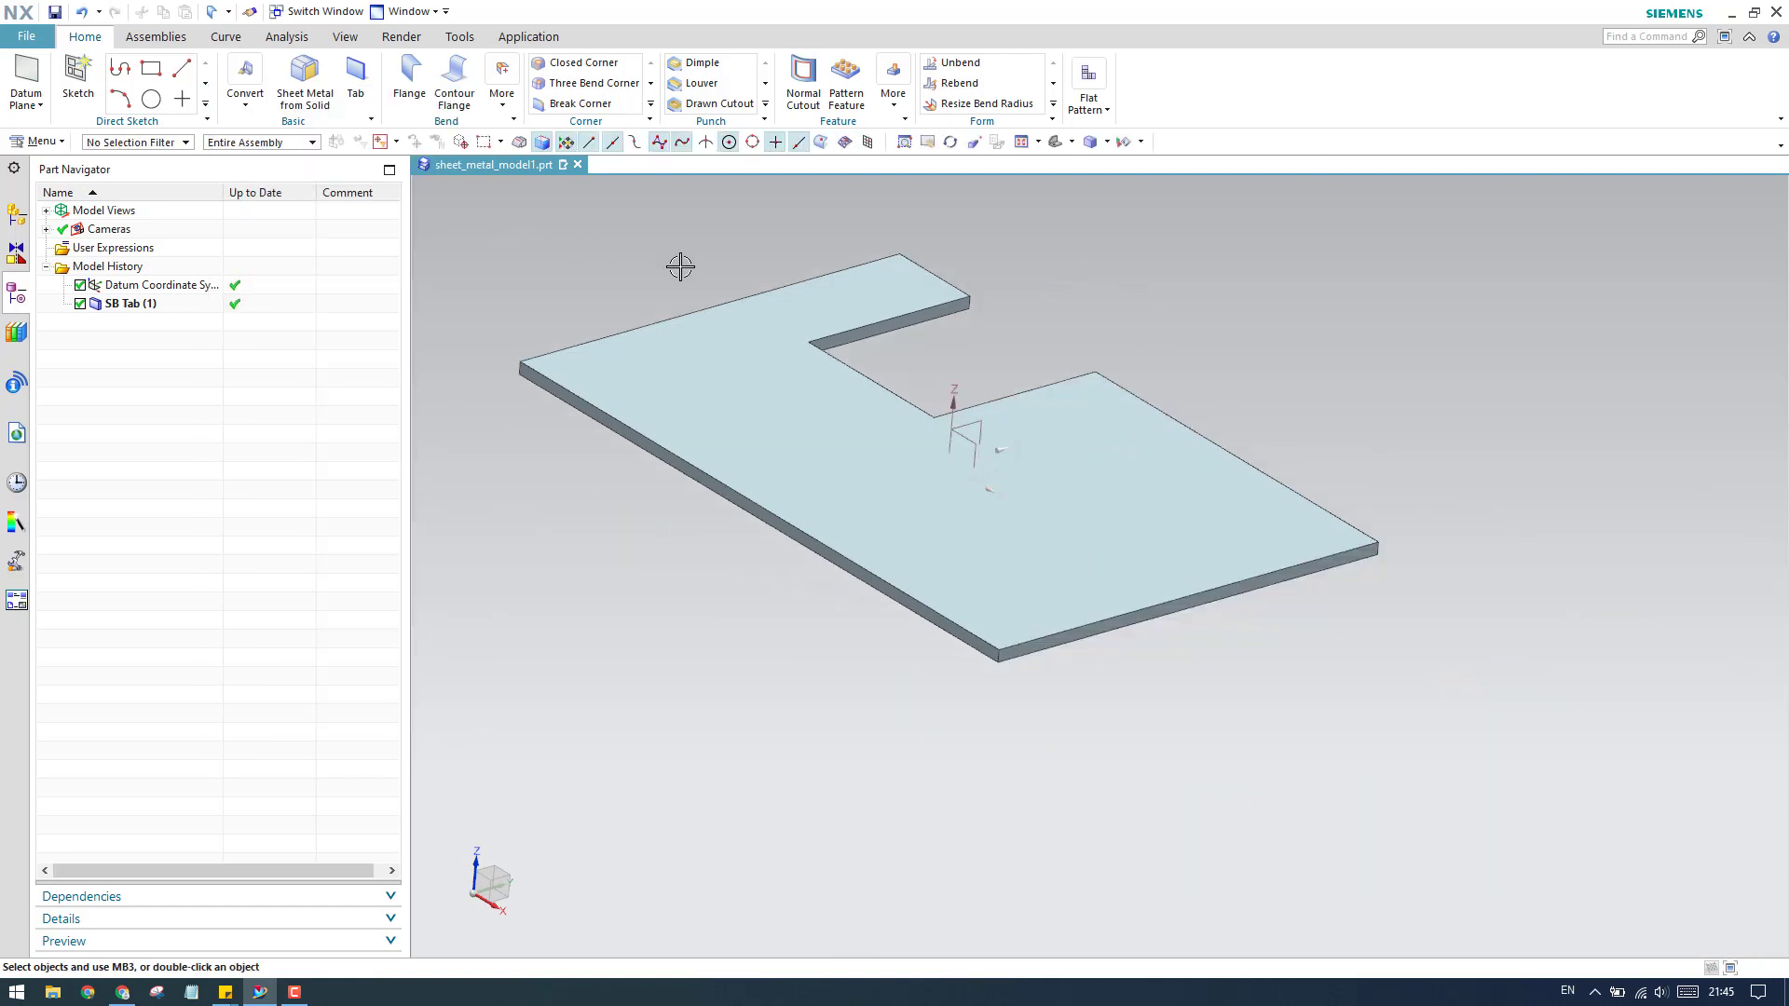
shift+middle_drag(609, 269, 640, 307)
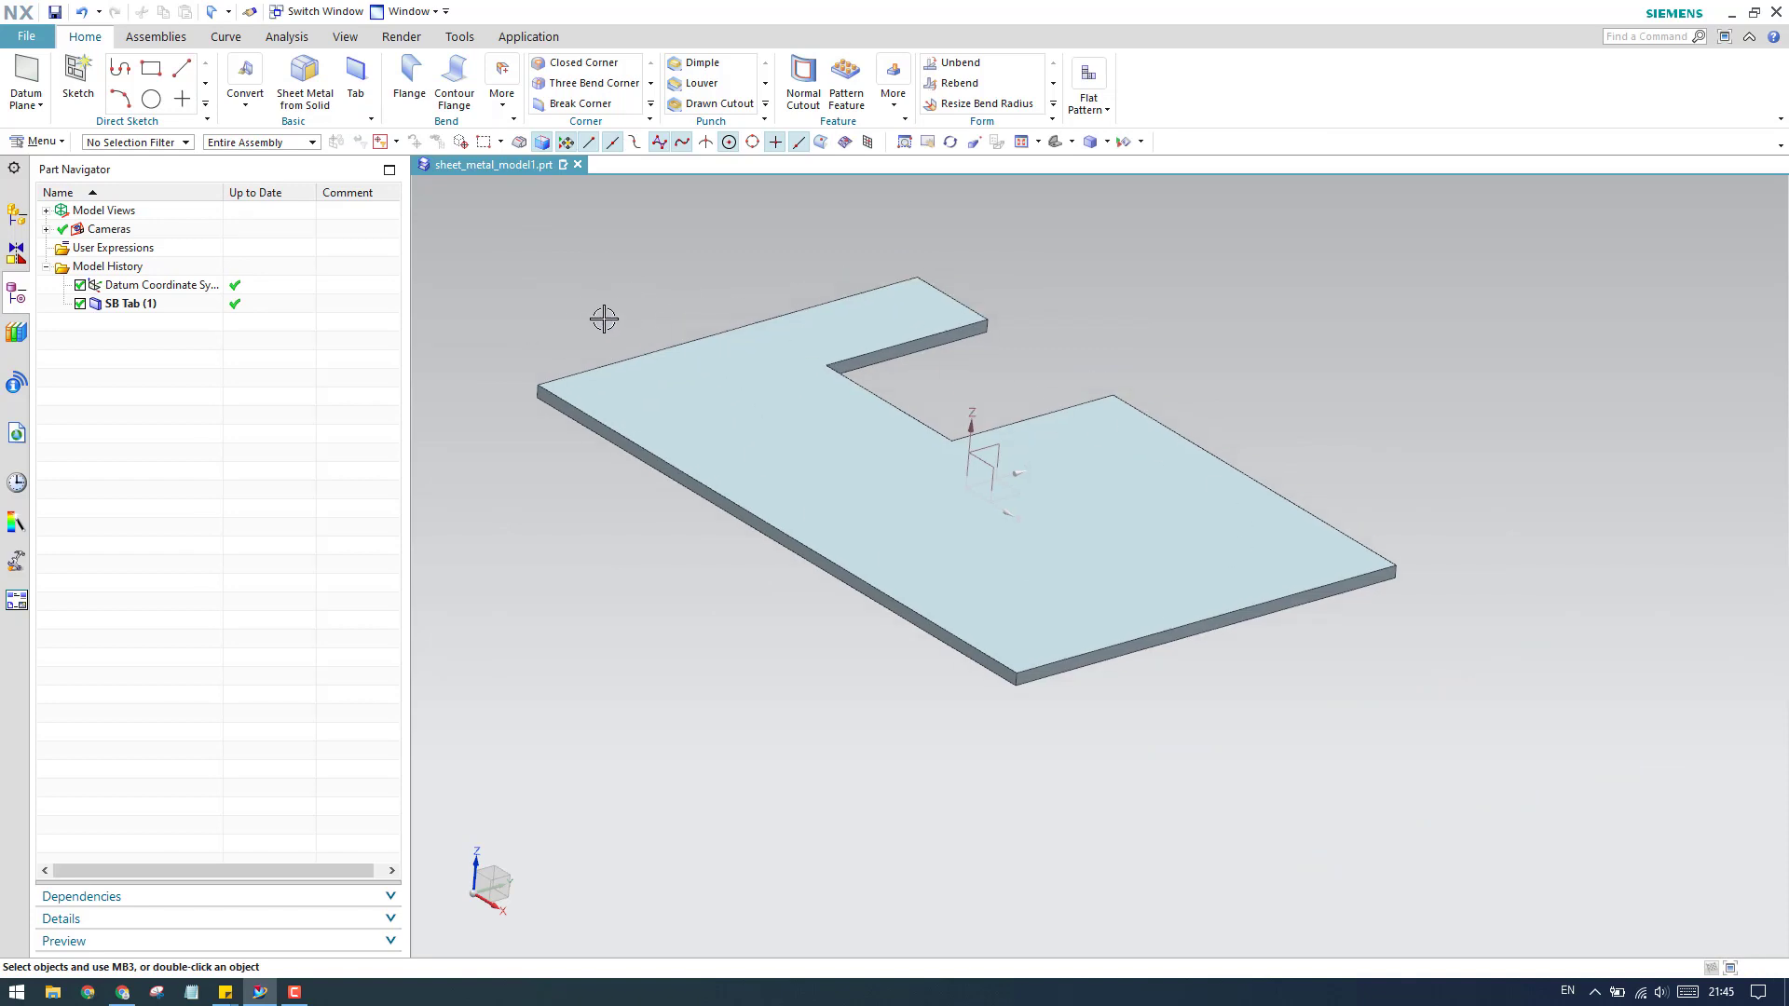
Step: Create an At Center flange 10 mm wide, 20 mm long at 90°, on the tab's long edge opposite the notched edge
click(410, 86)
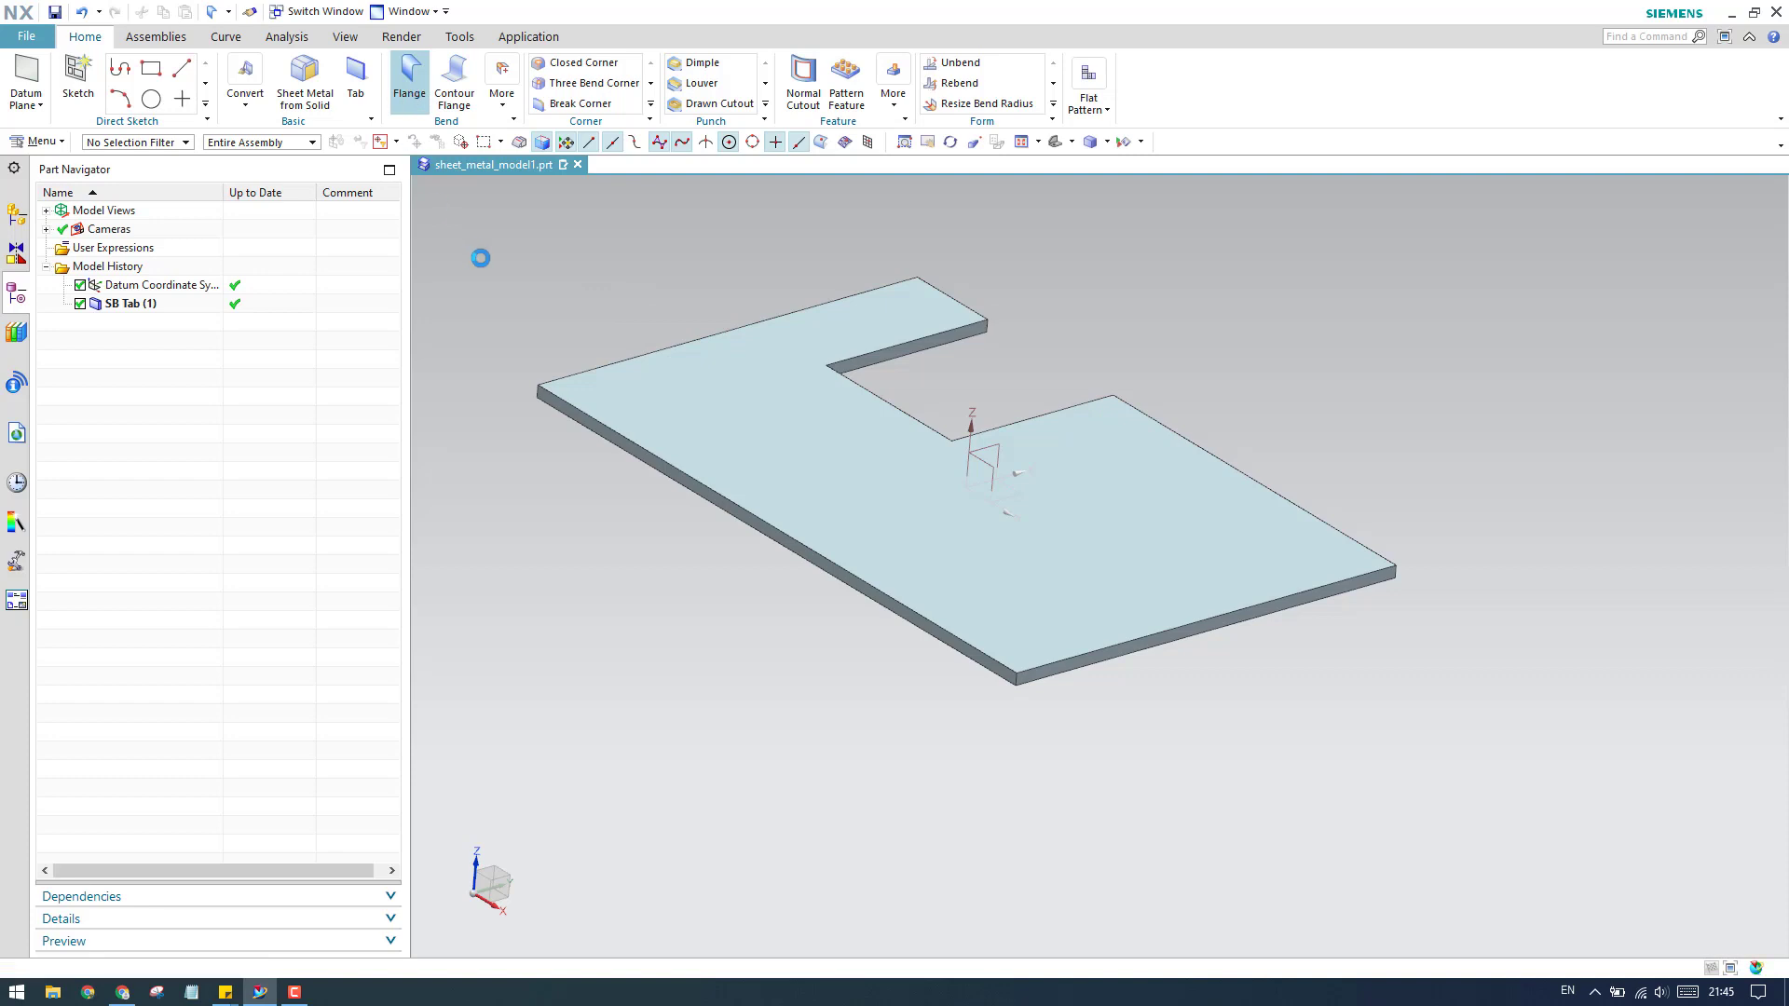
click(759, 518)
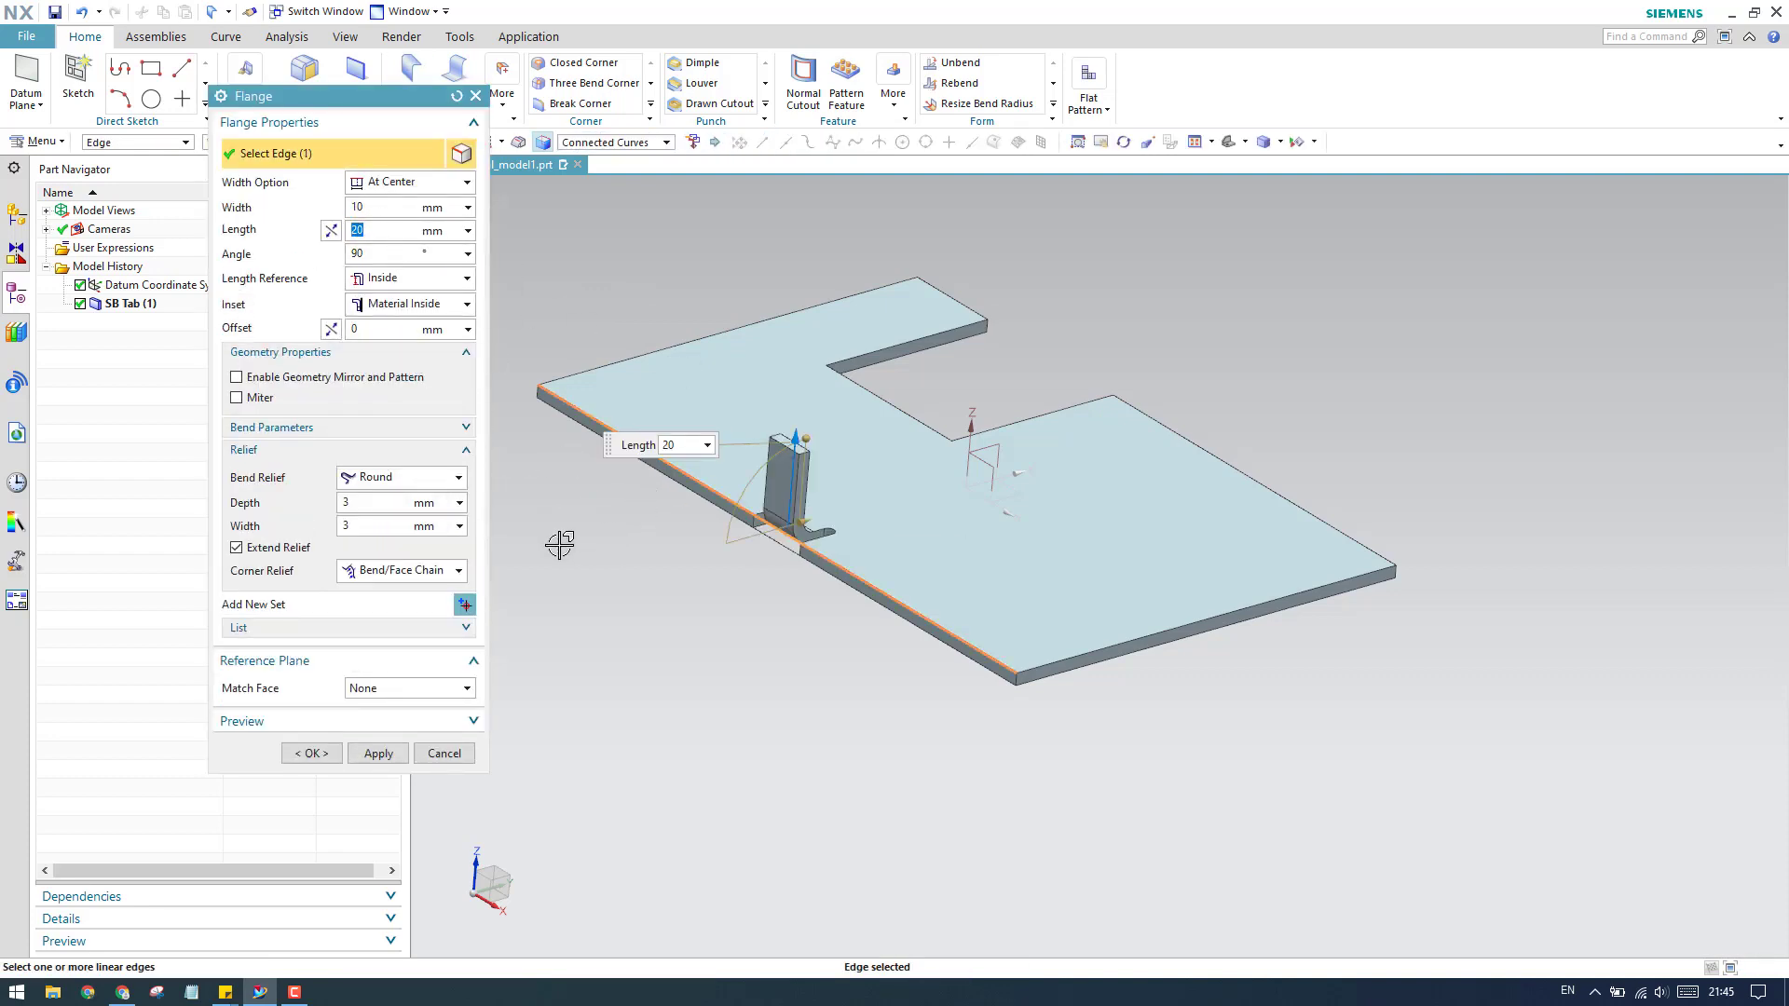
click(313, 753)
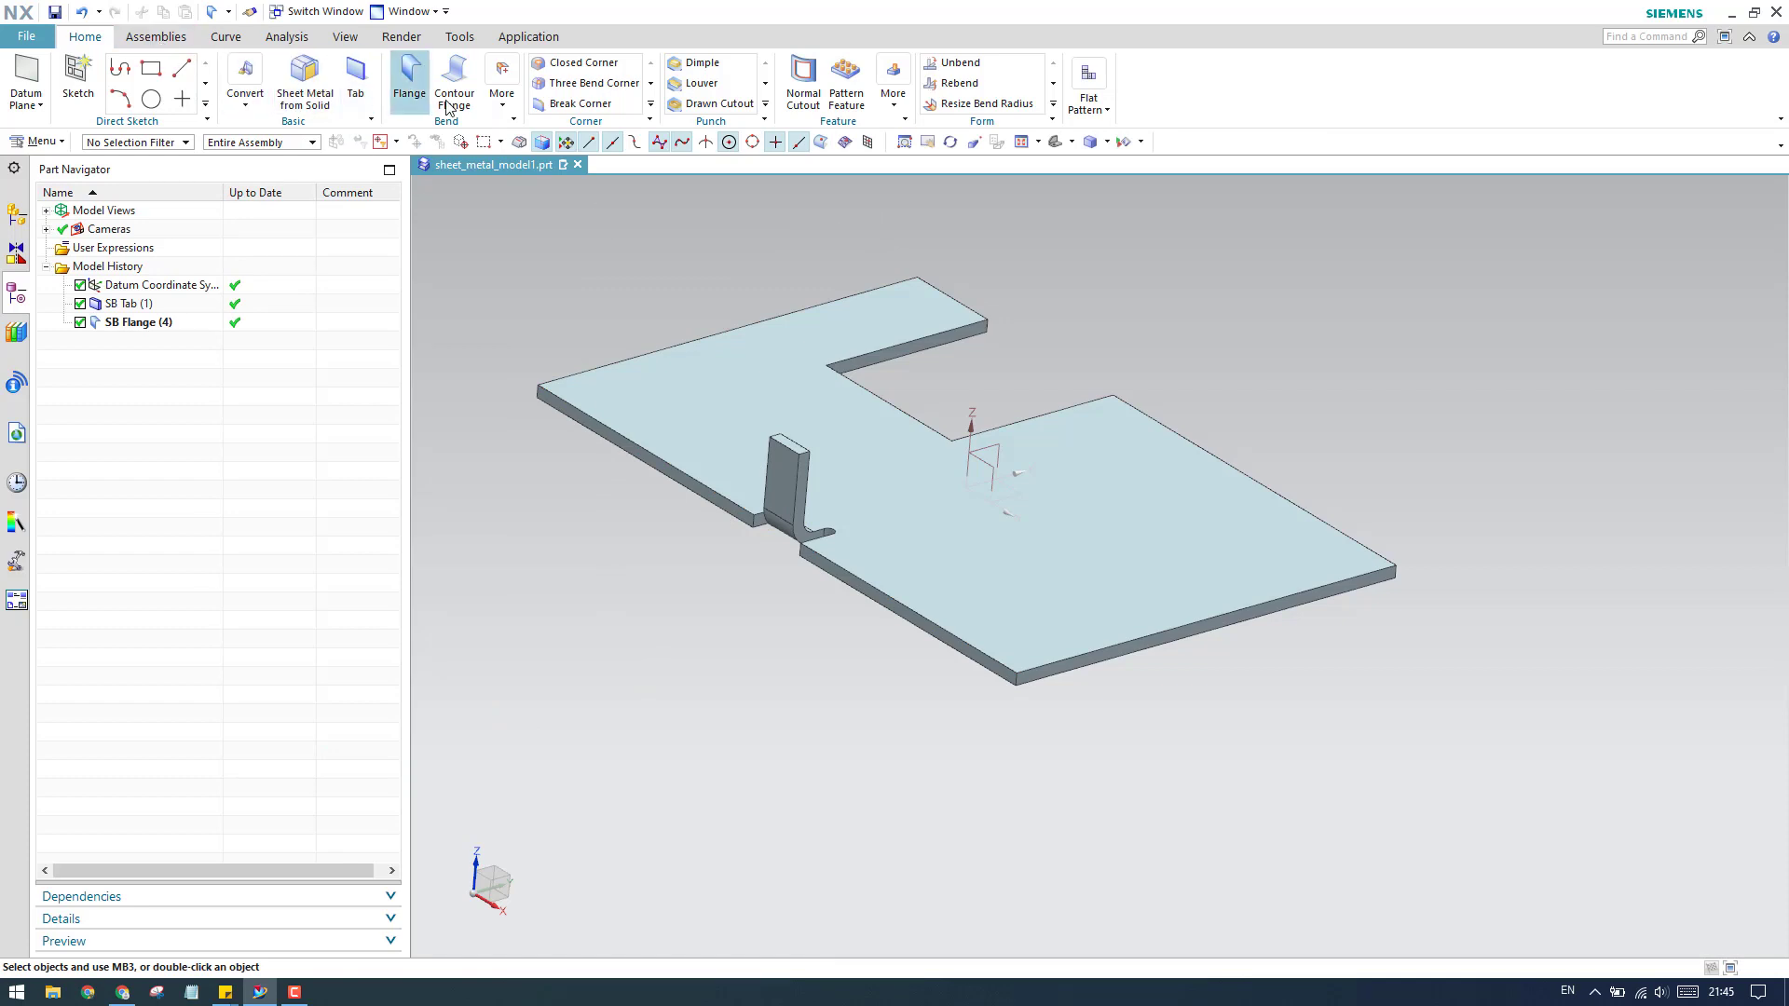
Step: Mirror the flange with Mirror Feature about the vertical datum plane midway between the tab's plain long edge and notched edge
click(894, 110)
click(984, 187)
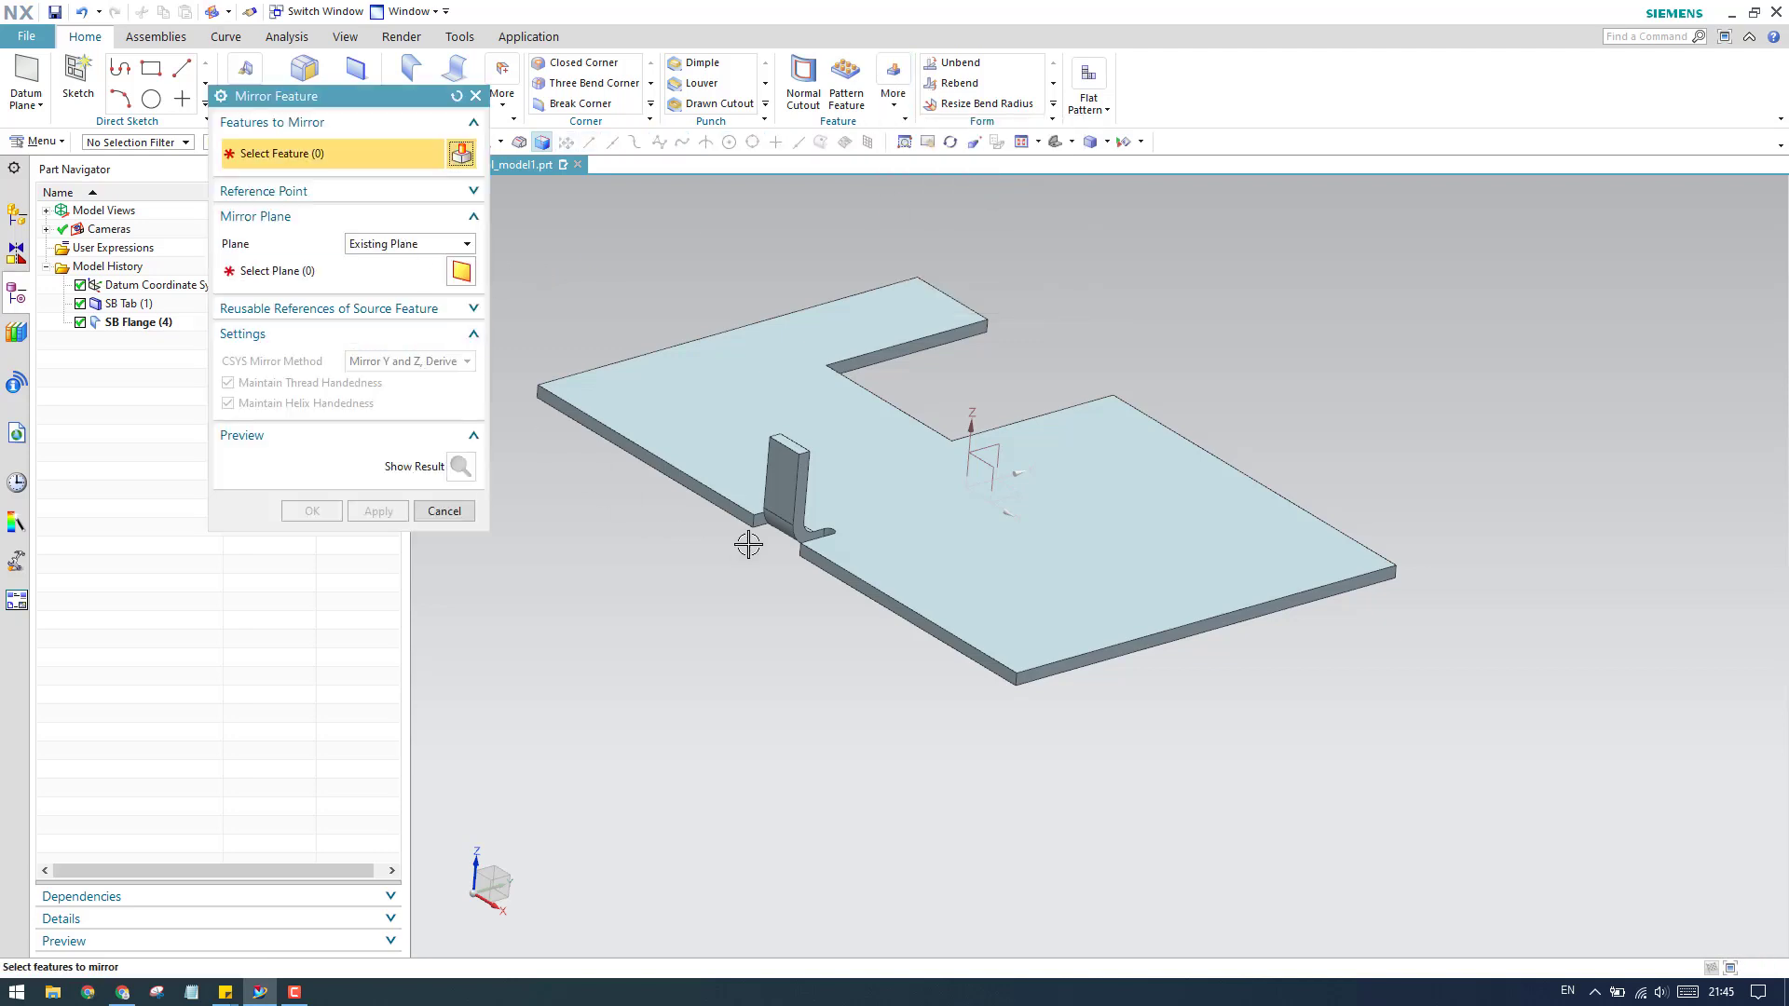
click(793, 485)
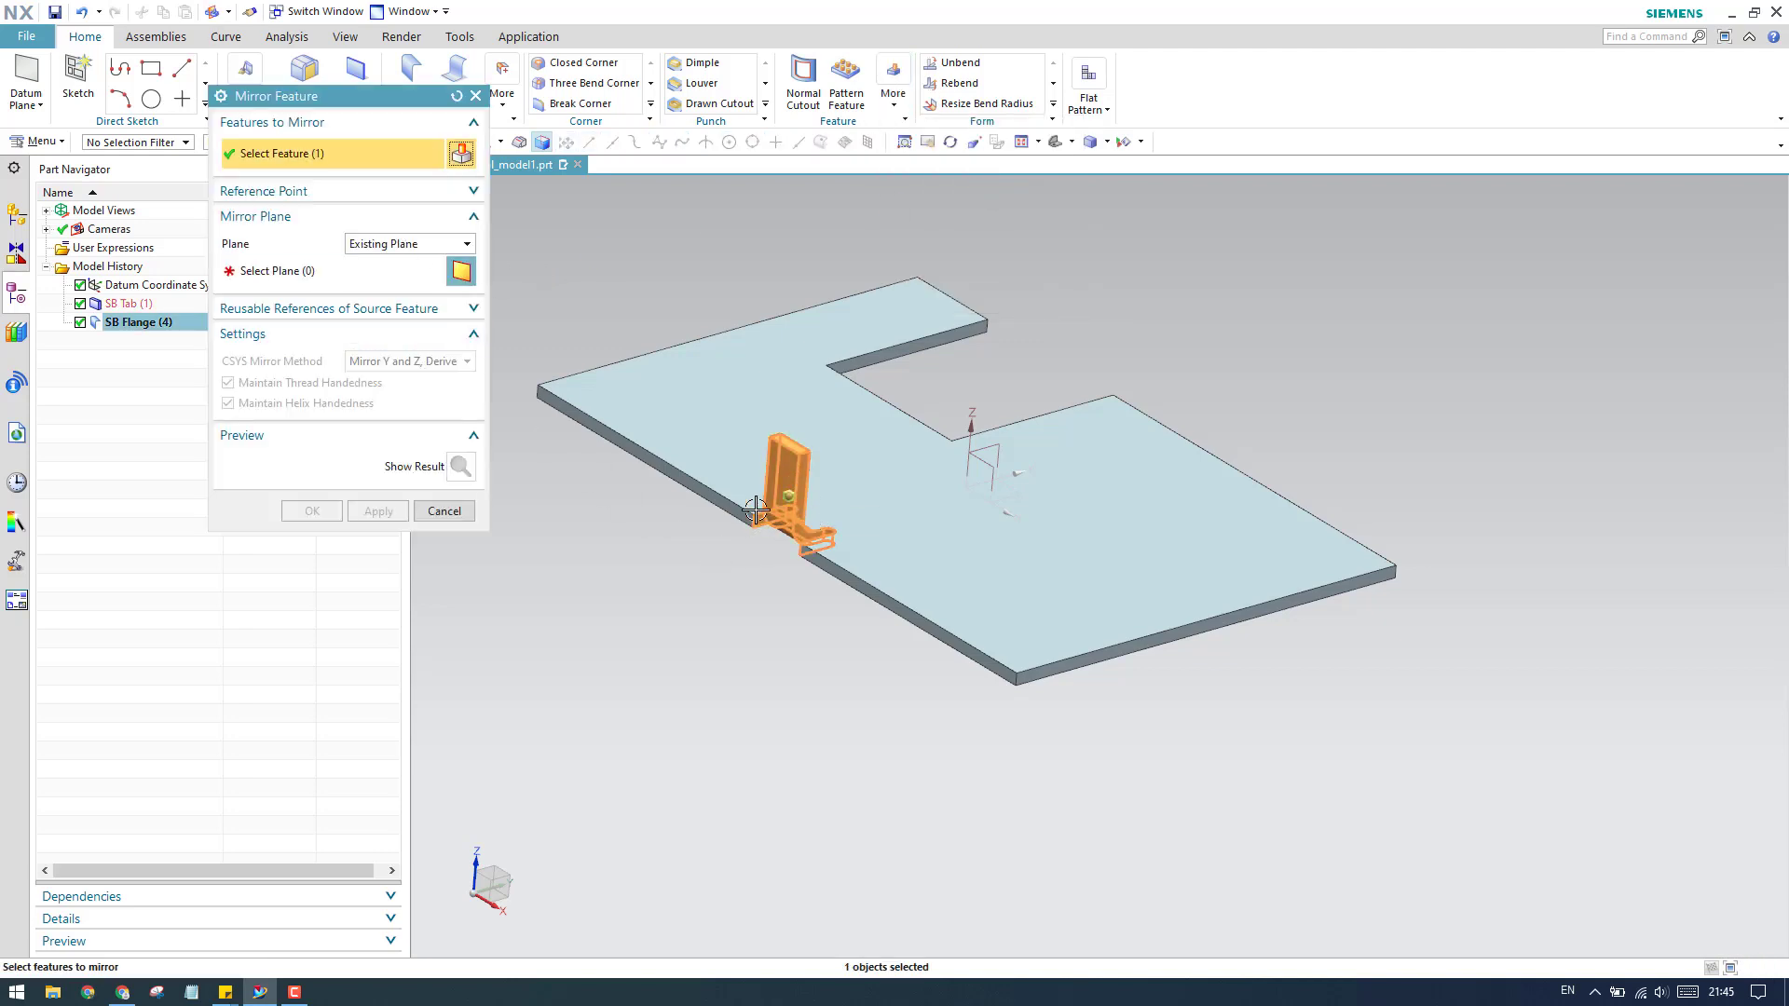
click(292, 284)
scroll(863, 523, up, 2)
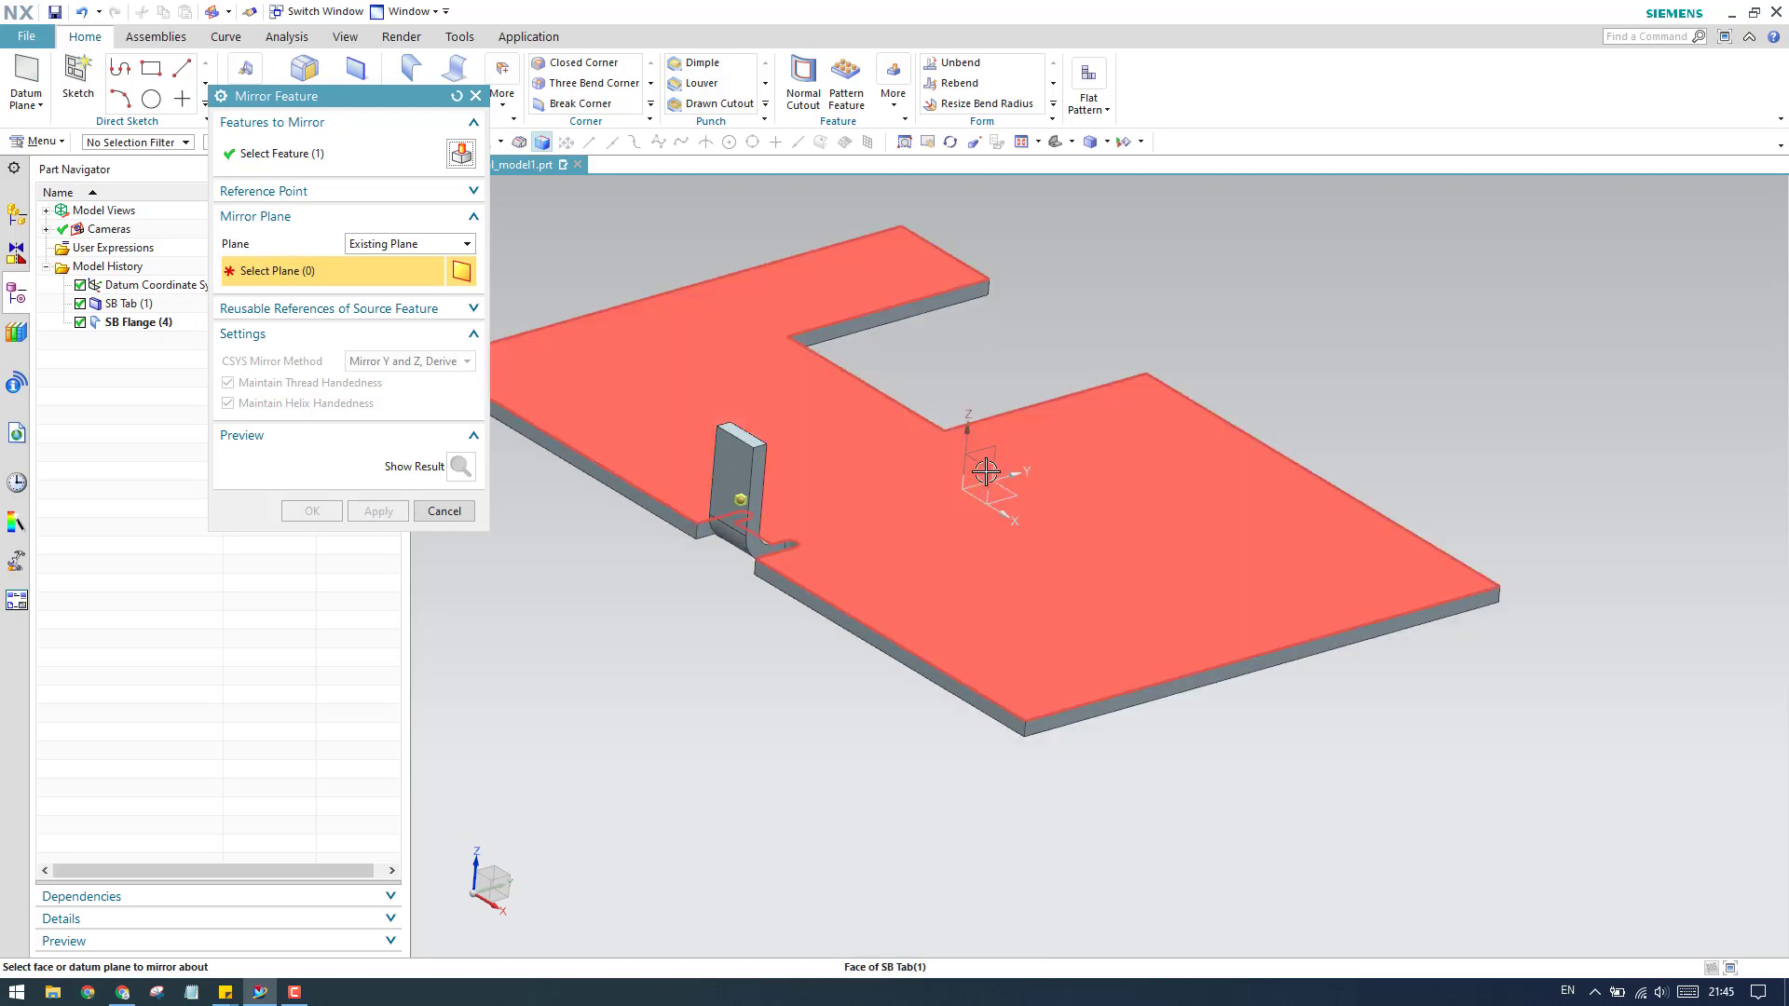
click(981, 461)
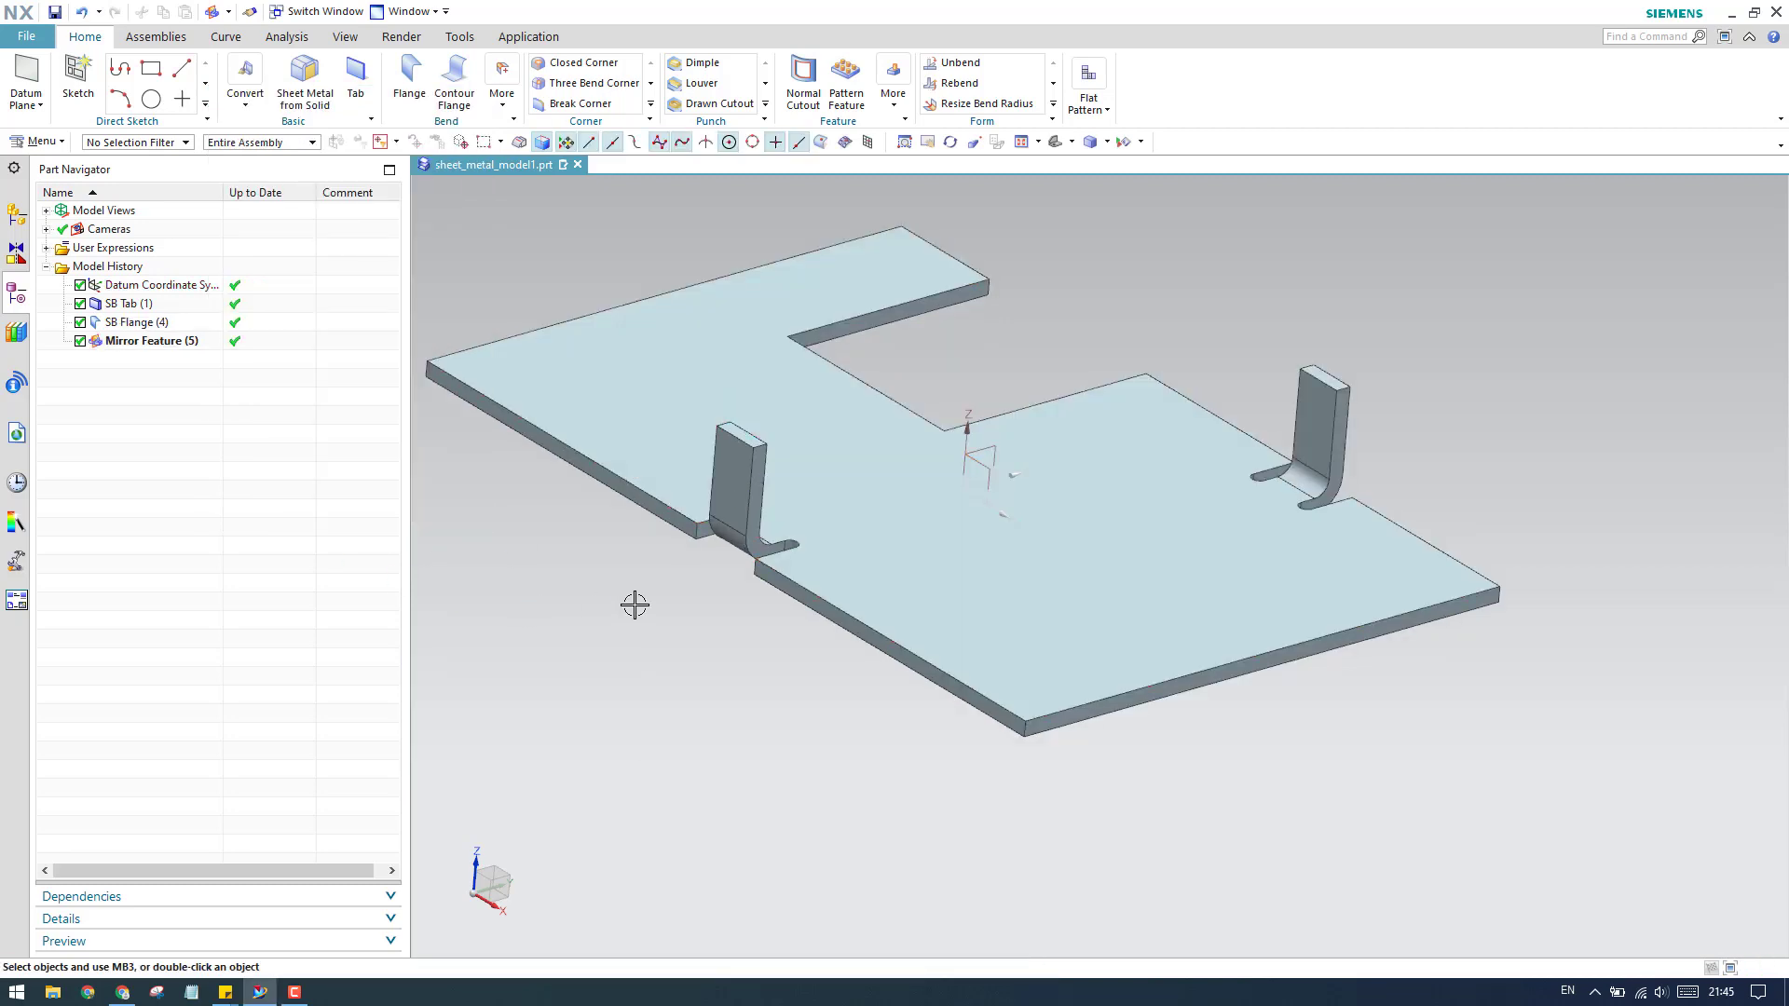
Step: Inspect the mirrored flange and its bend reliefs, and turn on Enable Geometry Mirror and Pattern for the original flange
shift+middle_drag(653, 587, 677, 577)
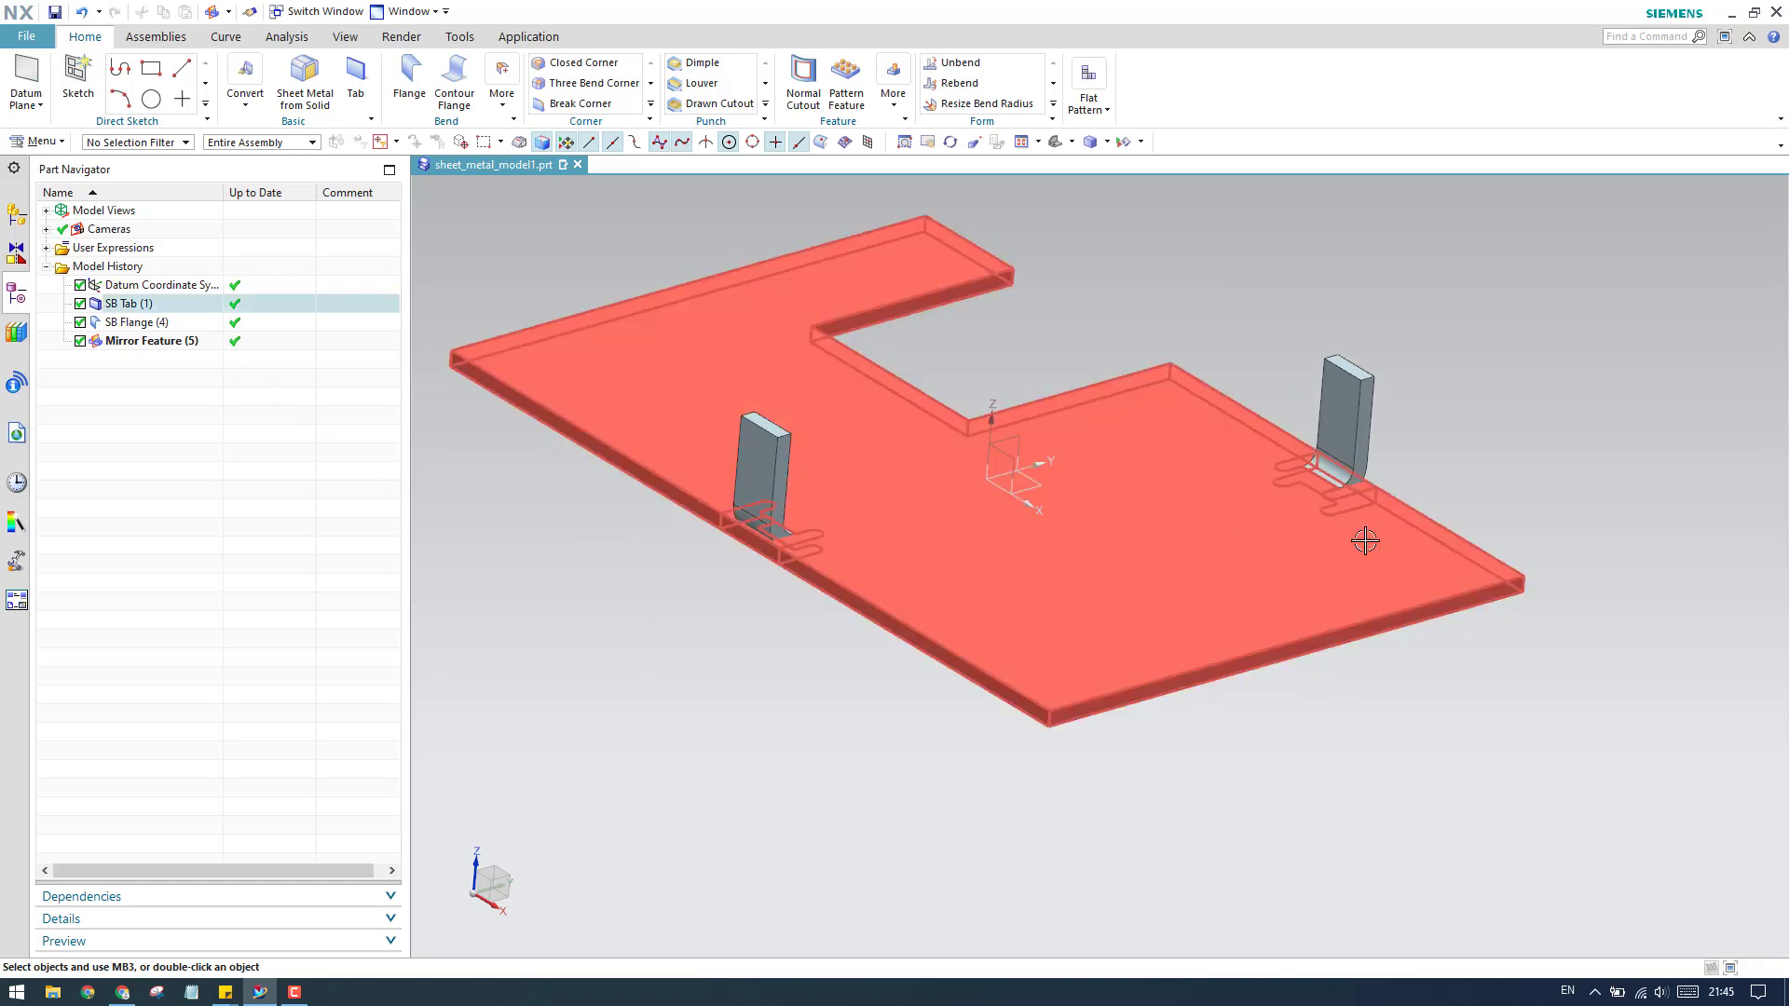
middle_drag(1038, 506, 1016, 589)
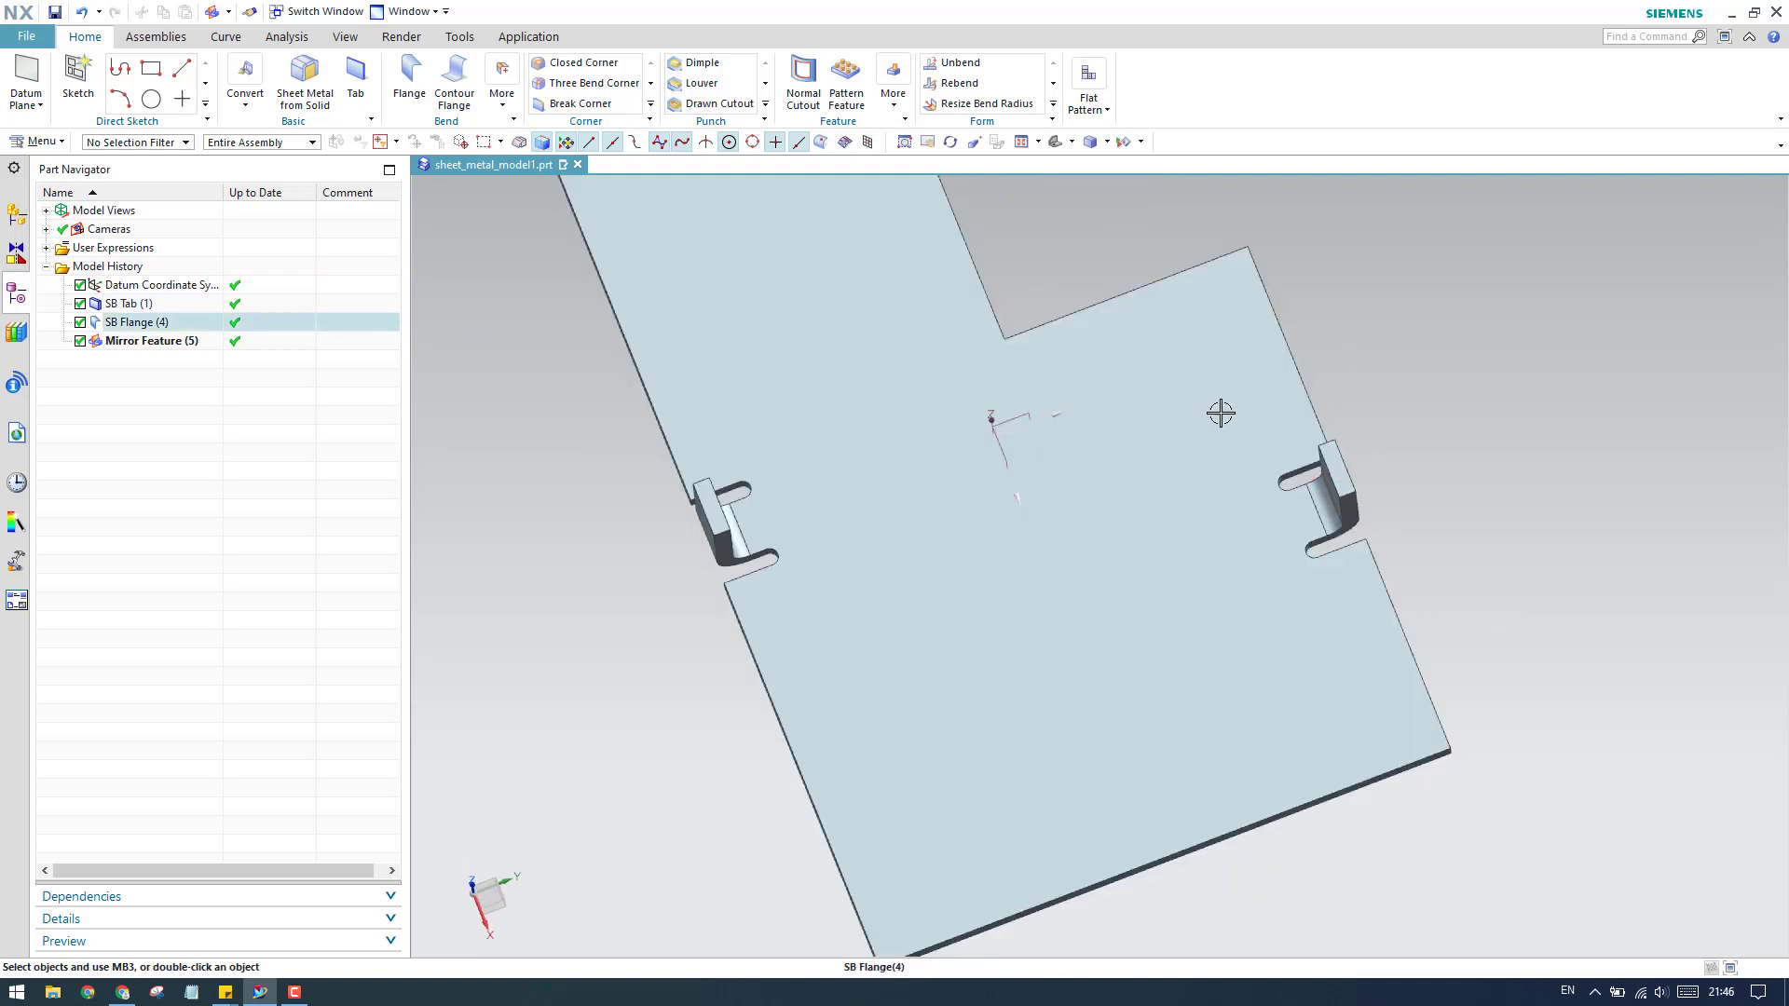
key(Home)
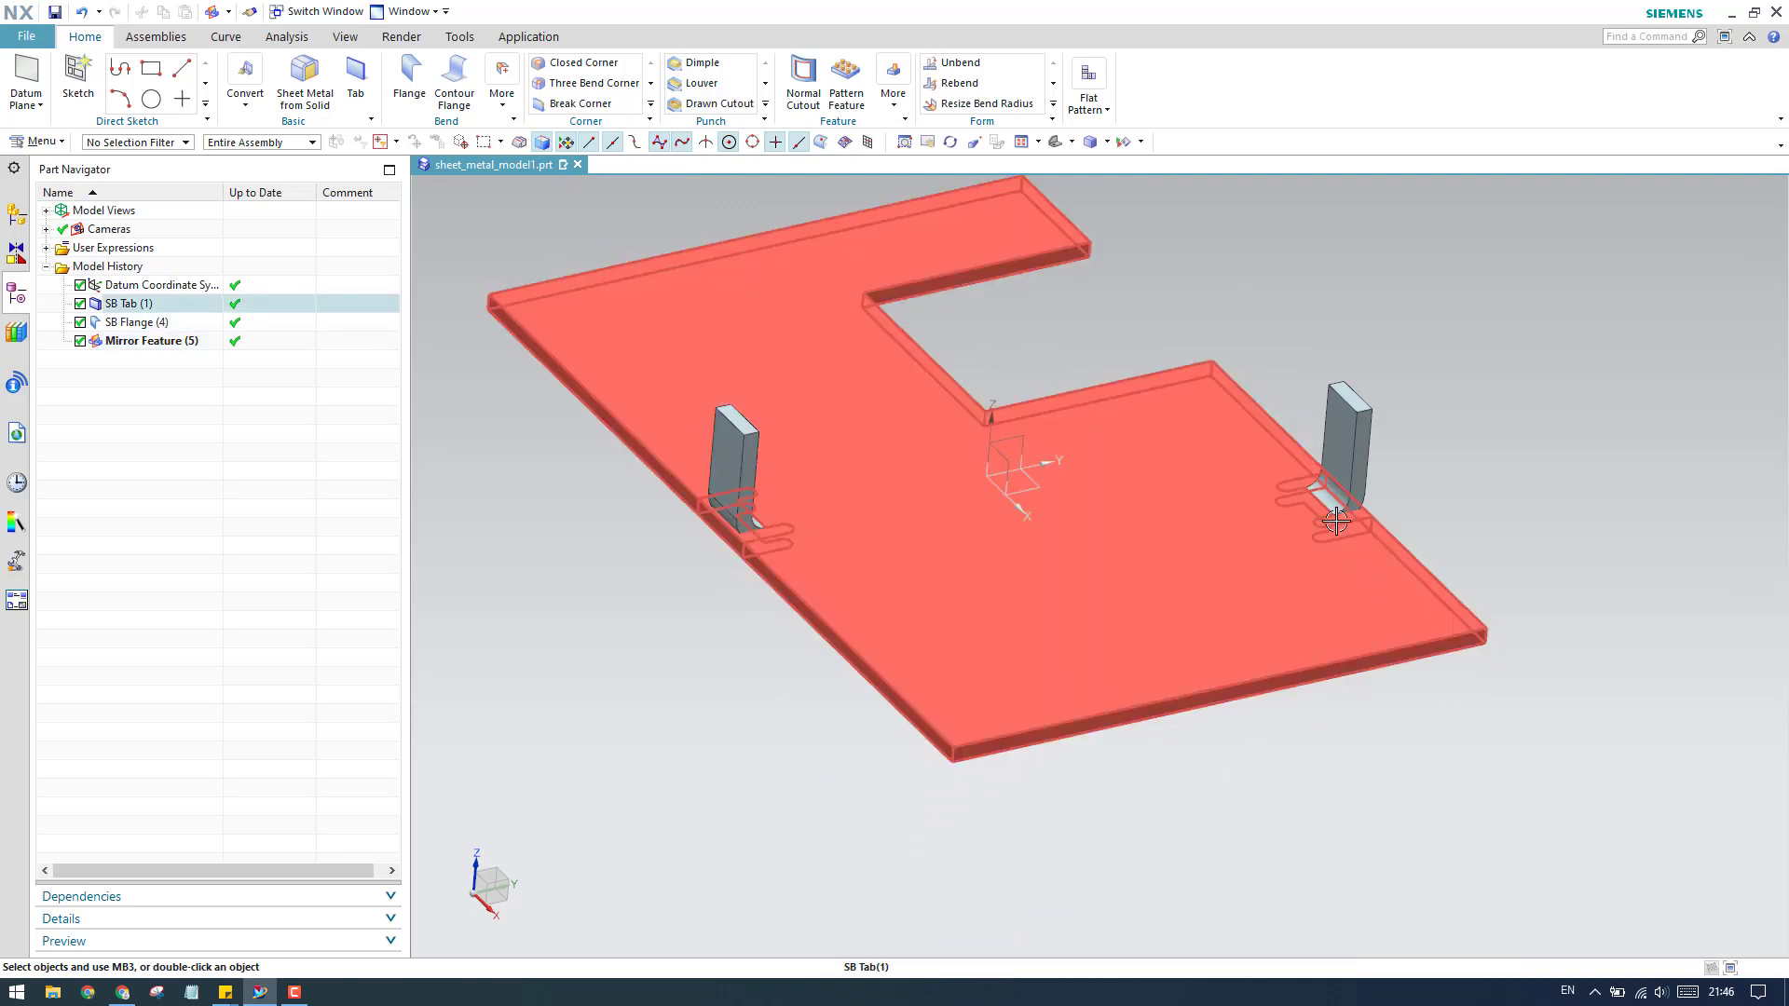
scroll(1298, 437, up, 1)
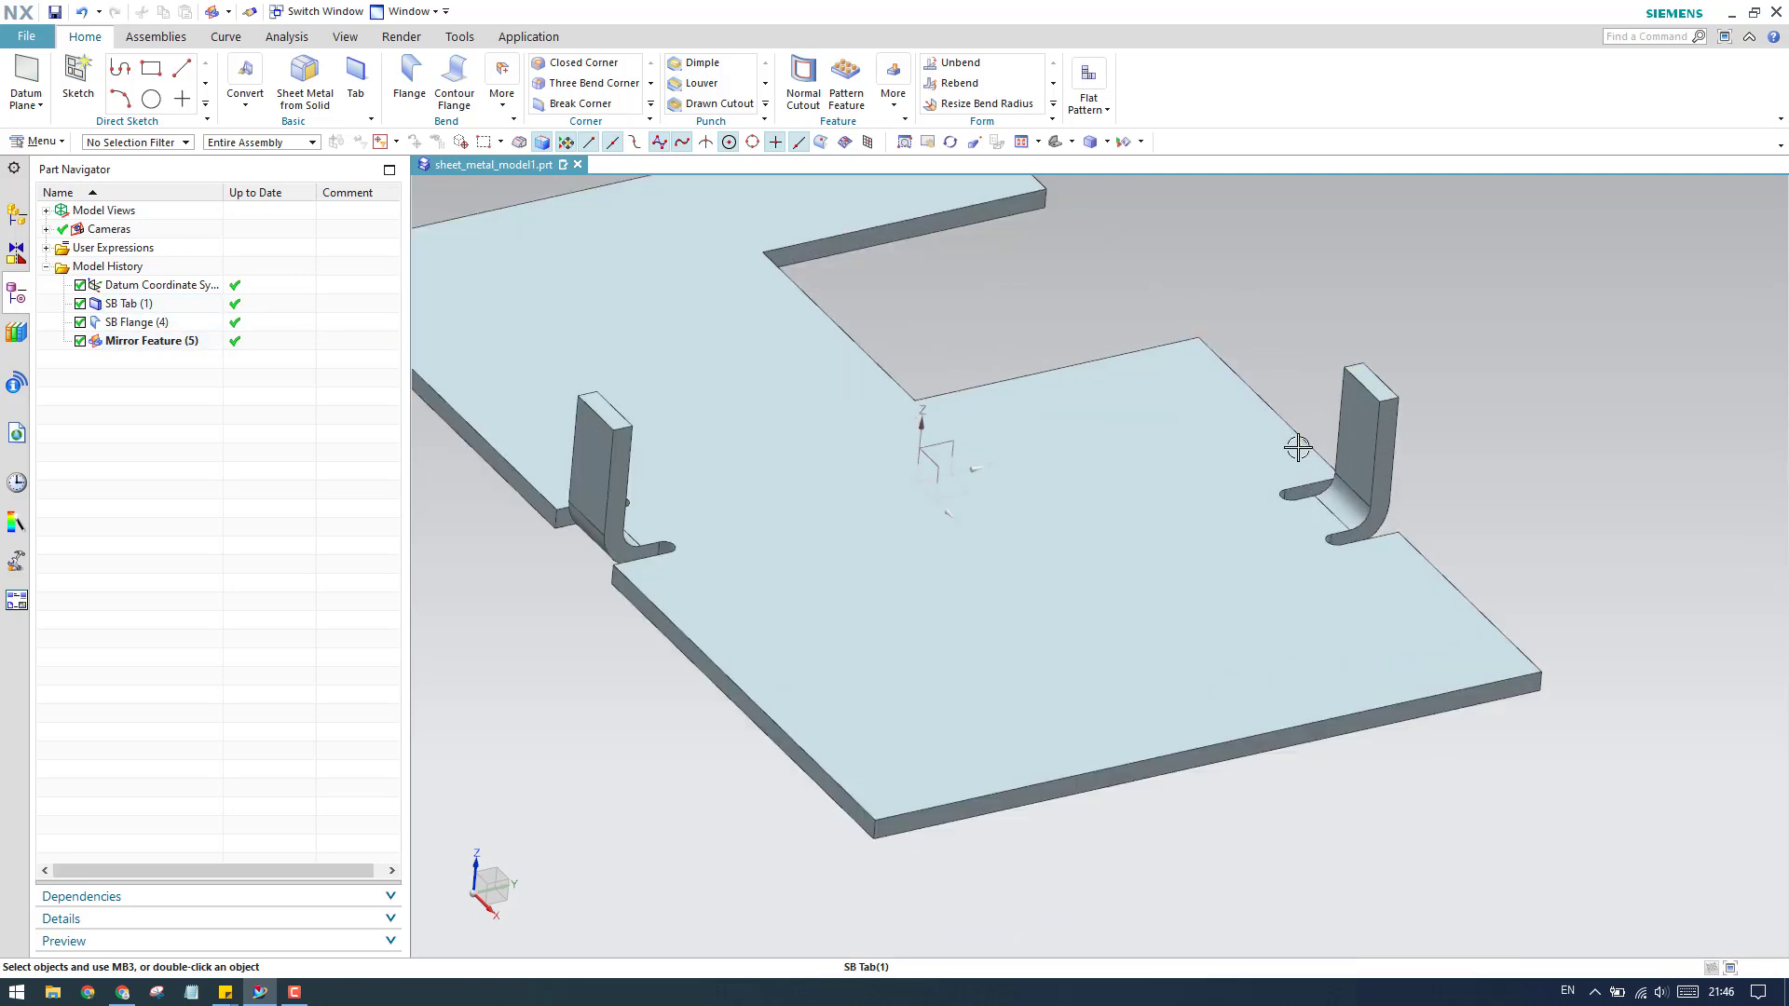
double_click(140, 323)
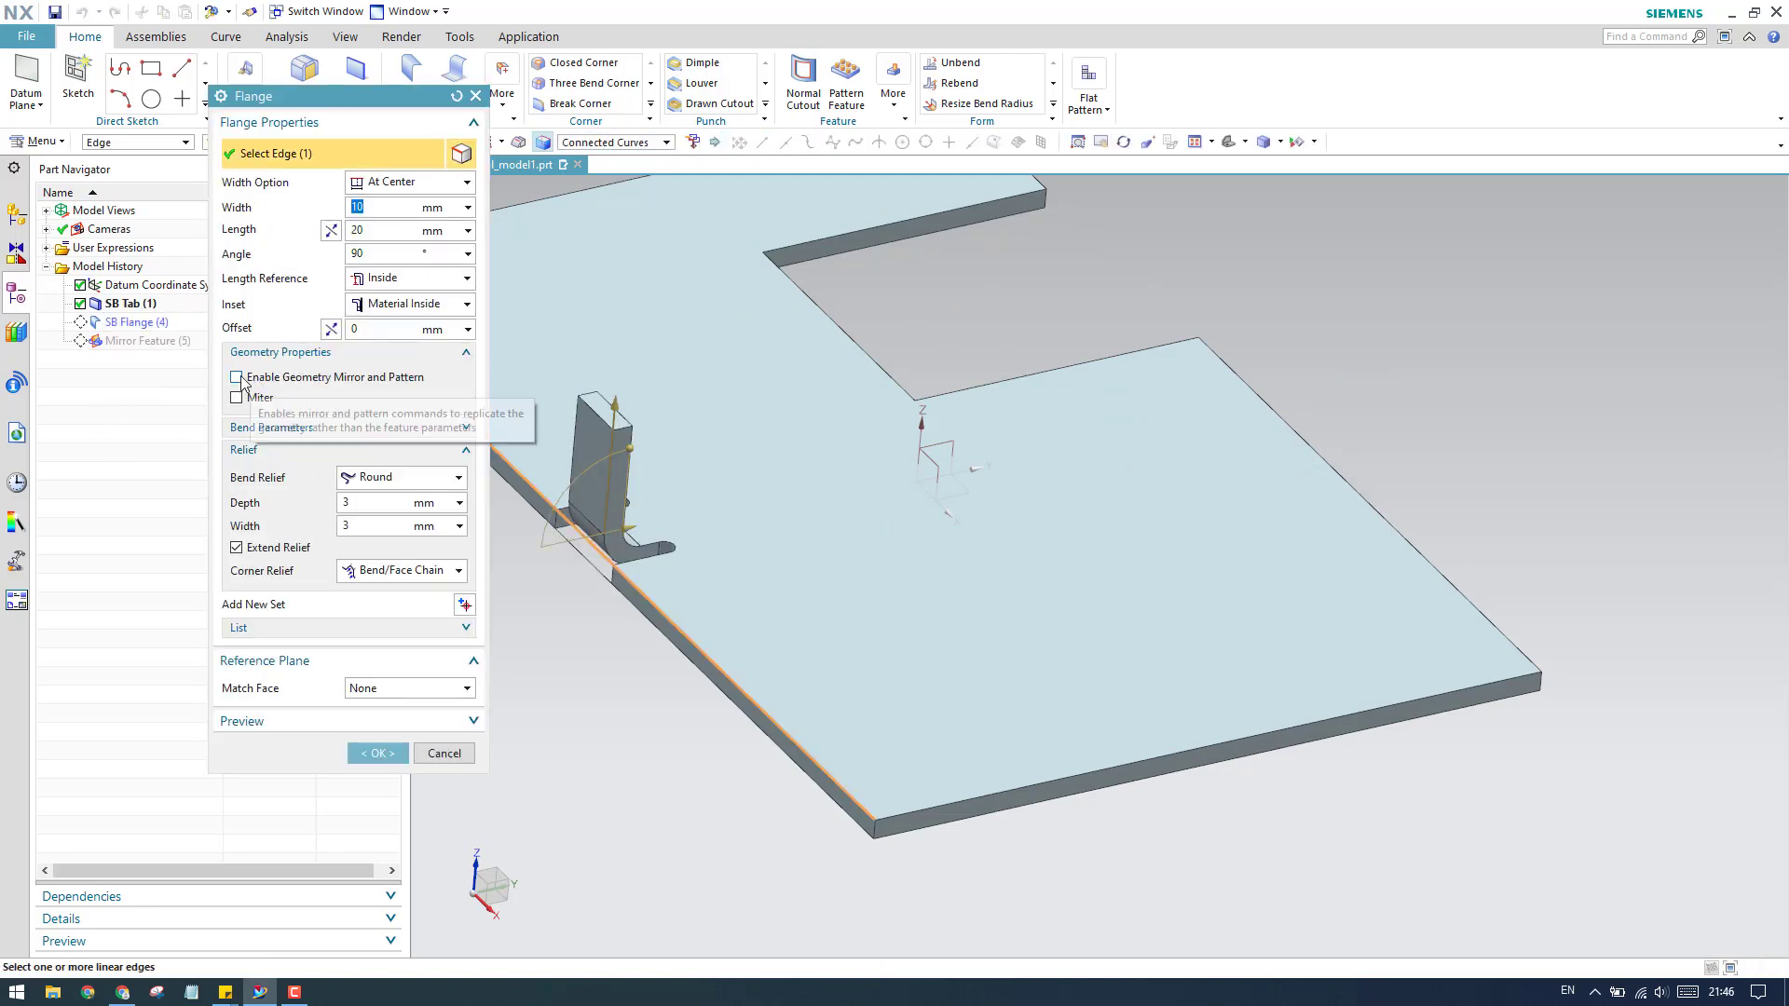
click(239, 377)
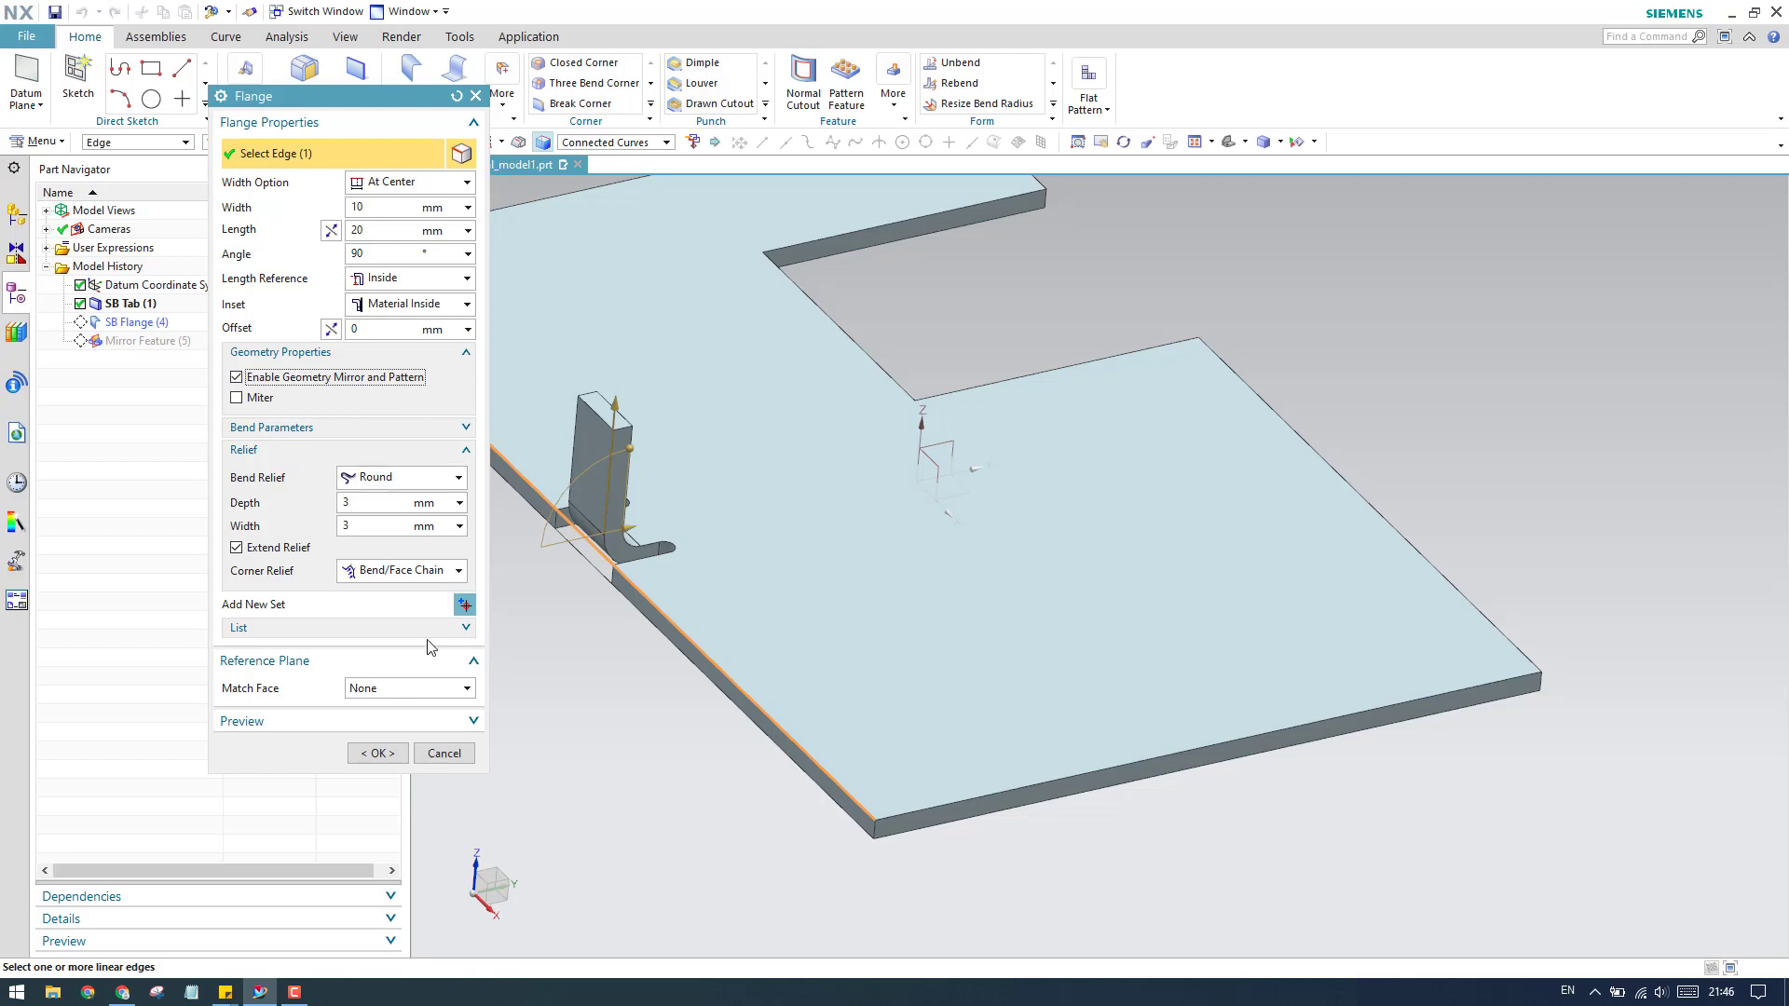
click(377, 753)
mouse_move(1188, 402)
middle_down()
mouse_move(1174, 522)
mouse_move(1142, 423)
mouse_move(1164, 382)
mouse_move(1130, 400)
mouse_move(1174, 441)
mouse_move(1186, 428)
middle_up()
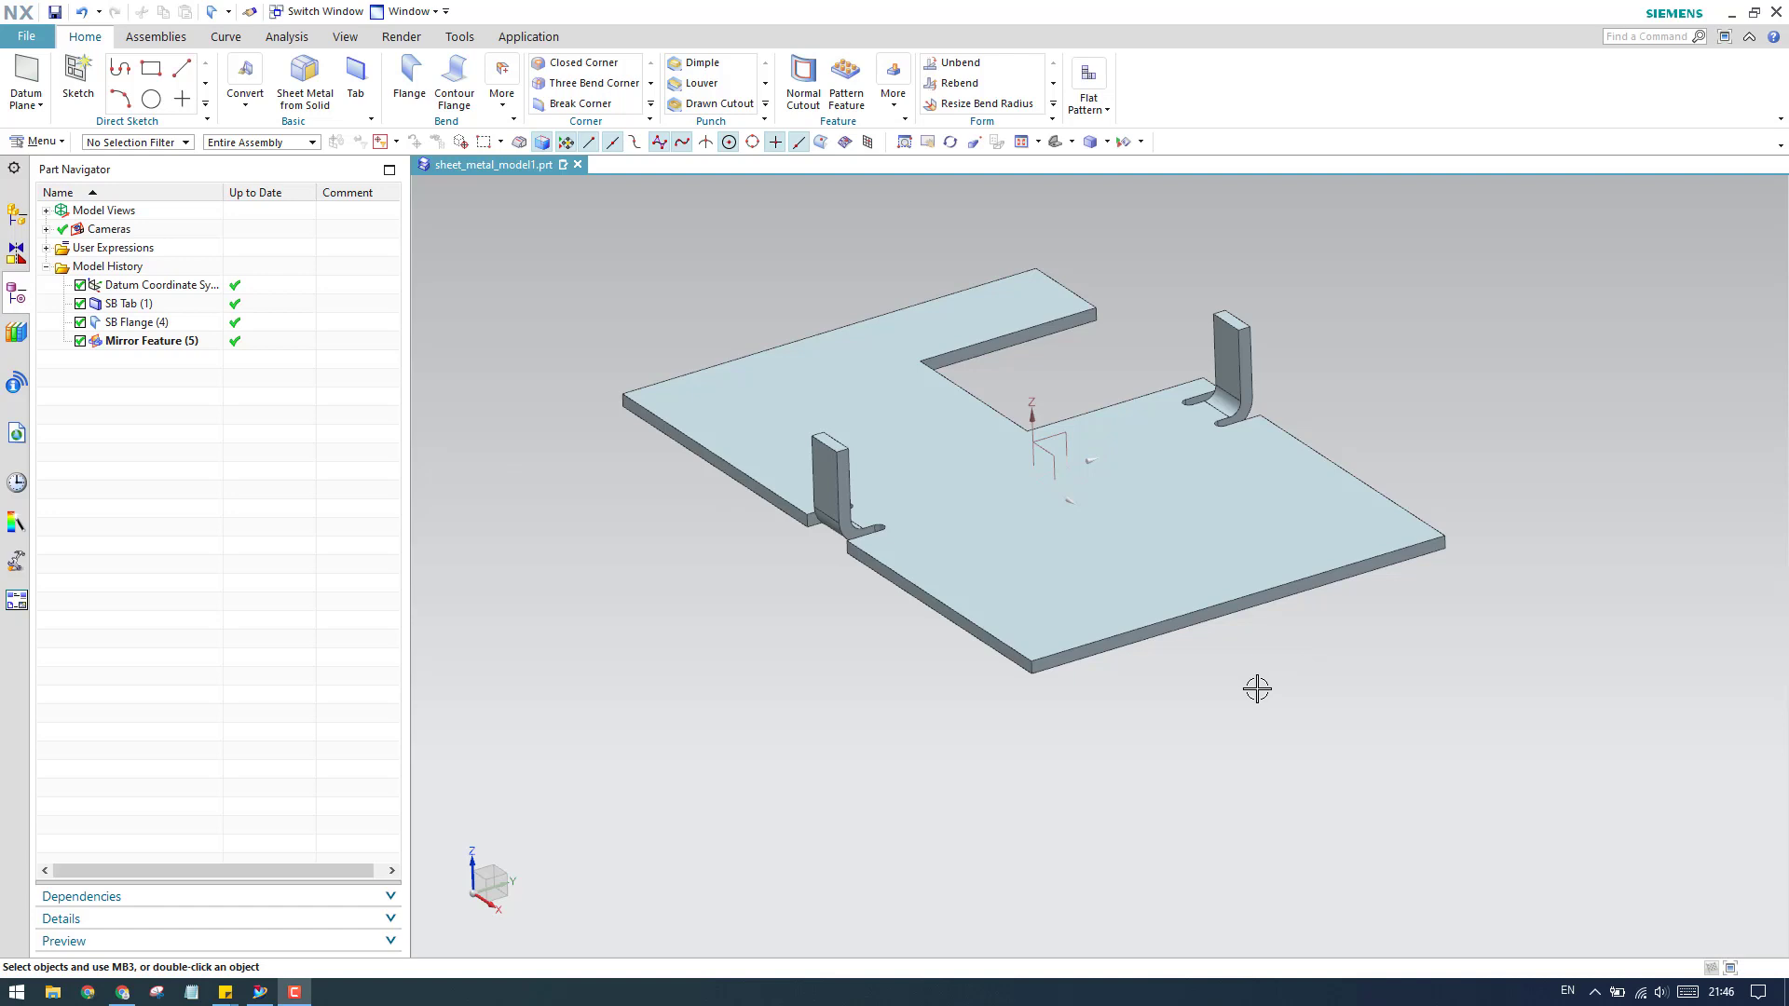
Step: Delete the mirrored flange feature and the original flange, leaving only the notched tab
click(409, 75)
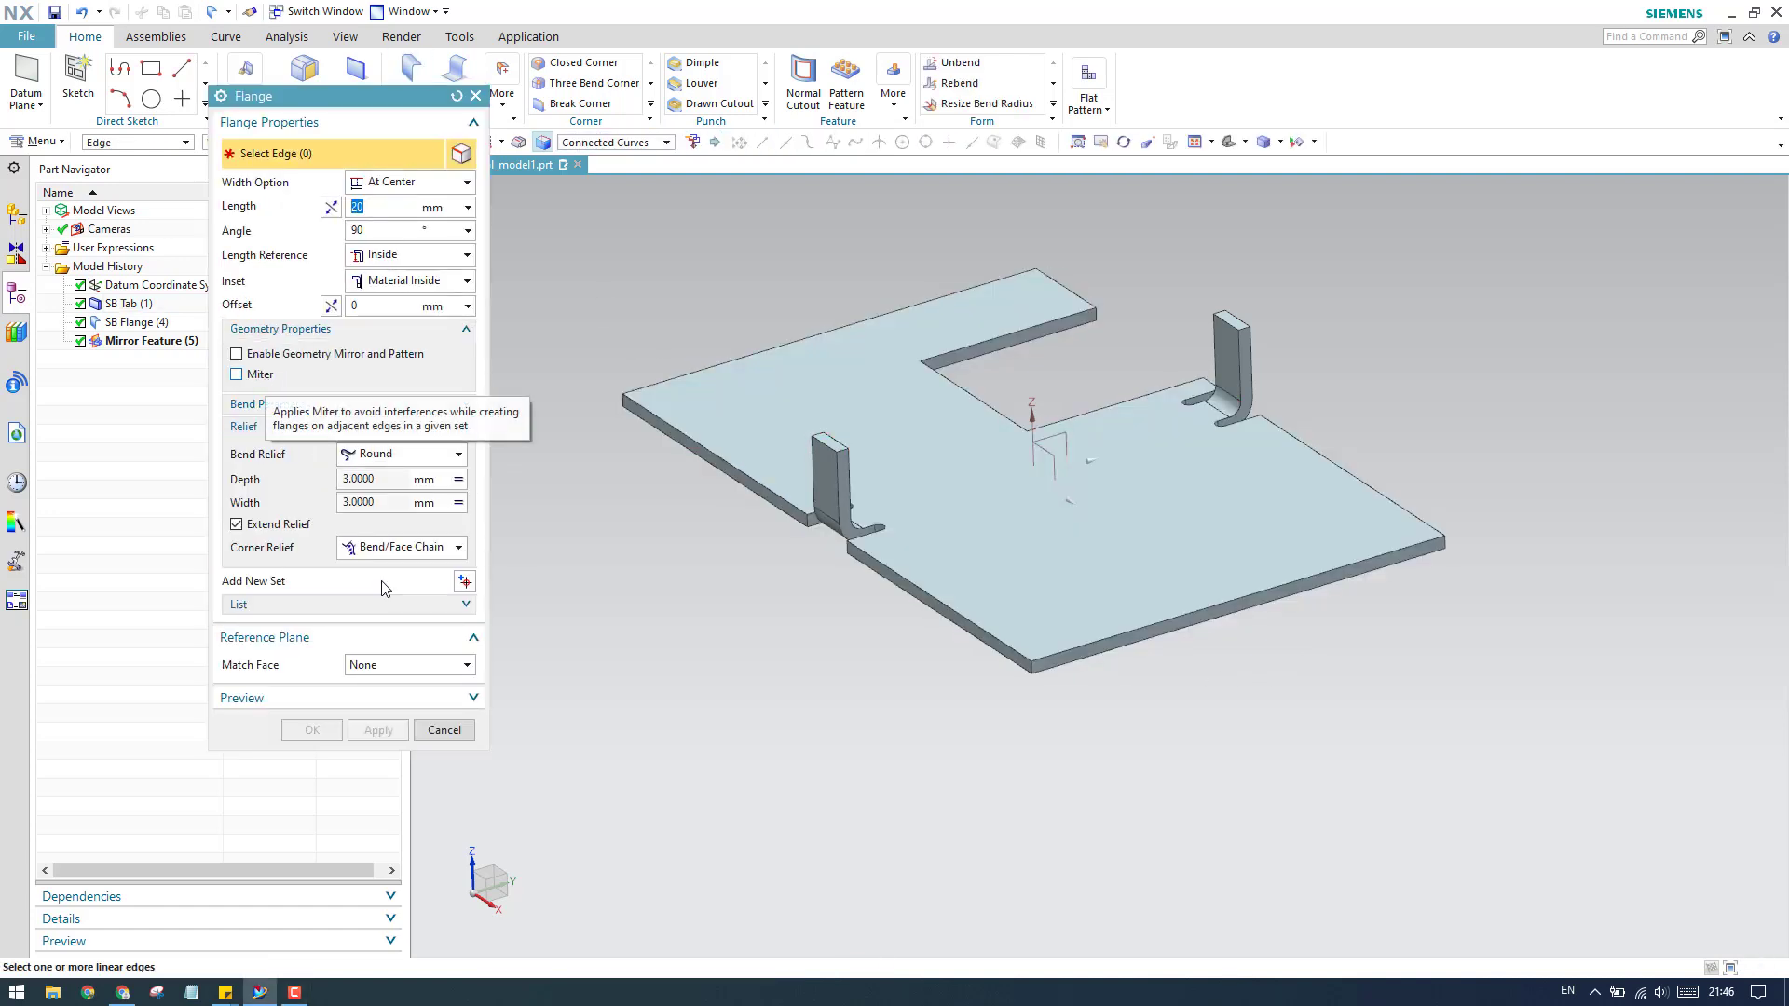
click(443, 731)
right_click(126, 341)
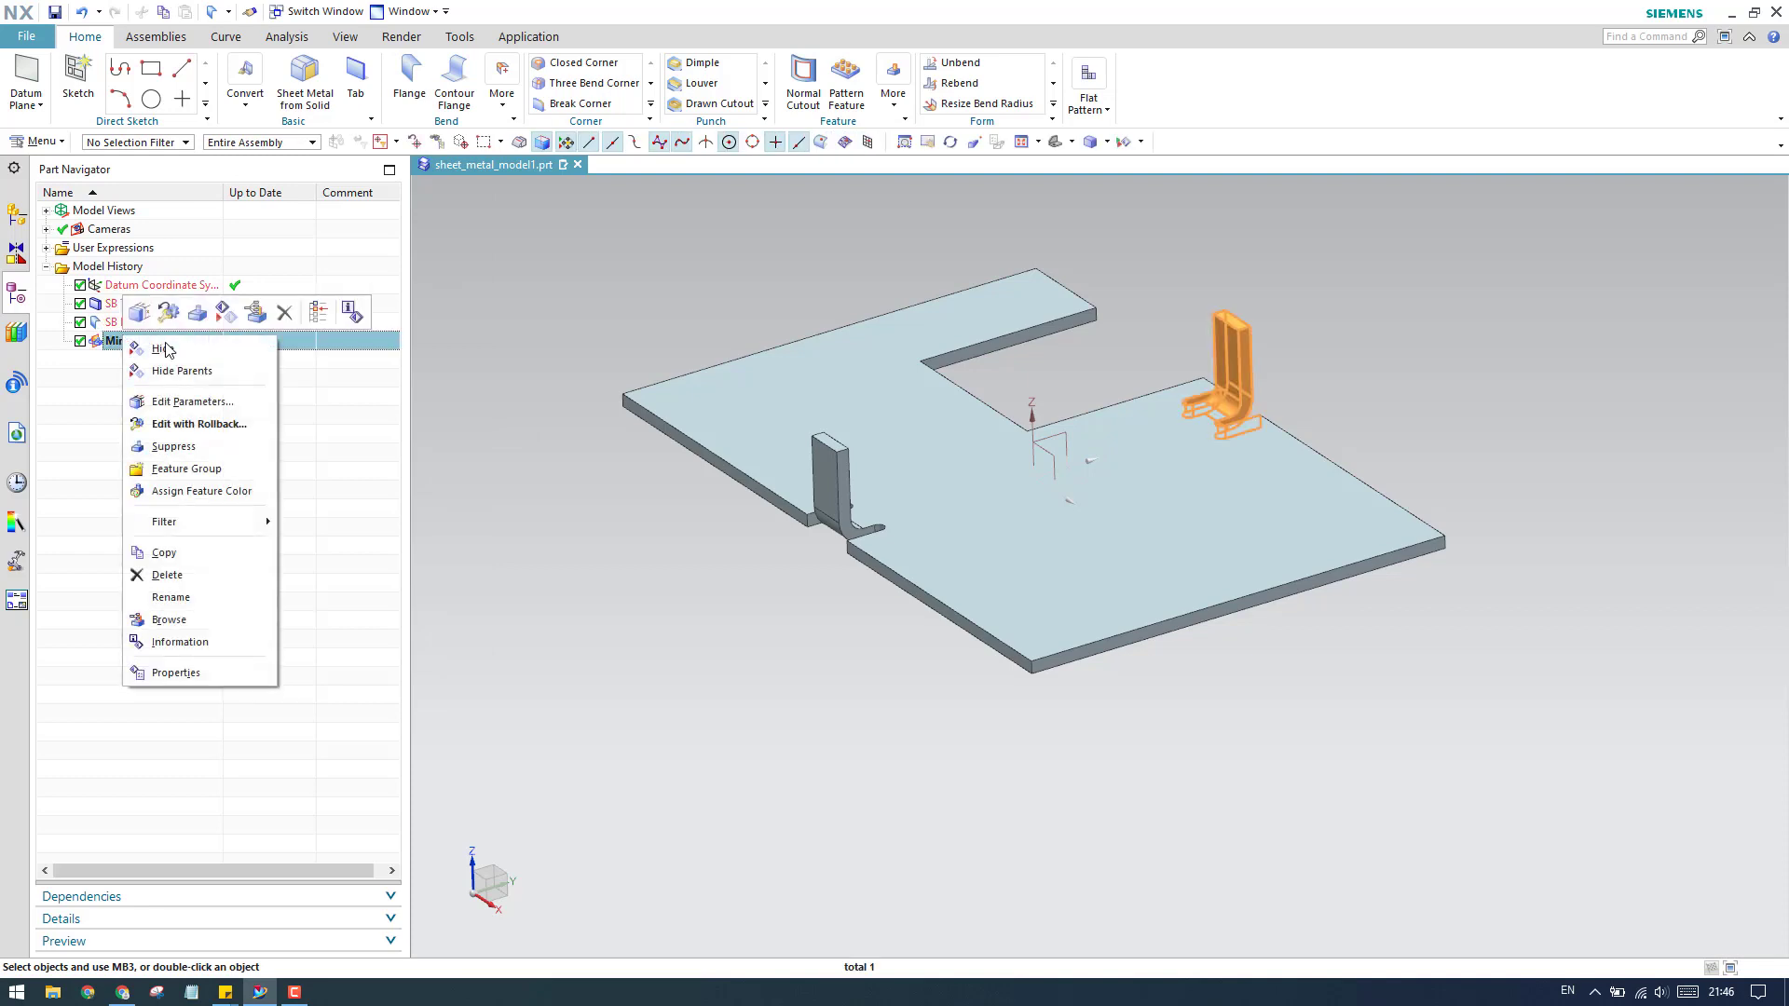
click(281, 317)
click(135, 323)
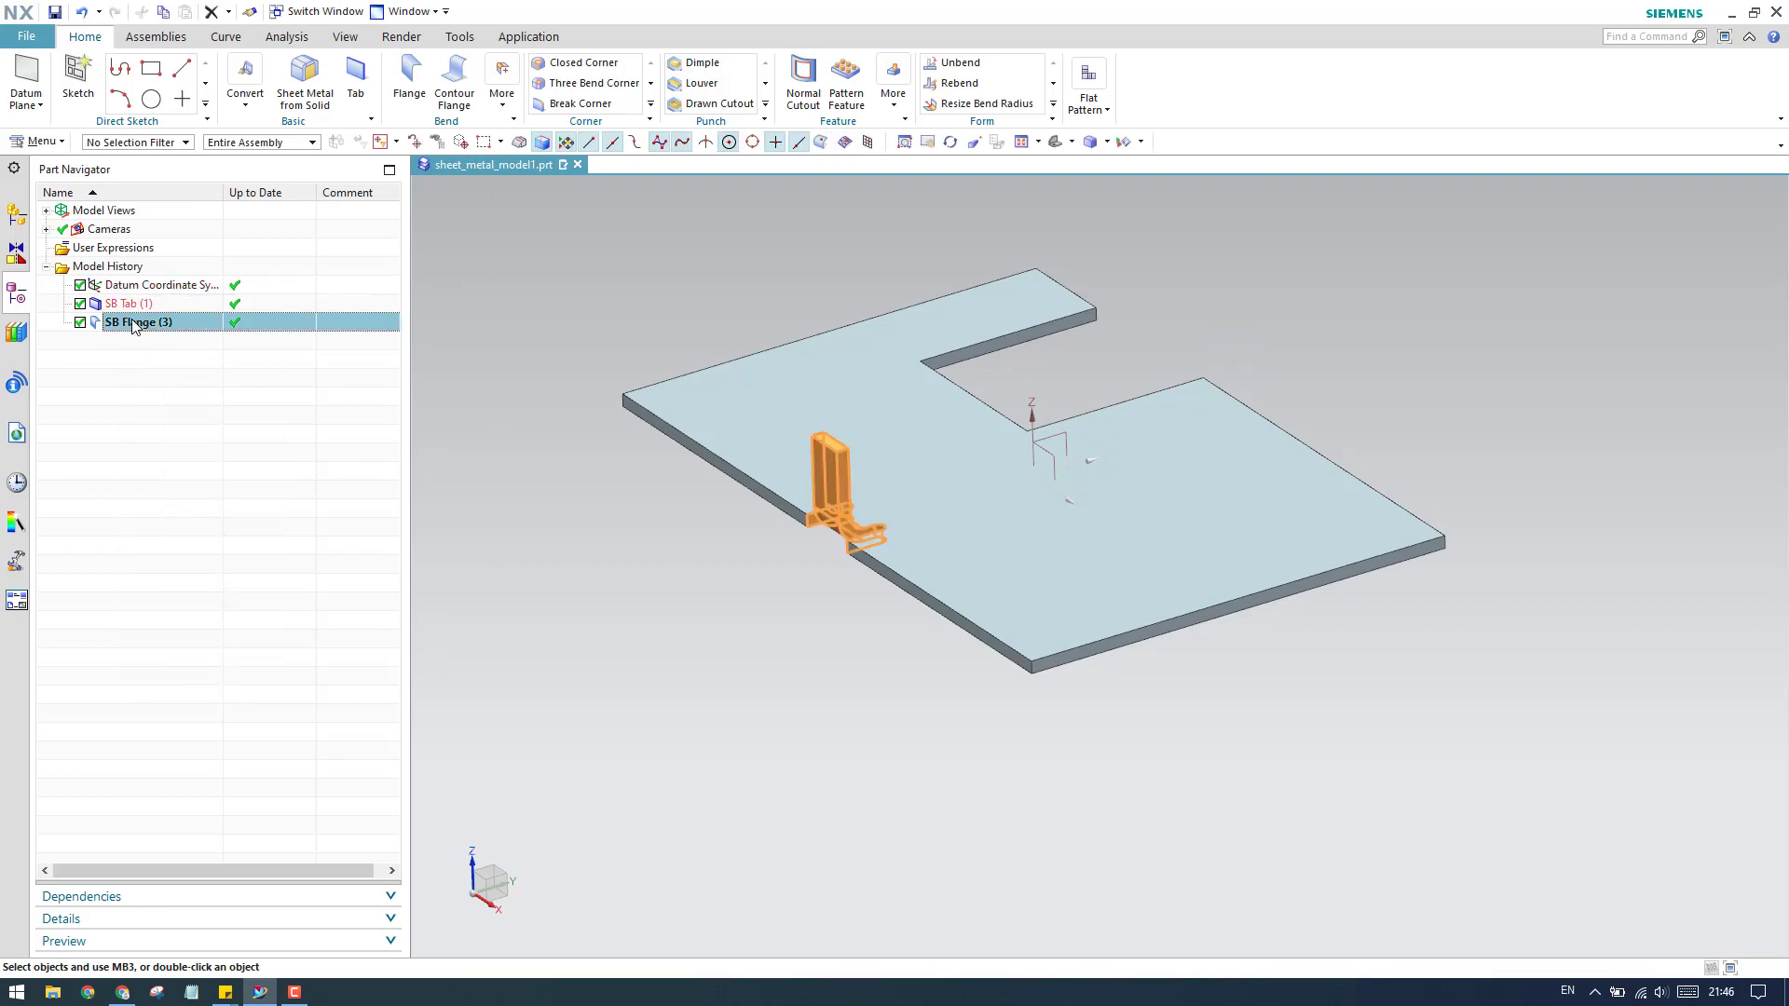
right_click(144, 331)
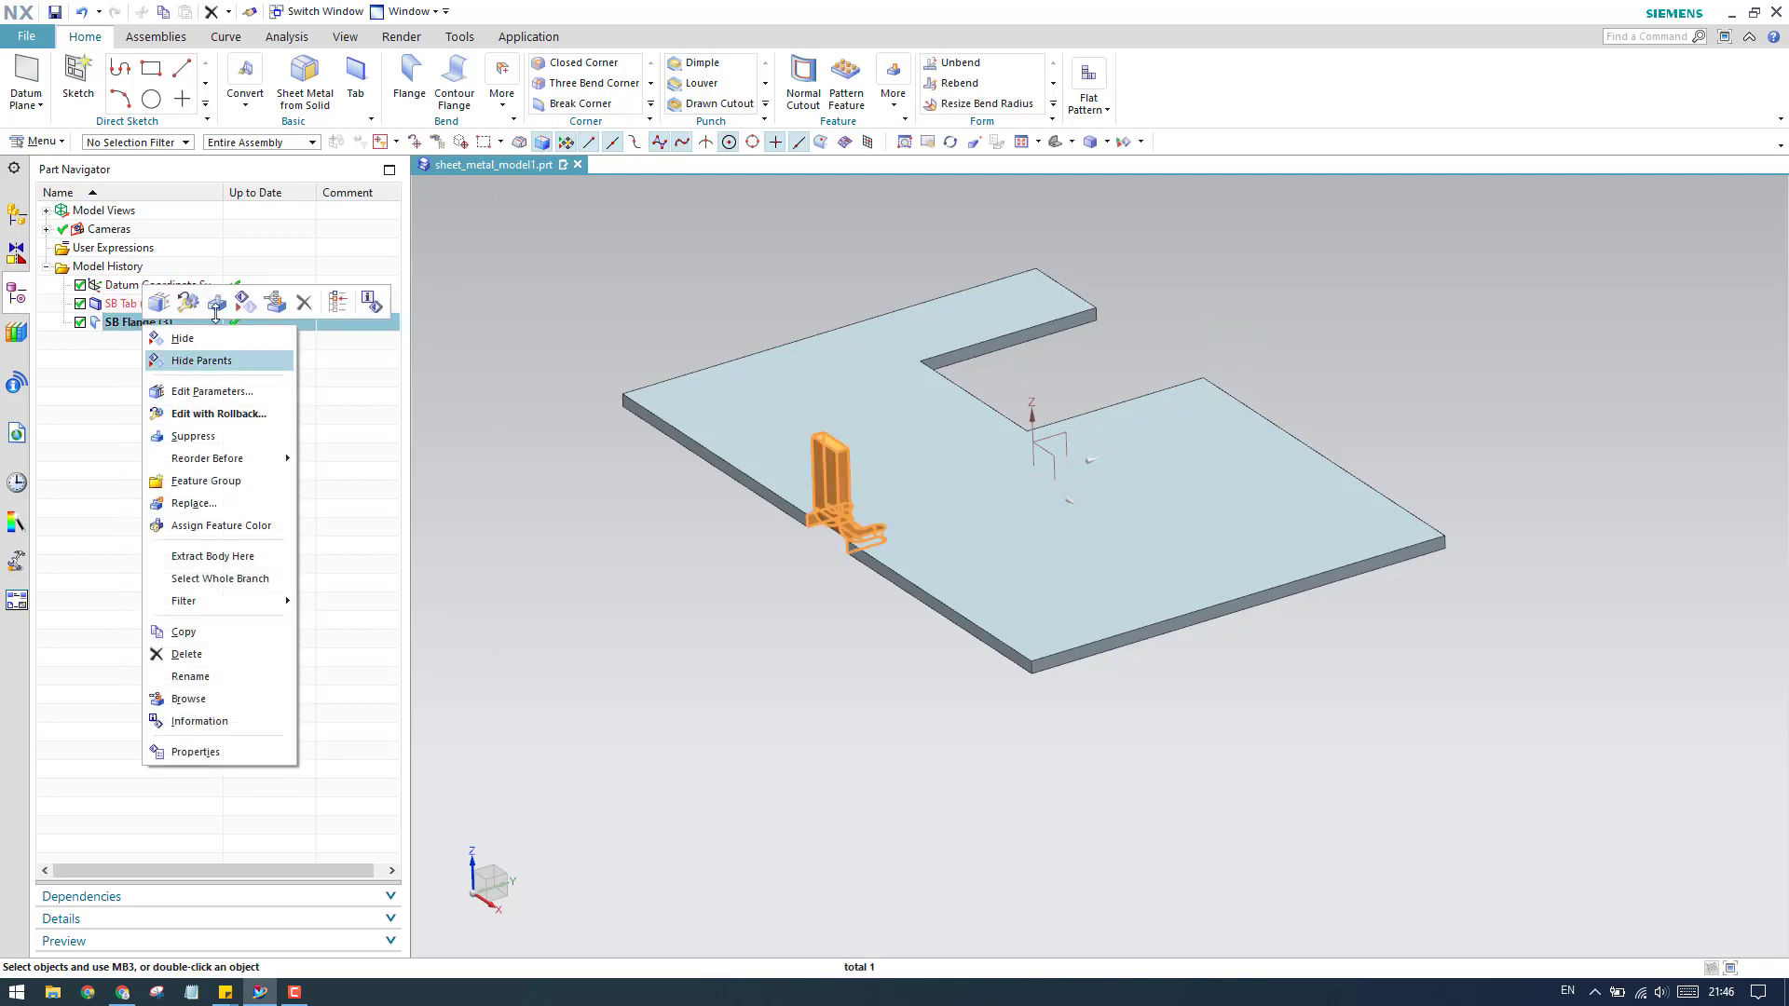
click(305, 310)
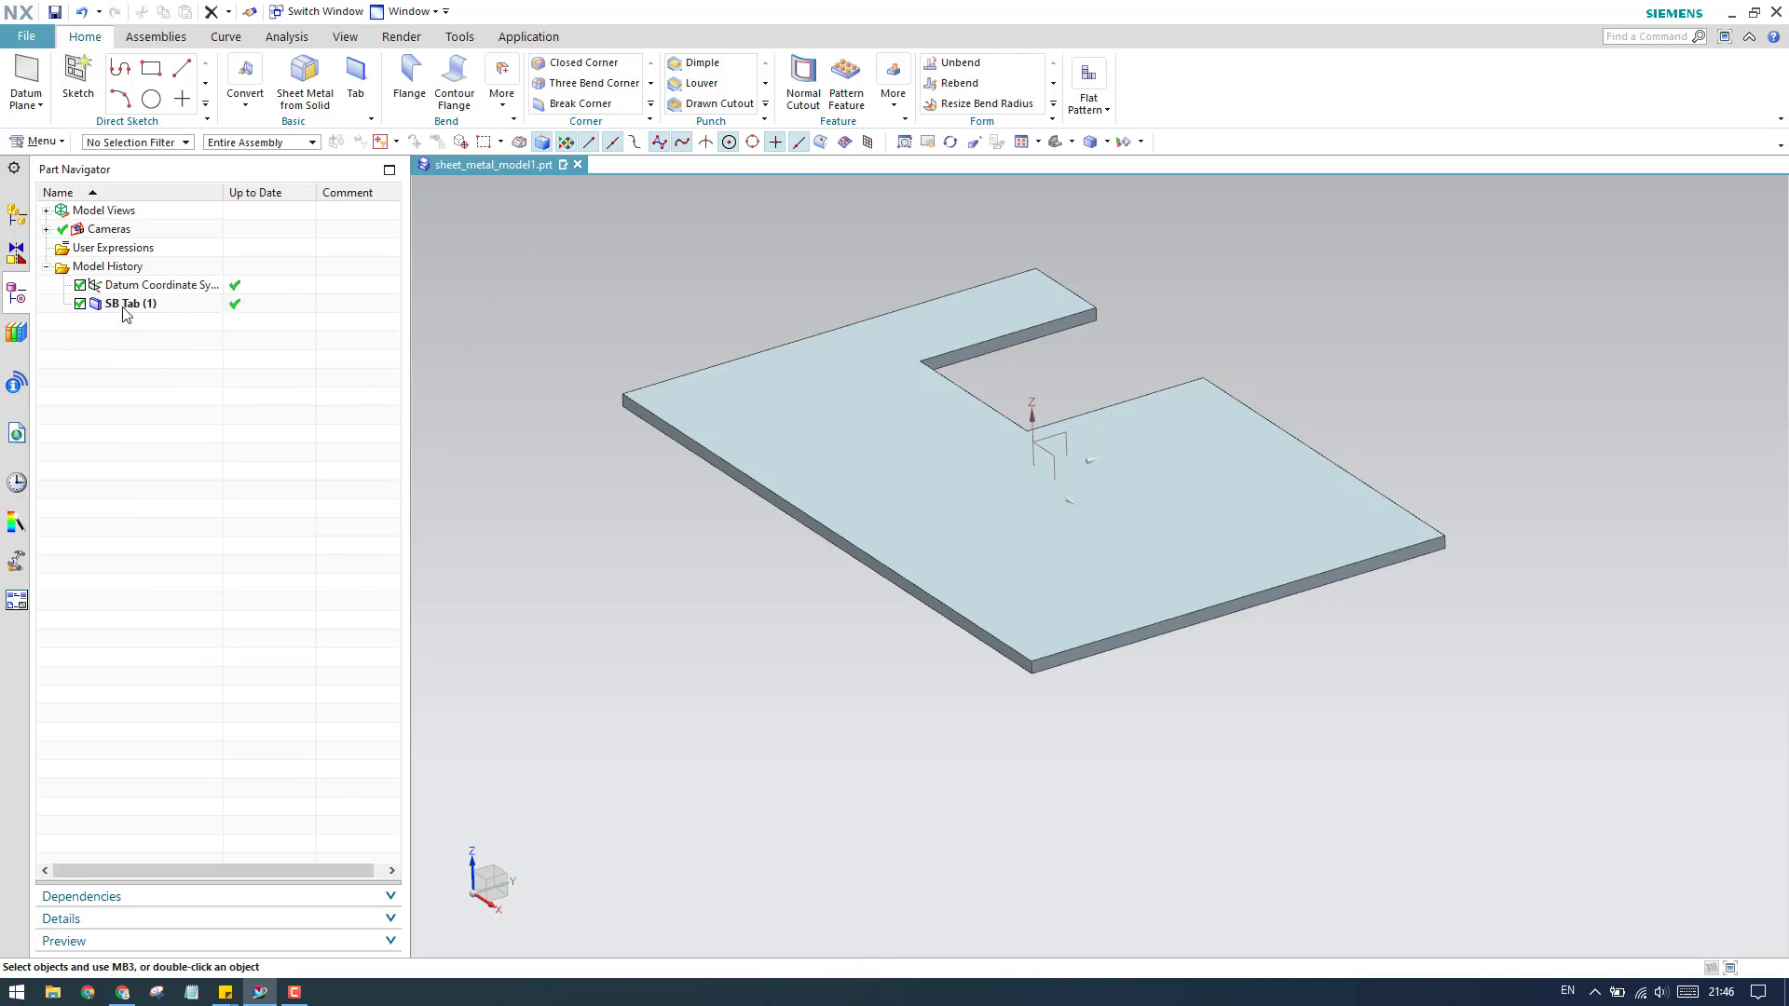
Step: Set up a Full width flange 20 mm long at 90° on the tab's unnotched long edge and the adjacent short edge
click(410, 84)
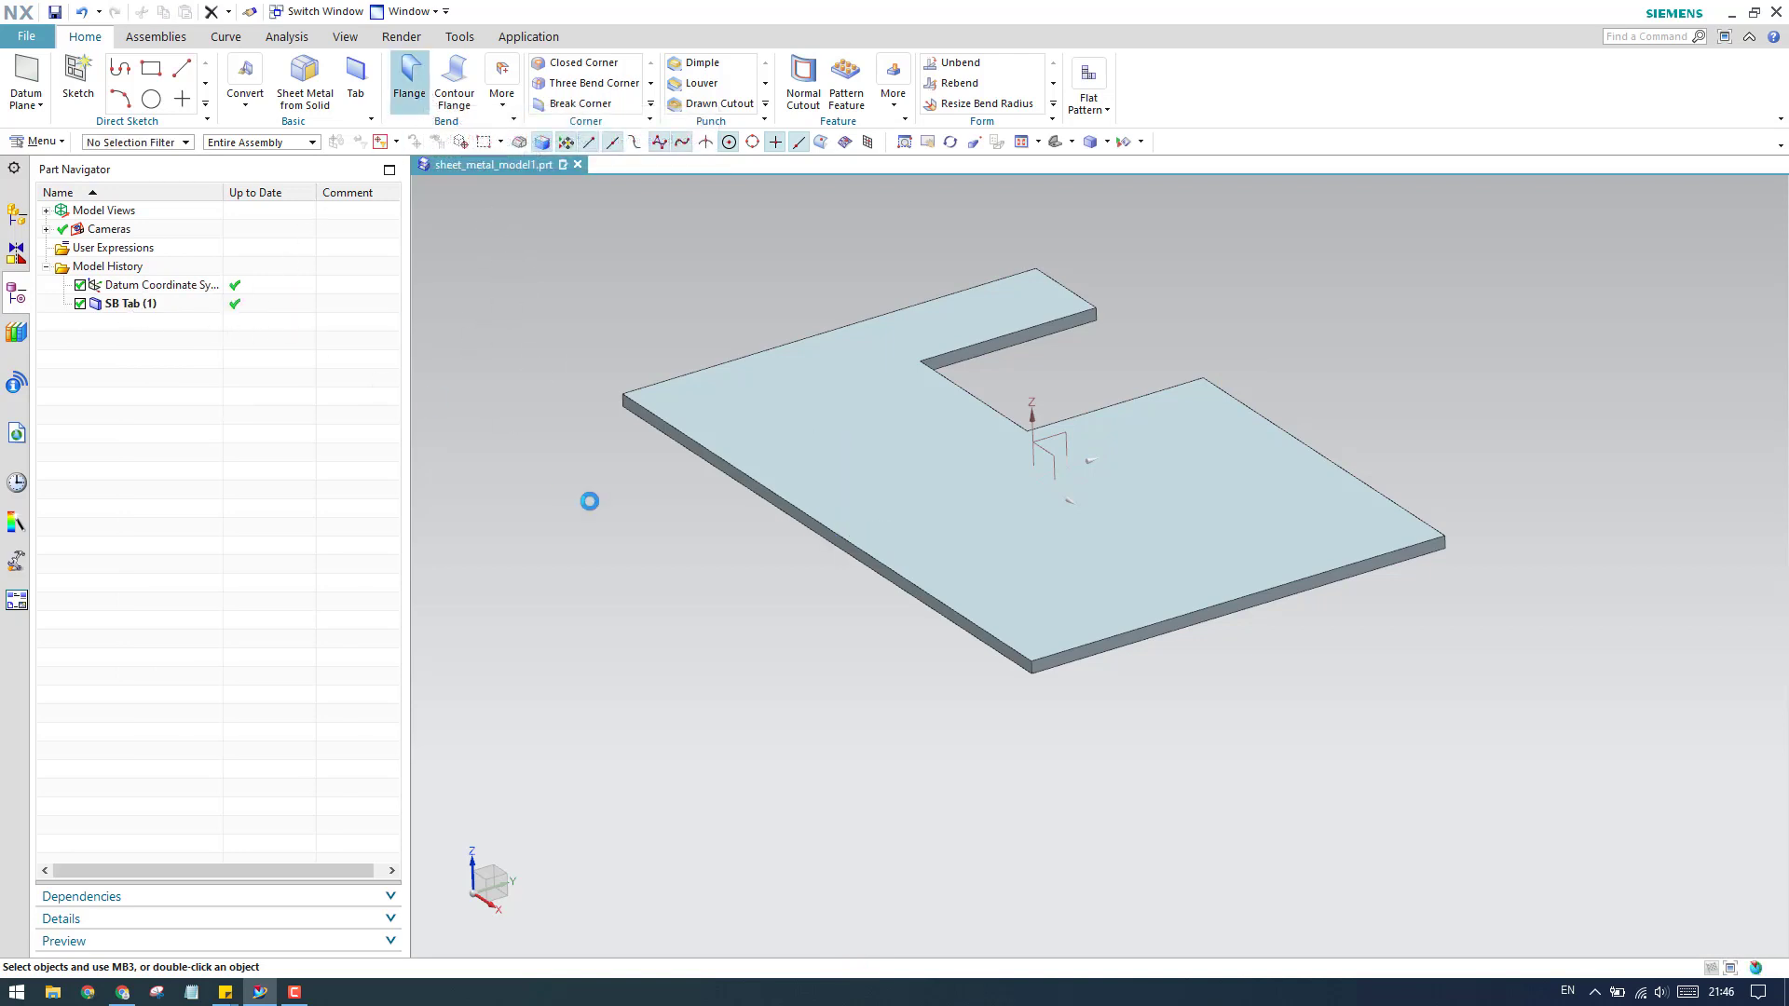
scroll(755, 572, up, 2)
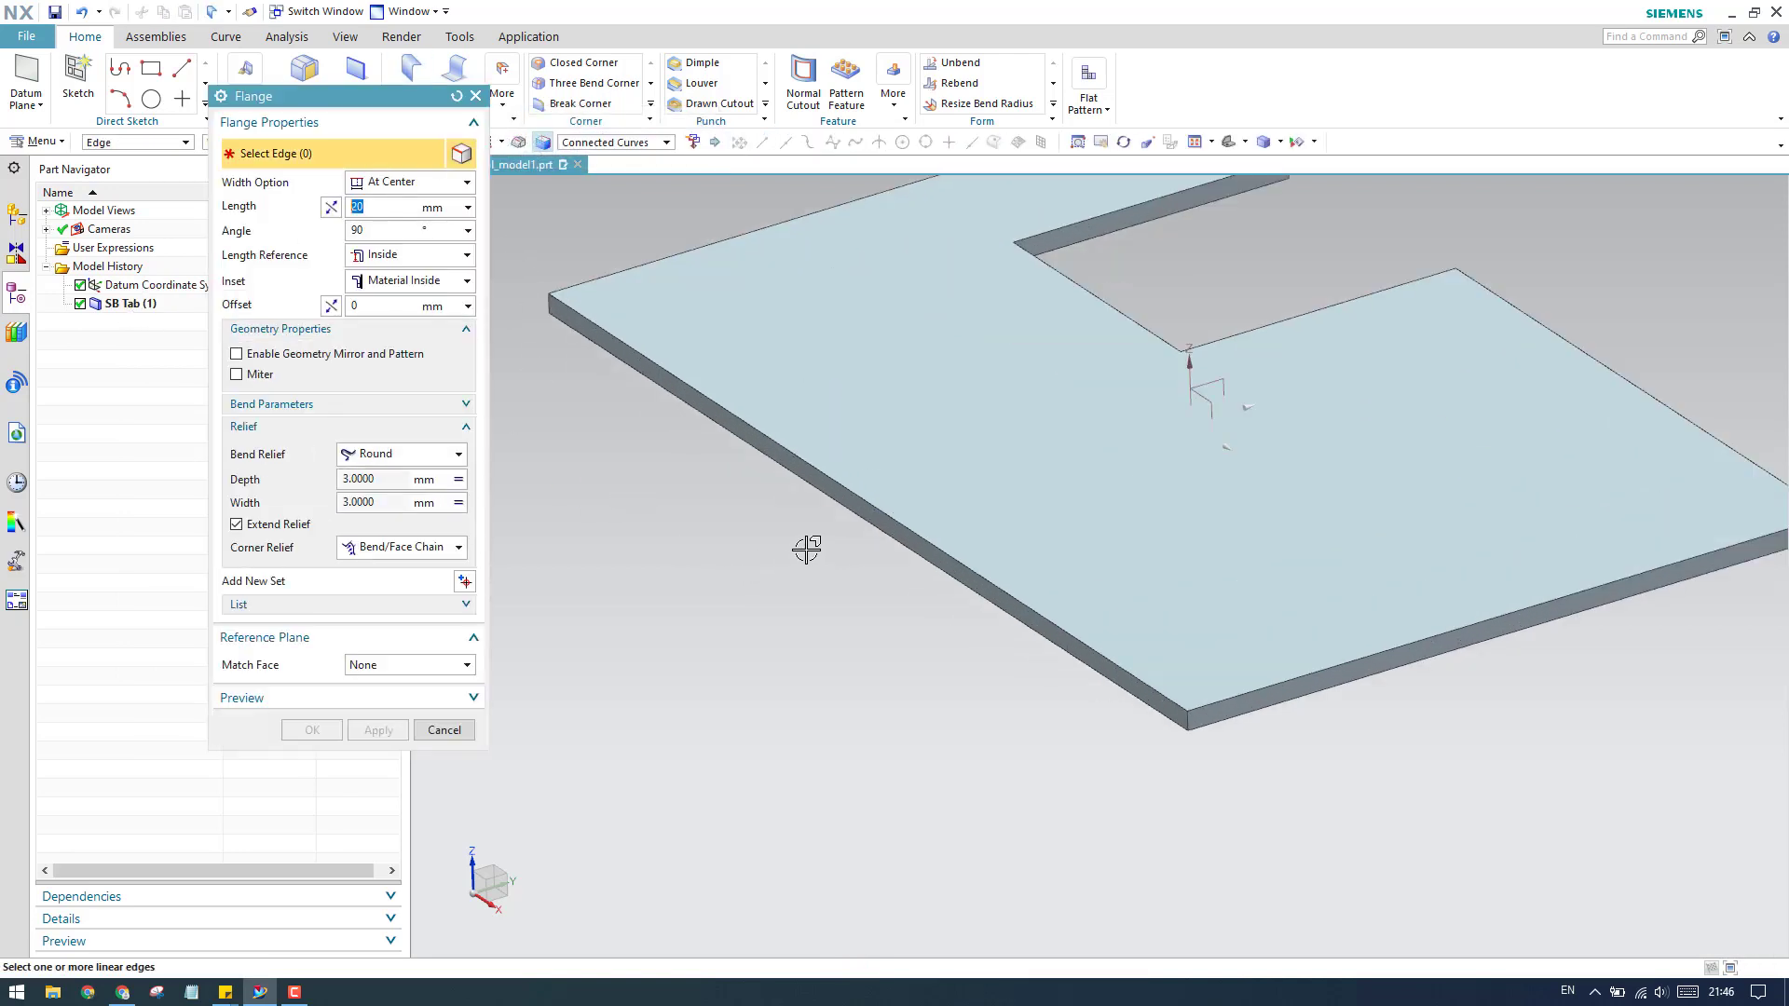
click(841, 484)
click(1246, 685)
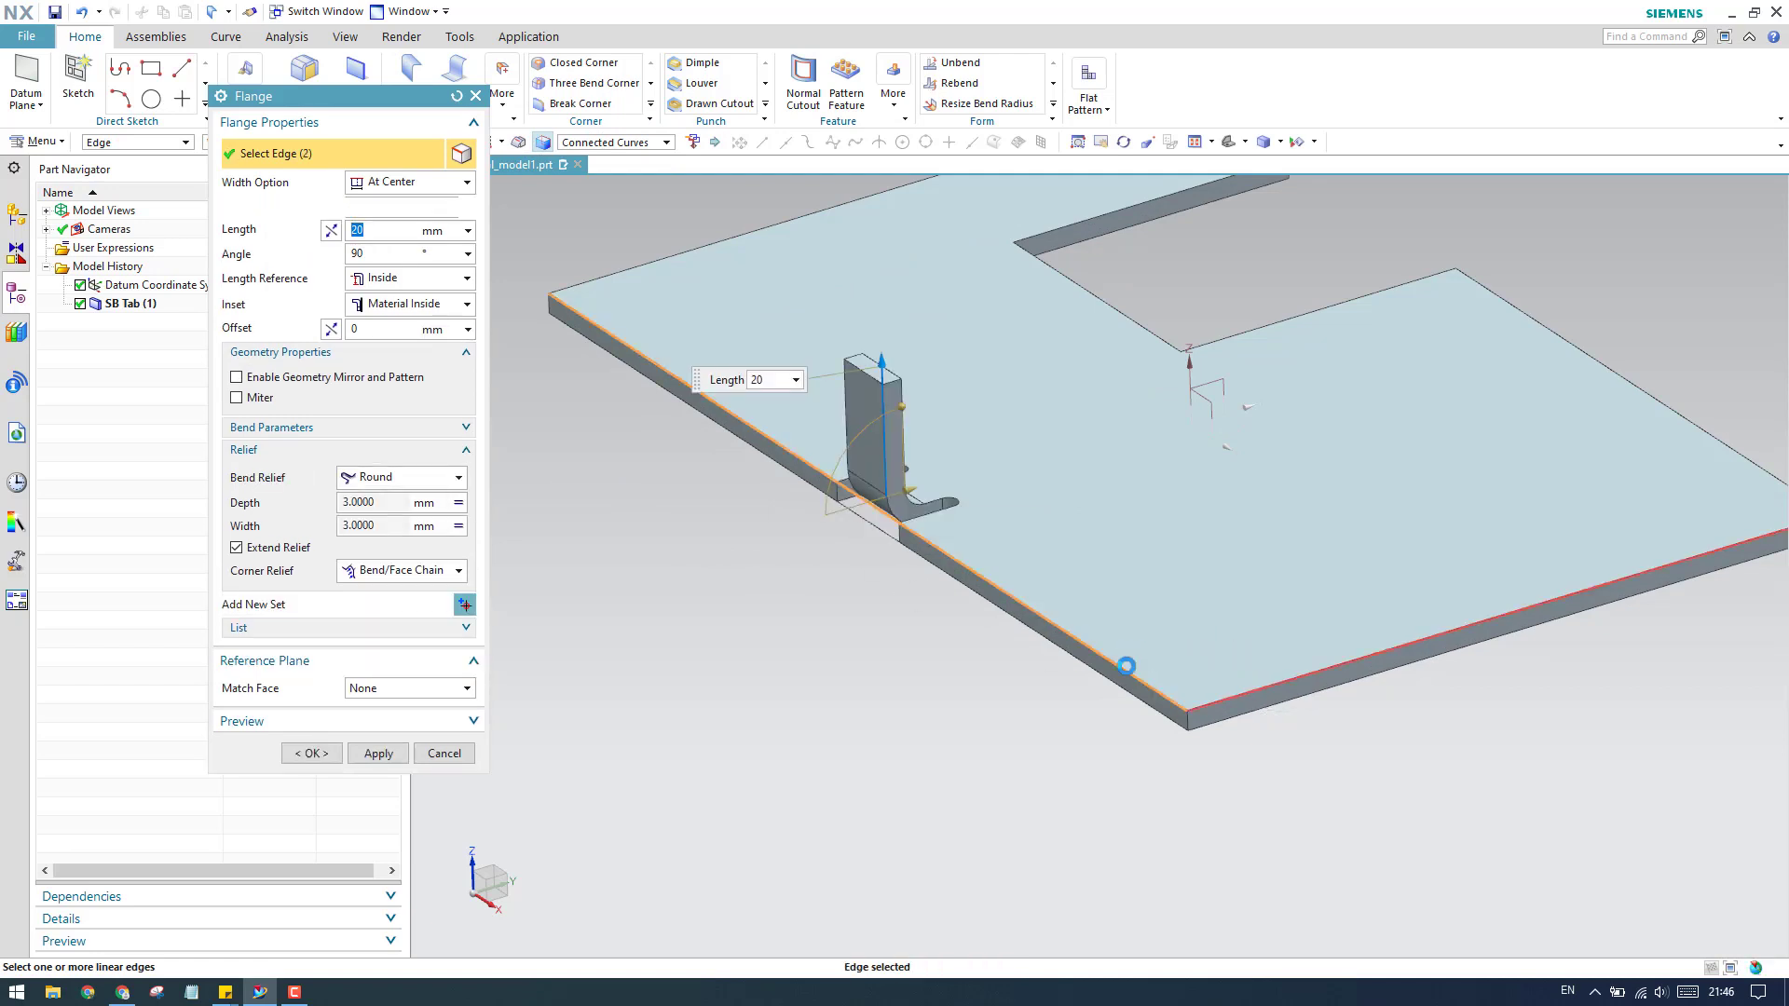
click(416, 183)
click(407, 204)
middle_drag(711, 547, 1042, 620)
scroll(1042, 619, down, 1)
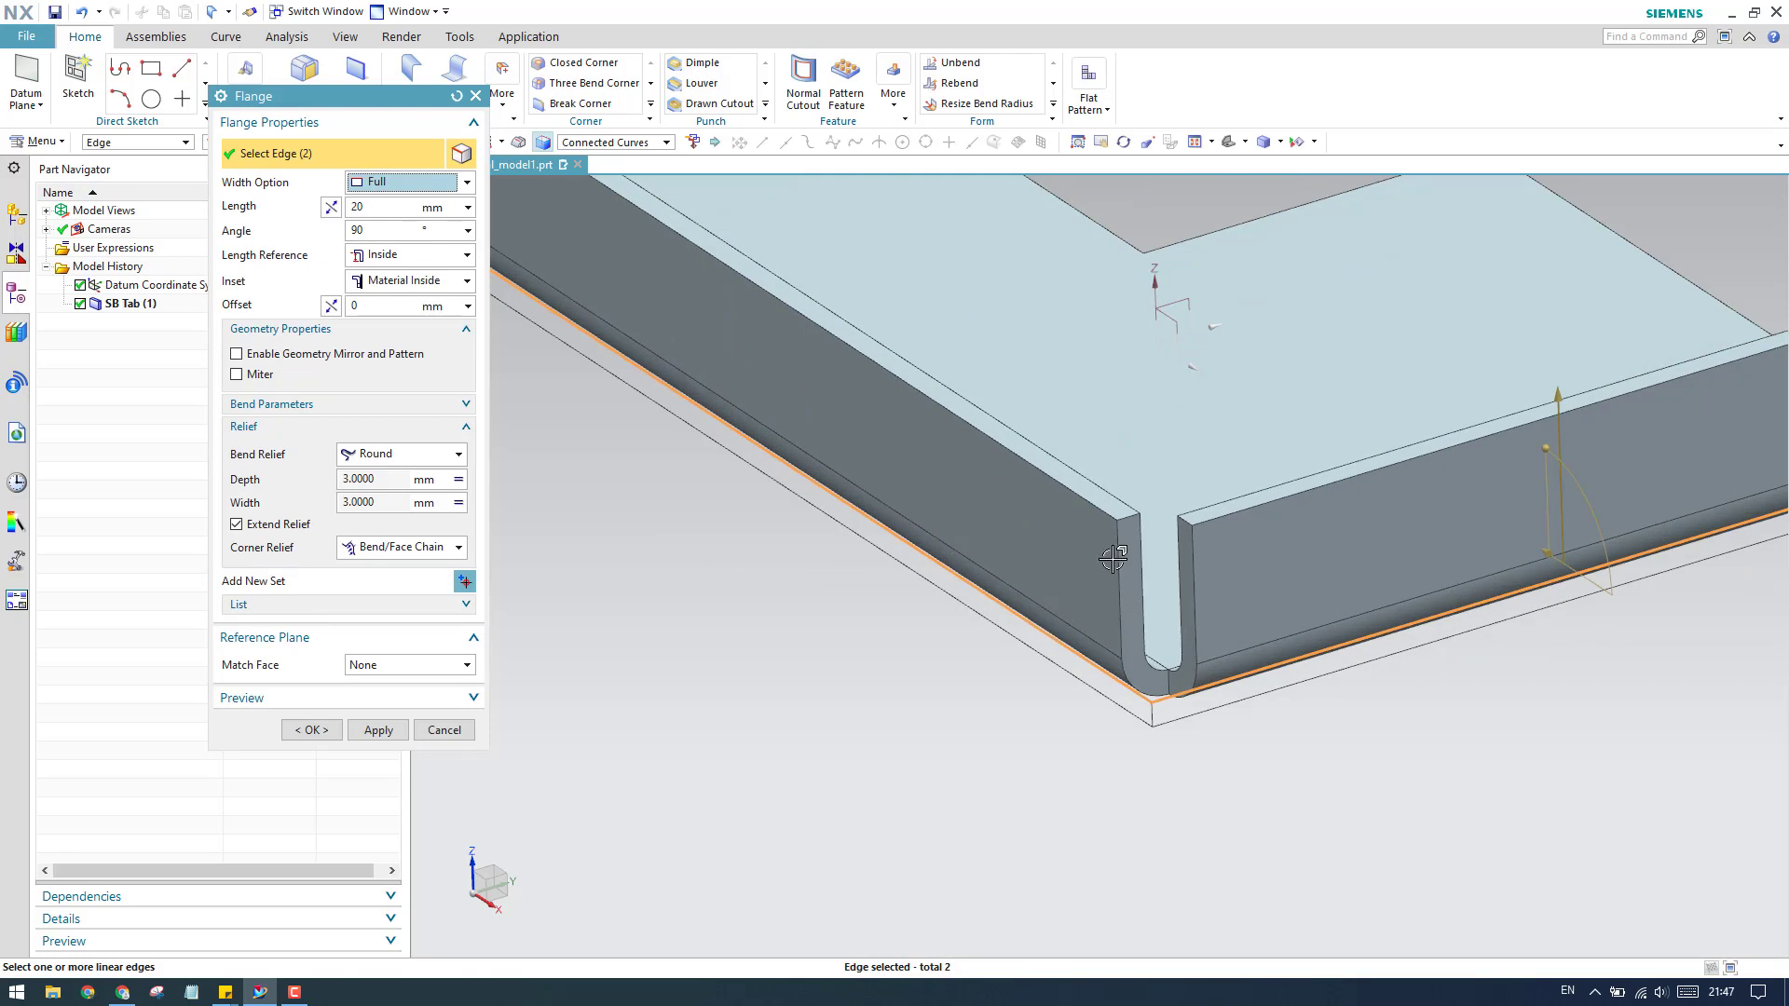
Step: Set the flange angle to 122° and examine the corner where the two flanges meet
click(394, 227)
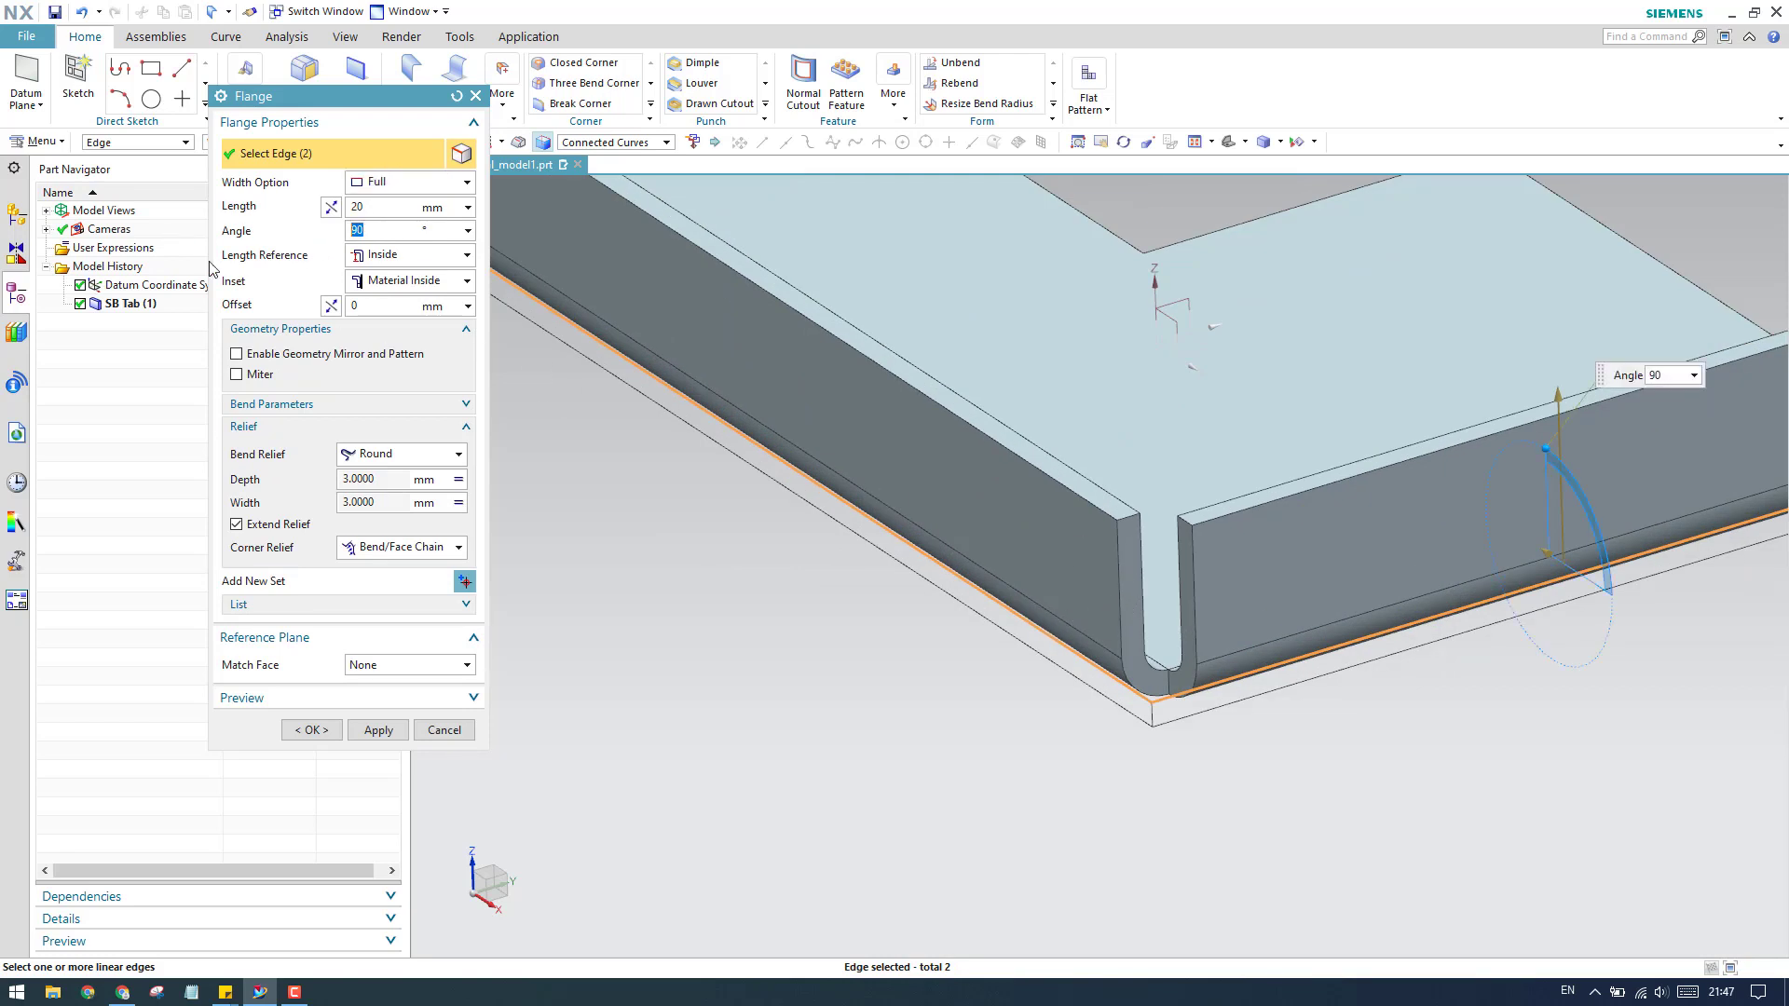
drag(1544, 450, 1505, 437)
scroll(1352, 503, down, 1)
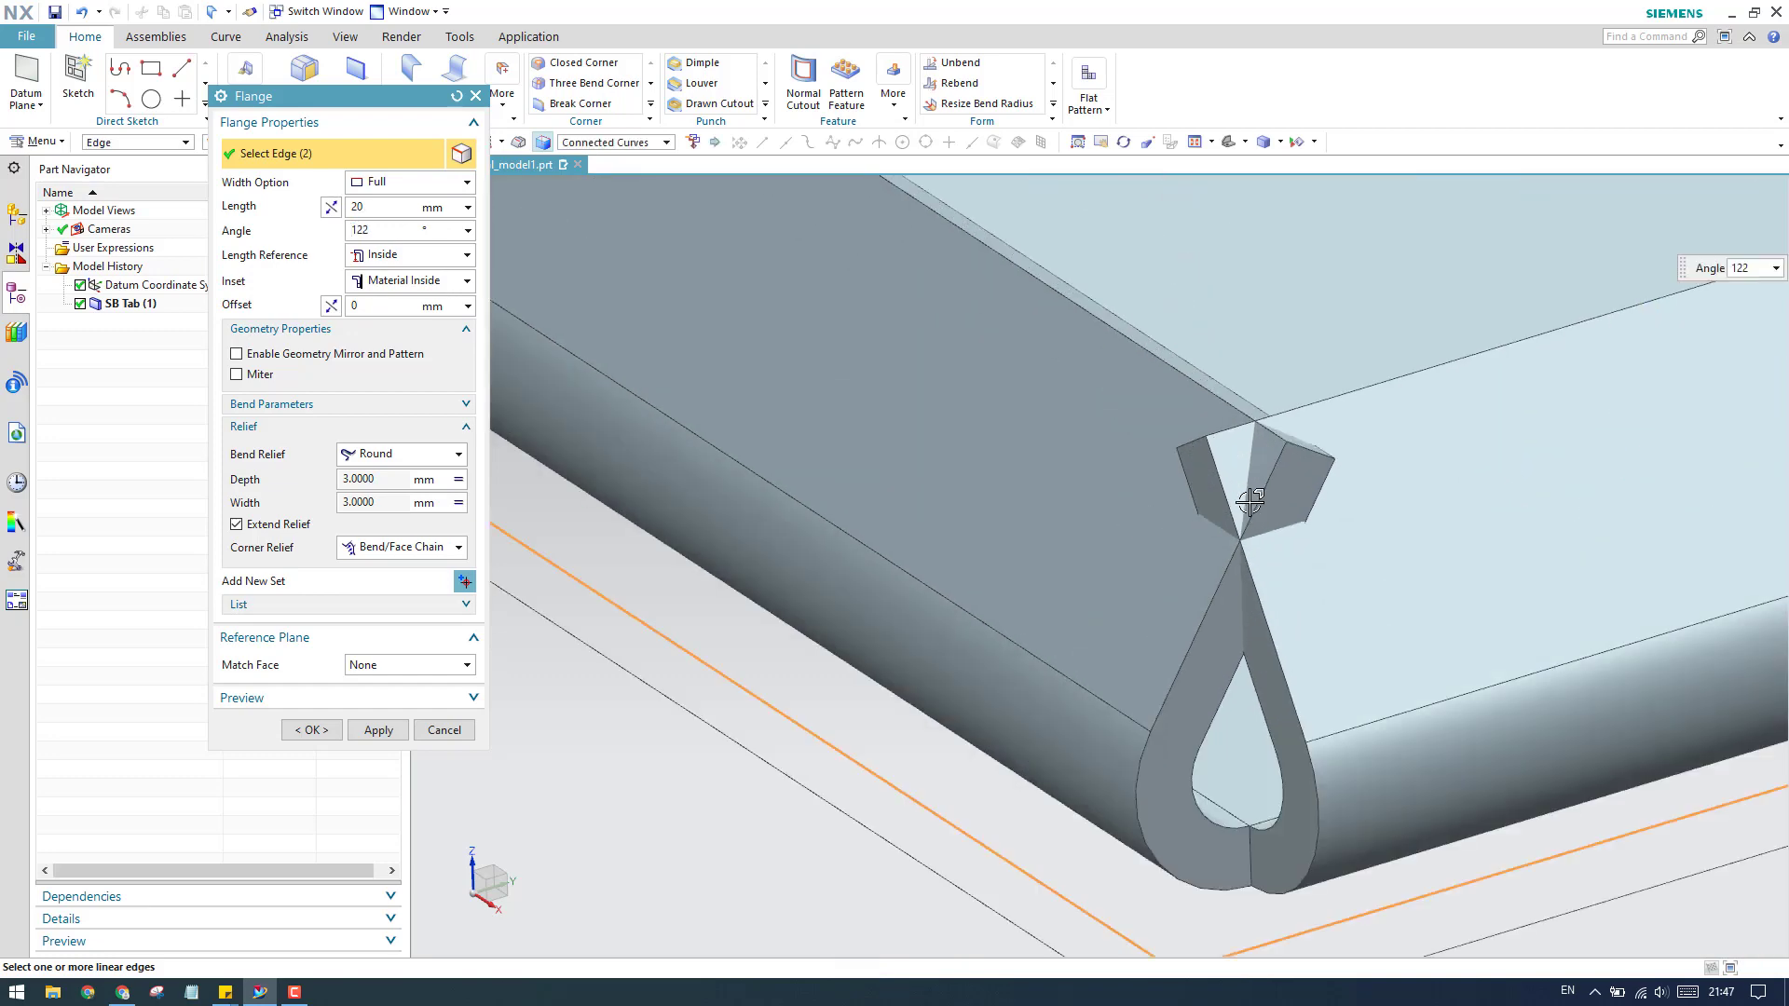
scroll(1087, 539, up, 2)
scroll(1079, 540, down, 3)
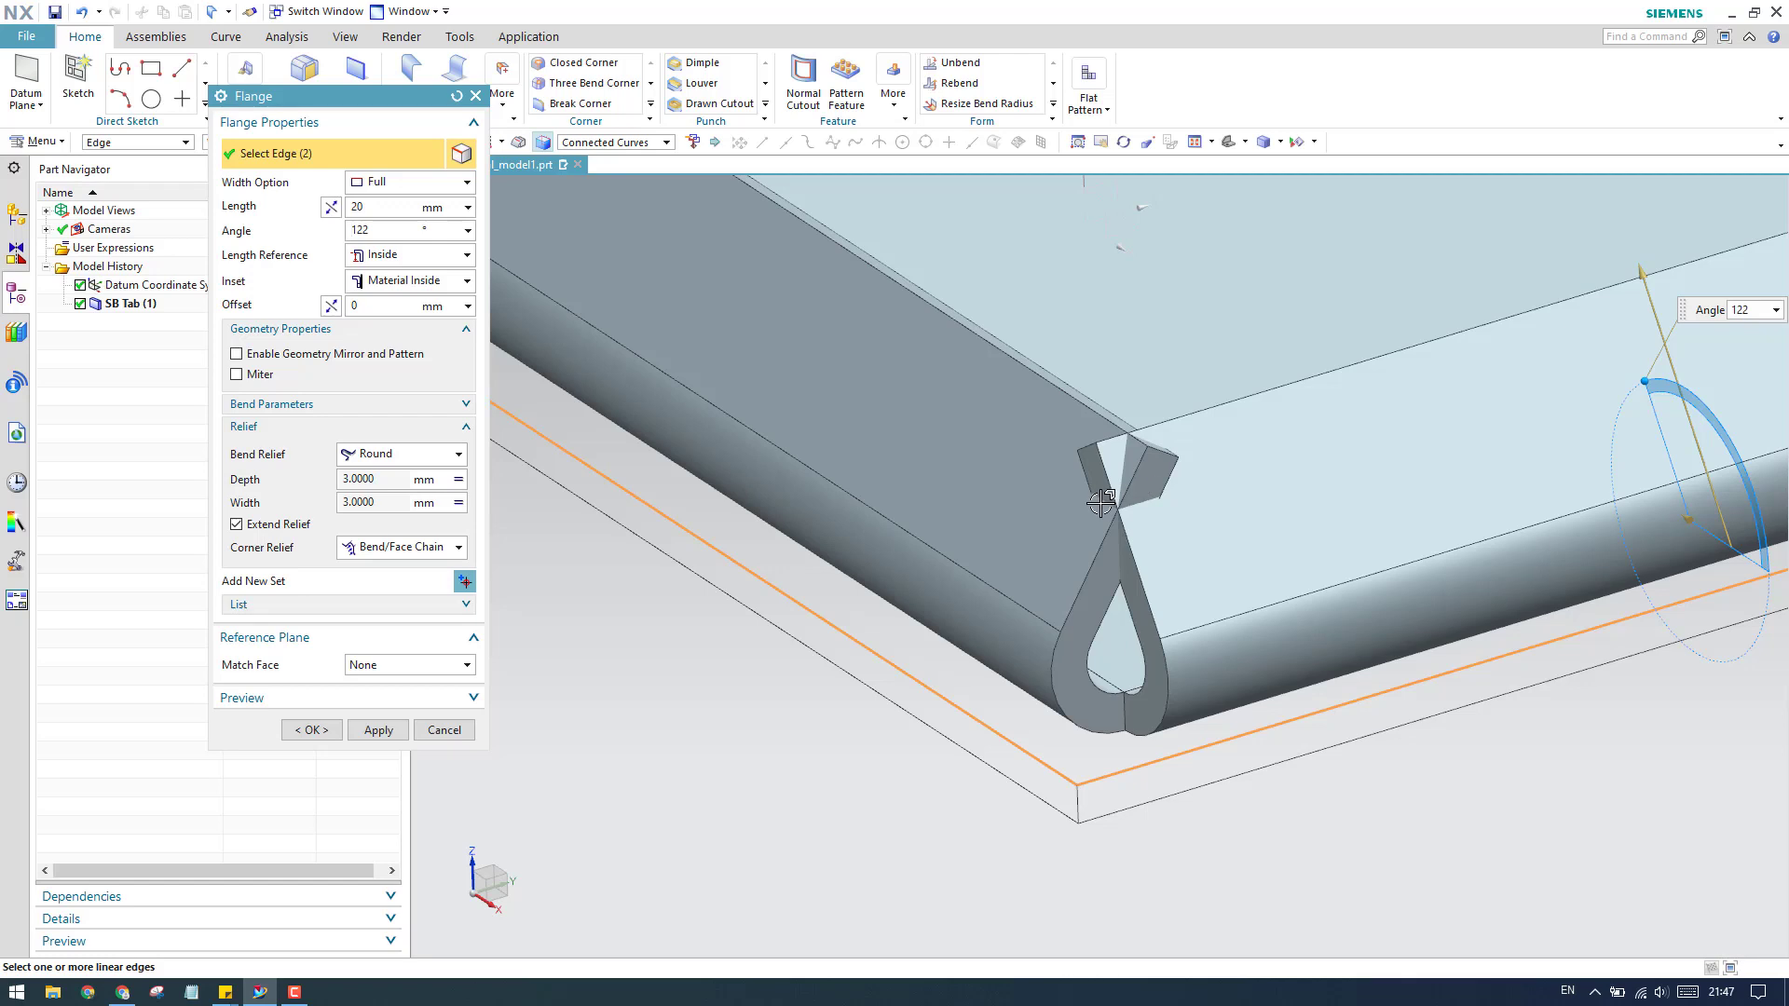
scroll(1101, 503, up, 1)
scroll(1102, 485, down, 2)
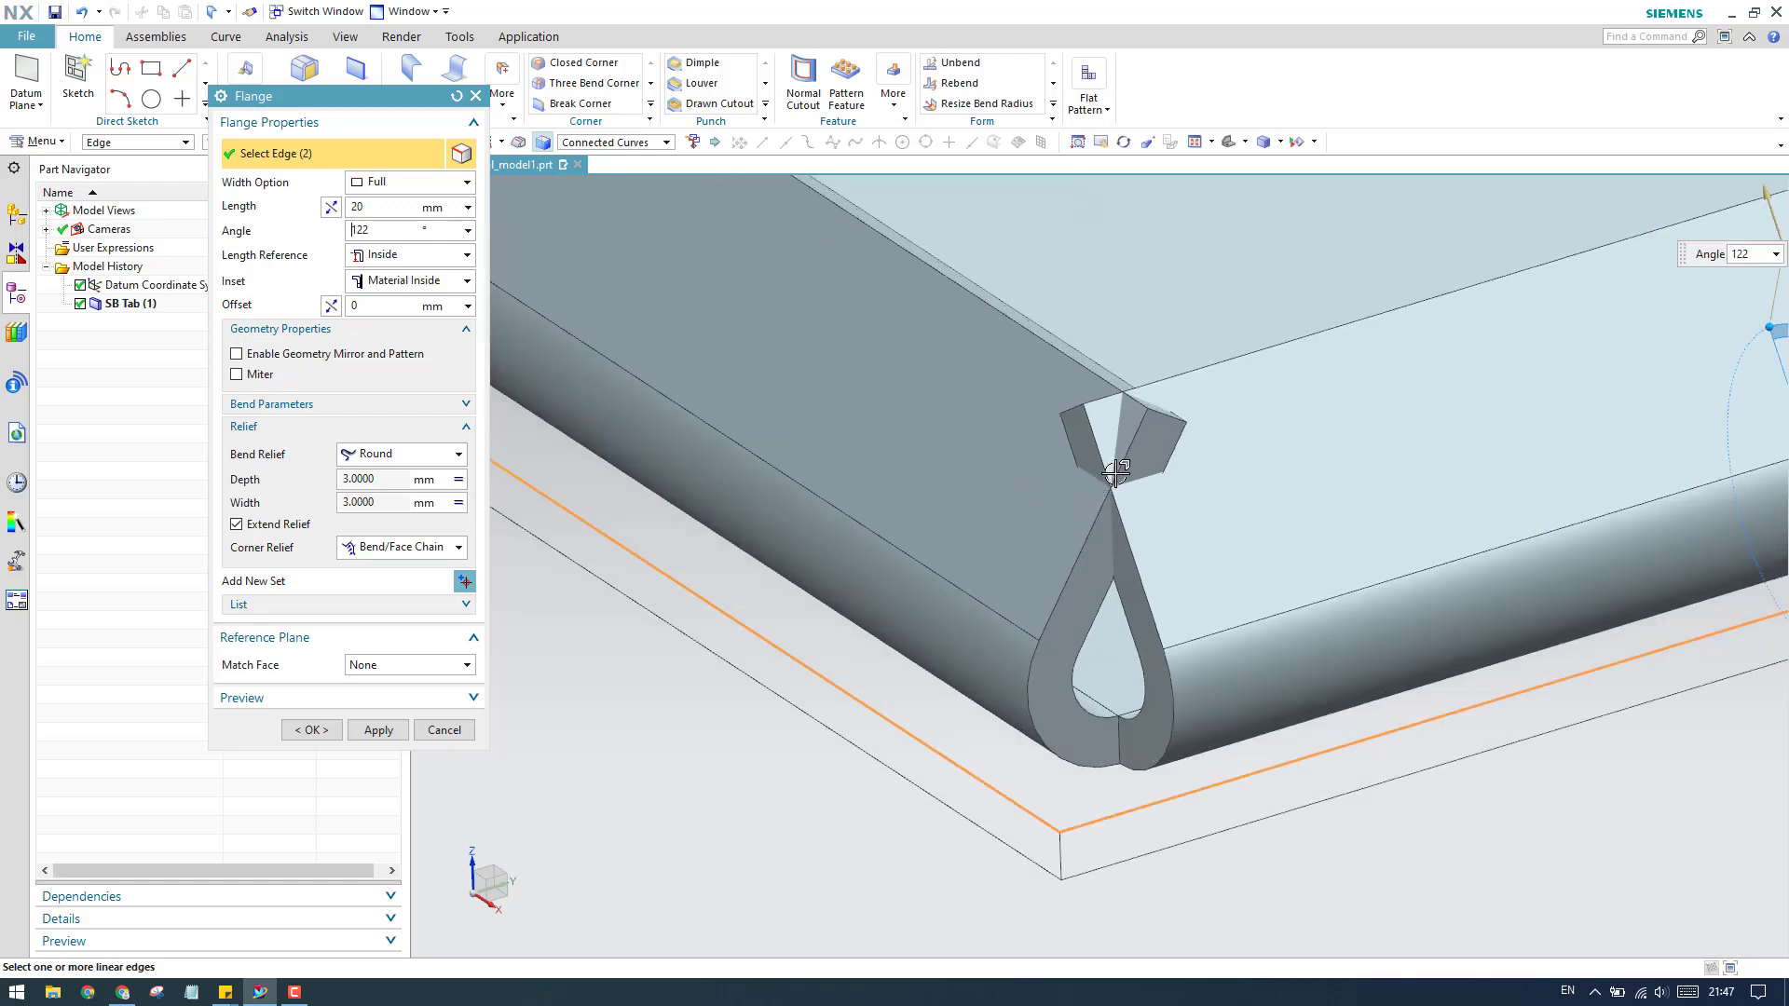
scroll(1064, 505, up, 2)
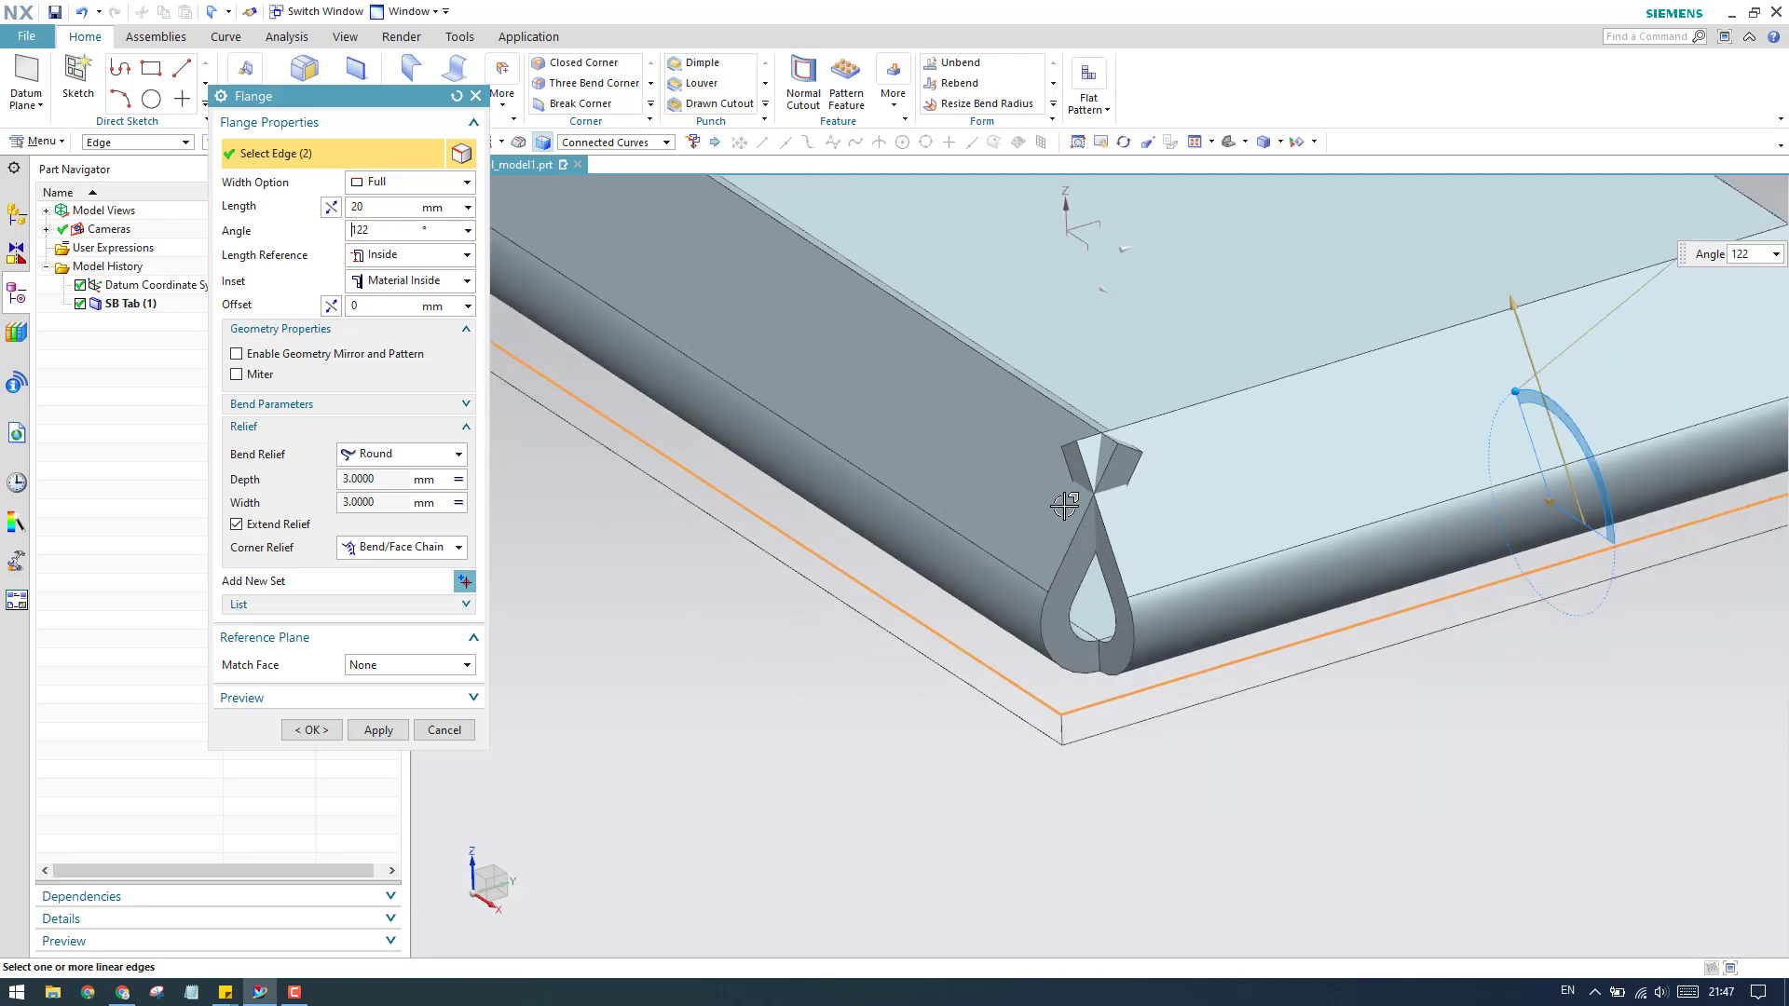
Step: Turn on Miter for the two adjacent flanges and inspect their shared corner
click(265, 376)
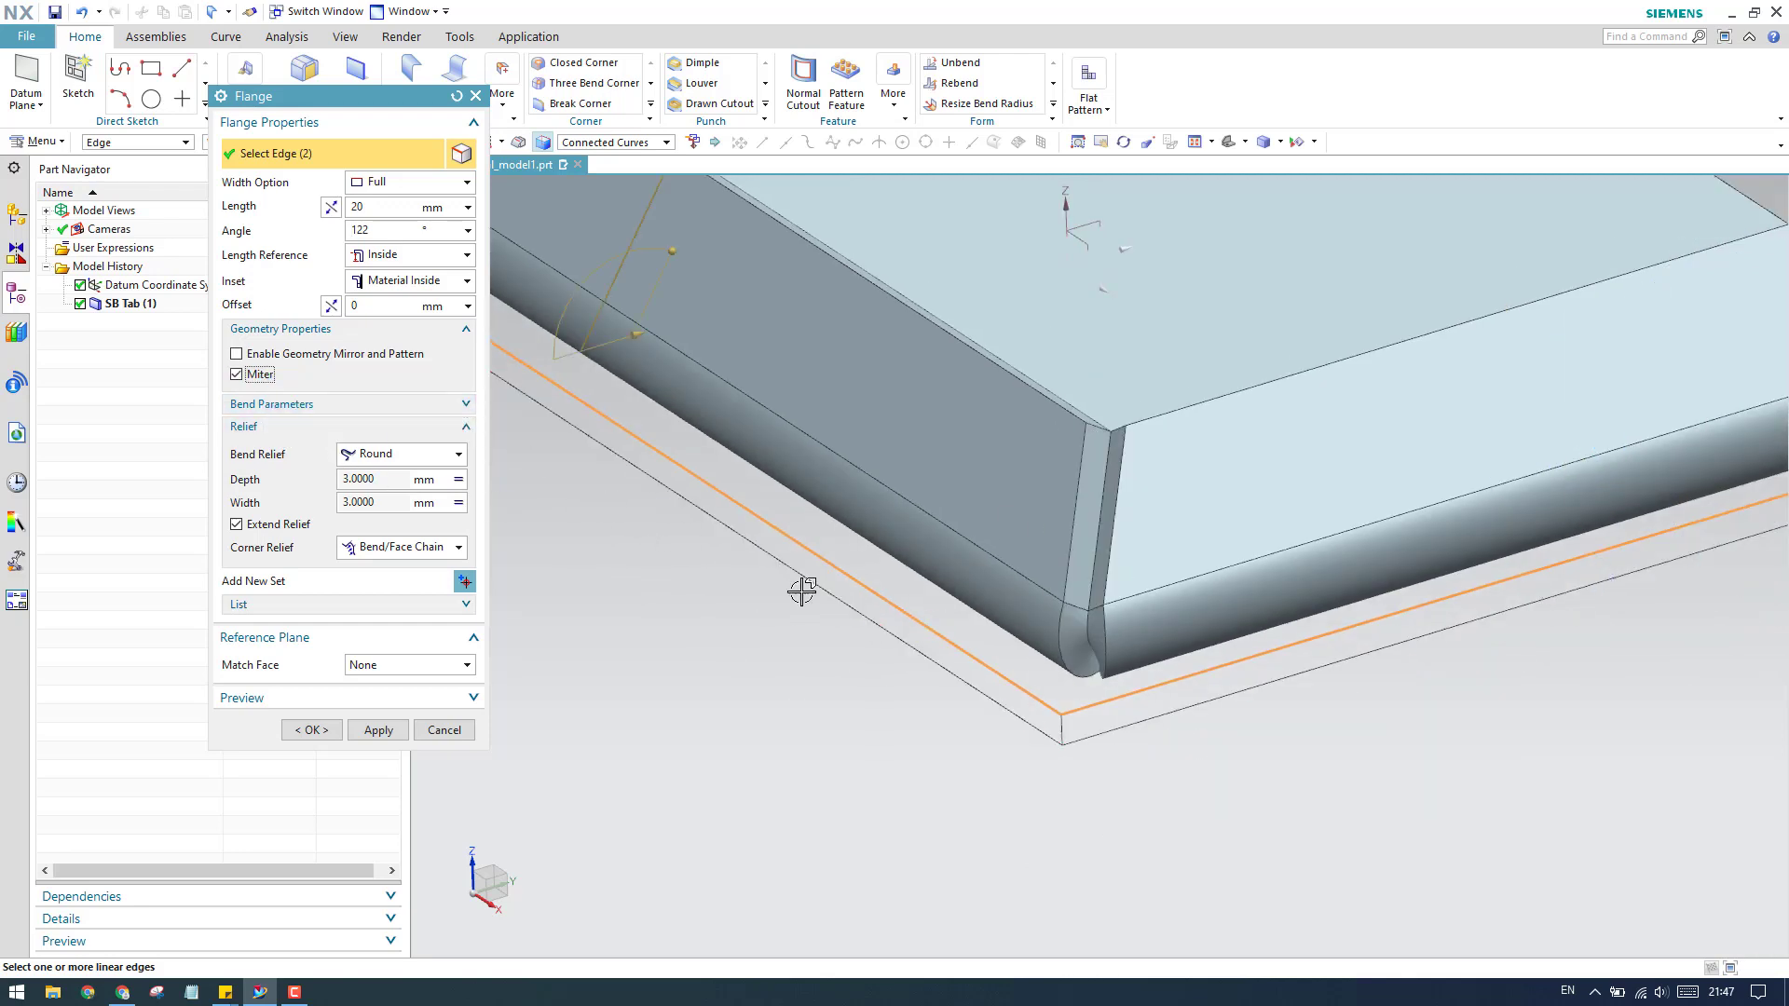
scroll(1078, 637, down, 2)
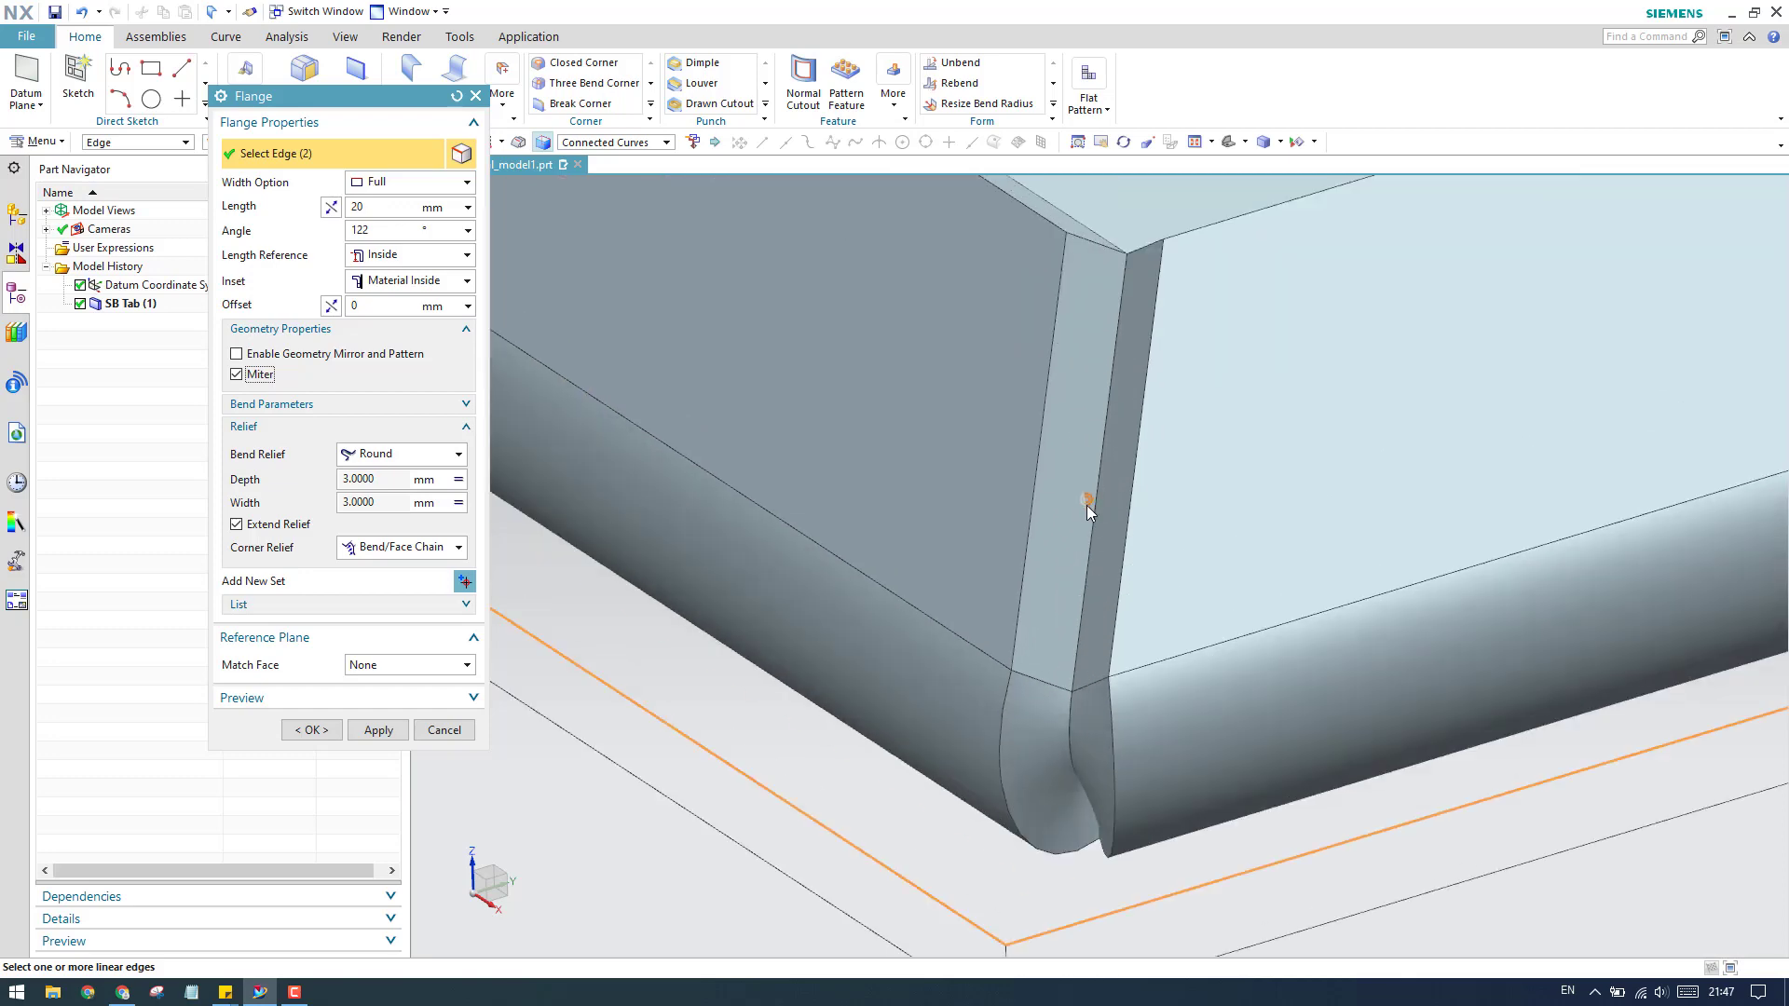
scroll(1088, 508, up, 2)
middle_drag(1072, 596, 1087, 537)
scroll(1079, 547, down, 2)
scroll(1087, 537, up, 3)
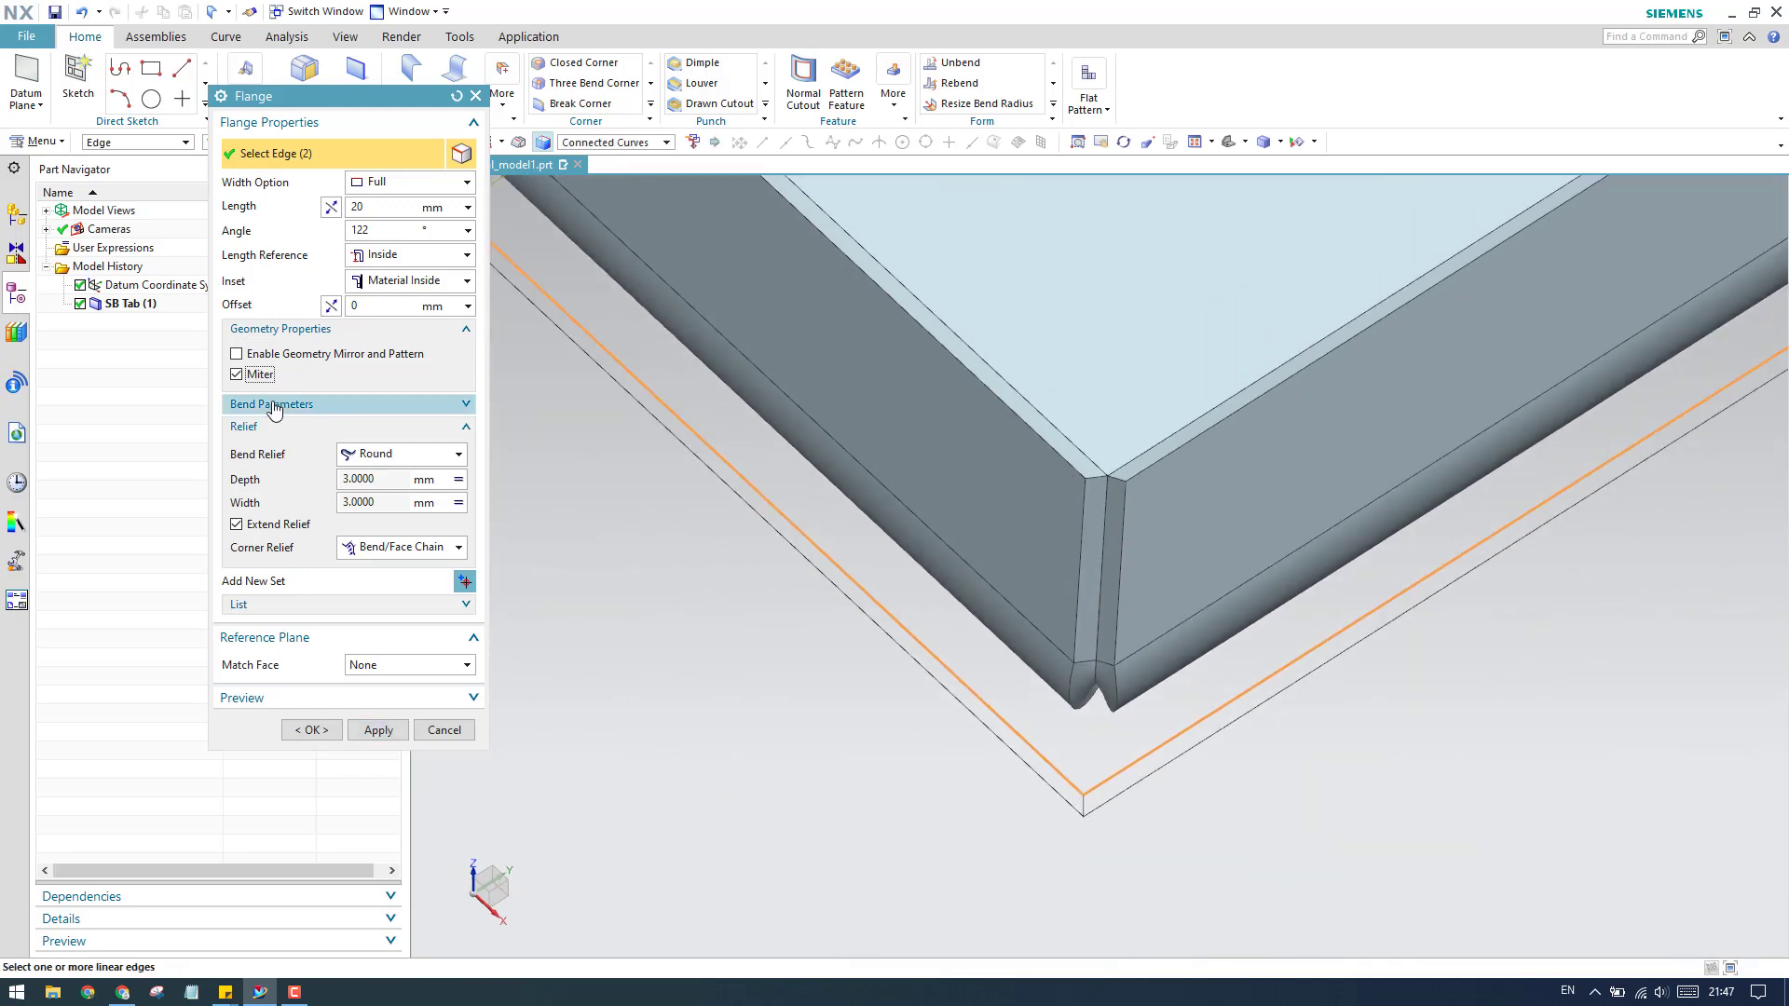
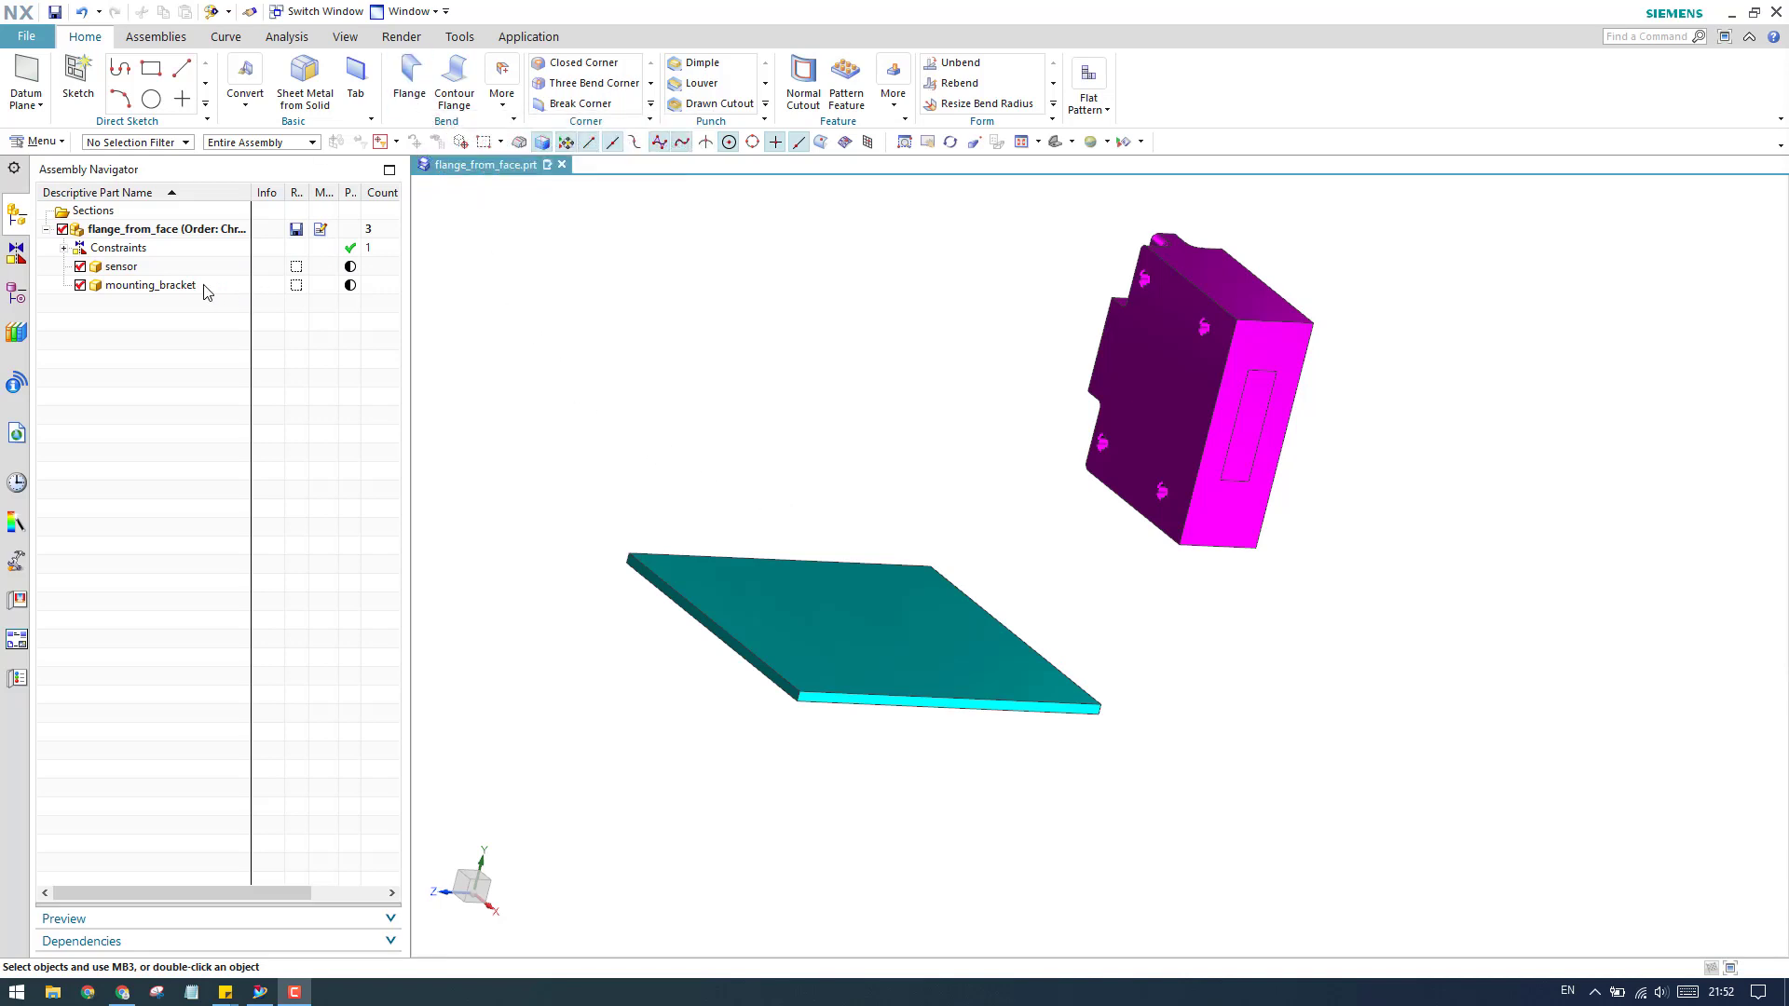
Step: Make mounting_bracket the work part and link the sensor's flat mounting face into it with WAVE Geometry Linker, using the Single Face option
double_click(149, 285)
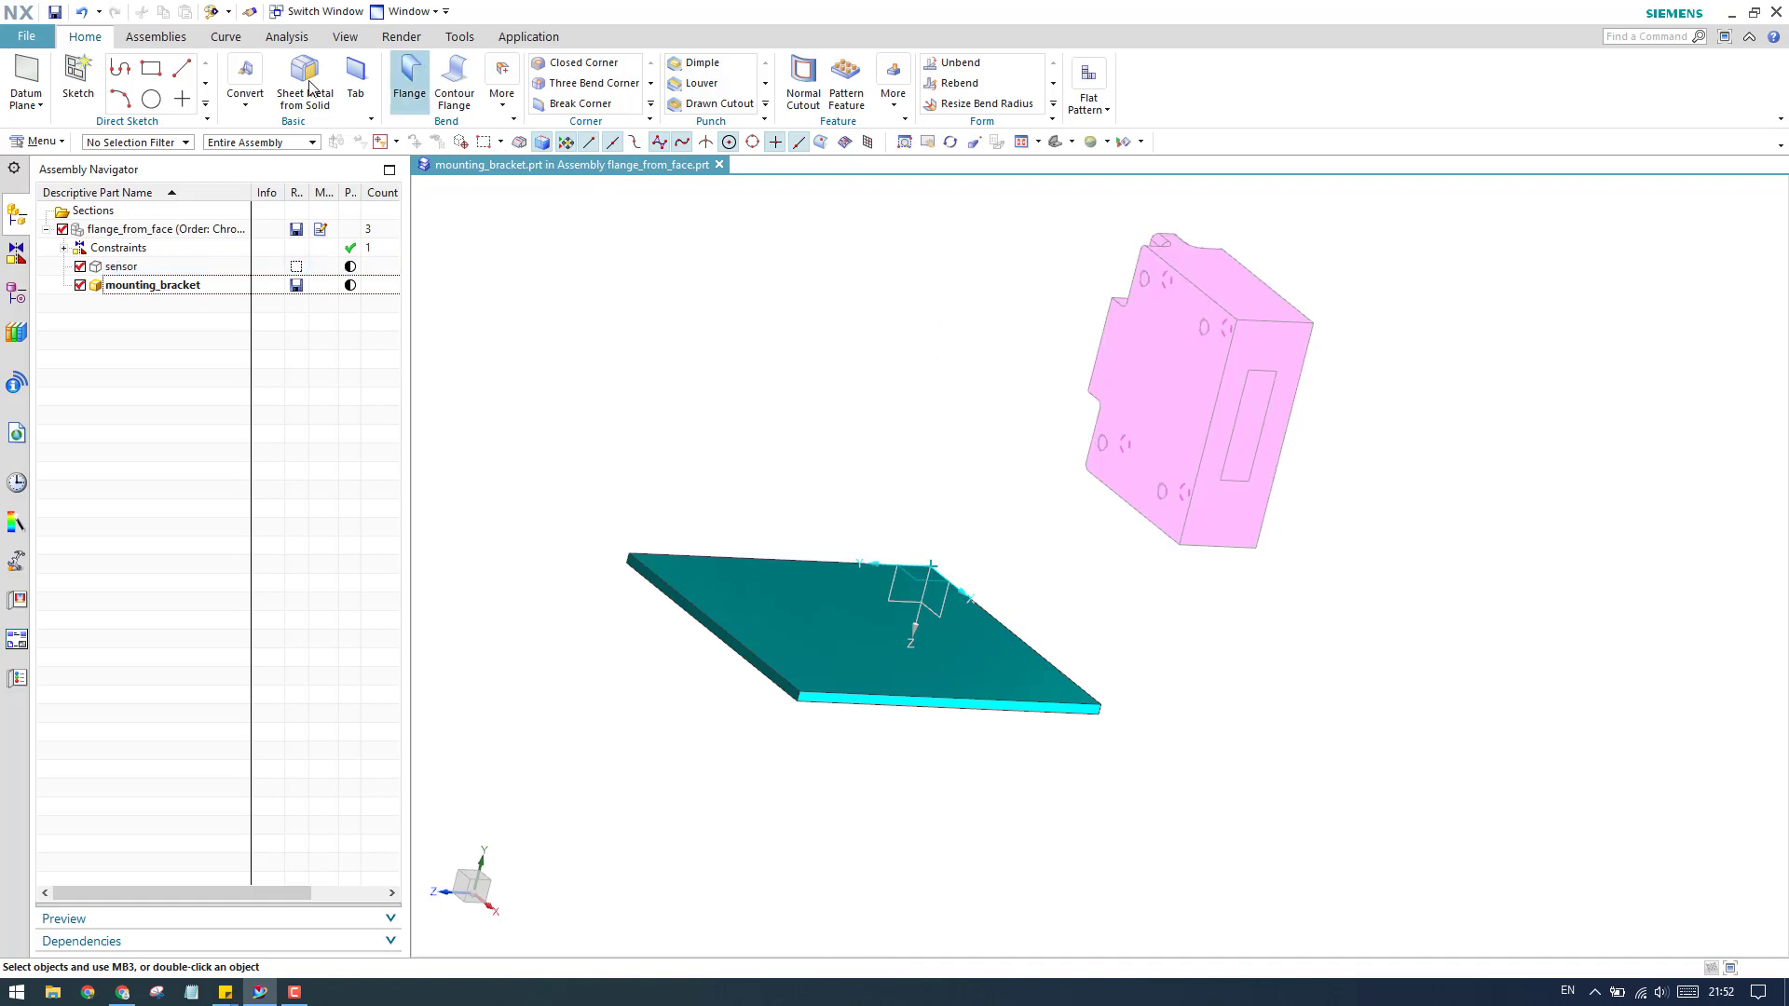
click(181, 40)
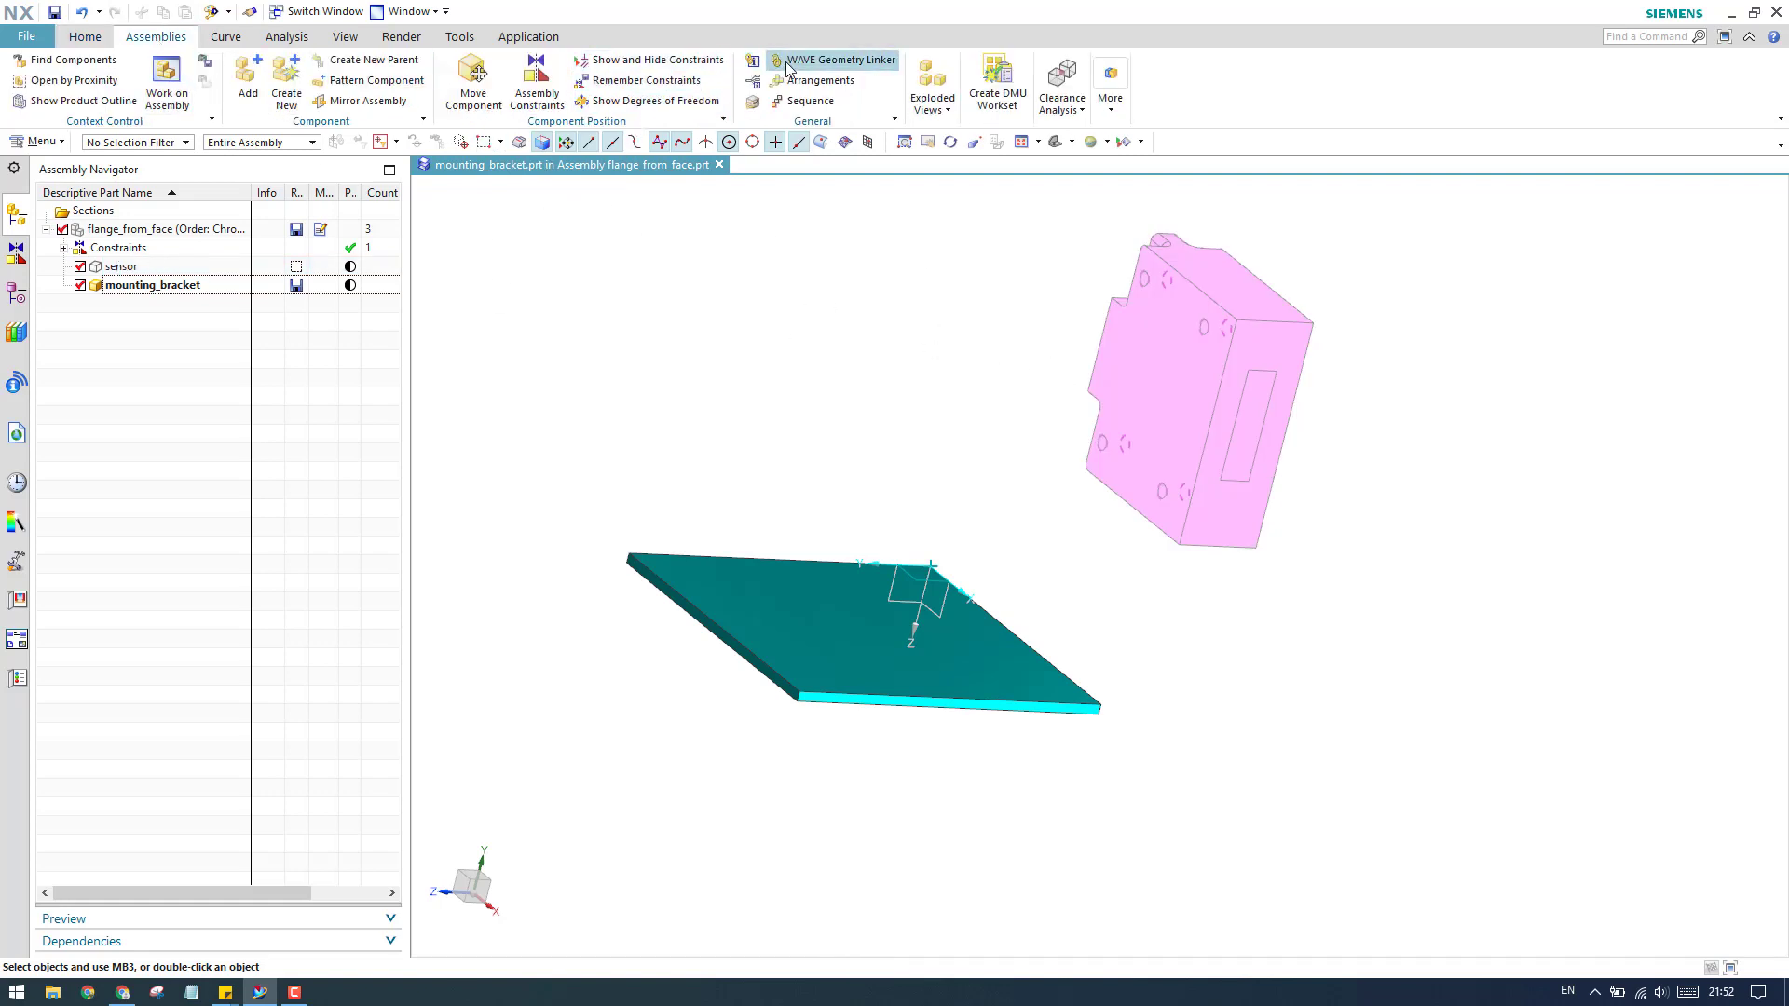
click(820, 59)
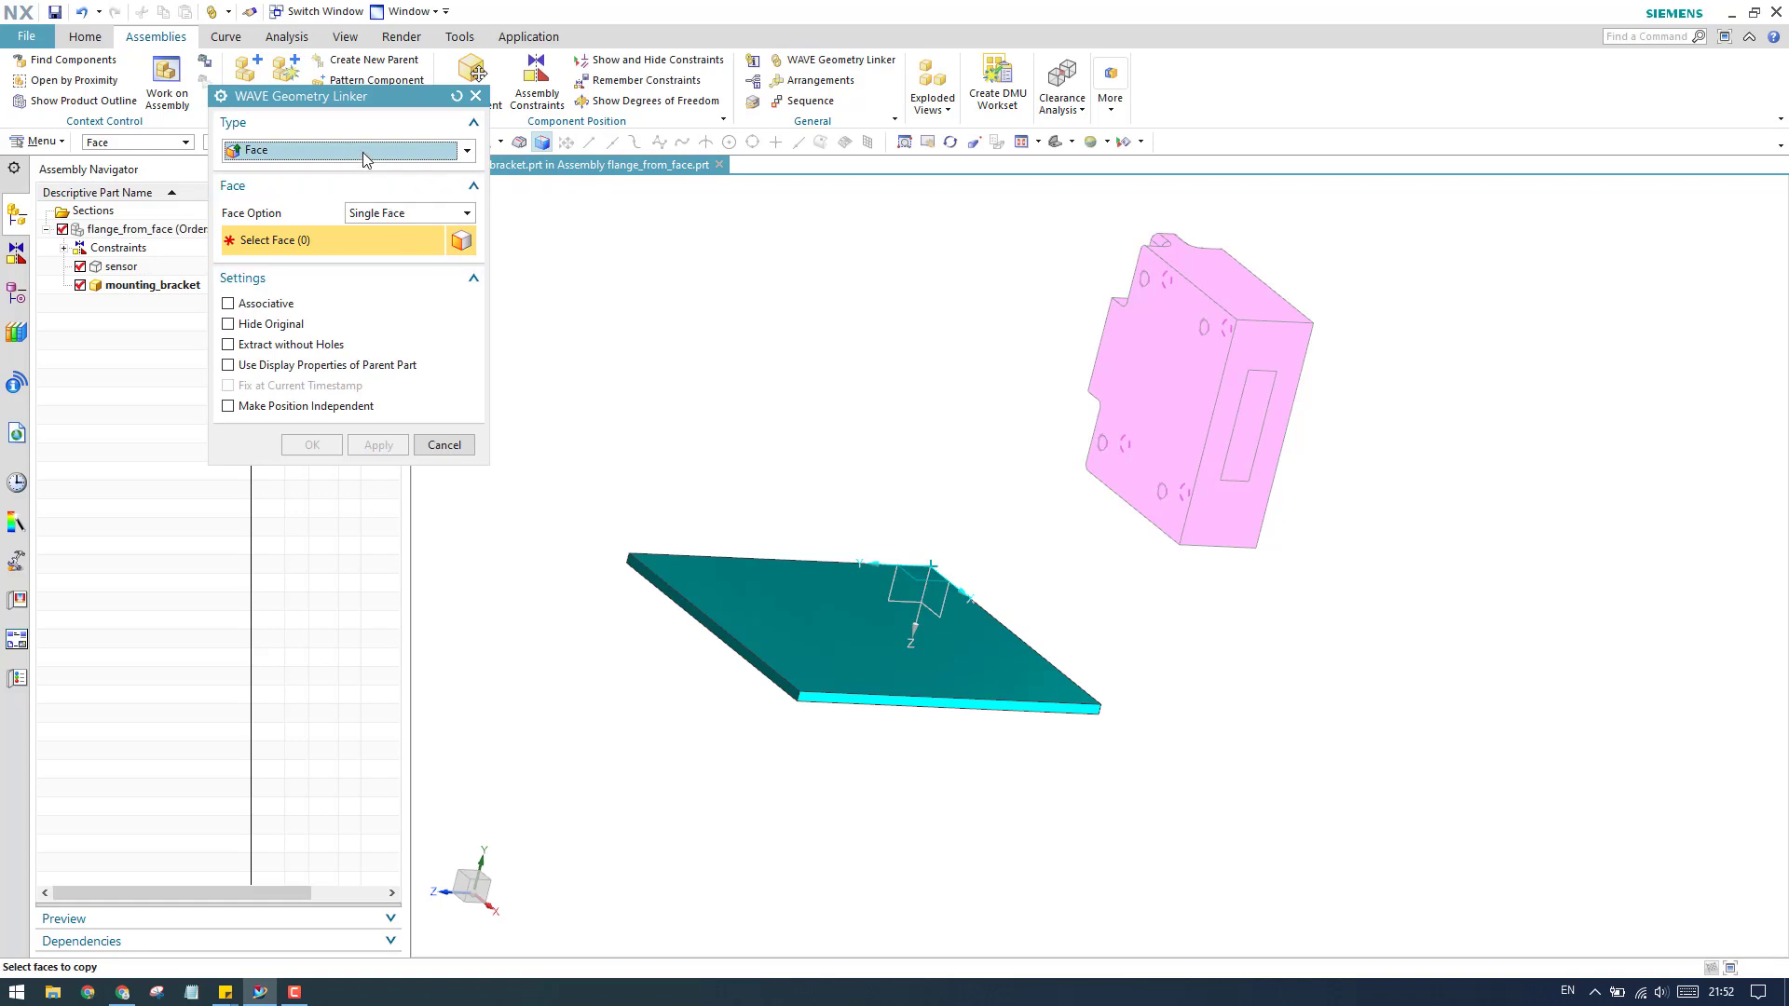
click(1190, 388)
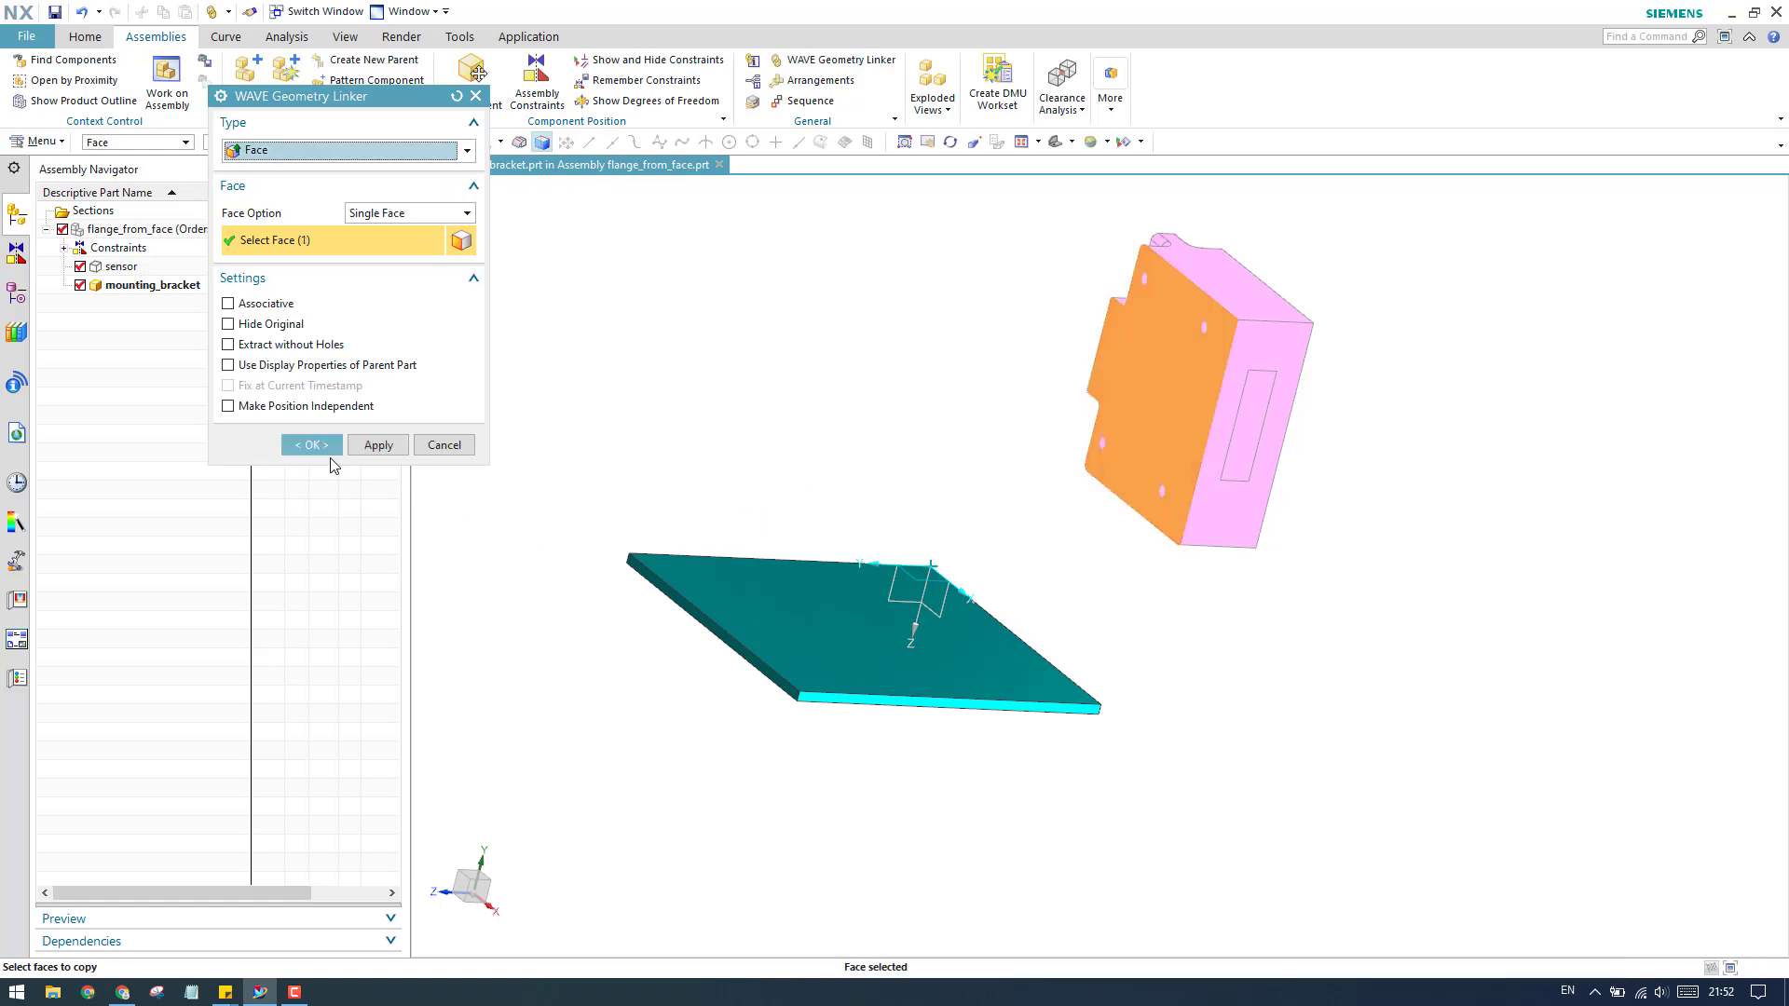
click(312, 445)
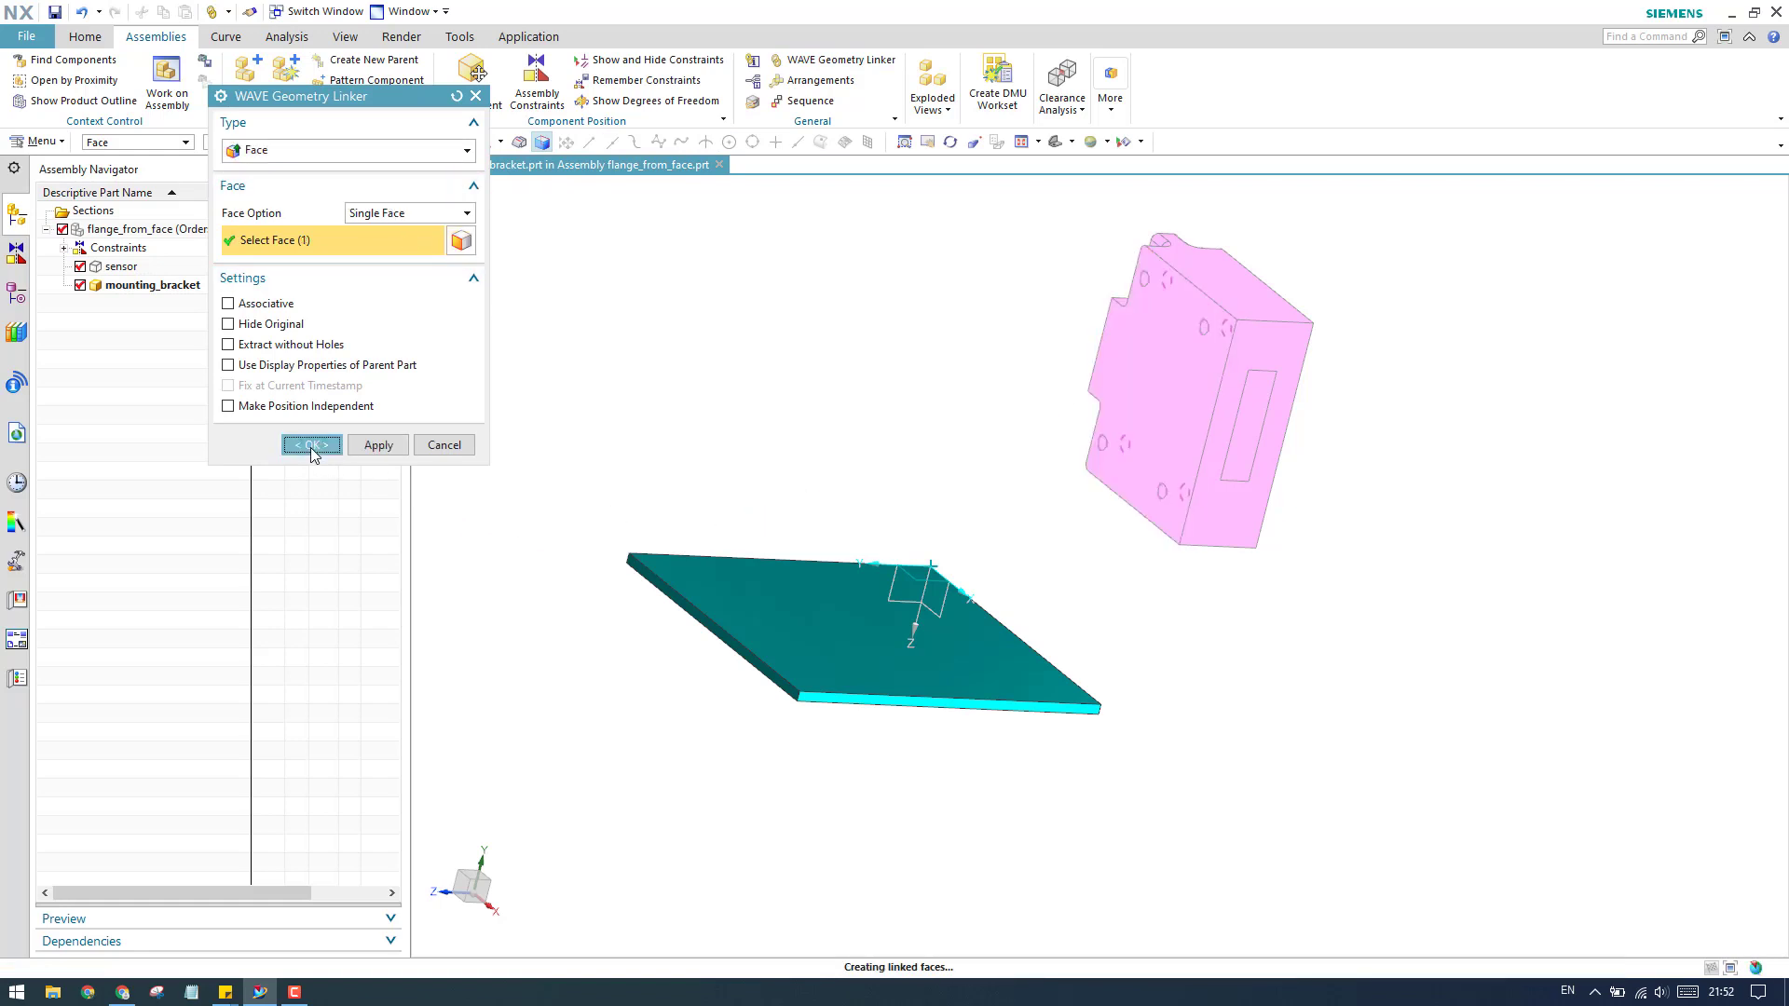
click(17, 294)
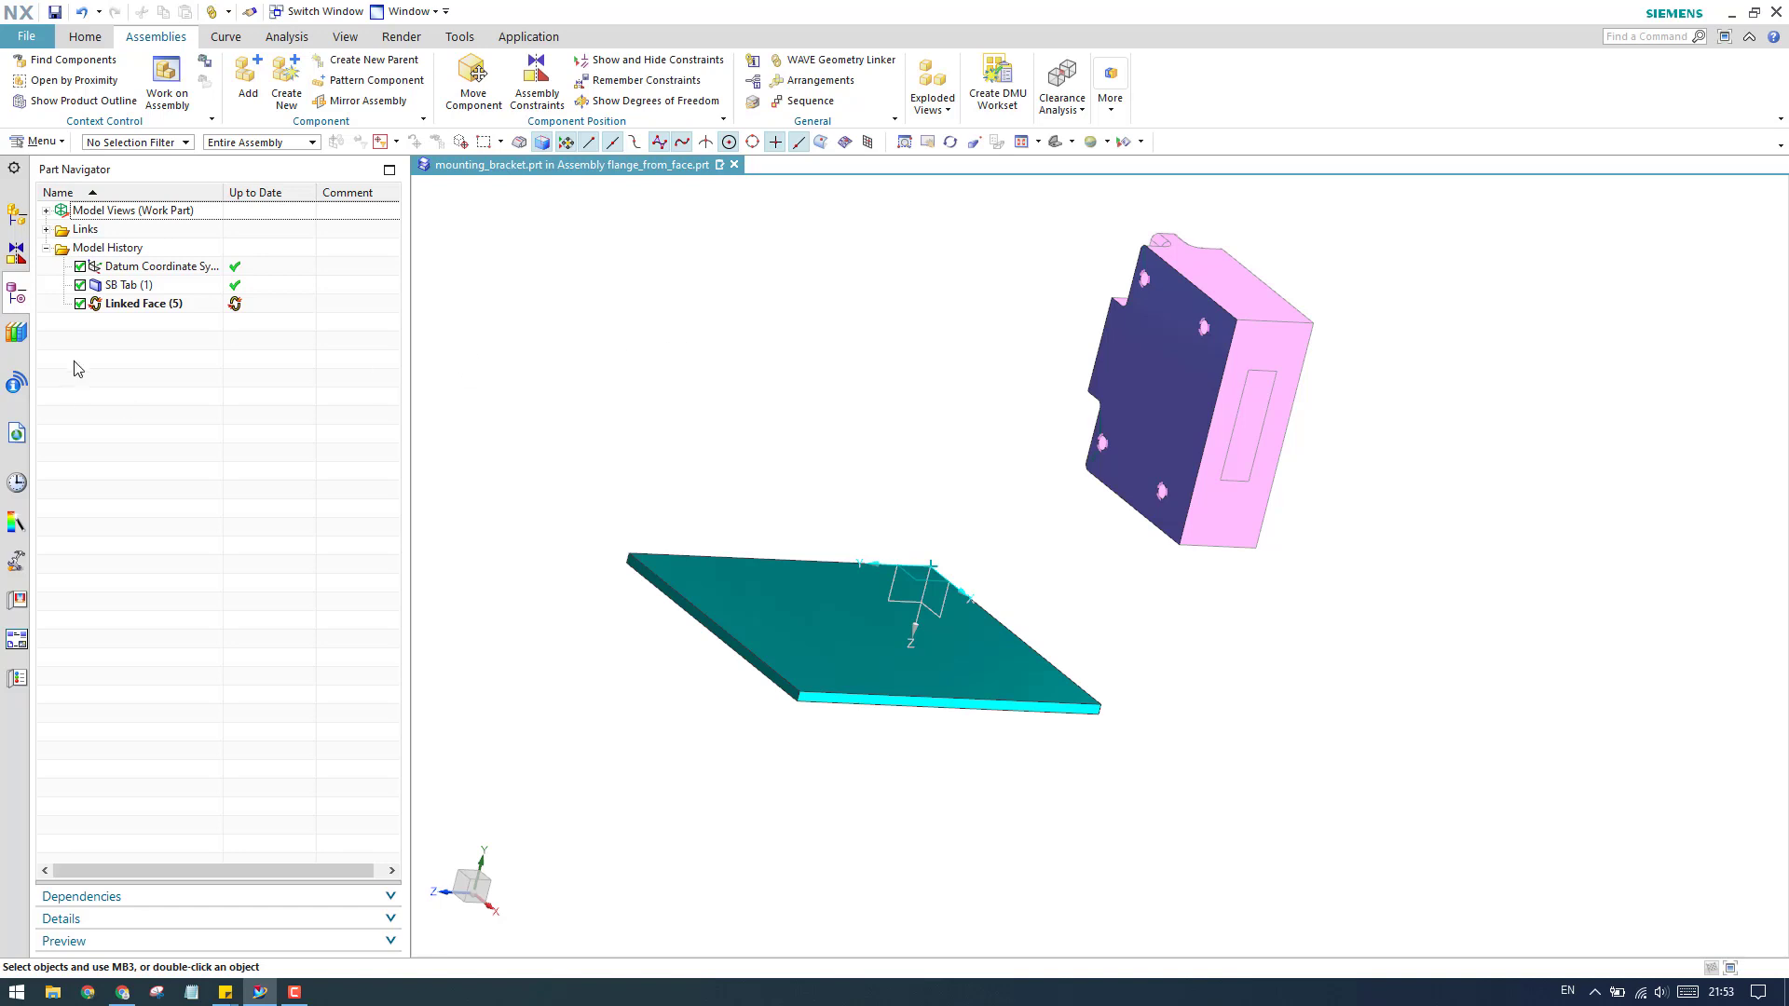
click(147, 303)
click(144, 344)
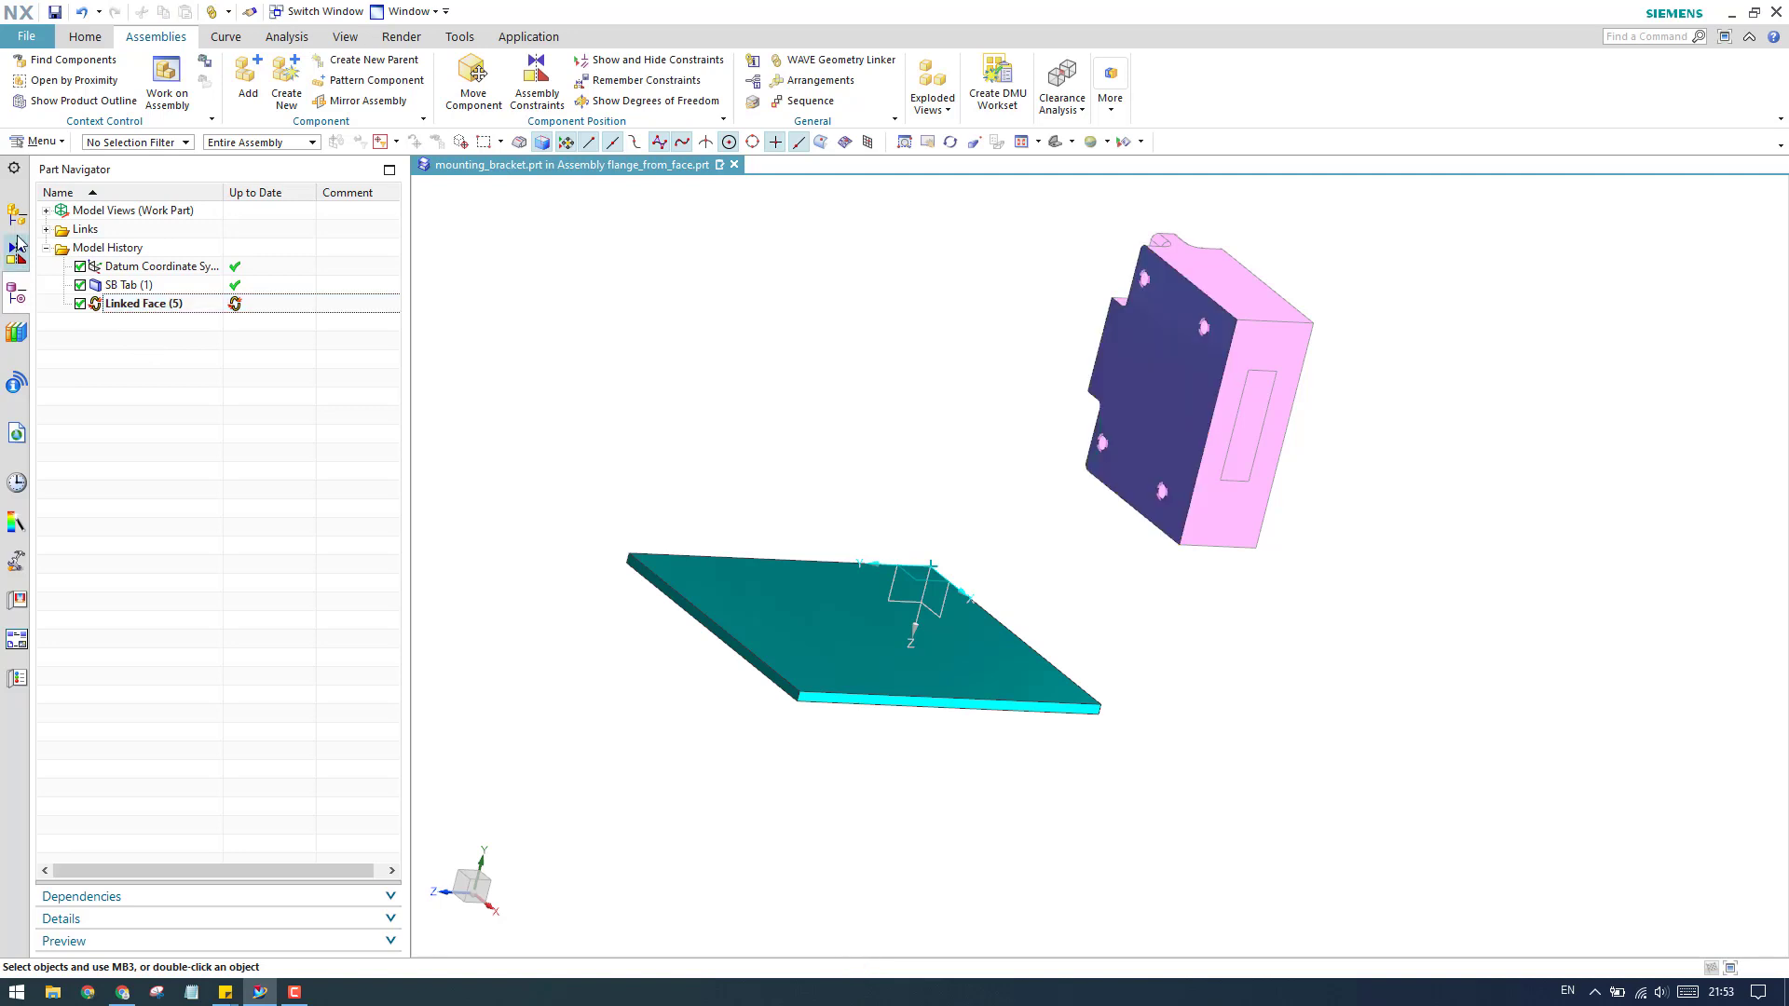
Step: Start a Full width flange 20 mm long on the bracket tab's edge nearest the sensor
click(89, 37)
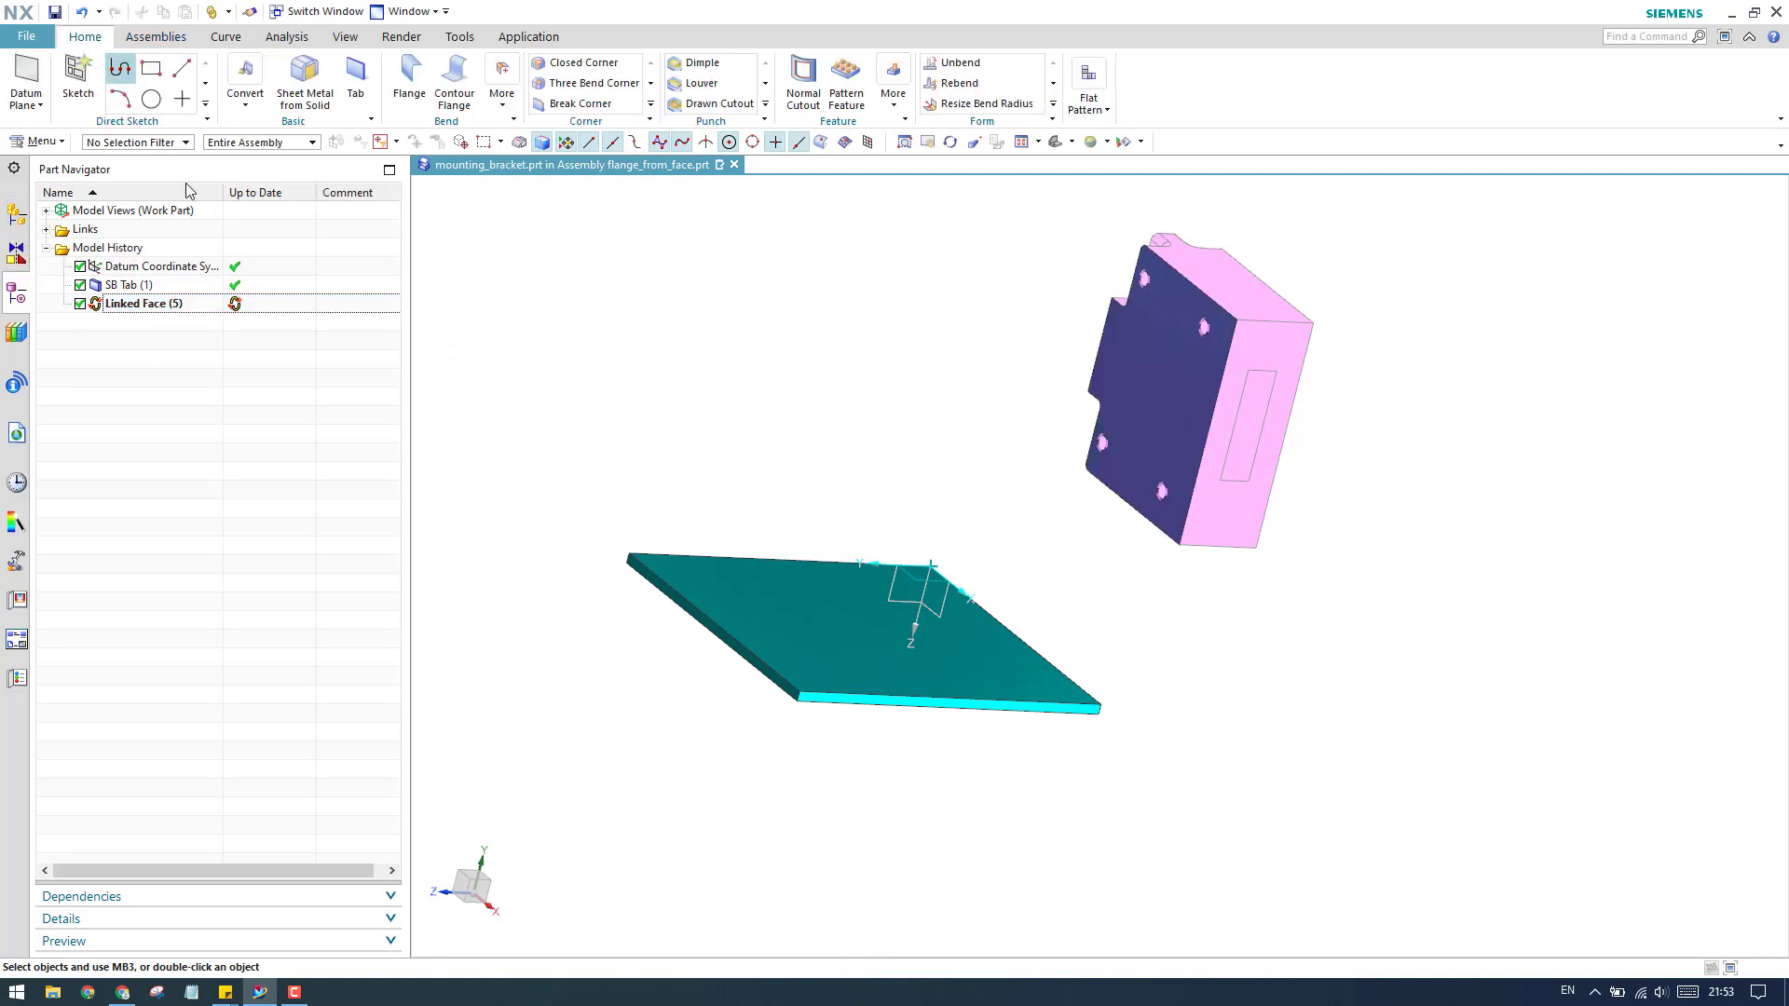
click(410, 79)
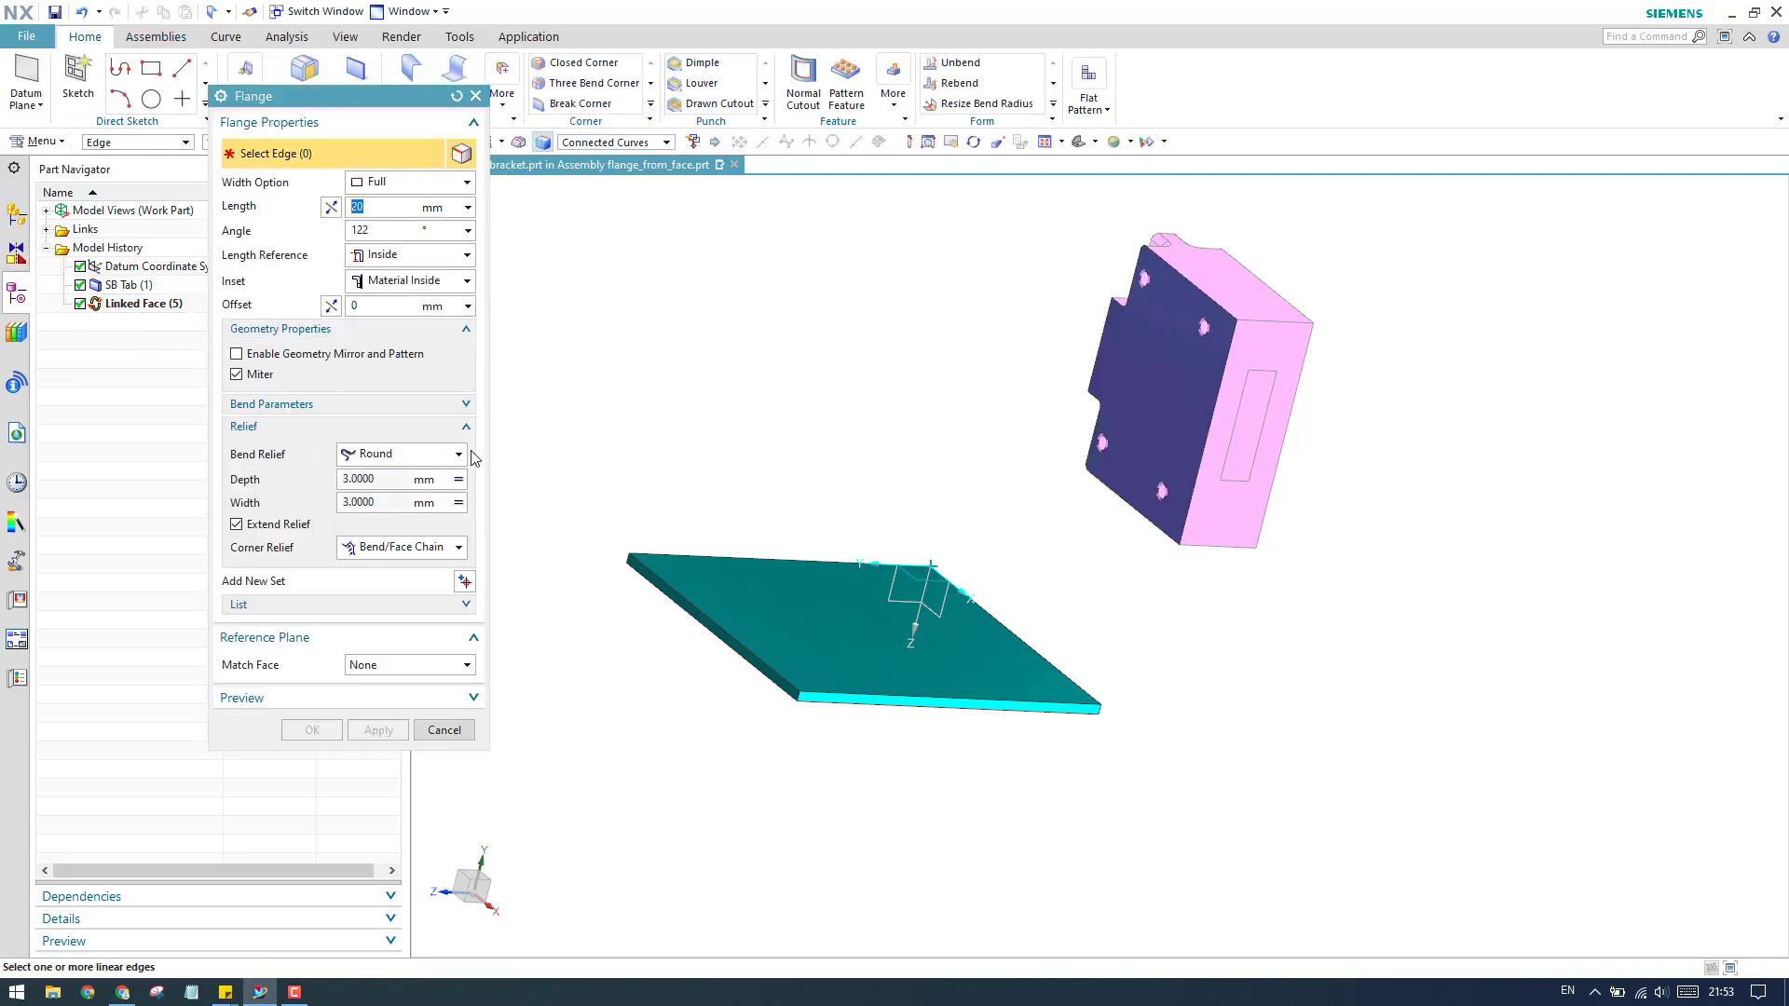
click(988, 620)
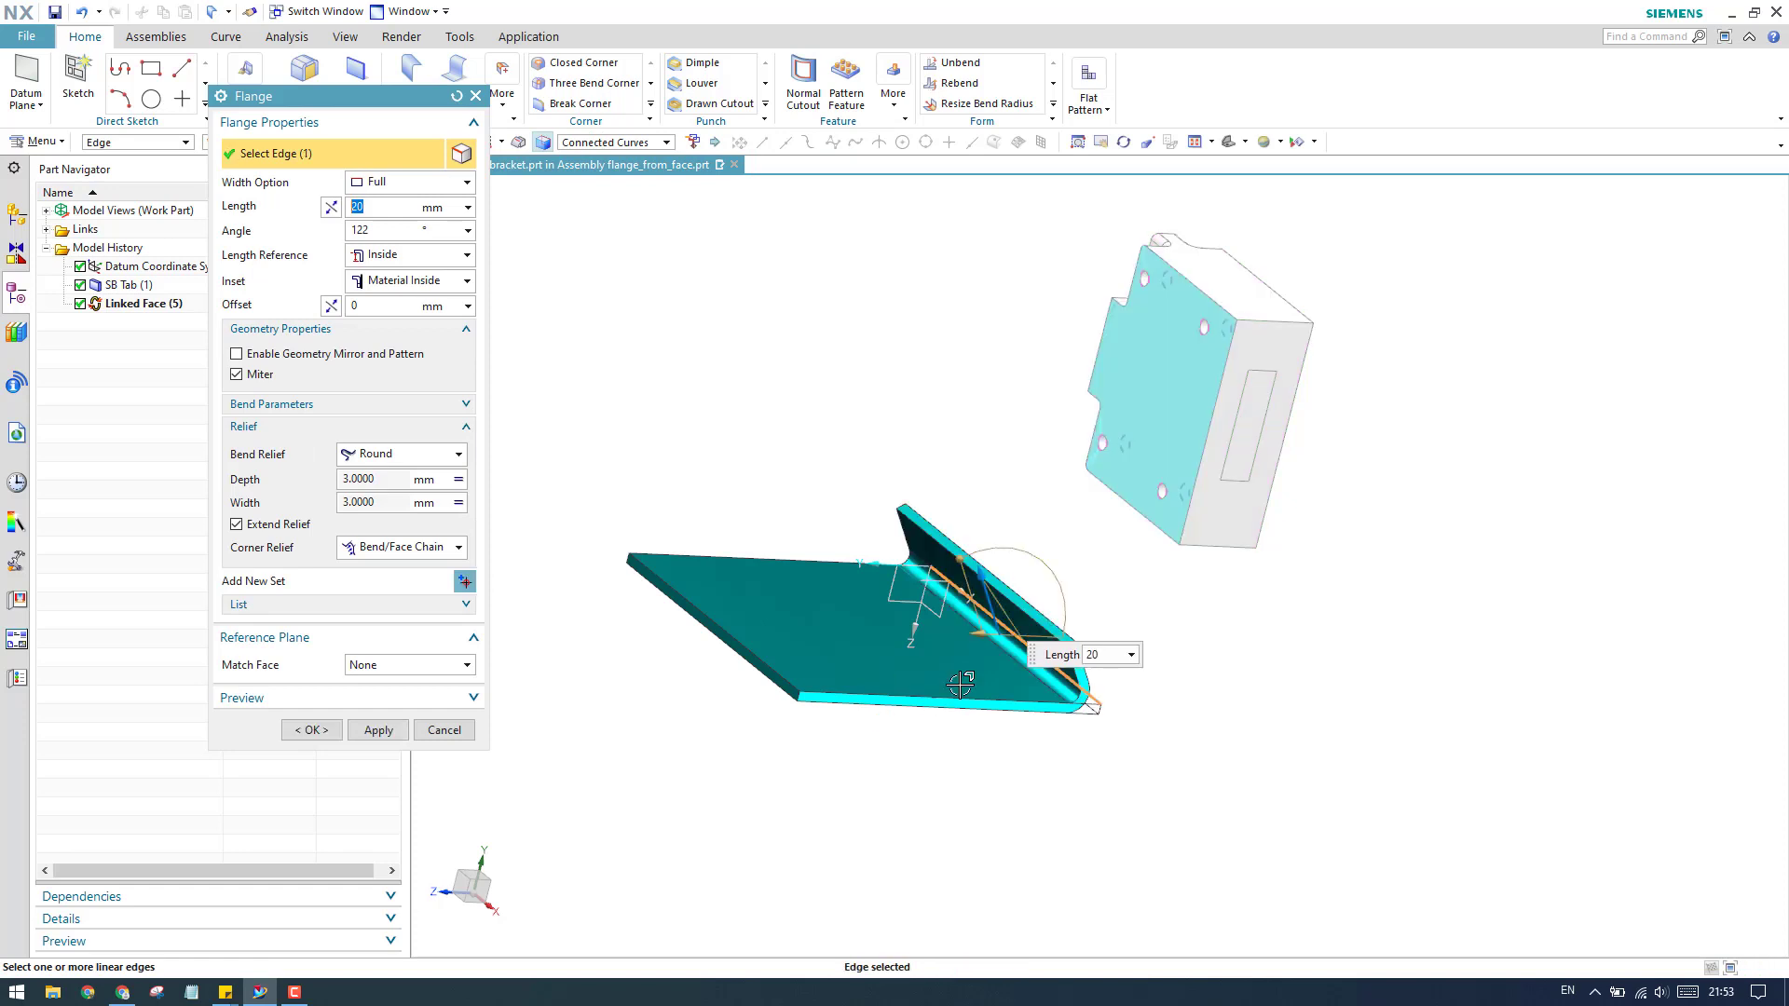
middle_drag(999, 617, 1020, 601)
scroll(1020, 601, up, 5)
scroll(954, 647, down, 5)
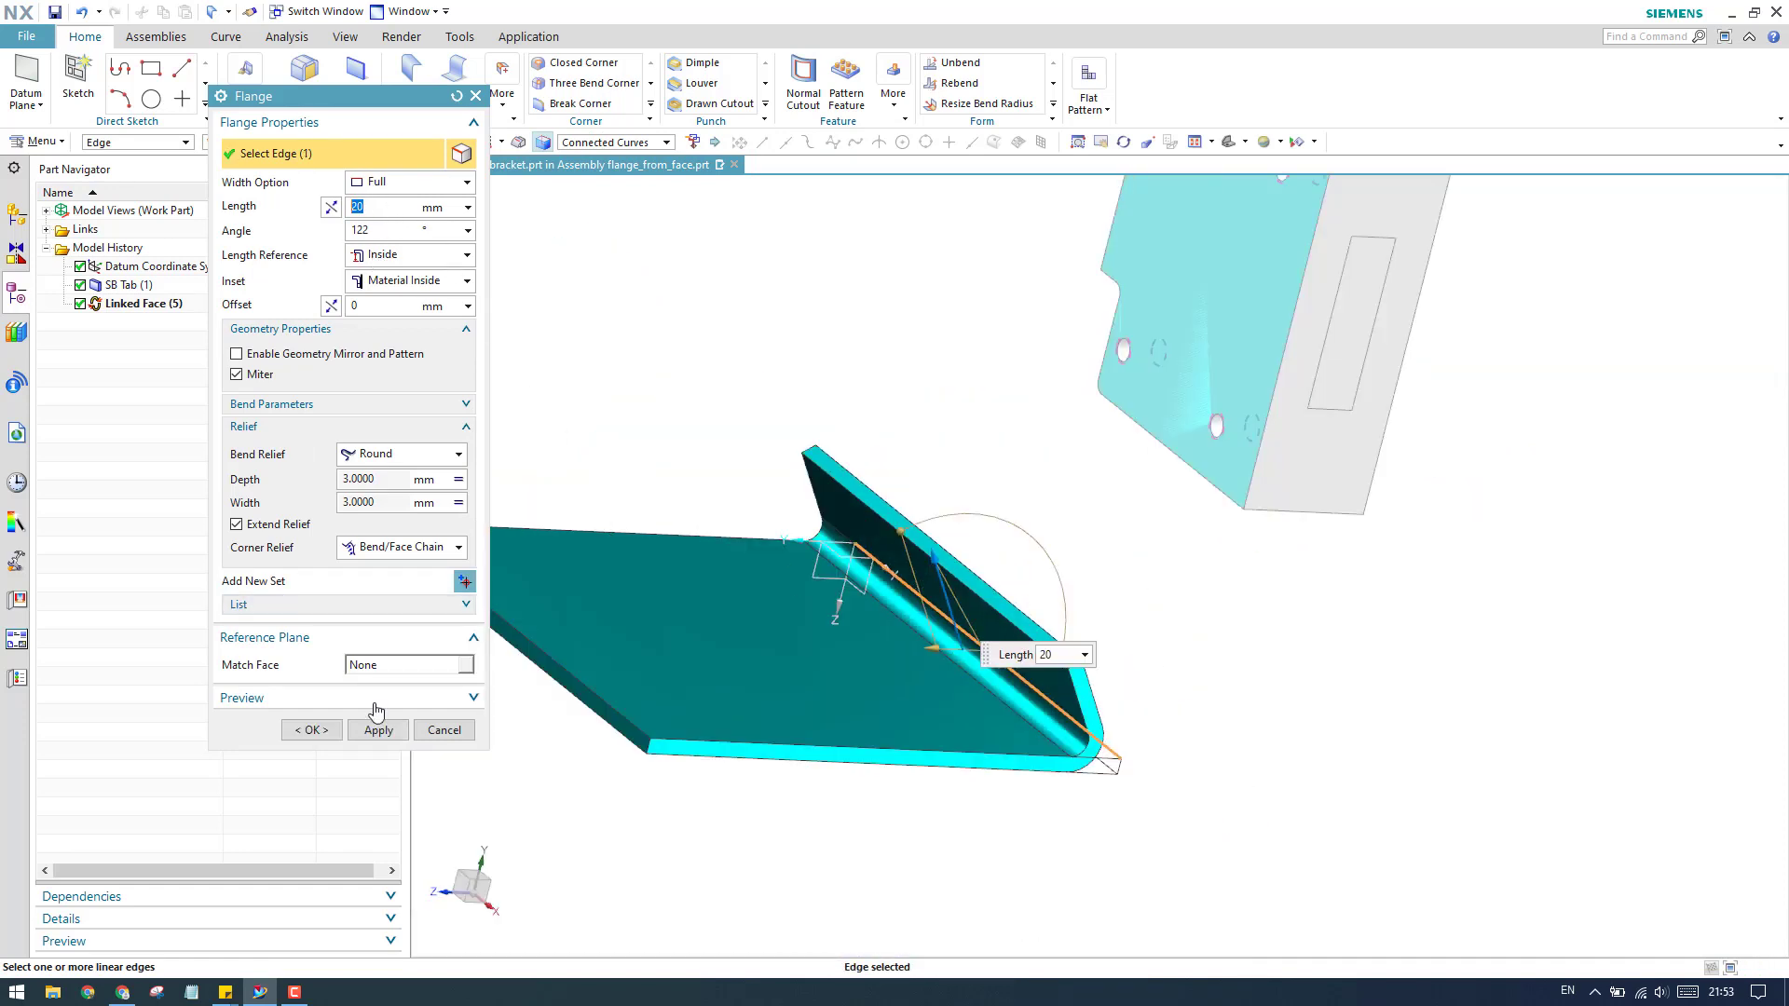
Step: Match the flange to the linked sensor face with Until Selected, using the Material Outside inset
click(410, 666)
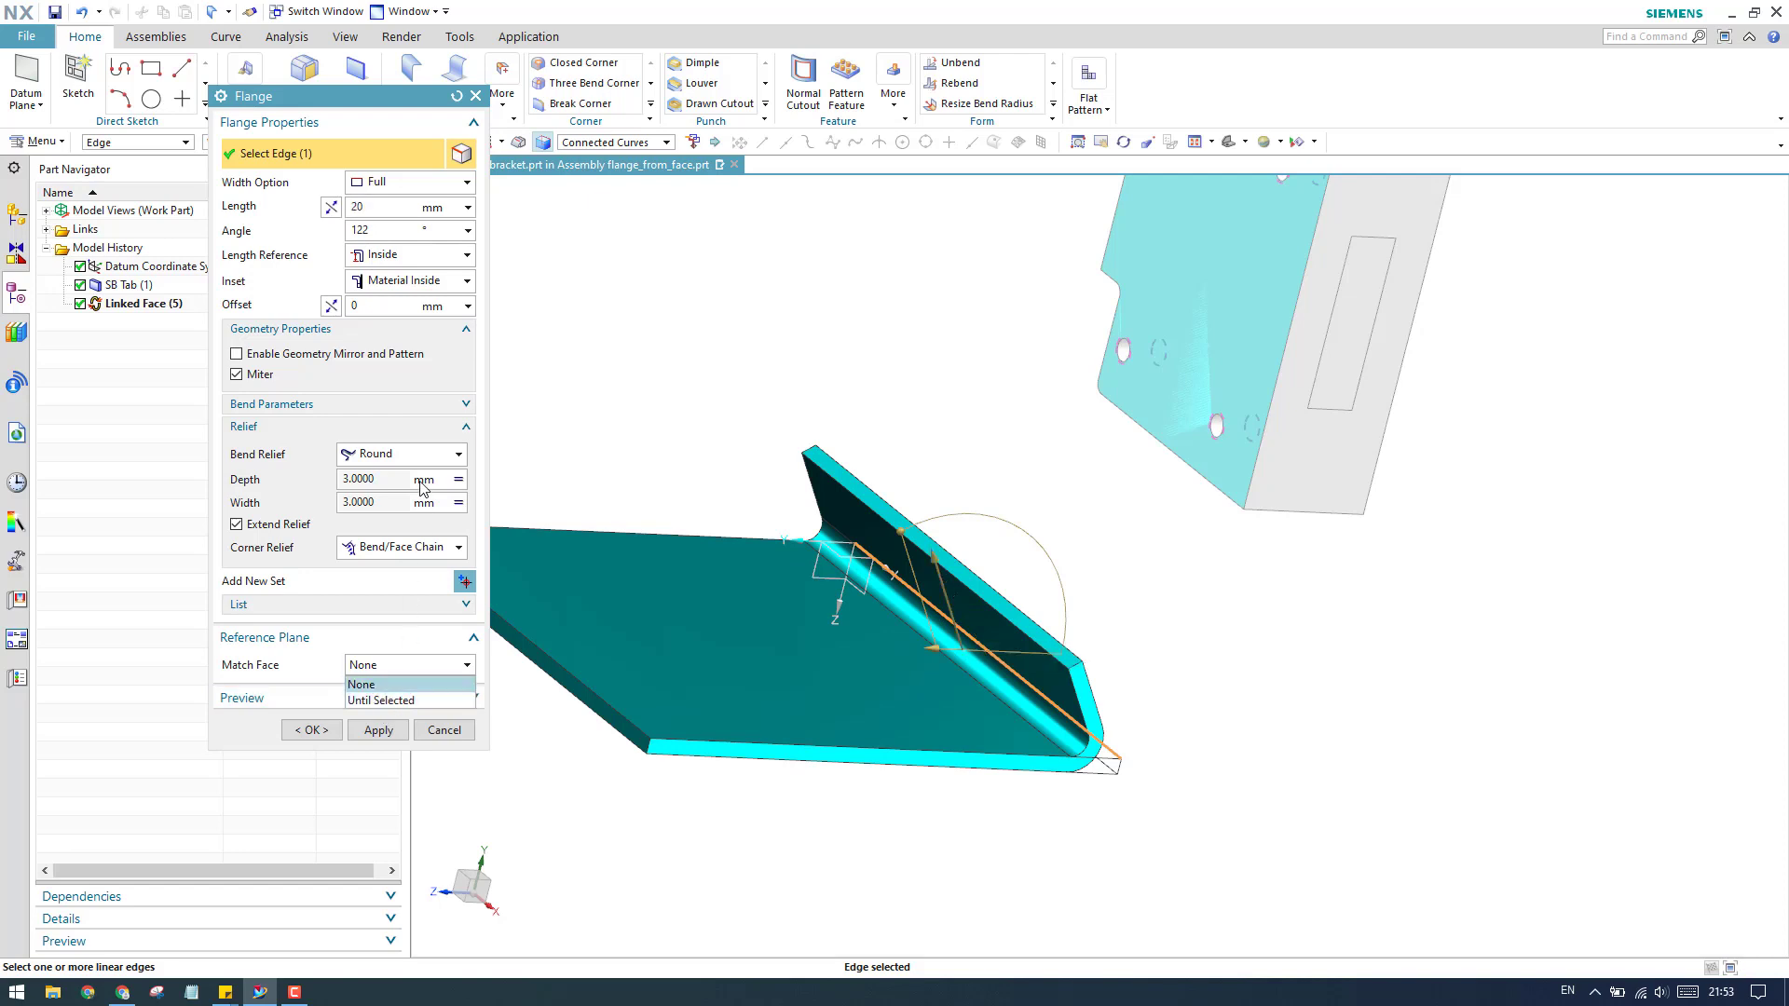
click(407, 701)
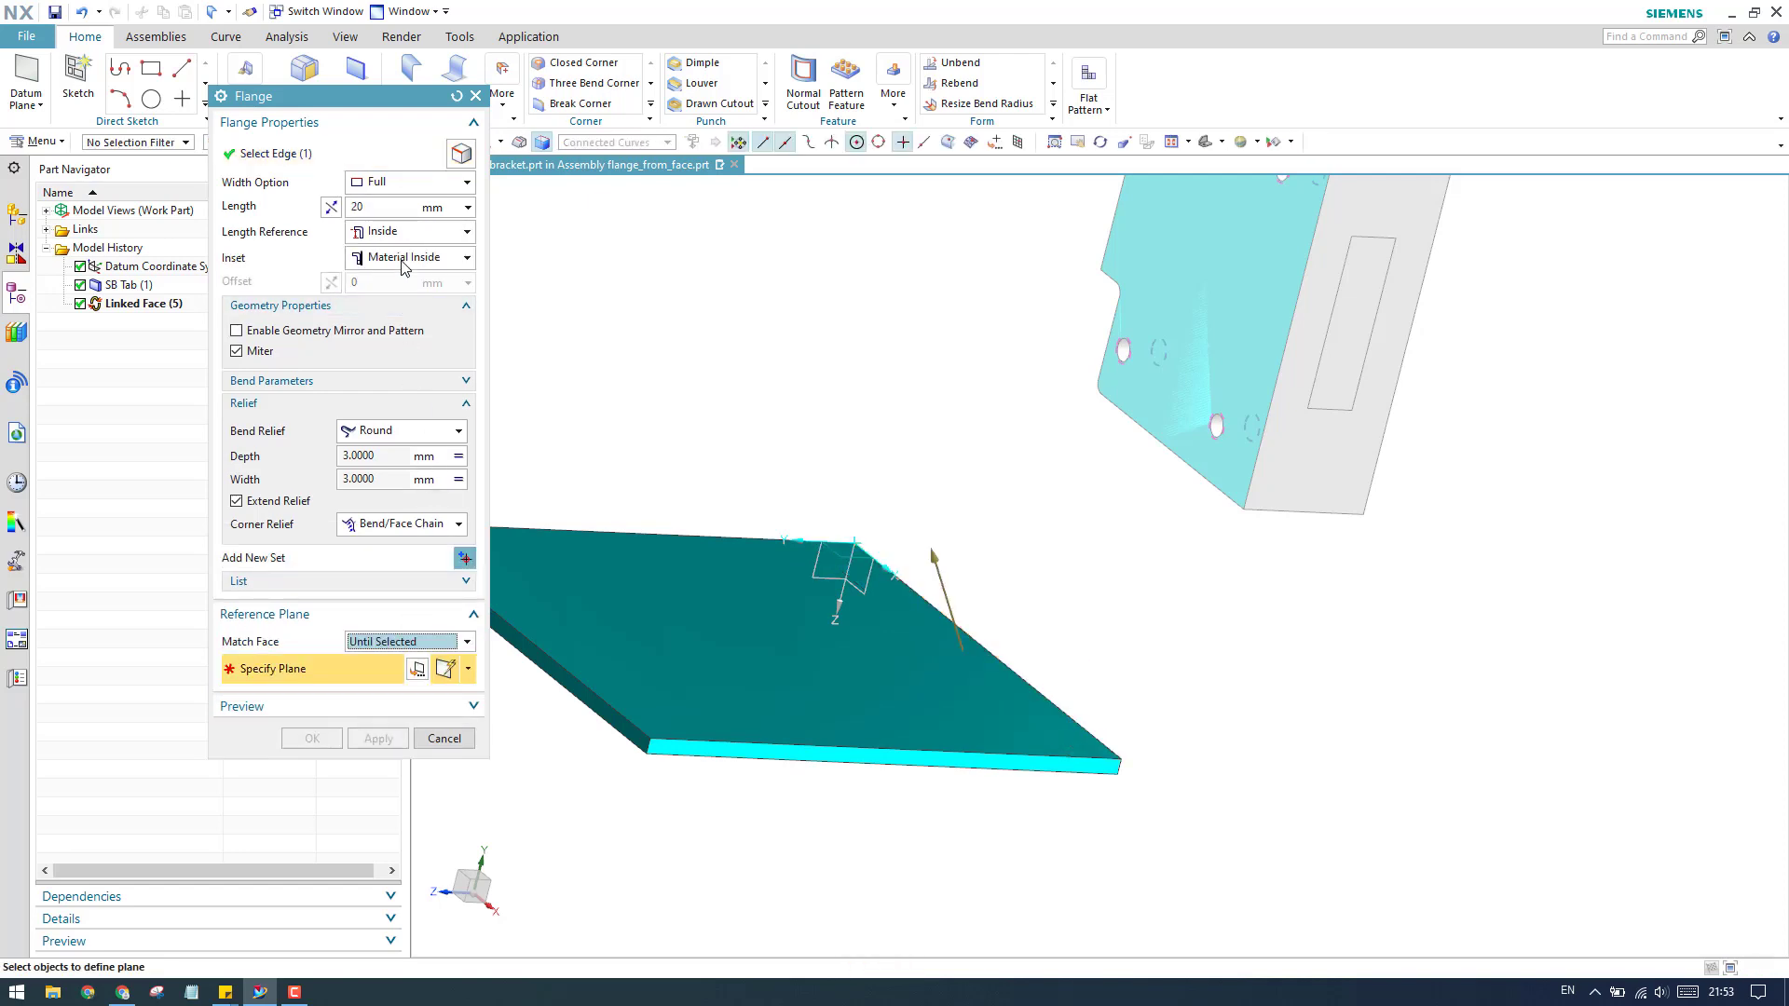
click(404, 268)
click(403, 296)
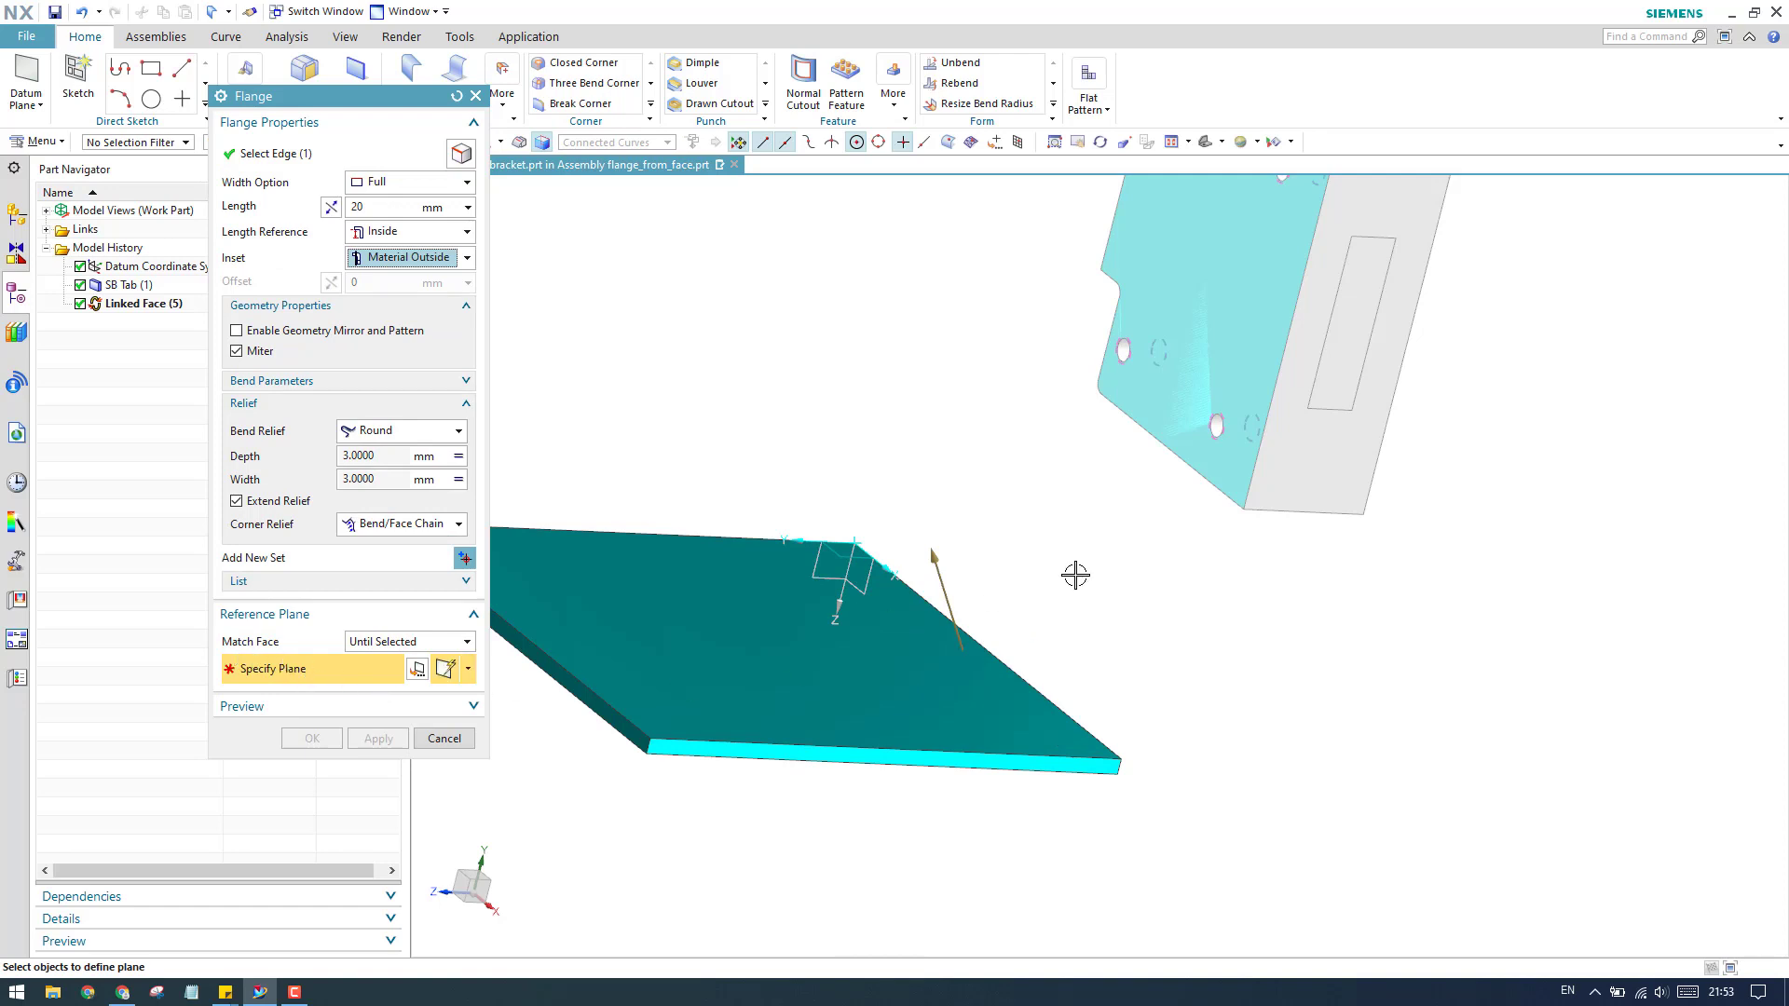
scroll(1075, 575, down, 3)
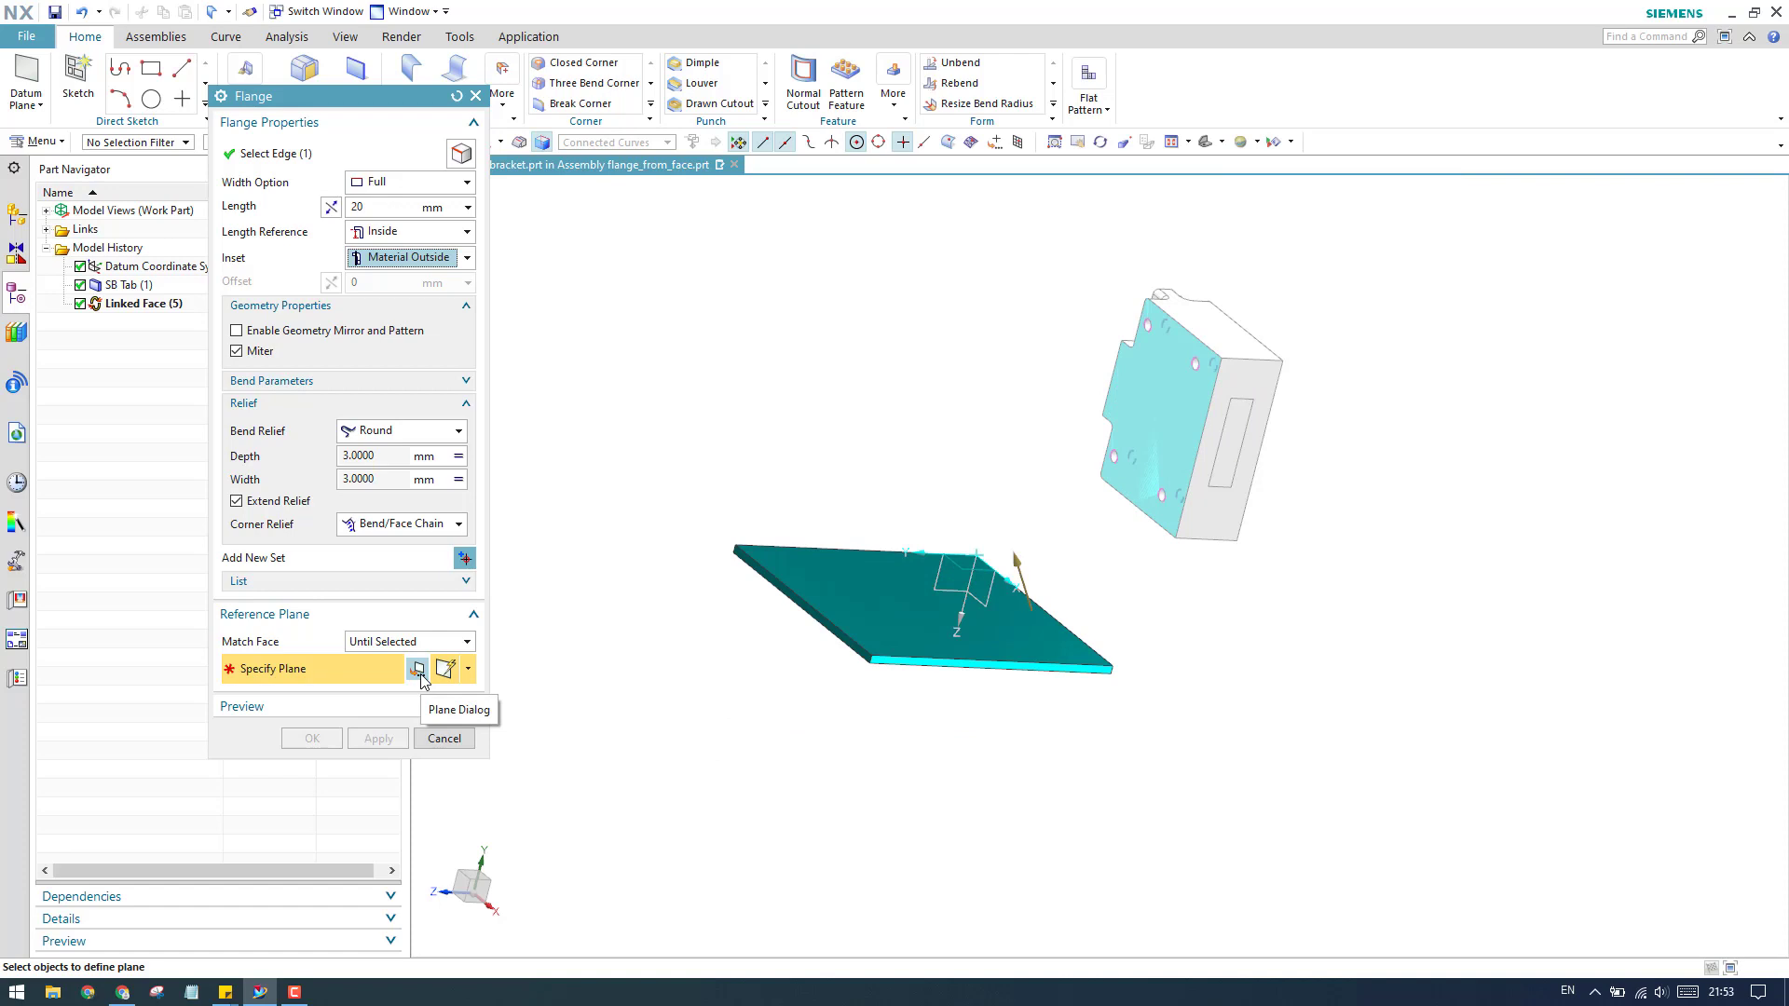
click(1158, 440)
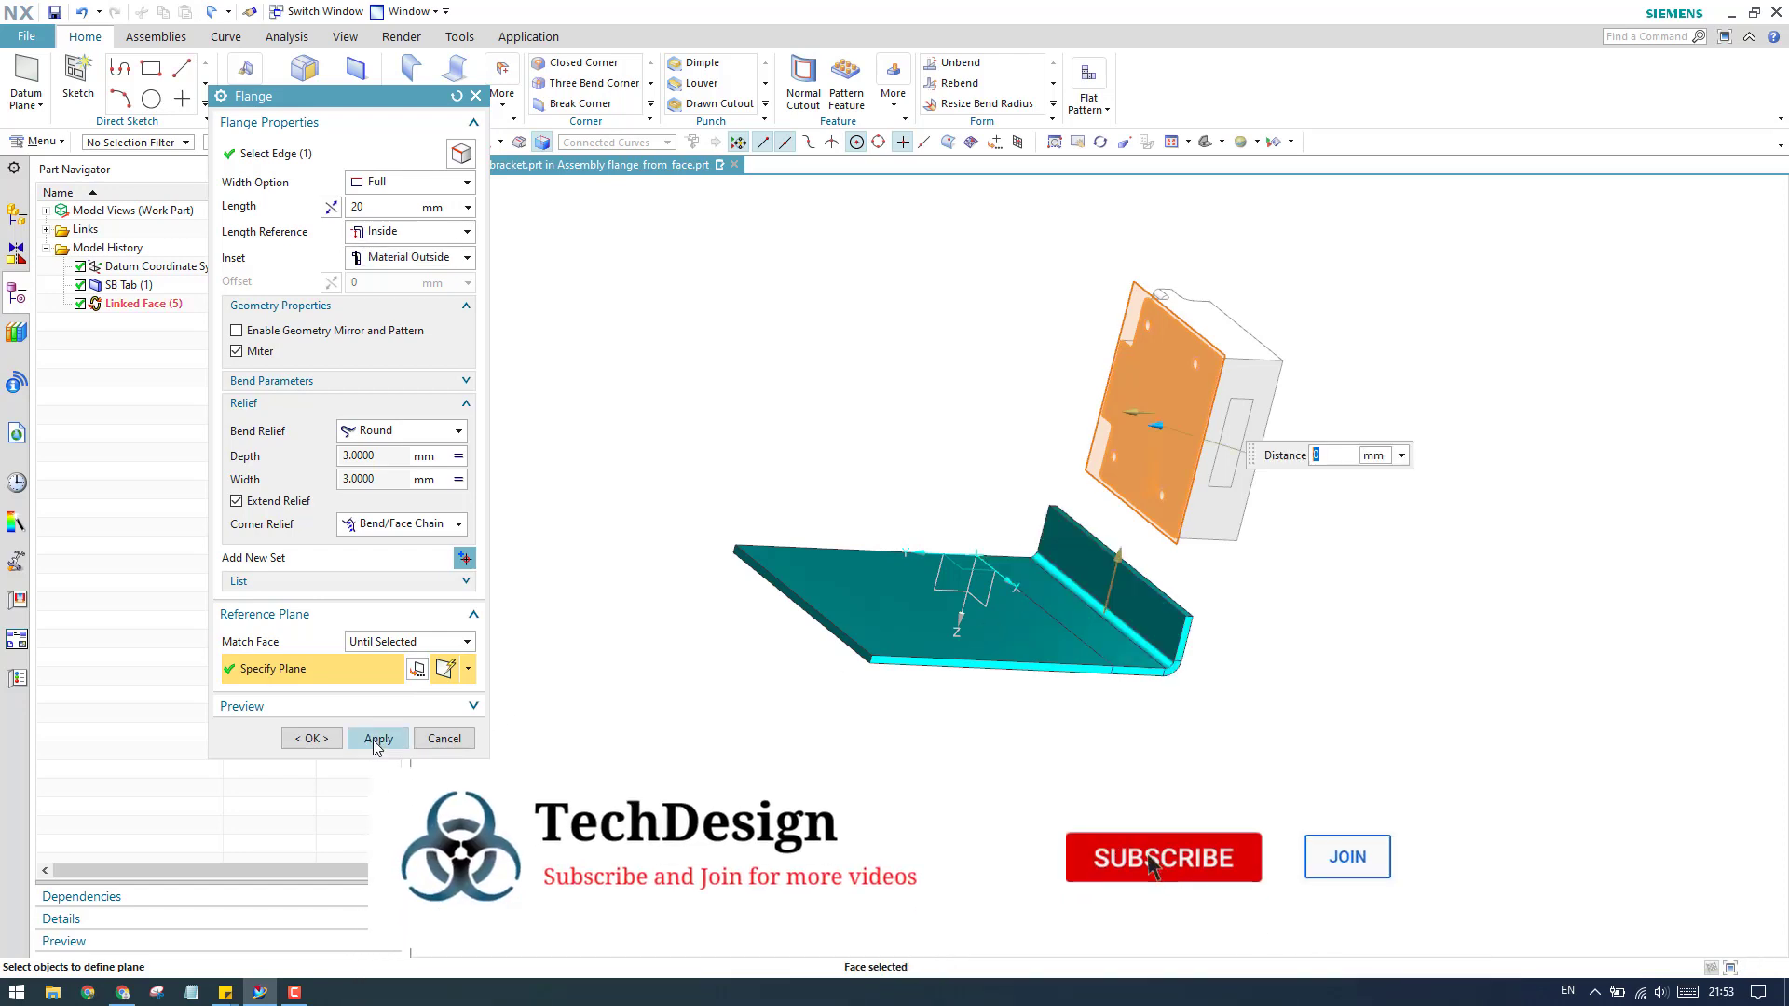
scroll(1138, 559, down, 3)
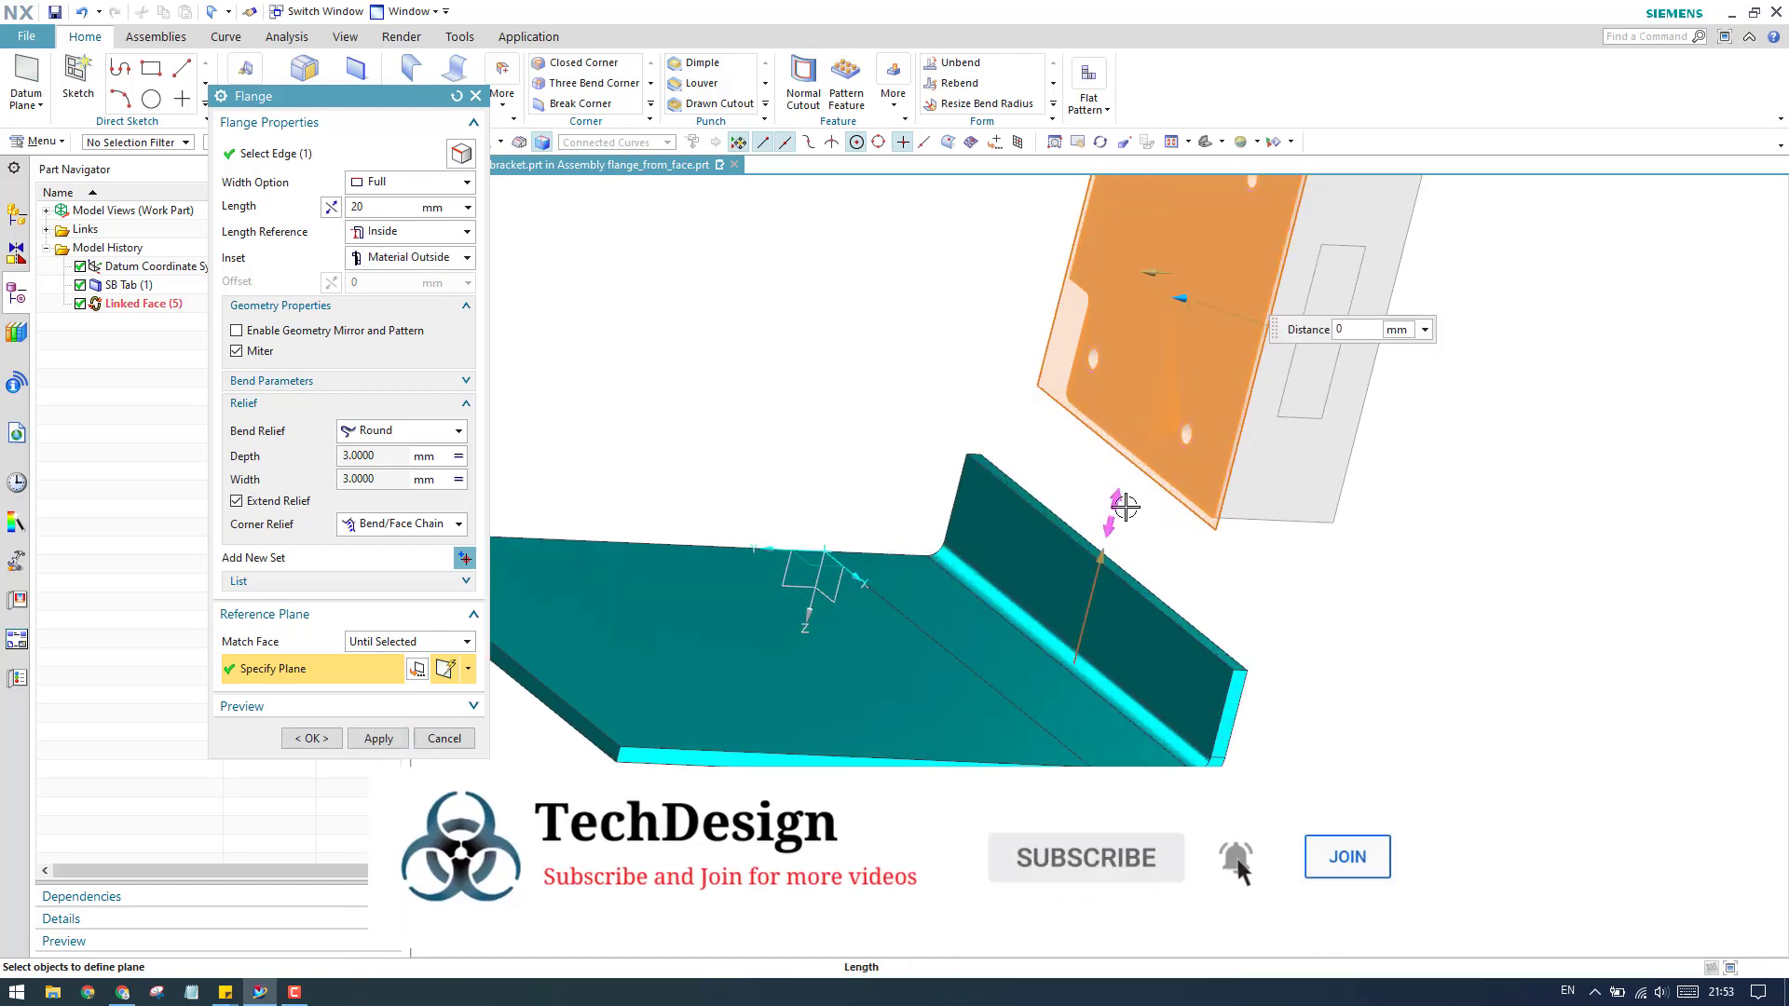
Step: Lengthen the bracket flange to 118 mm so that it extends past the linked sensor face
scroll(1195, 247, up, 2)
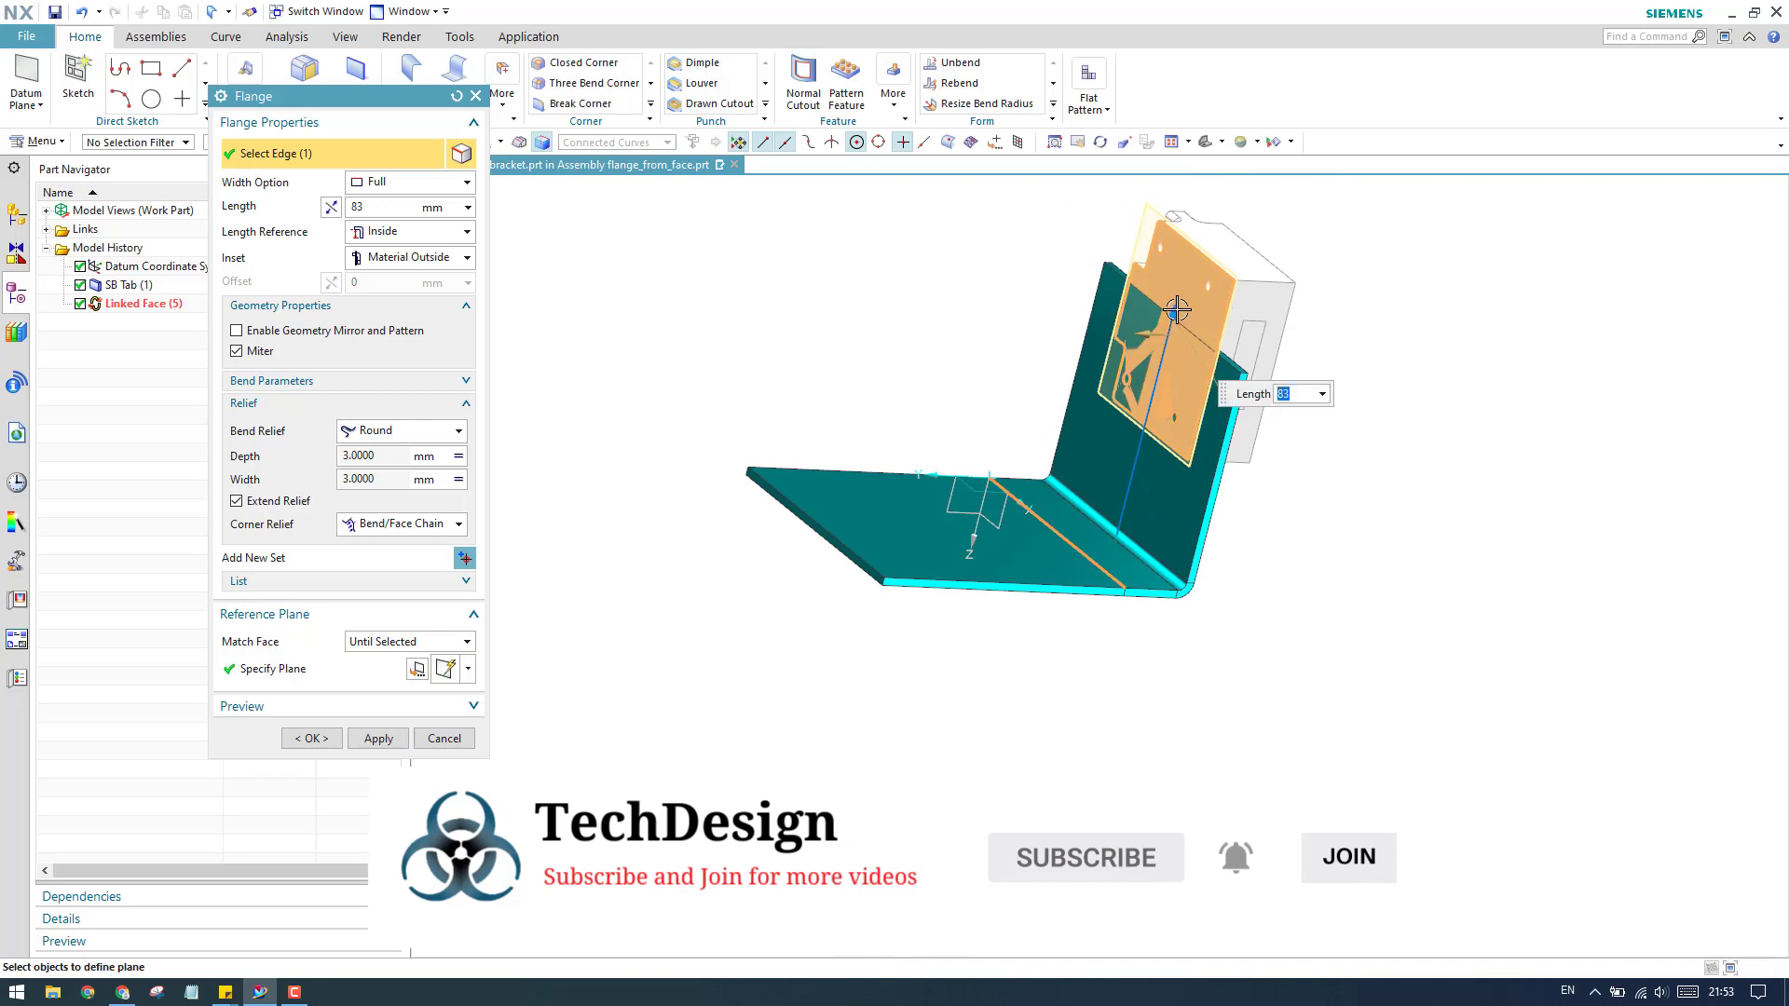
scroll(1178, 398, down, 3)
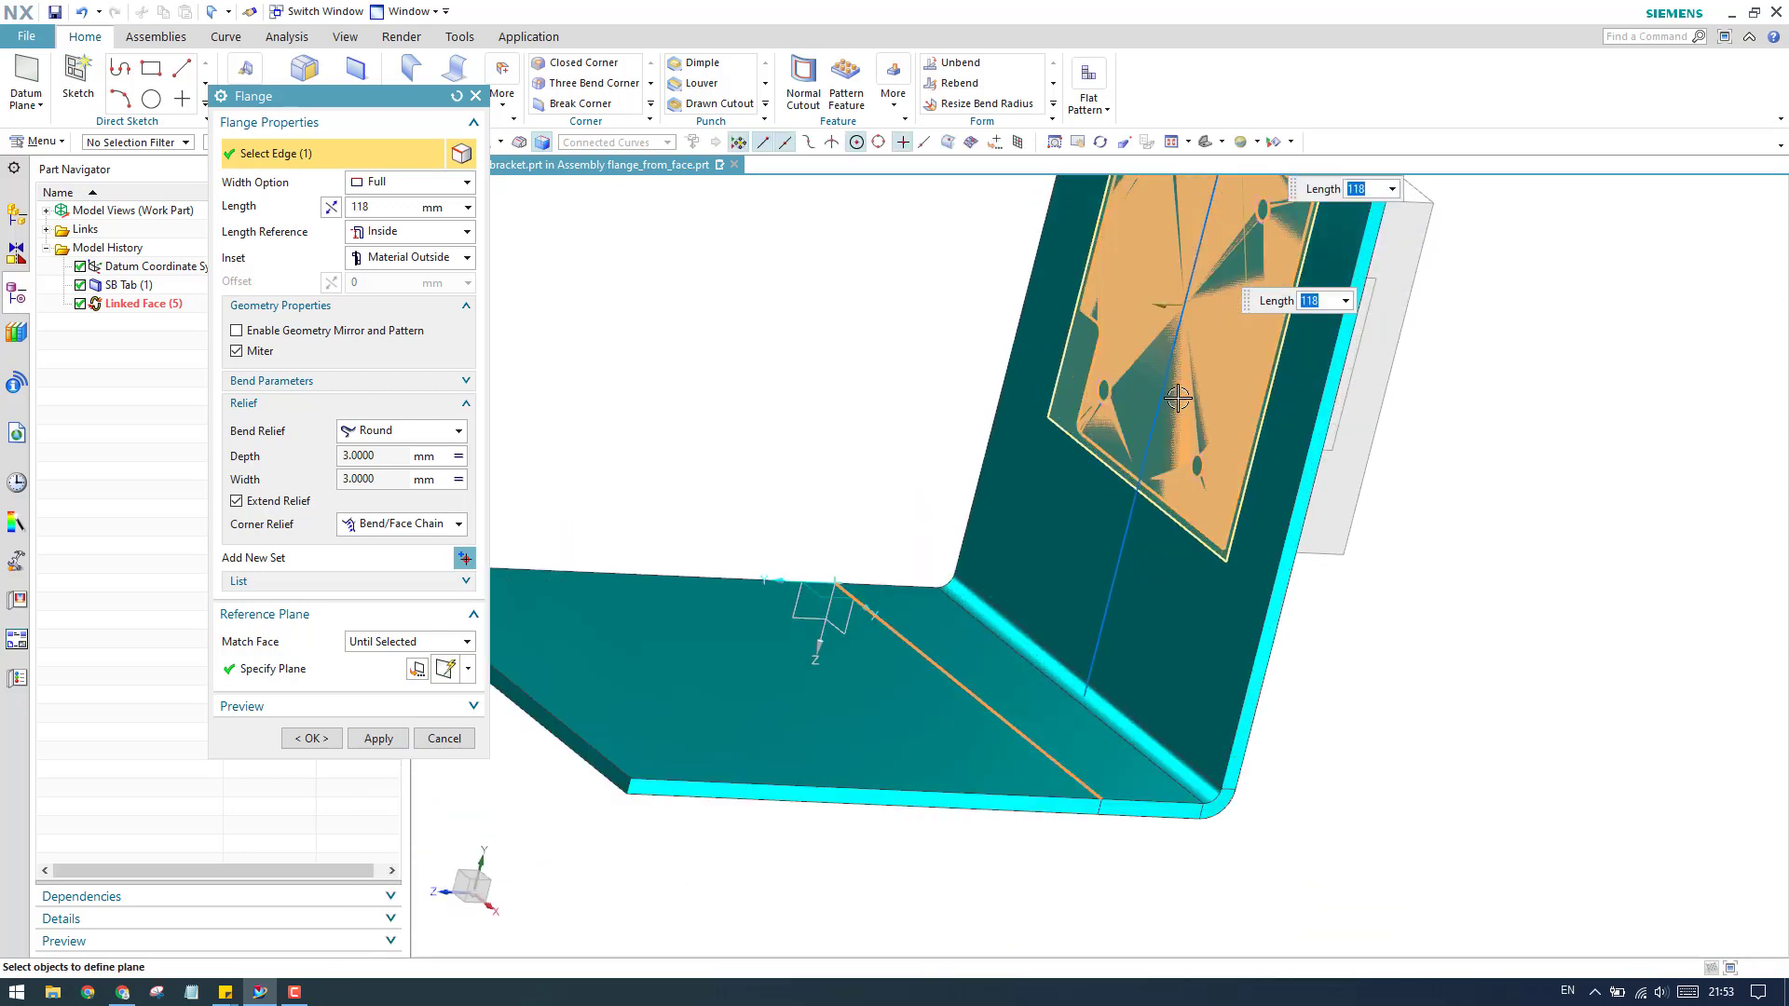
scroll(1179, 399, up, 1)
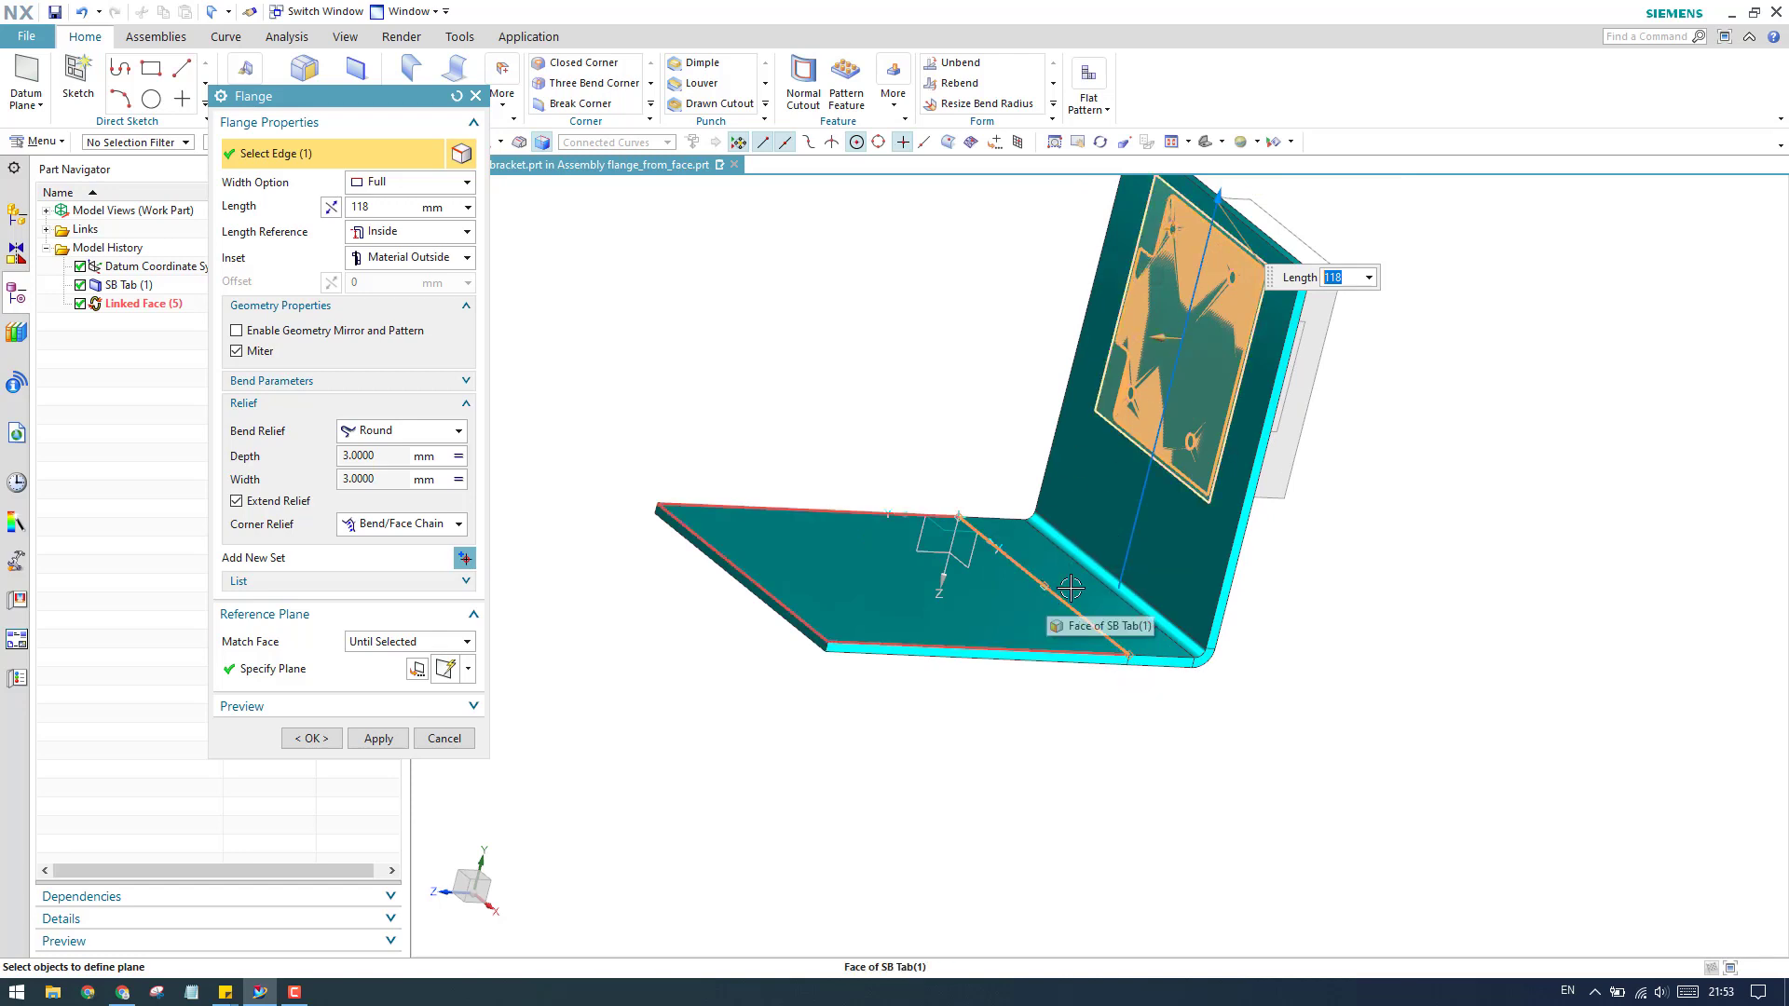
Step: Examine the bend and the flange's side profile to compare the flange's material position with the linked sensor face
scroll(1108, 579, up, 3)
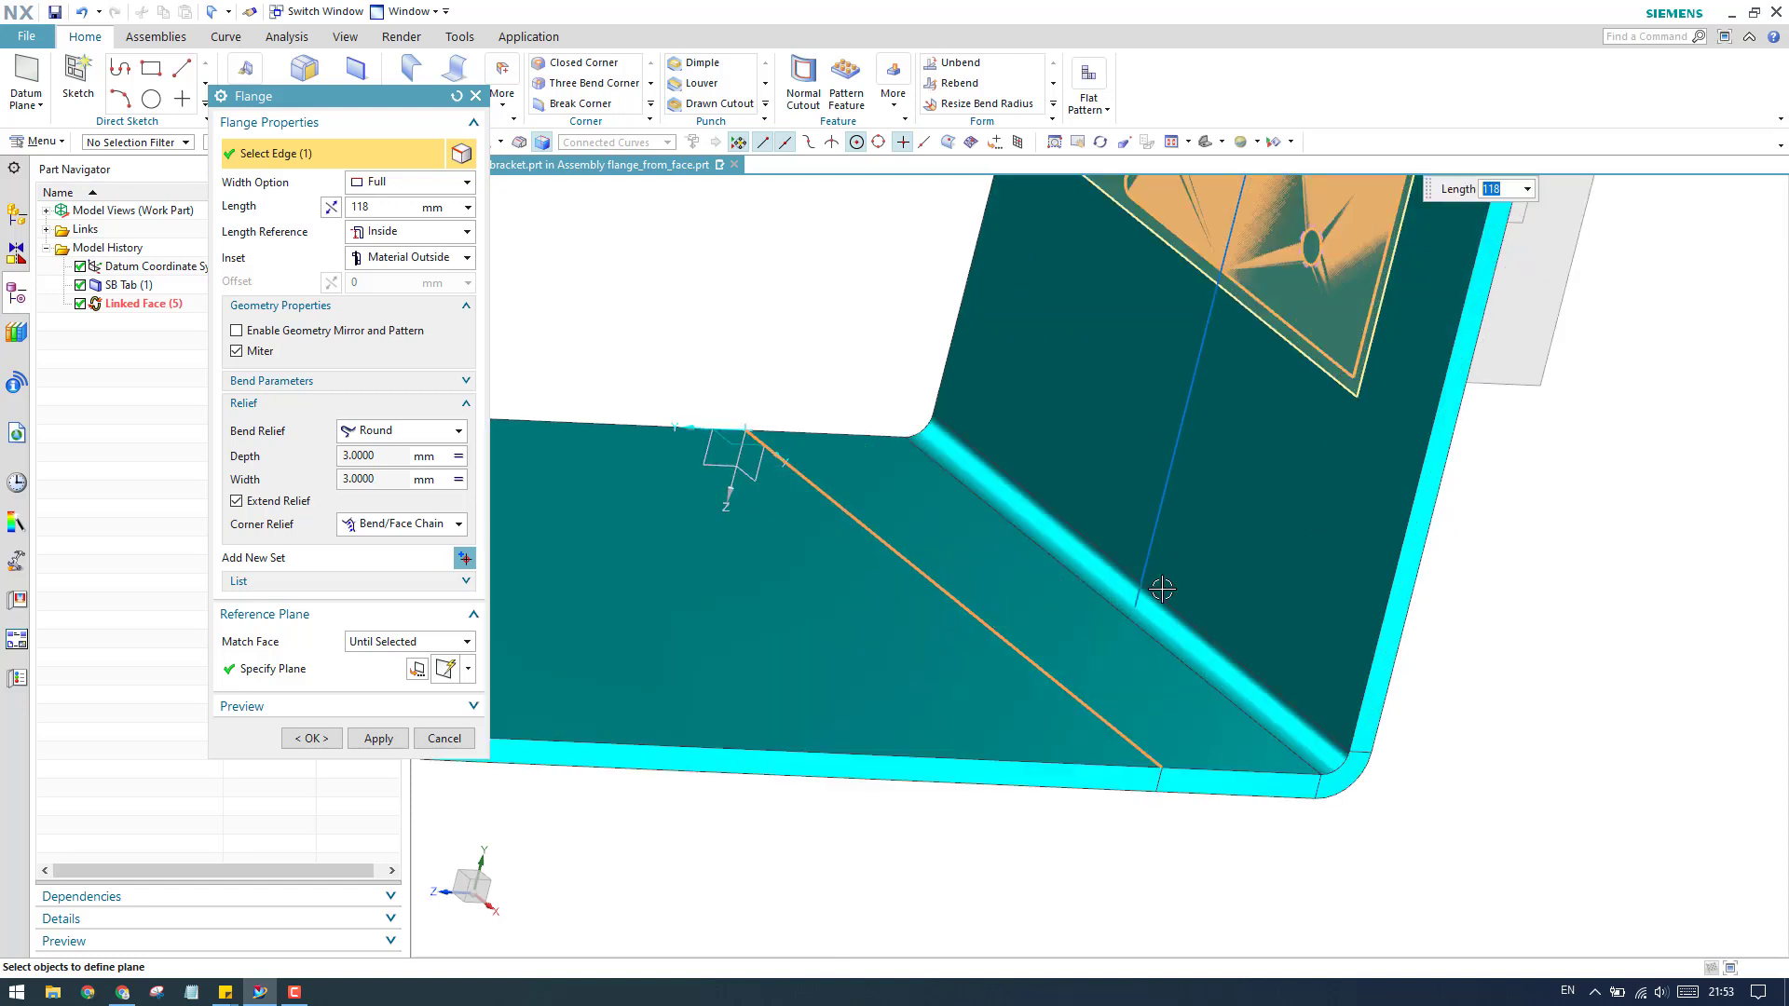
scroll(1162, 588, down, 1)
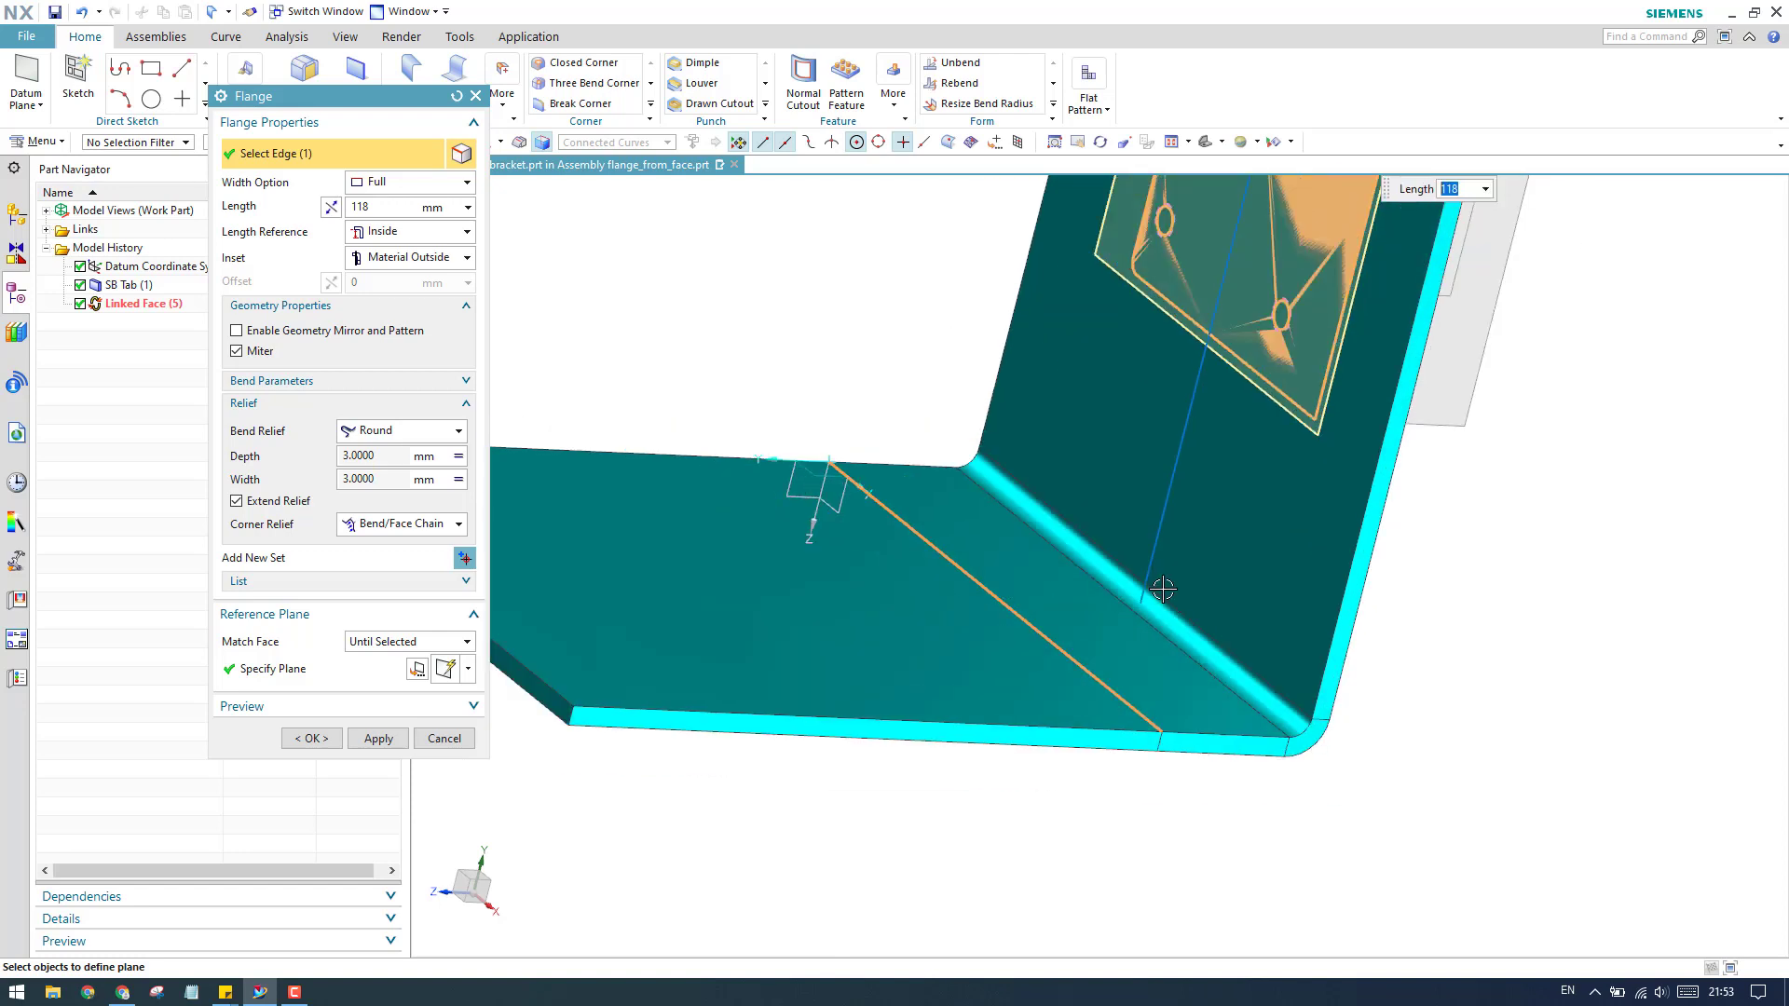
scroll(1162, 589, down, 3)
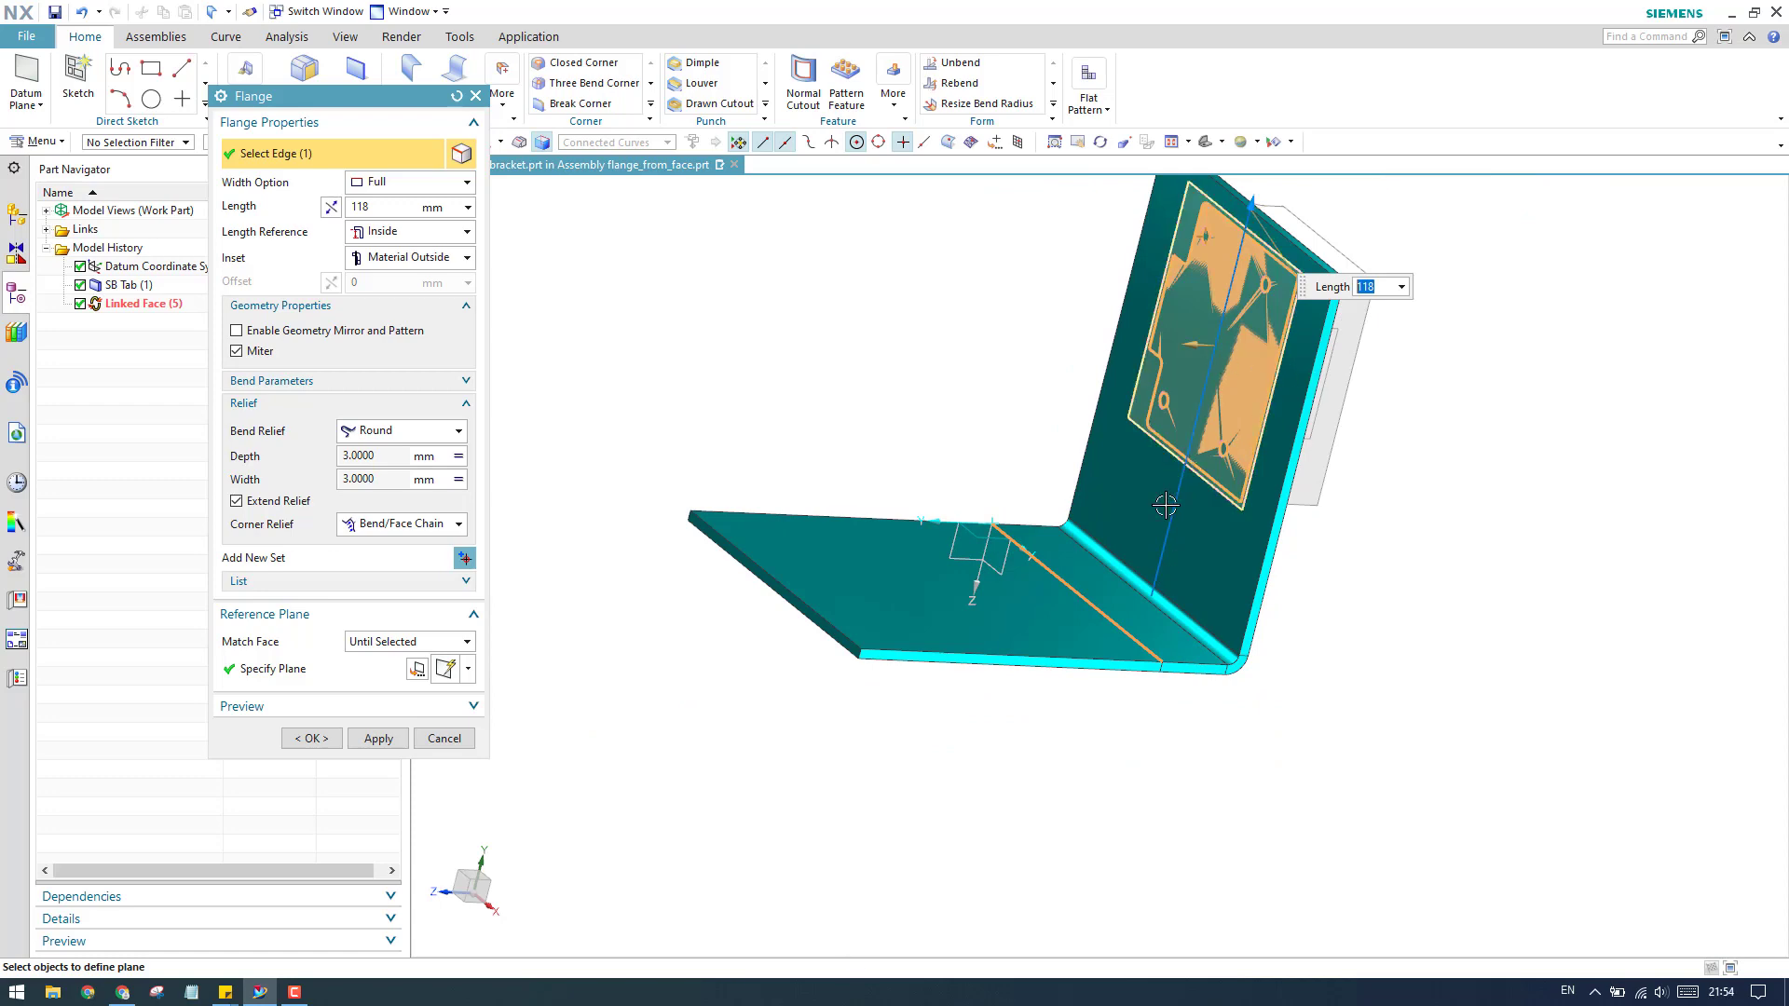
middle_drag(1187, 472, 1389, 484)
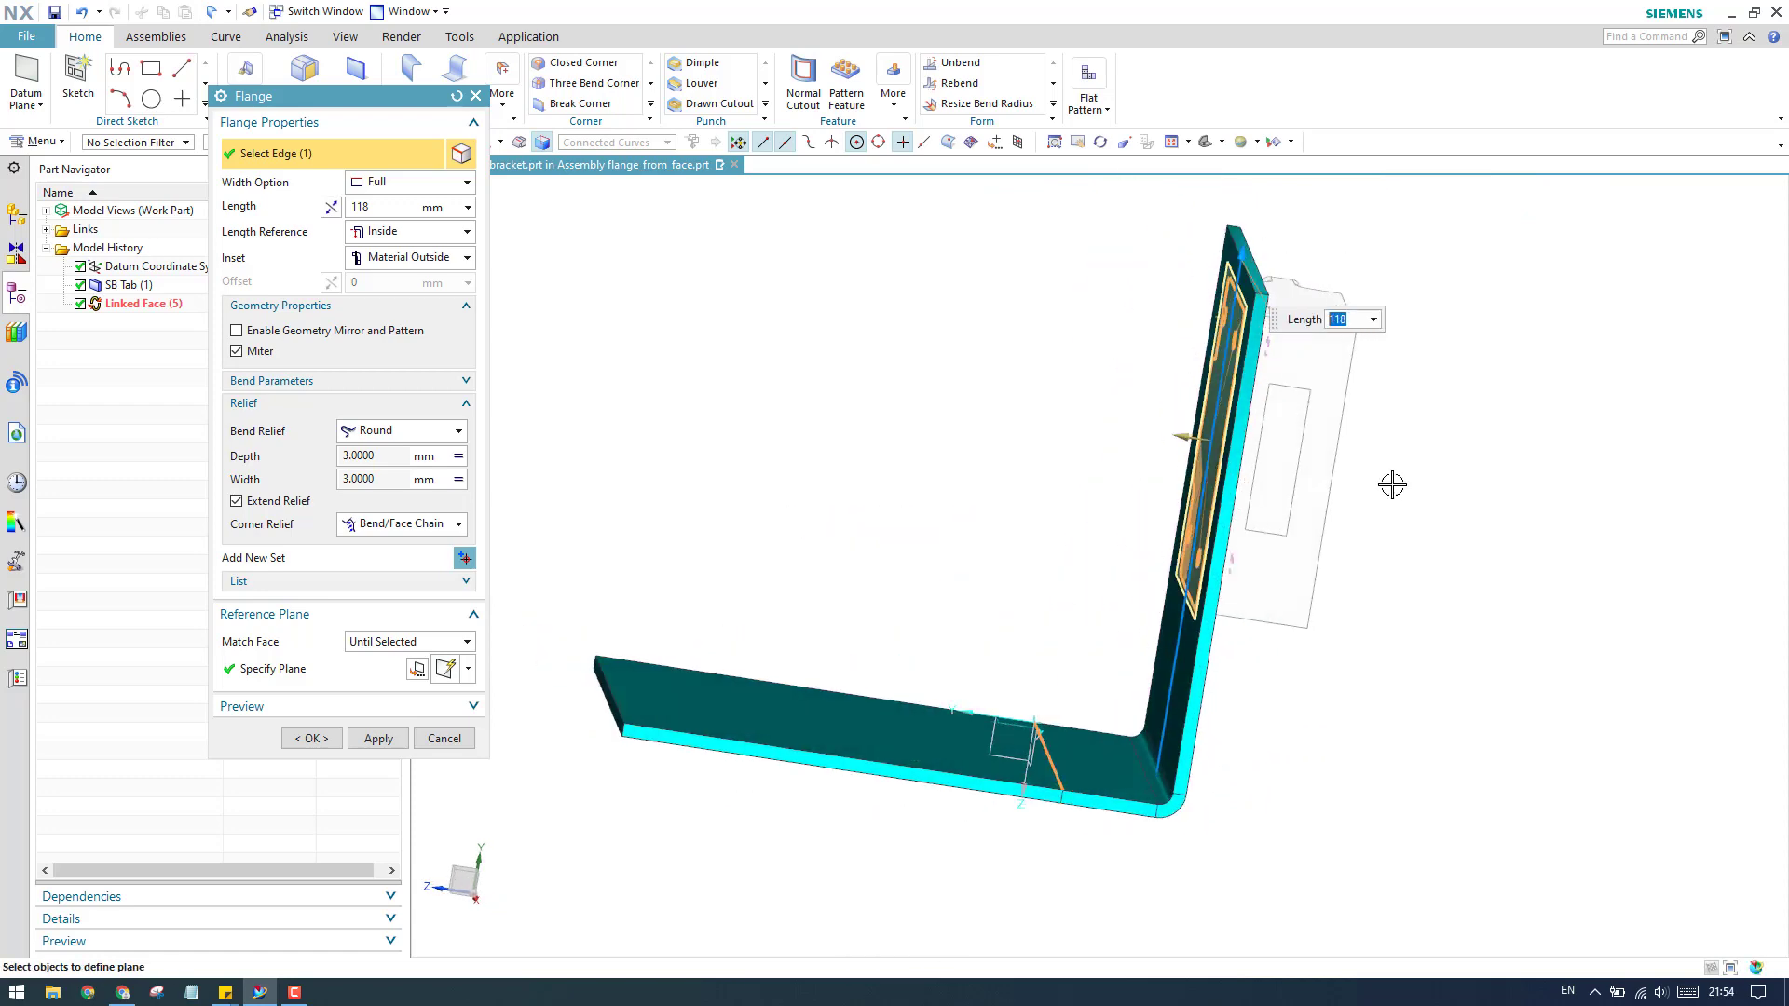
scroll(1154, 495, up, 6)
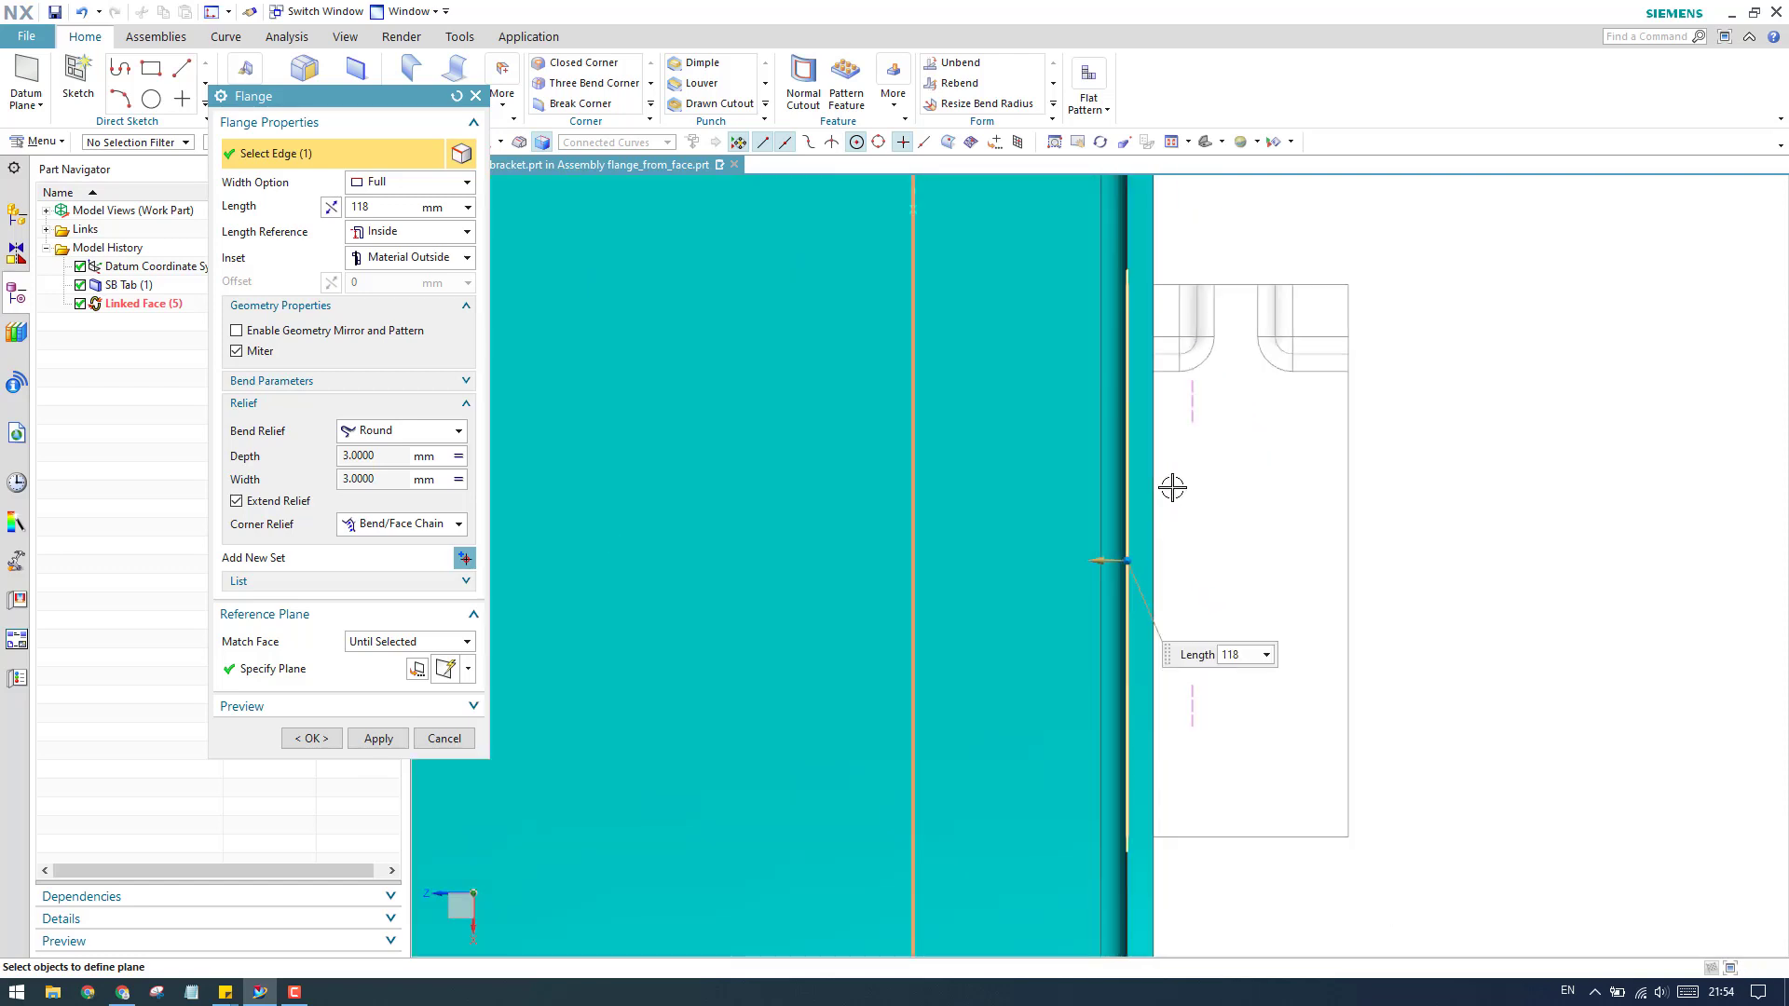
scroll(1170, 484, down, 3)
middle_drag(1171, 484, 1178, 304)
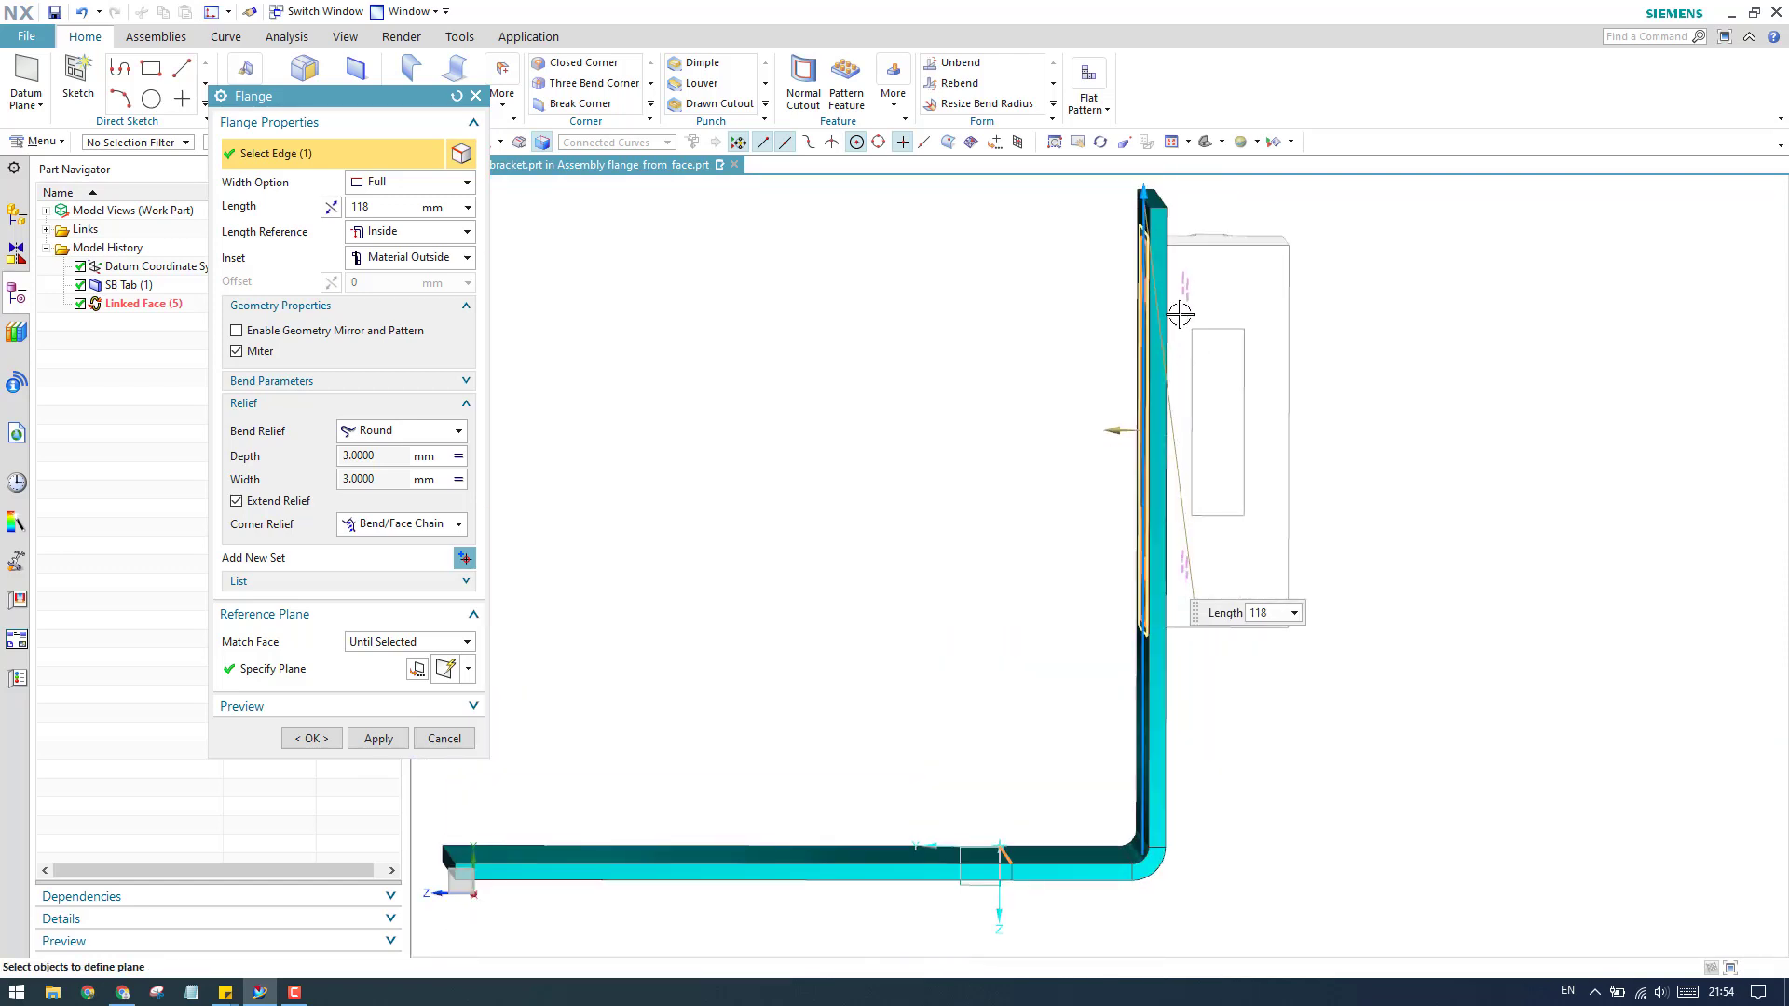
scroll(1174, 308, up, 4)
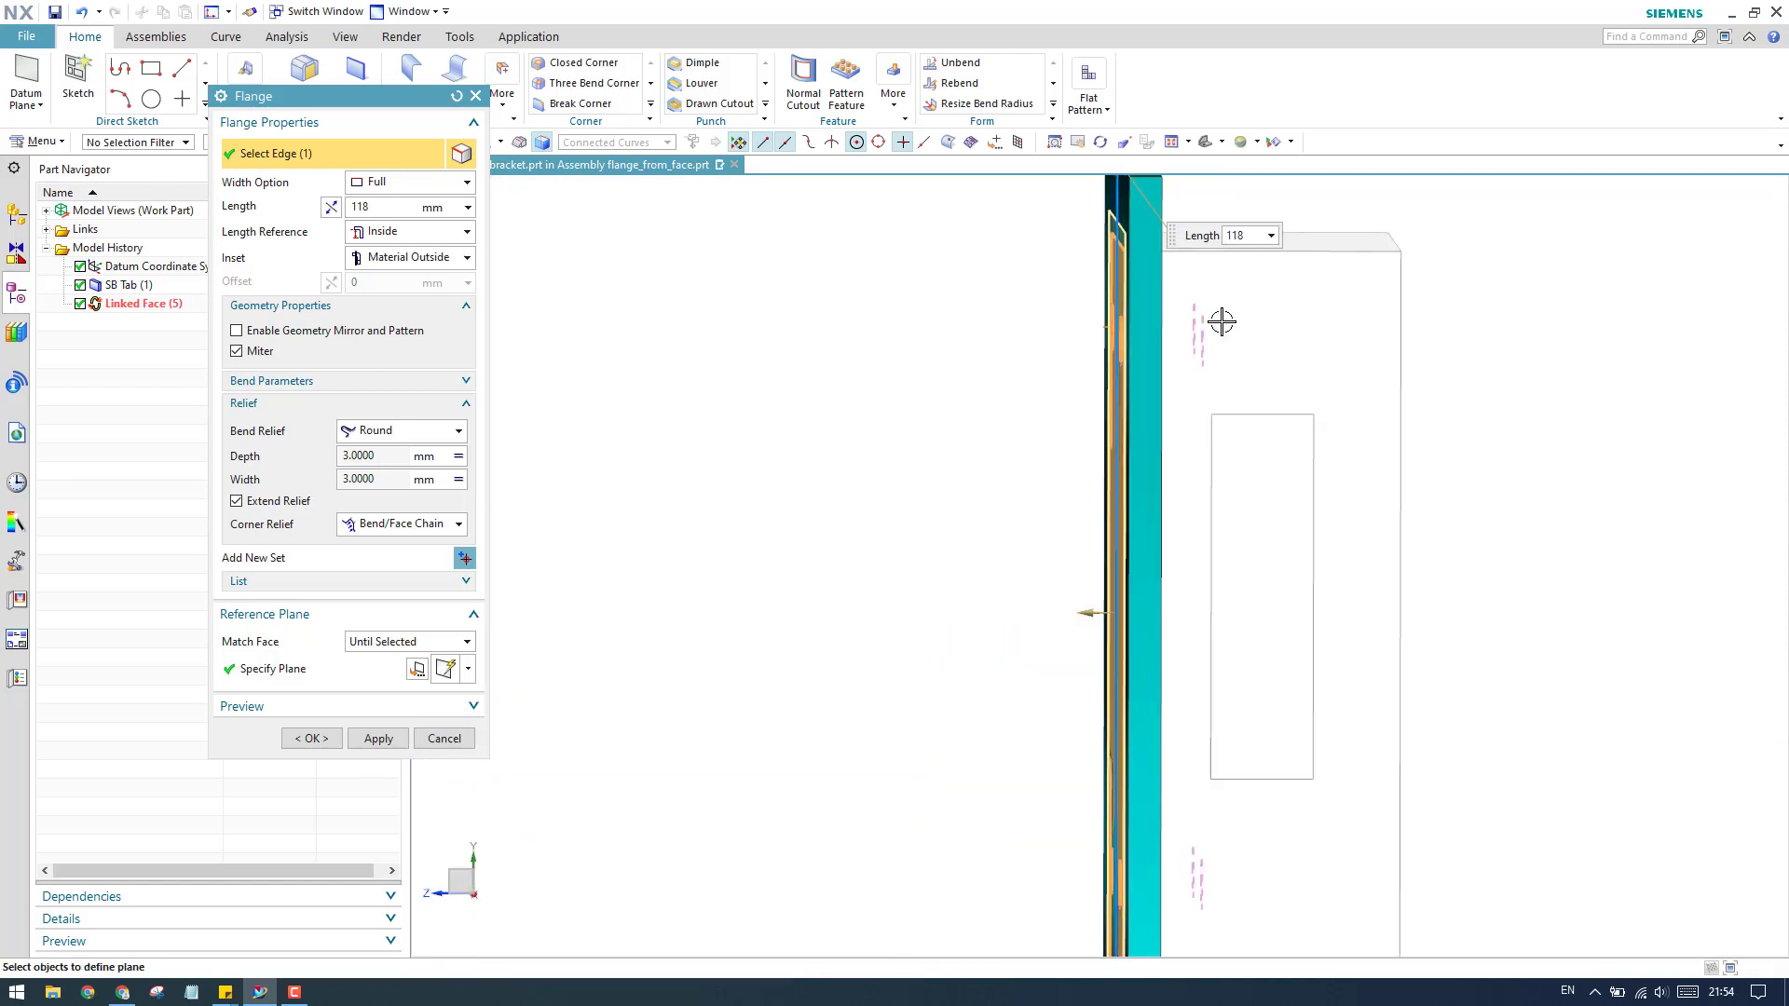
Step: Set the flange's inset to Material Inside, check its fit against the sensor face, and create the flange
click(408, 263)
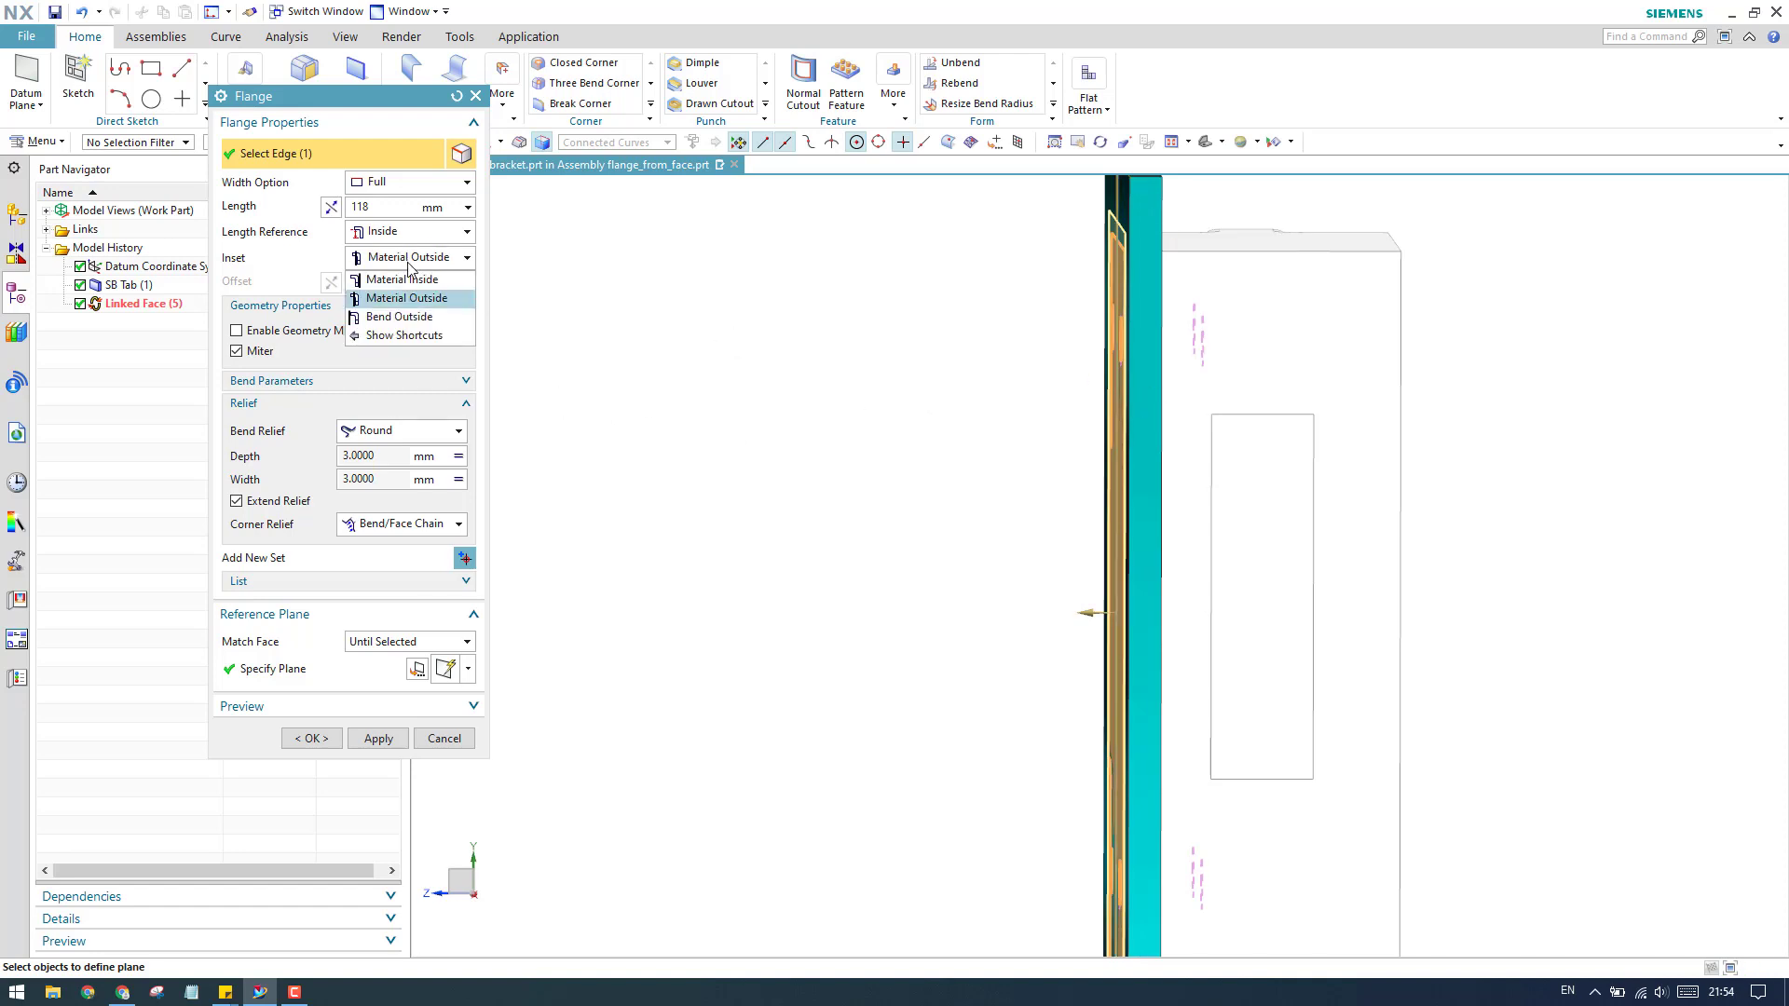
click(414, 277)
scroll(1097, 371, down, 3)
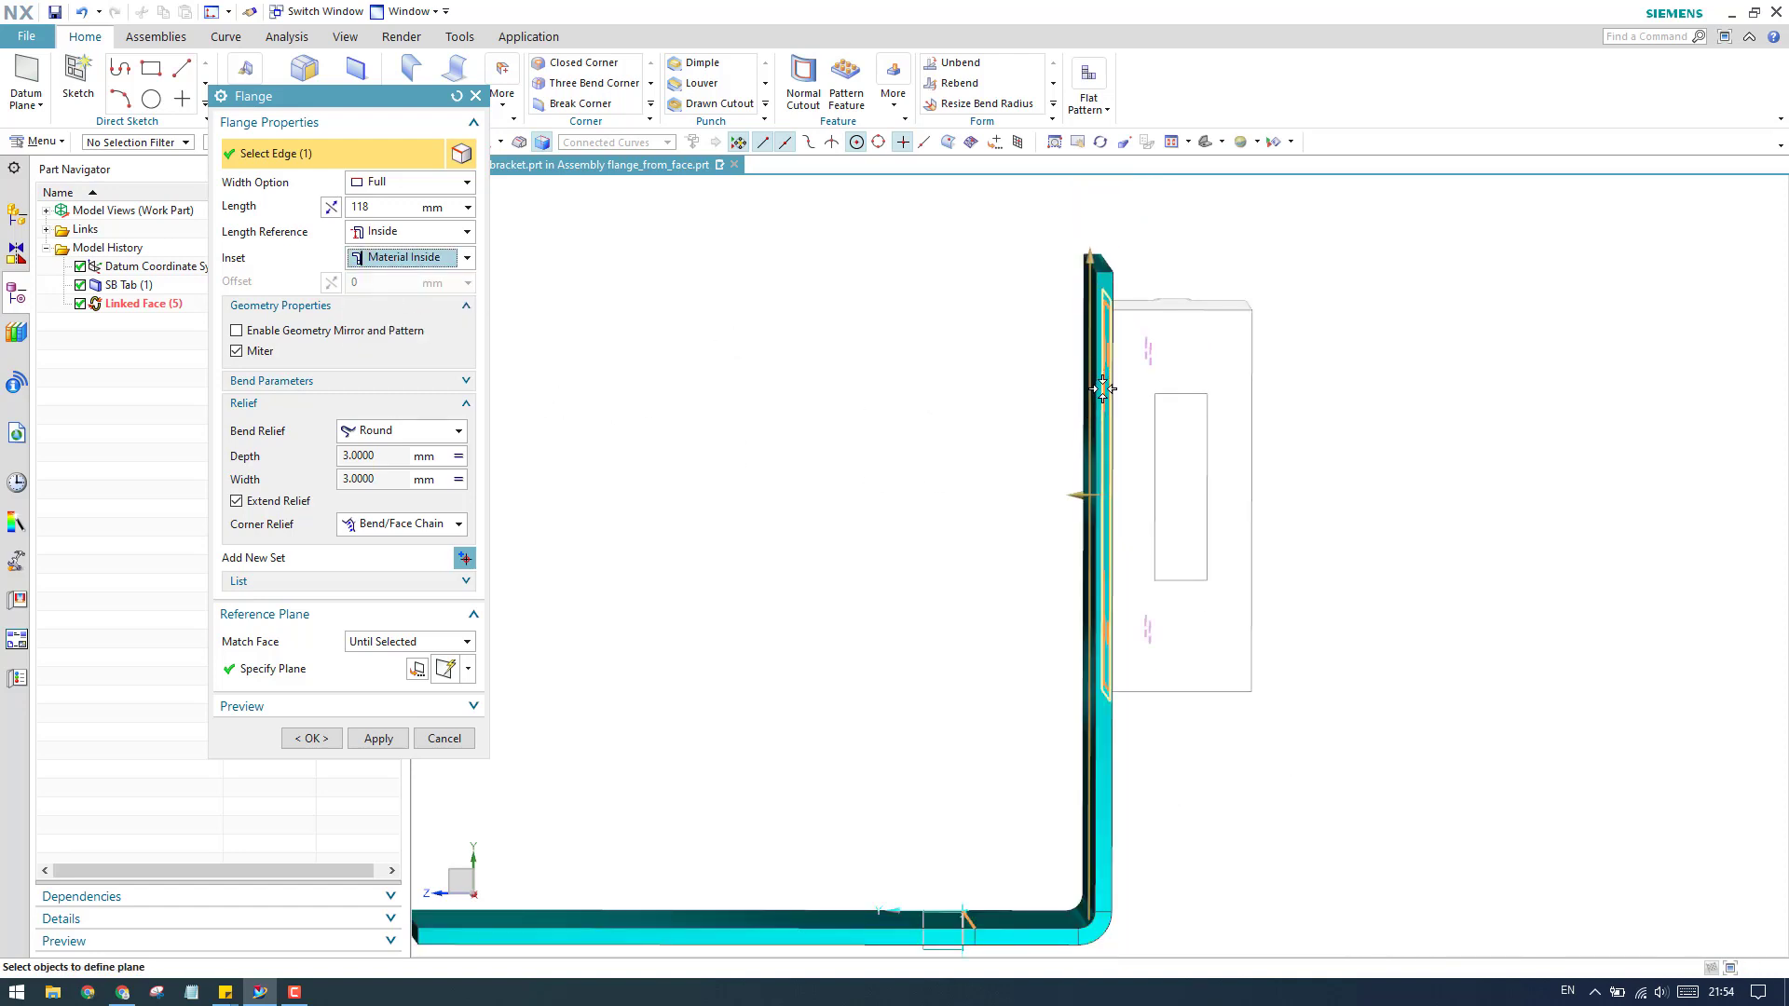
scroll(1104, 718, up, 5)
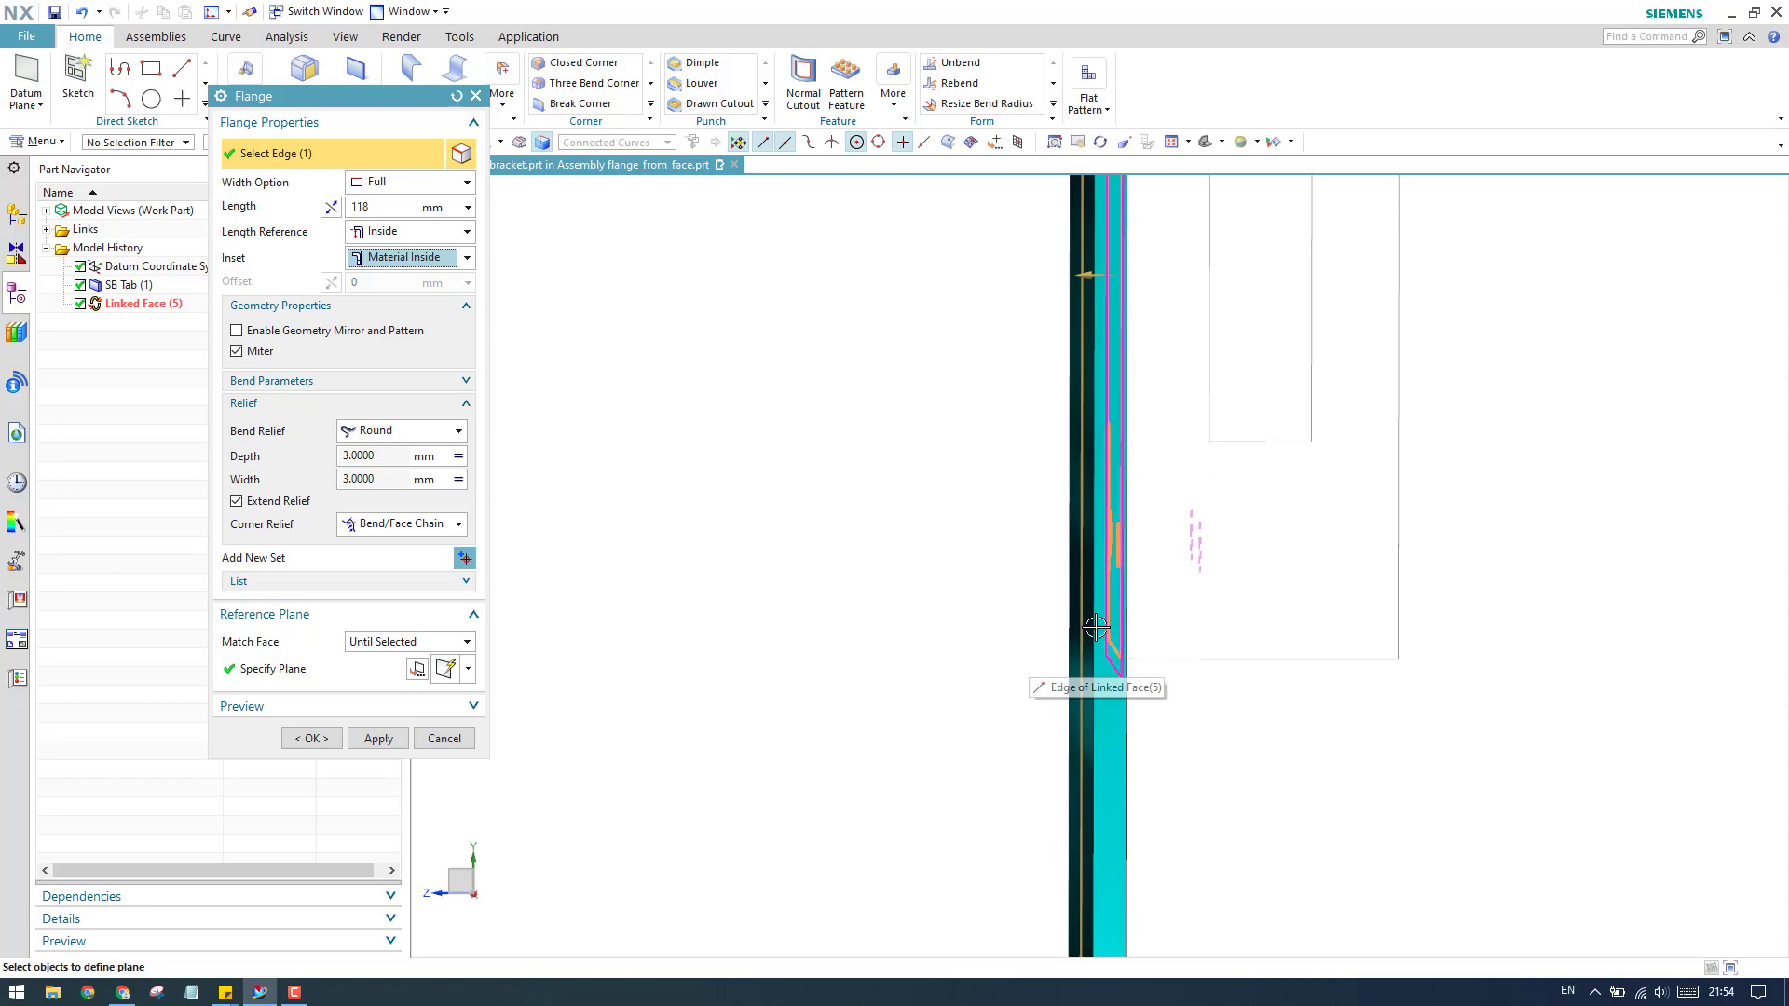
scroll(1085, 643, down, 5)
middle_drag(1102, 587, 1046, 602)
scroll(1074, 380, up, 5)
scroll(1075, 380, down, 6)
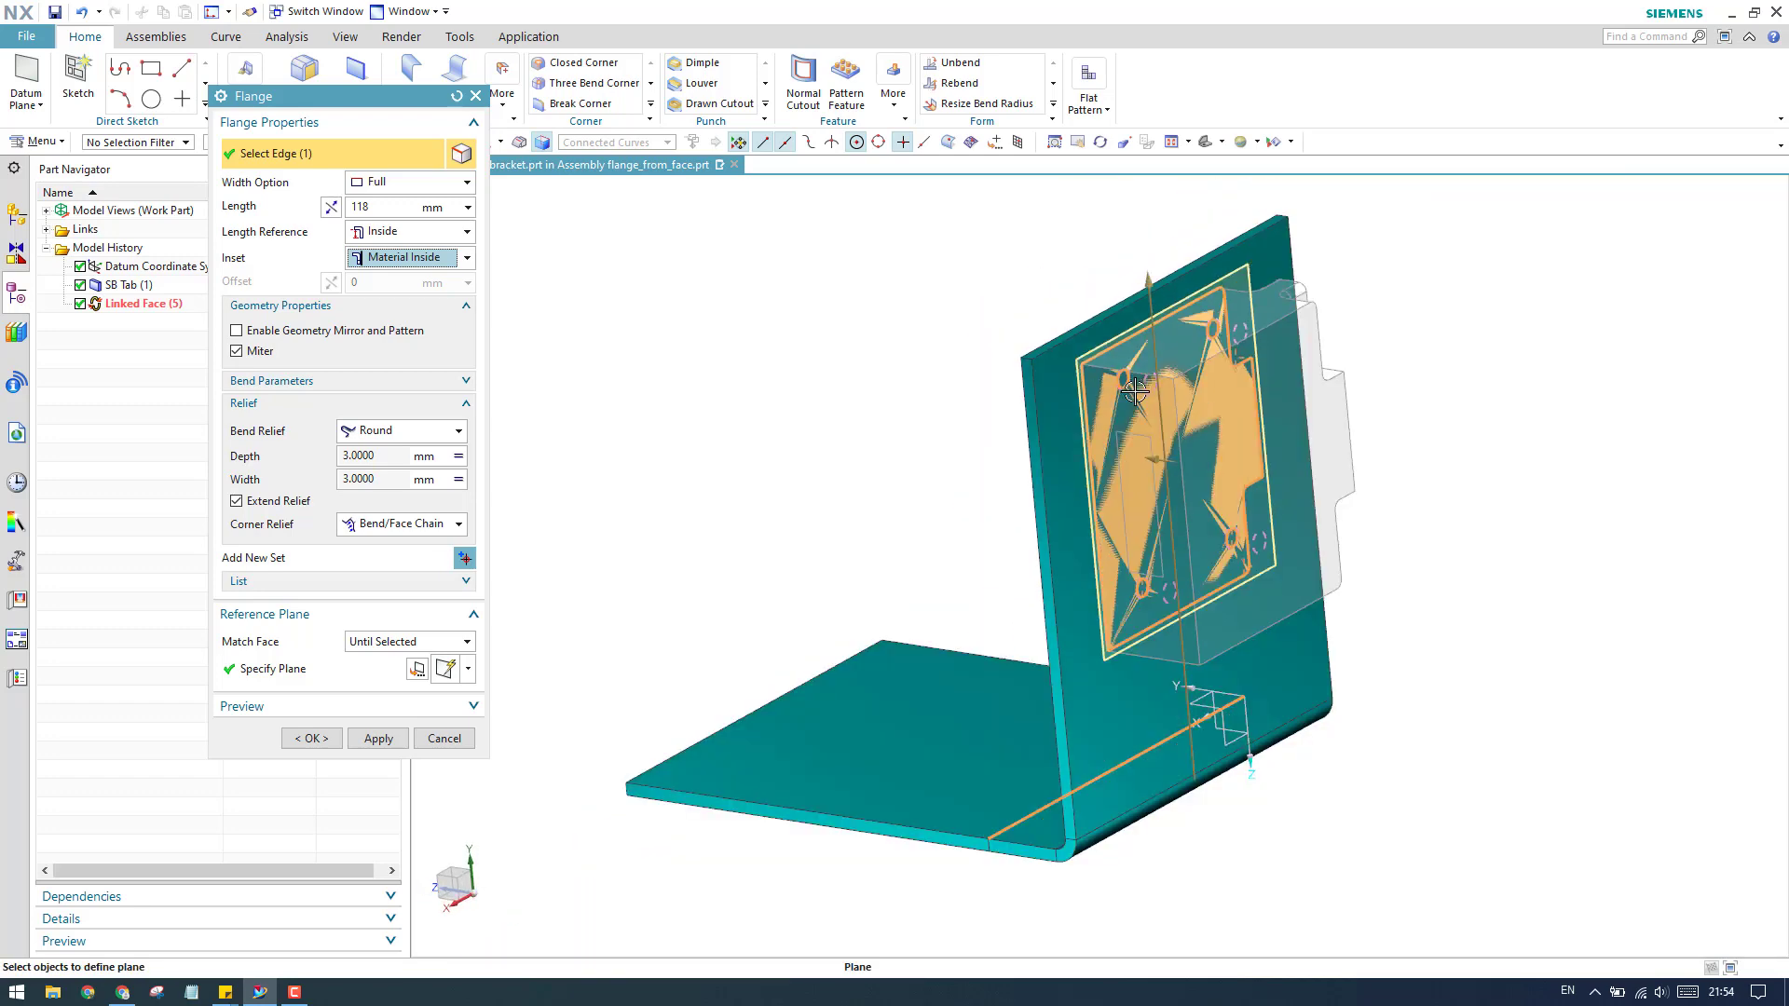
middle_drag(1081, 384, 1226, 418)
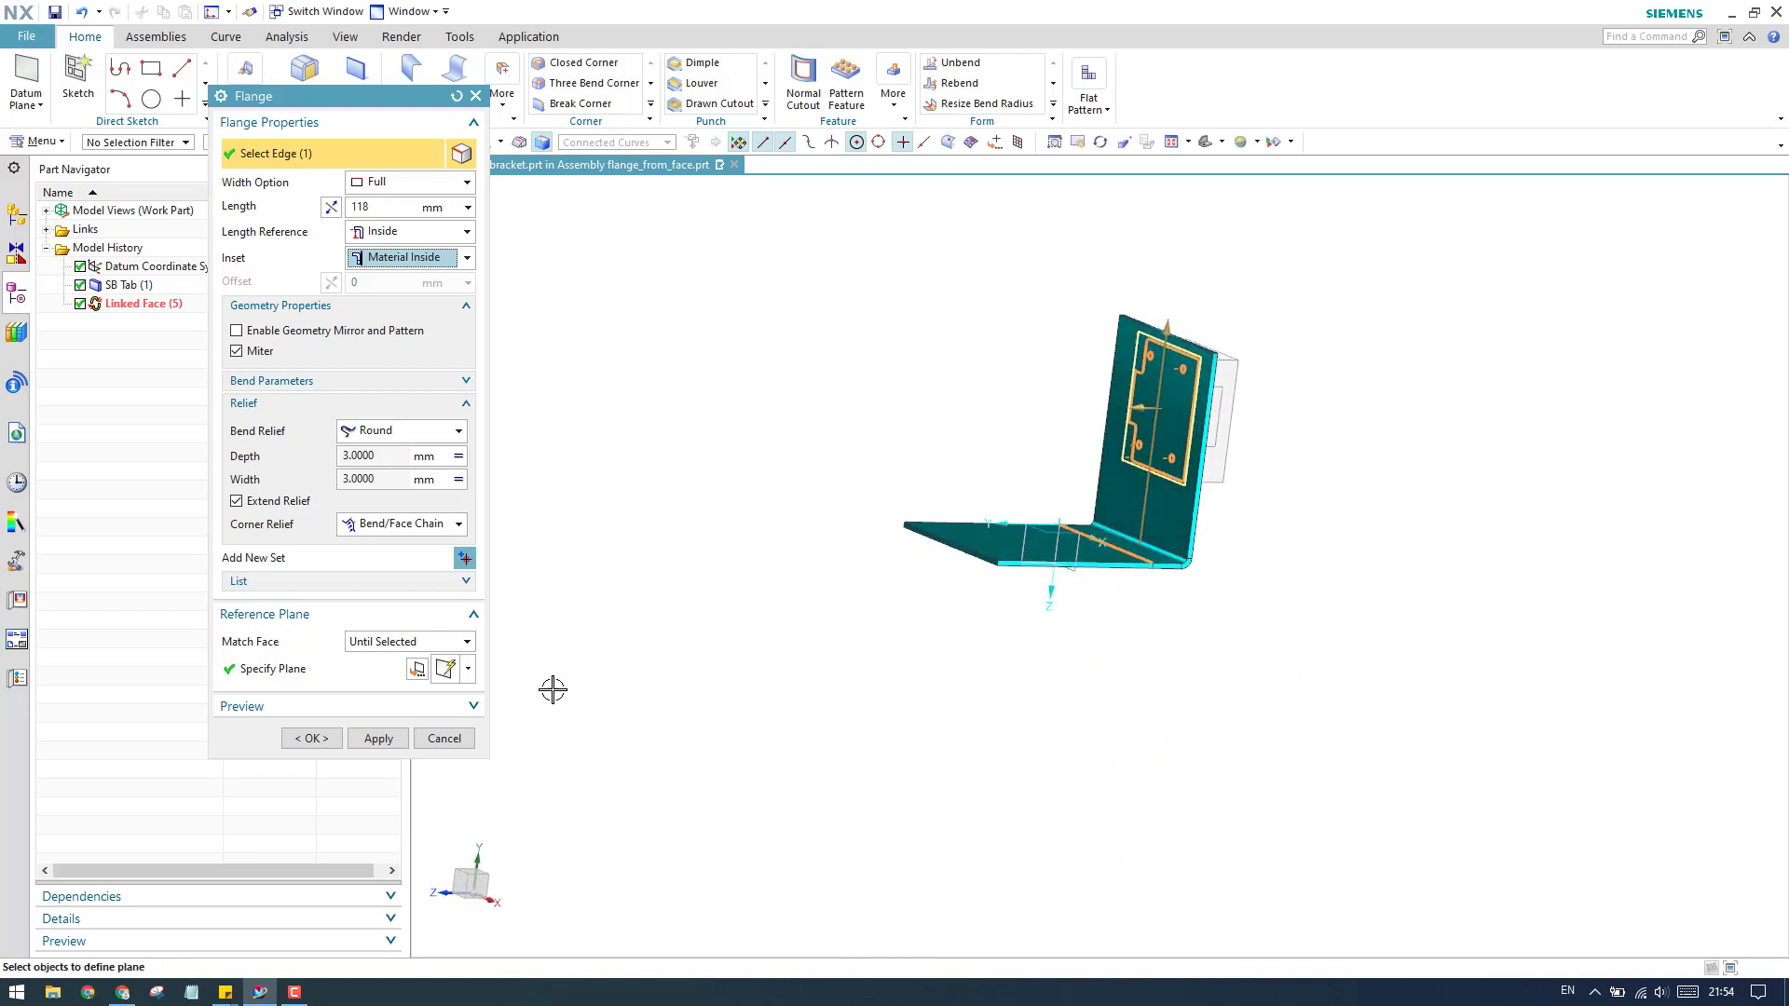
click(335, 742)
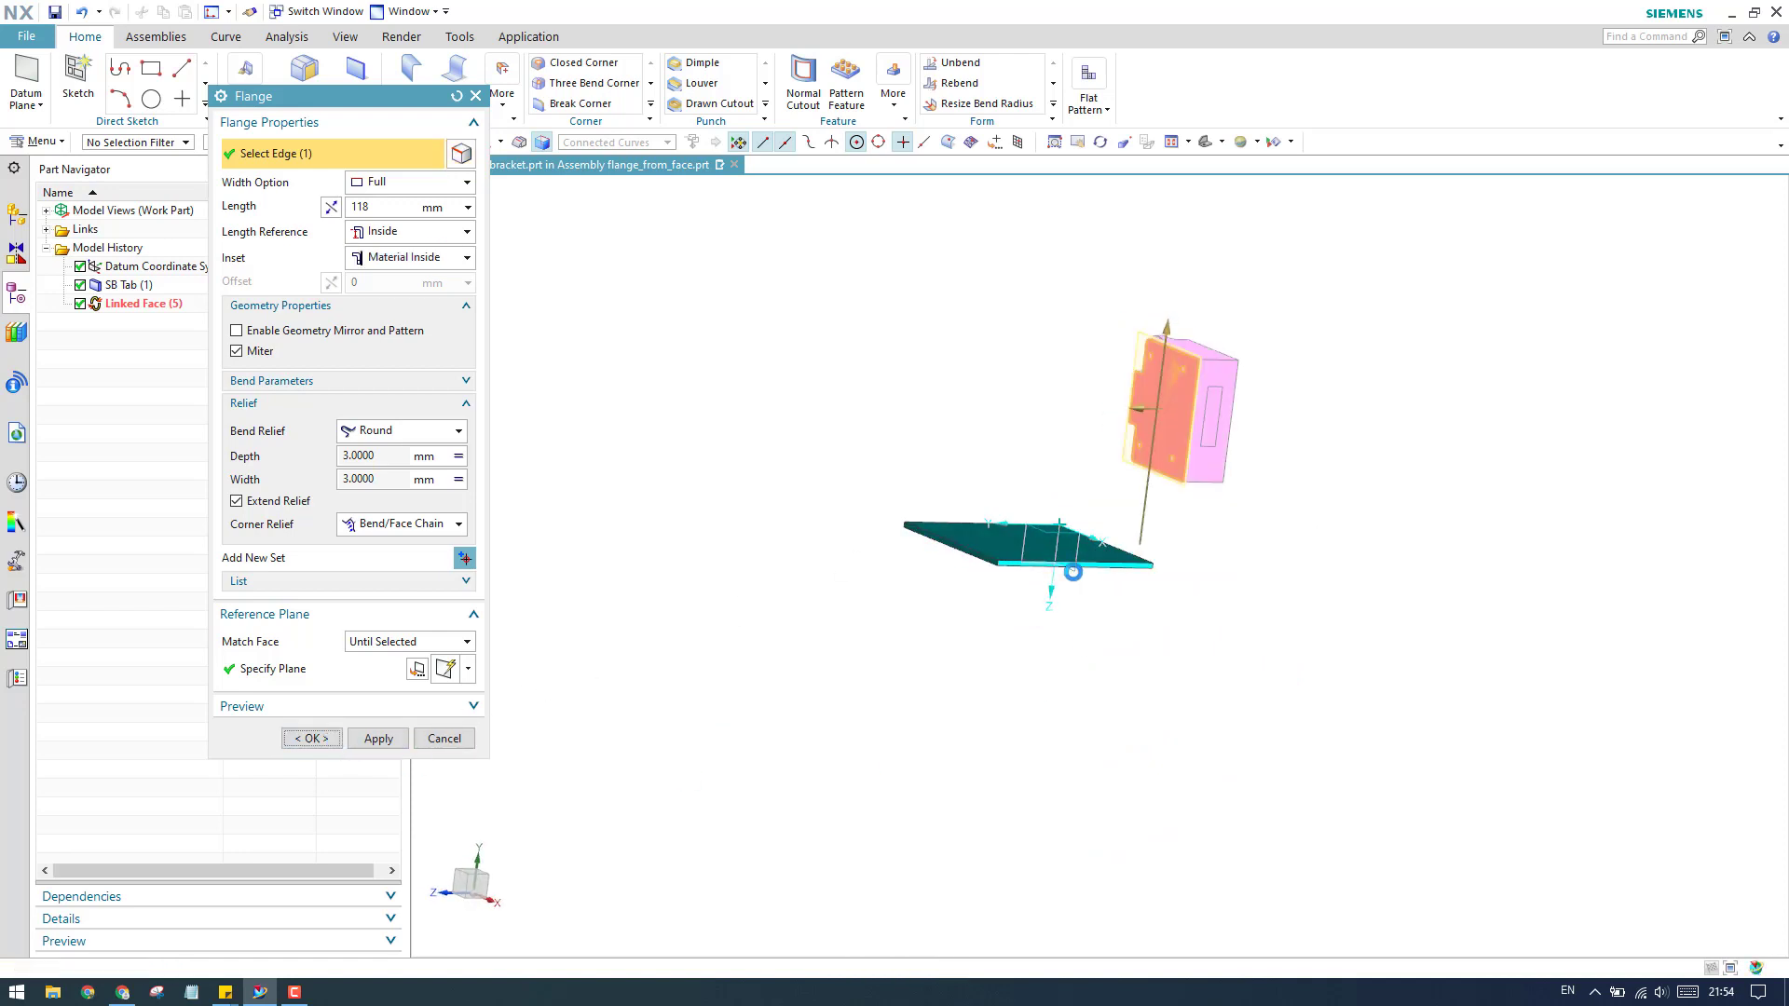